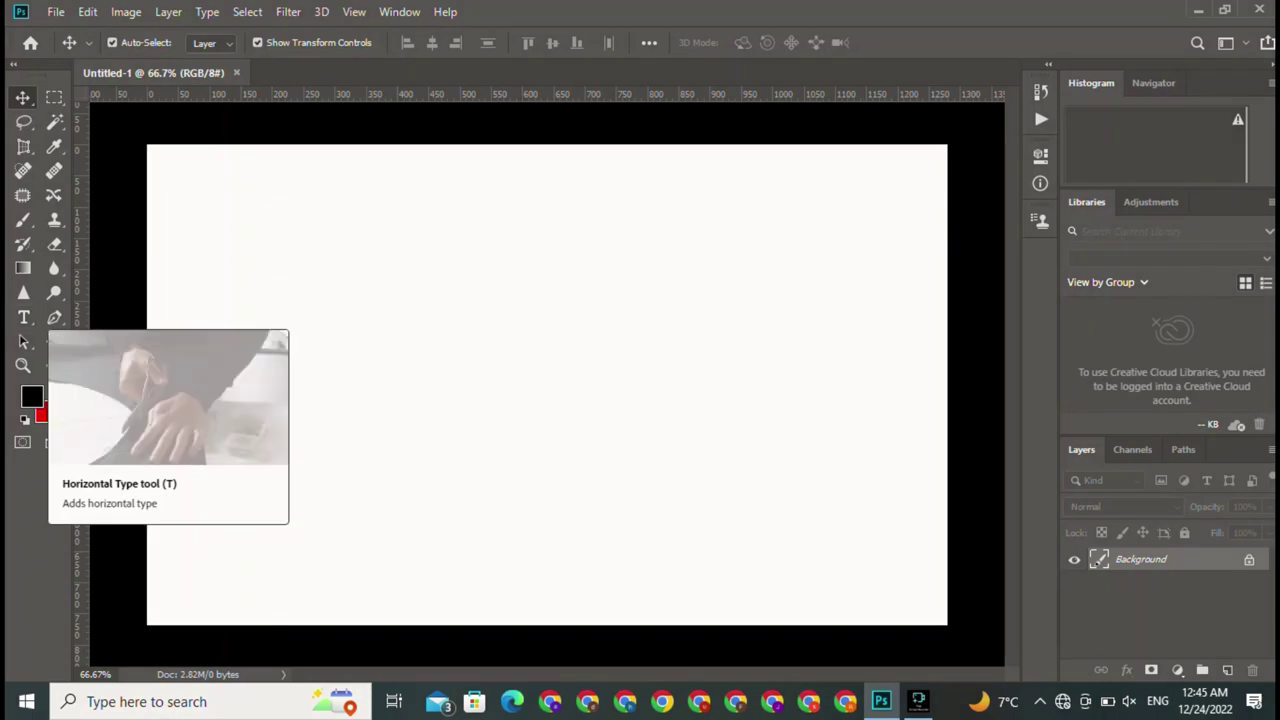
- Draw a circle left of the canvas centre with no fill and a black outline
click(54, 365)
mouse_move(348, 236)
mouse_down()
mouse_move(696, 510)
mouse_move(670, 505)
mouse_up()
click(213, 42)
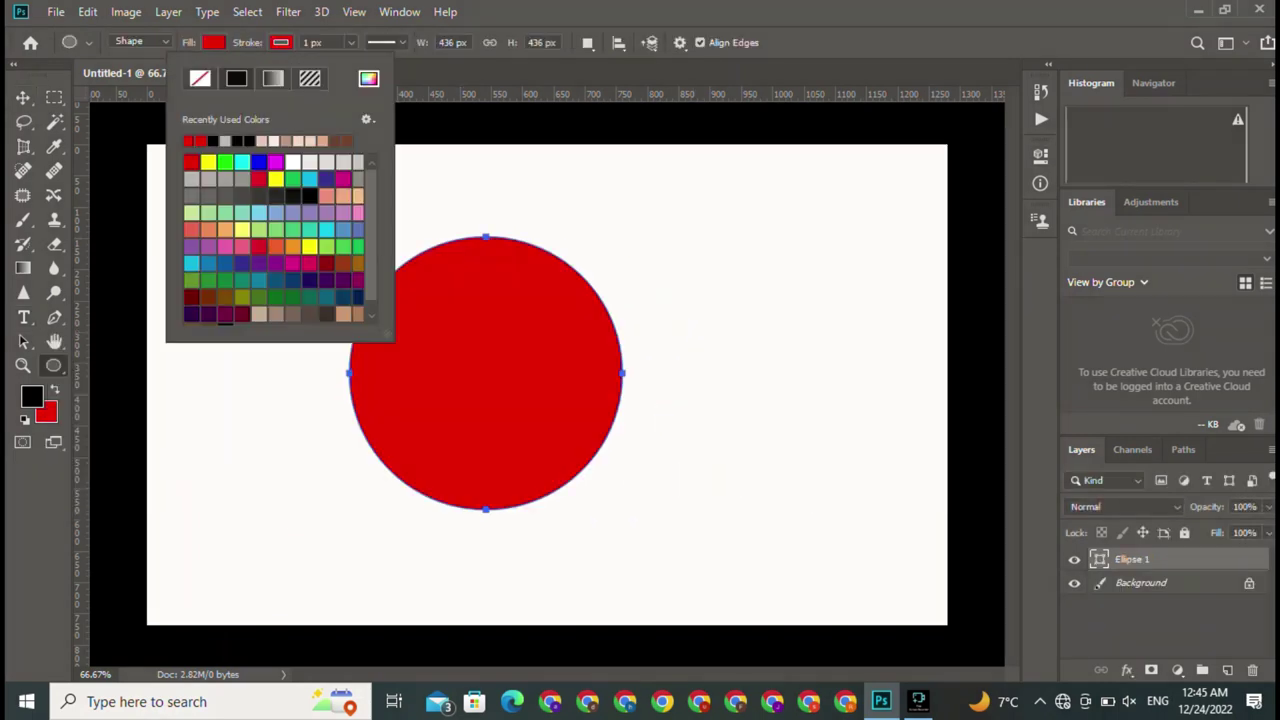
click(133, 78)
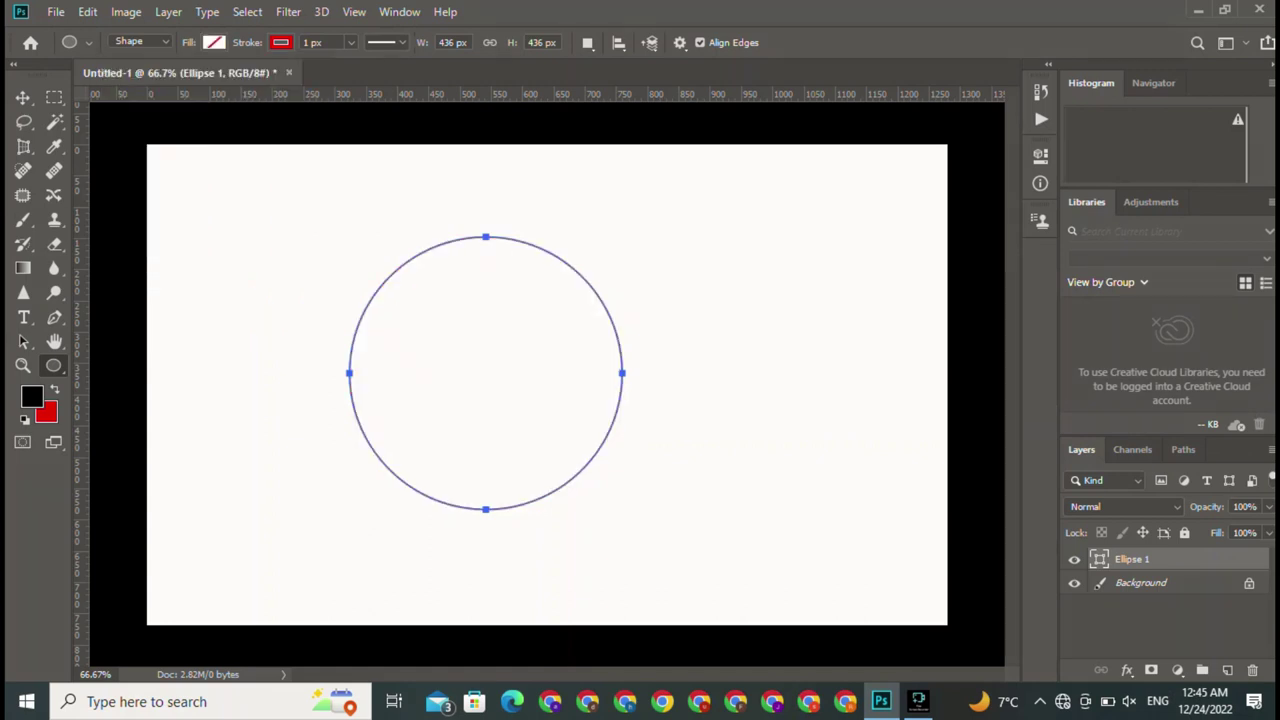
click(236, 78)
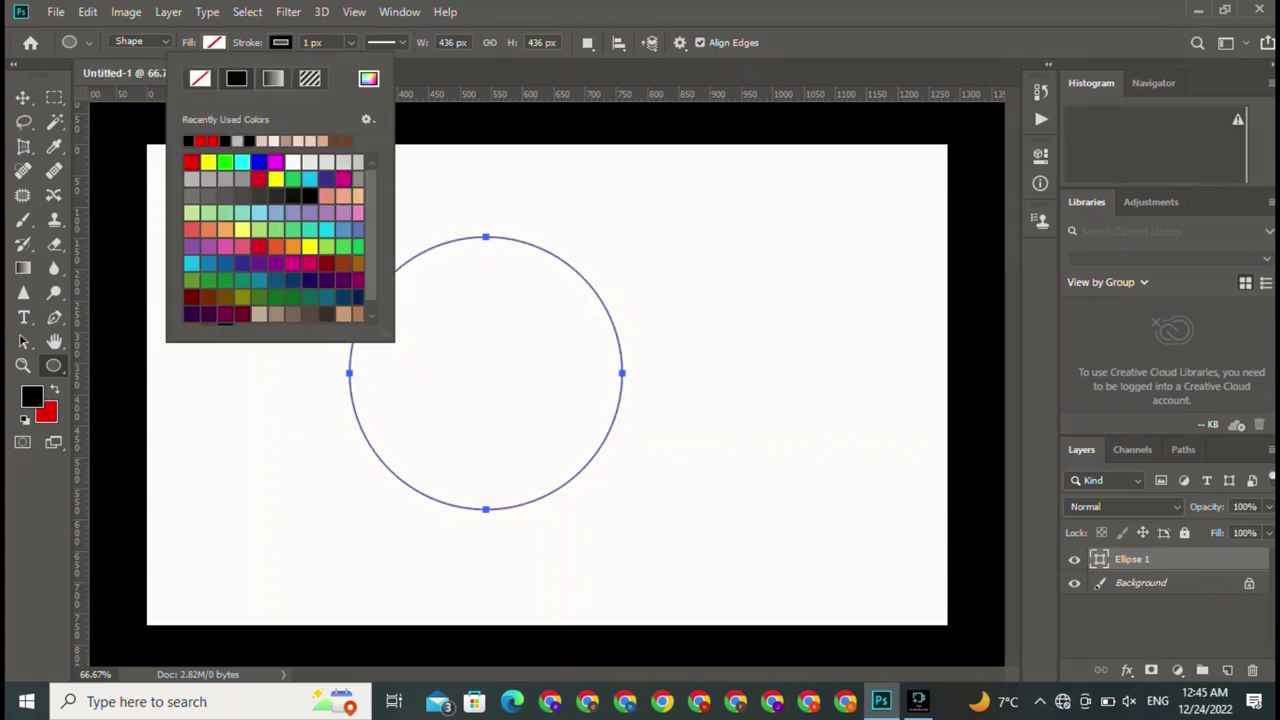
- Set the circle's outline thickness to 3 and deselect it
click(312, 42)
text(3)
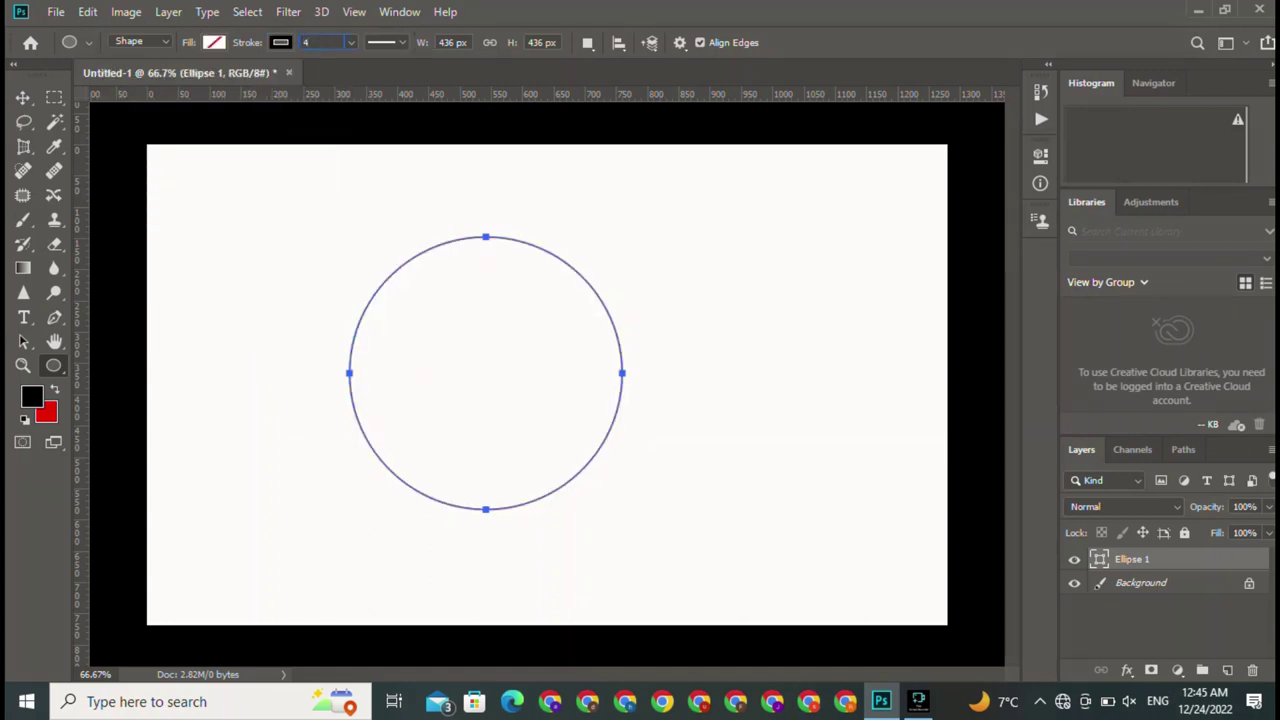
key(Return)
key(v)
click(487, 375)
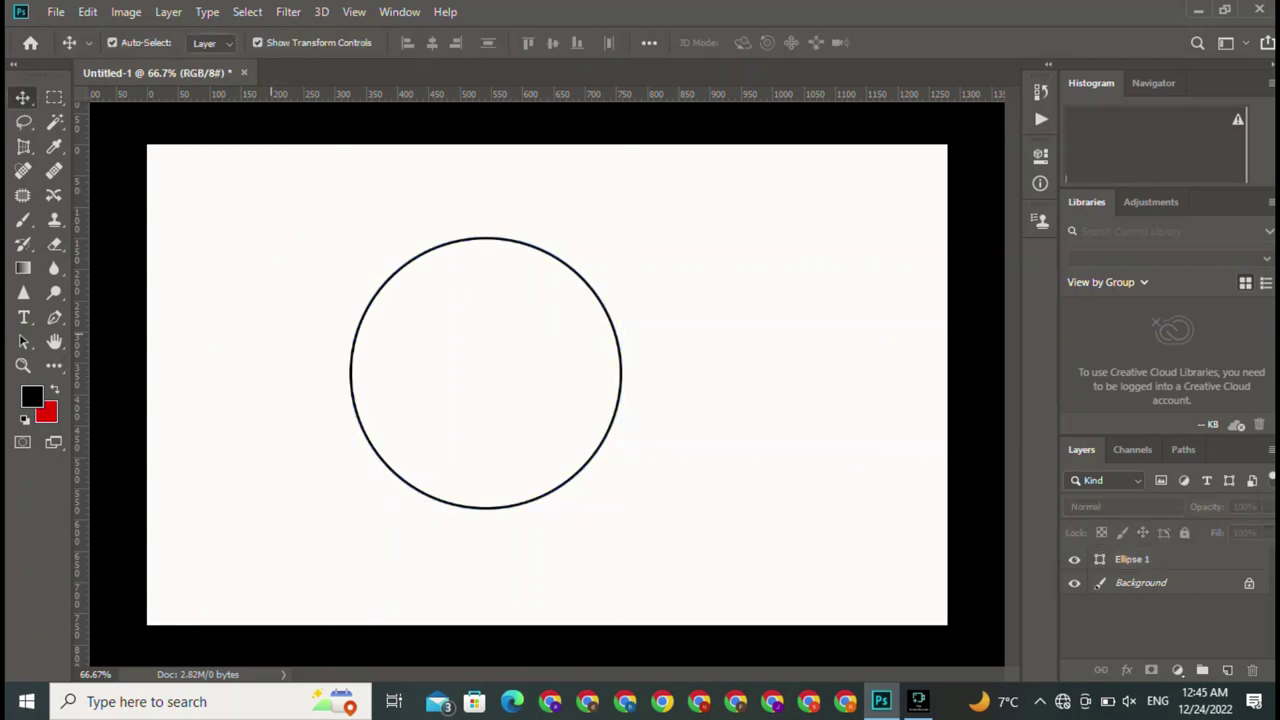
- Add a text layer reading 'DE' above the circle
key(t)
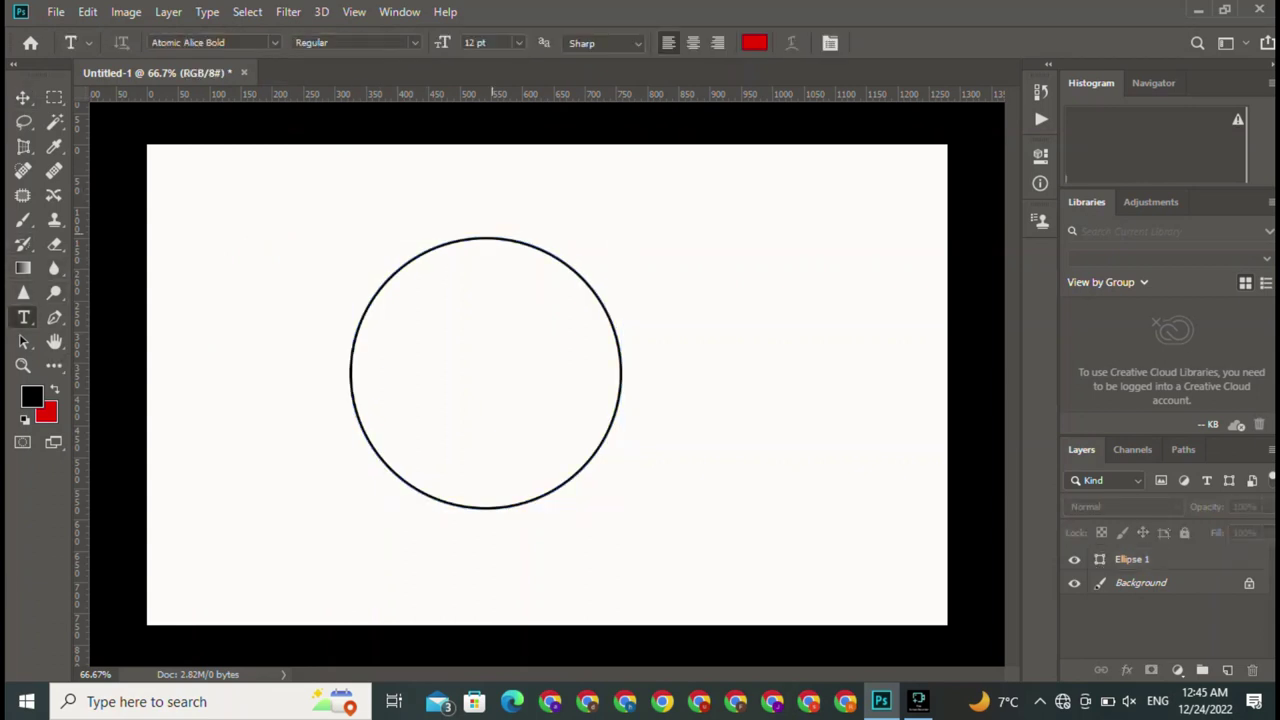
click(480, 195)
key(BackSpace)
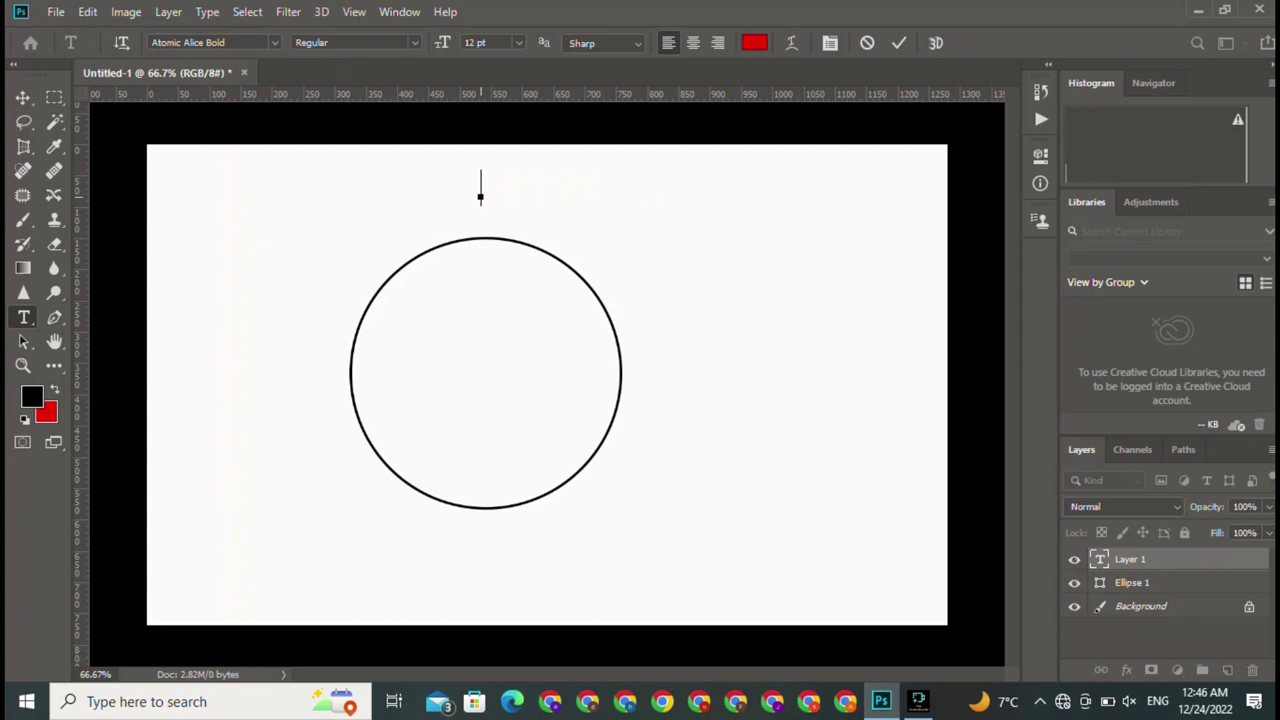
text(DE)
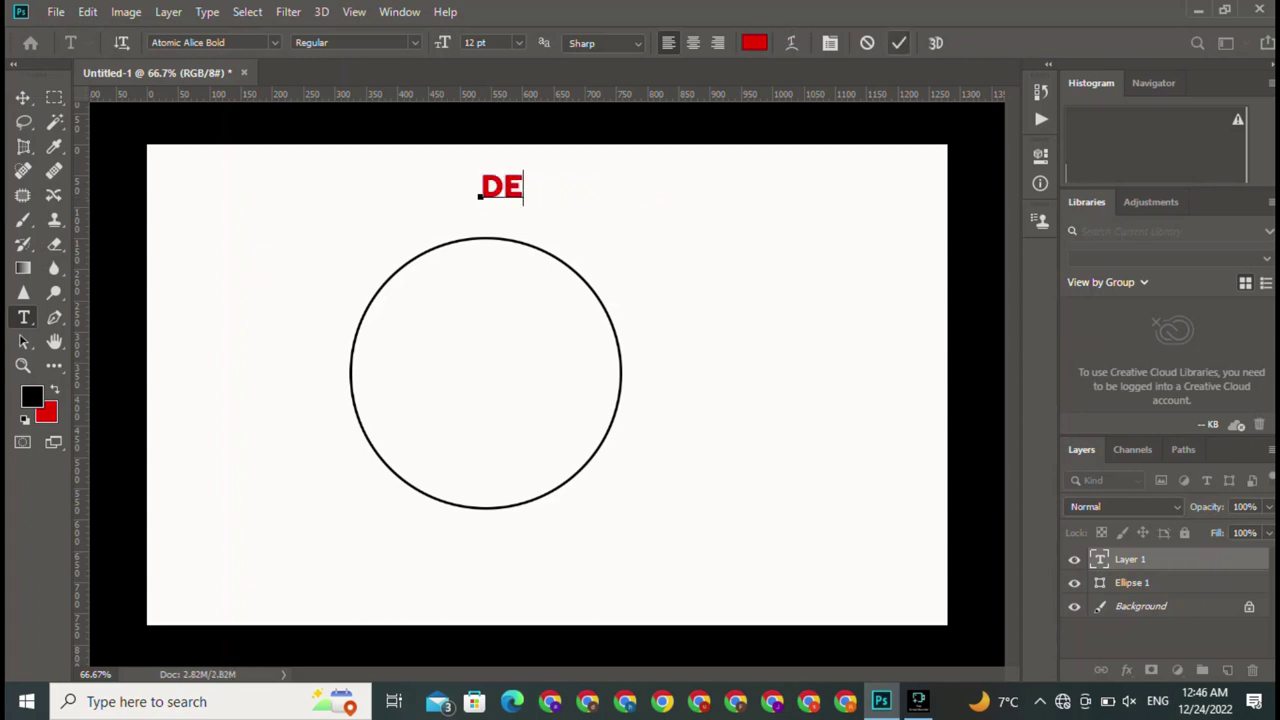
click(899, 42)
- Scale and position the DE text so it fits inside the circle
key(v)
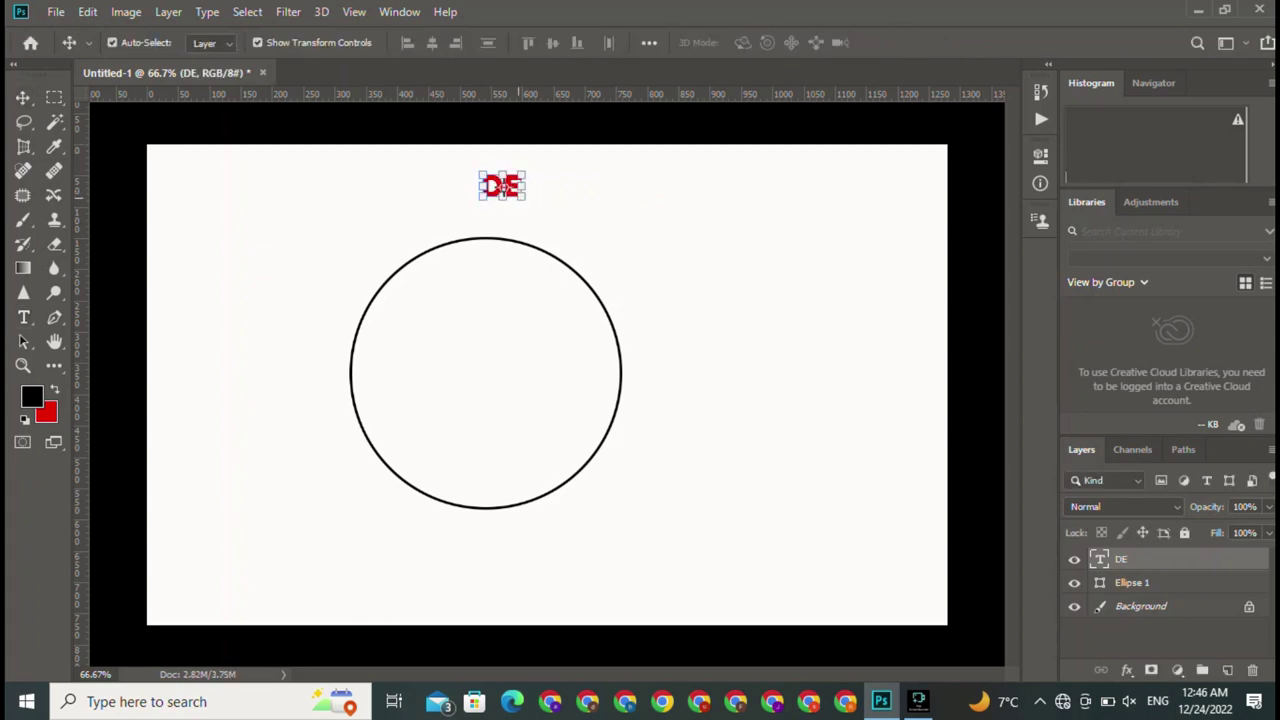
drag(525, 200, 822, 458)
drag(652, 315, 571, 398)
drag(748, 251, 638, 342)
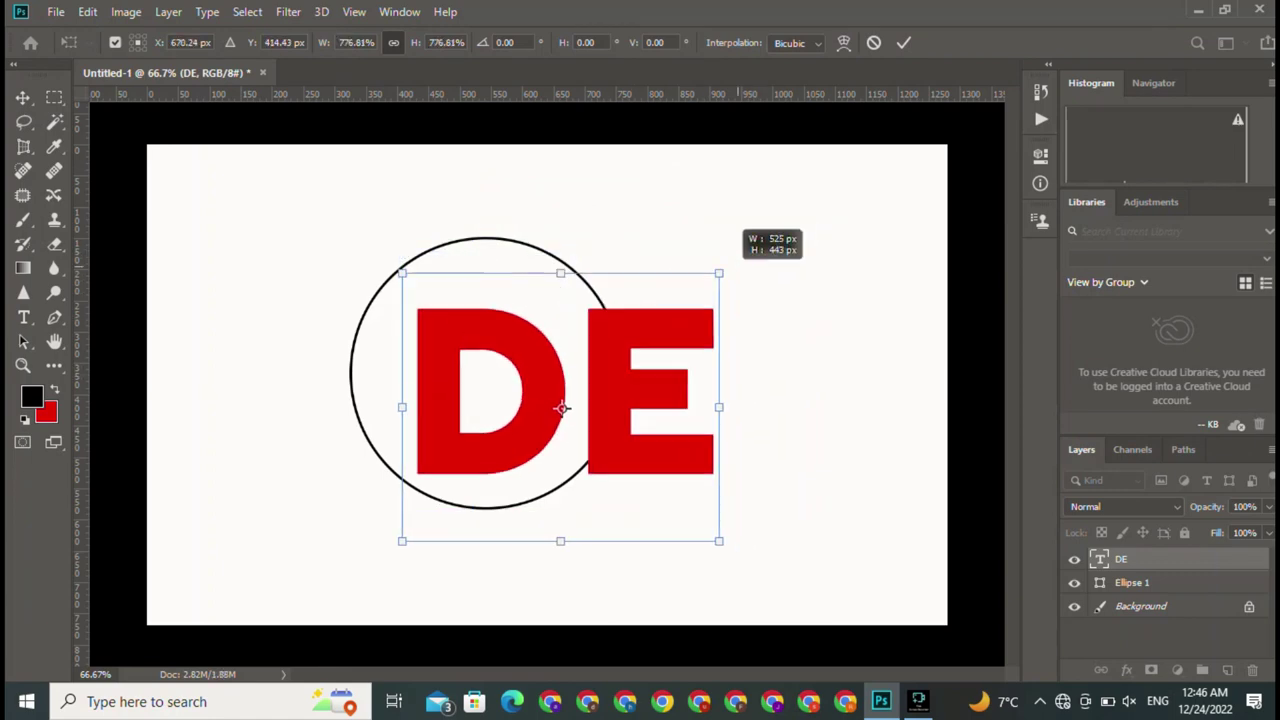
drag(521, 443, 500, 383)
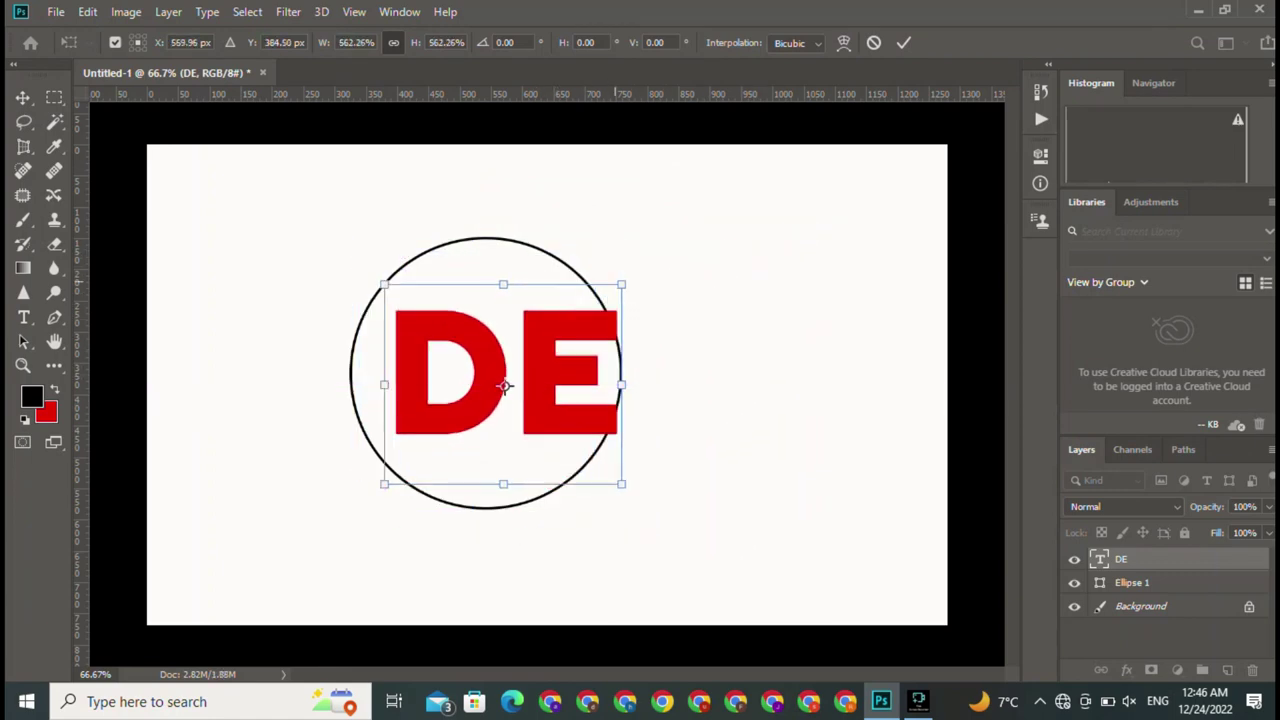
drag(622, 283, 598, 303)
drag(493, 396, 486, 374)
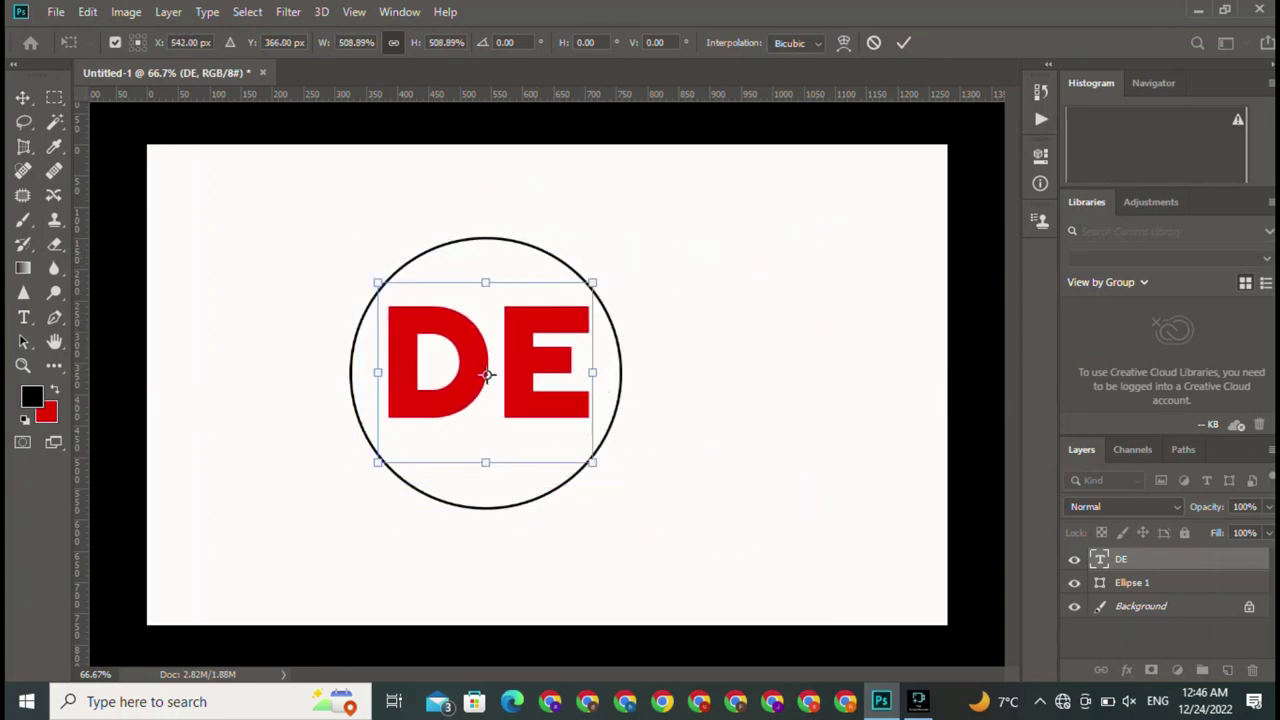
key(Return)
click(552, 560)
- Move the circle and DE together right toward the canvas centre
drag(552, 560, 340, 225)
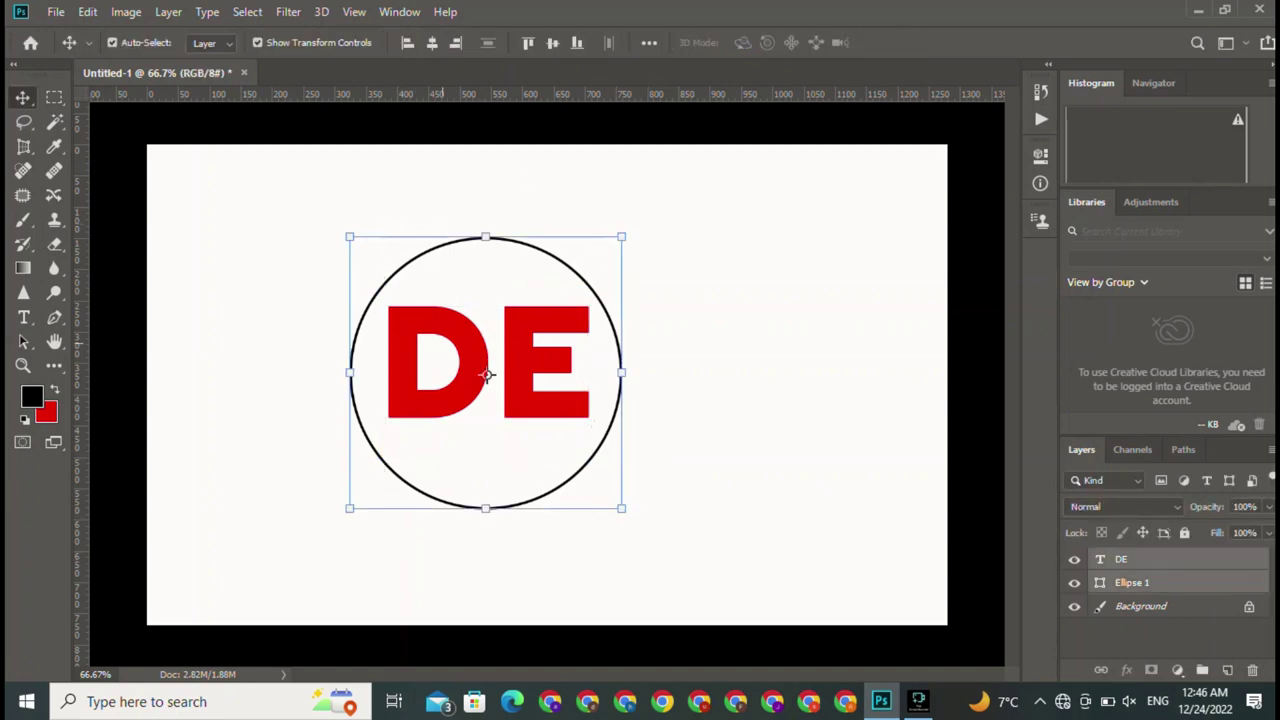
drag(470, 300, 550, 300)
click(1121, 559)
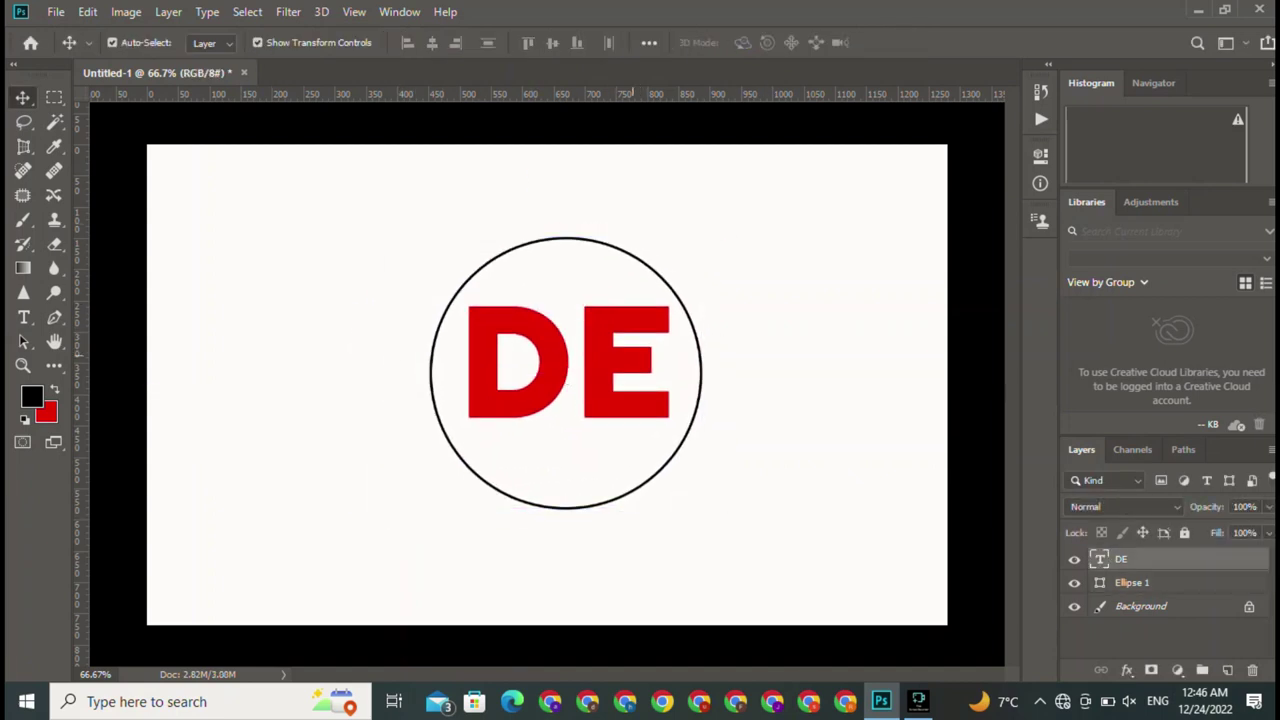
- Apply Lock All to the DE text layer
click(1184, 532)
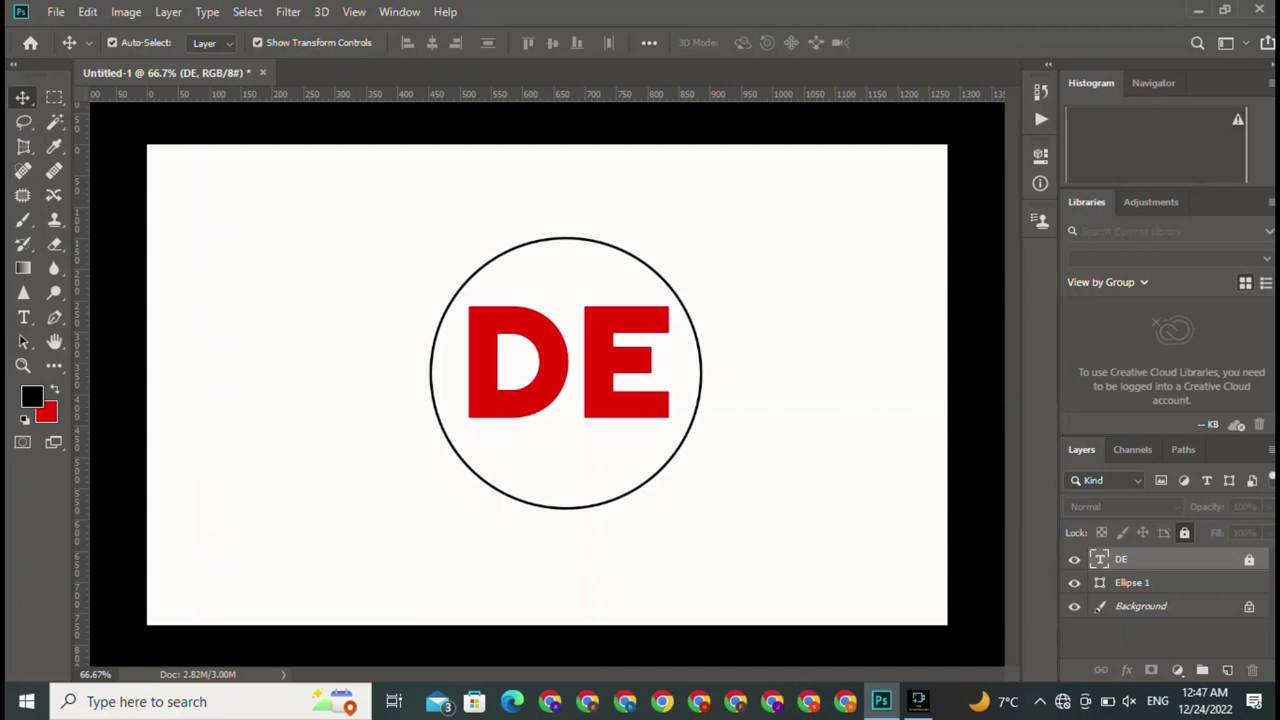
- Set the Pen tool to draw shapes with no fill and a black stroke
click(54, 318)
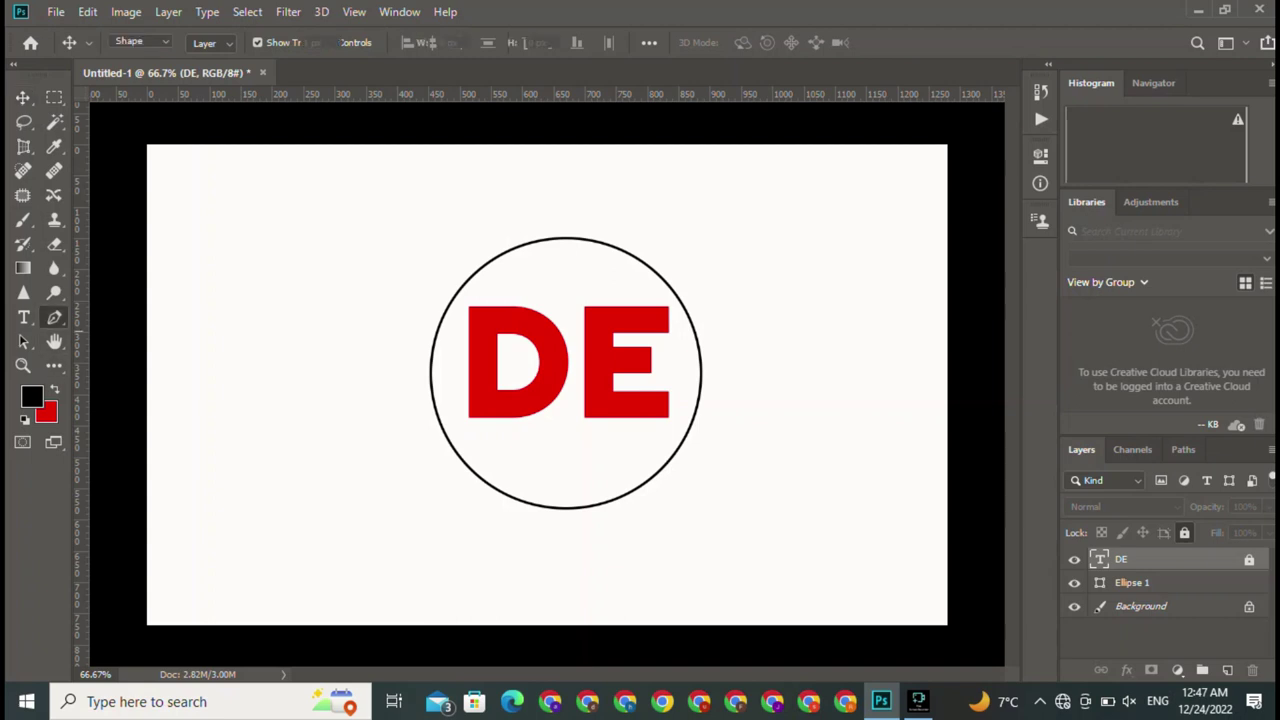
click(213, 42)
click(133, 78)
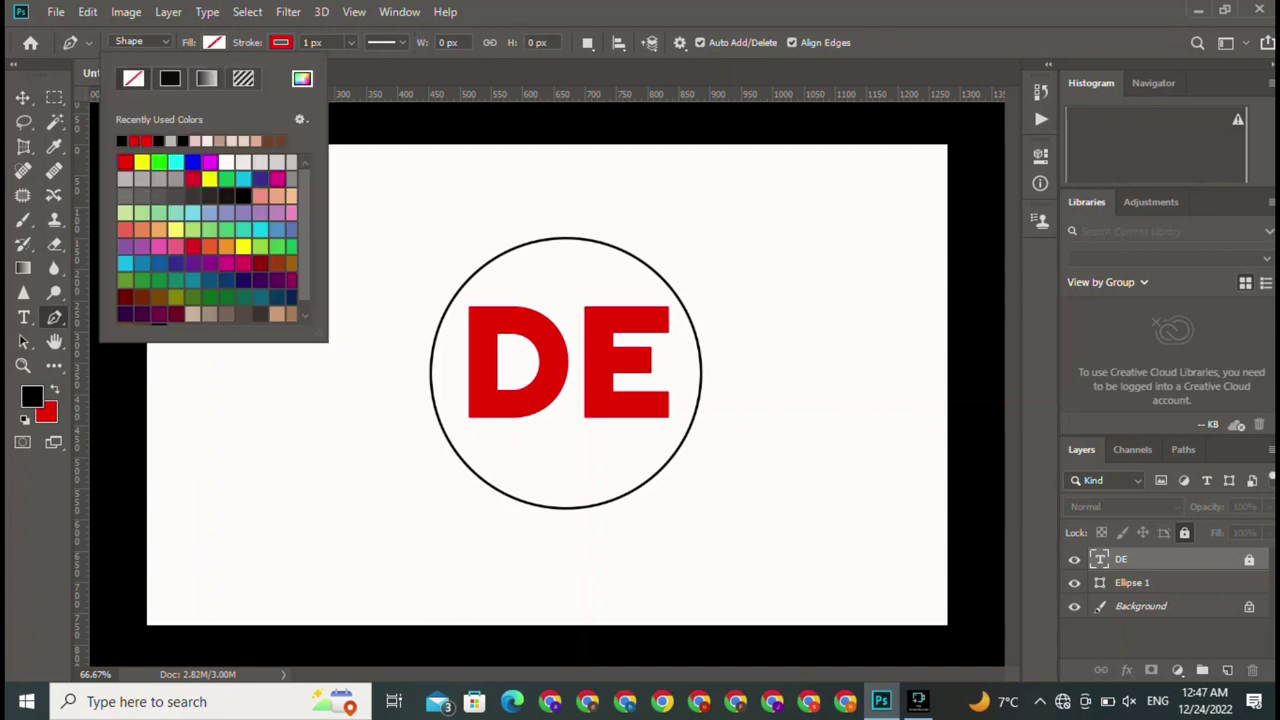
click(281, 42)
click(236, 78)
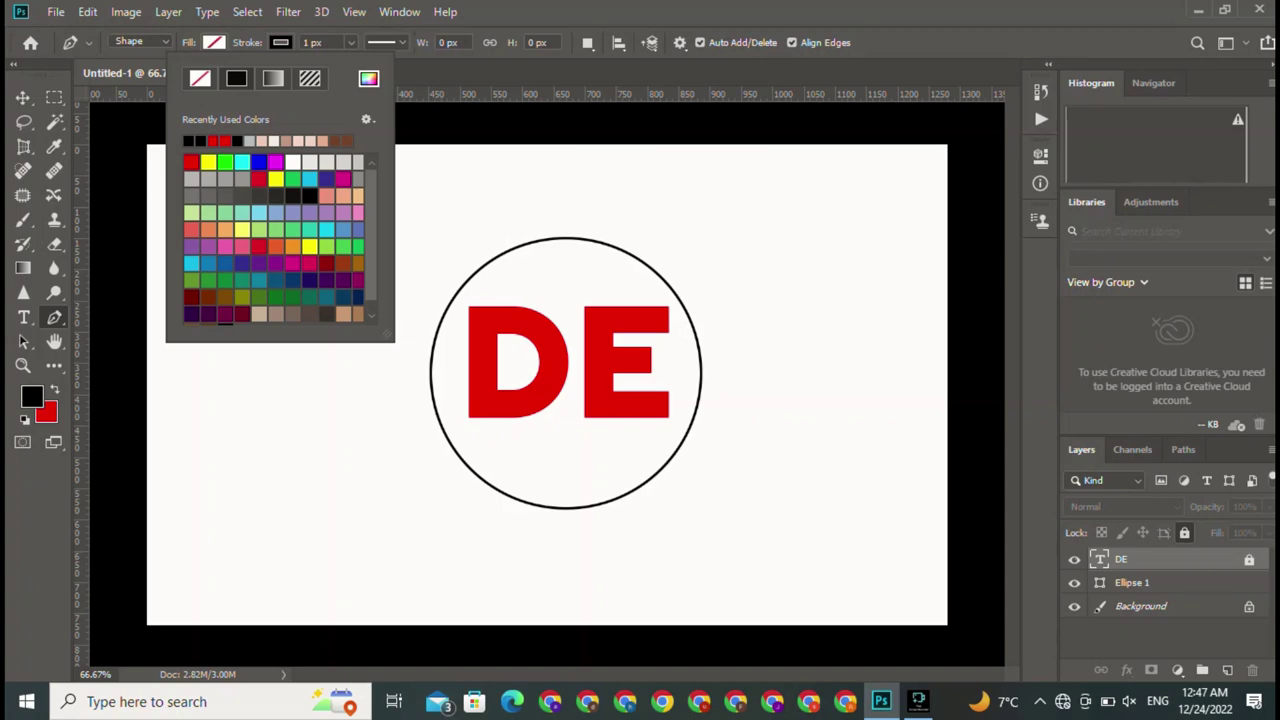
- Trace the D's left side, top and curved right edge down to its bottom
click(469, 397)
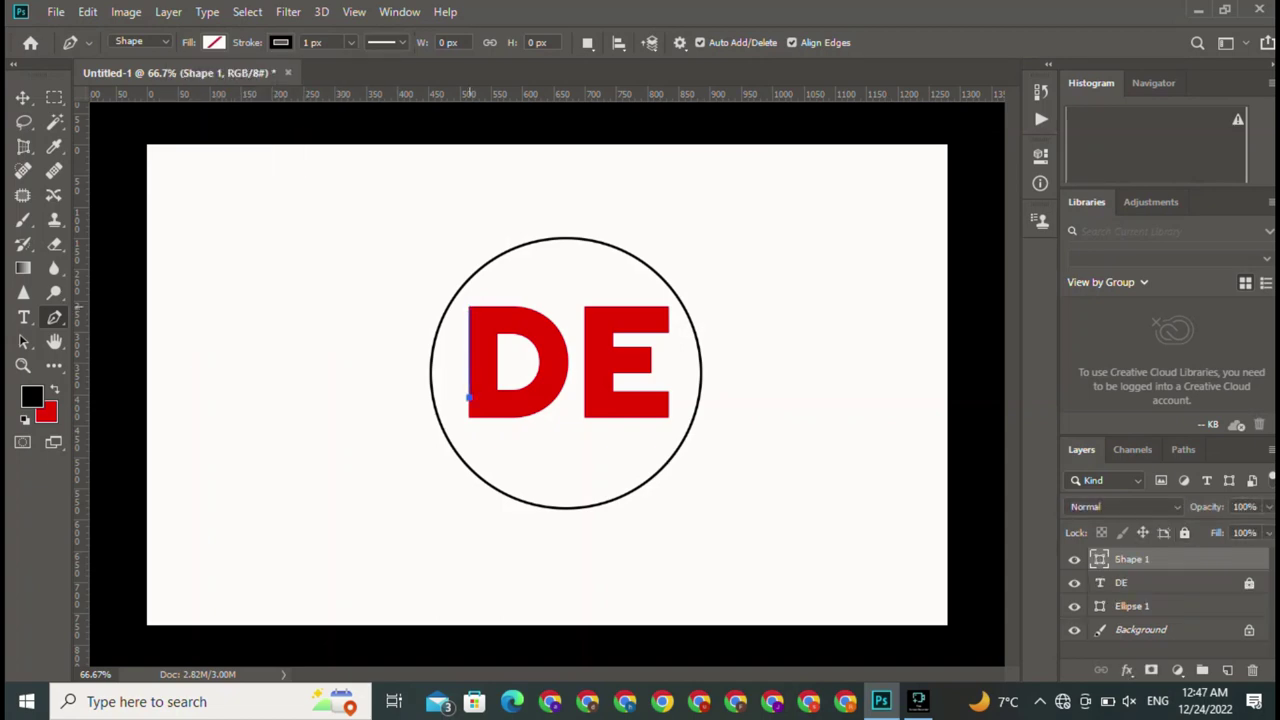
click(469, 306)
click(520, 306)
drag(568, 364, 568, 419)
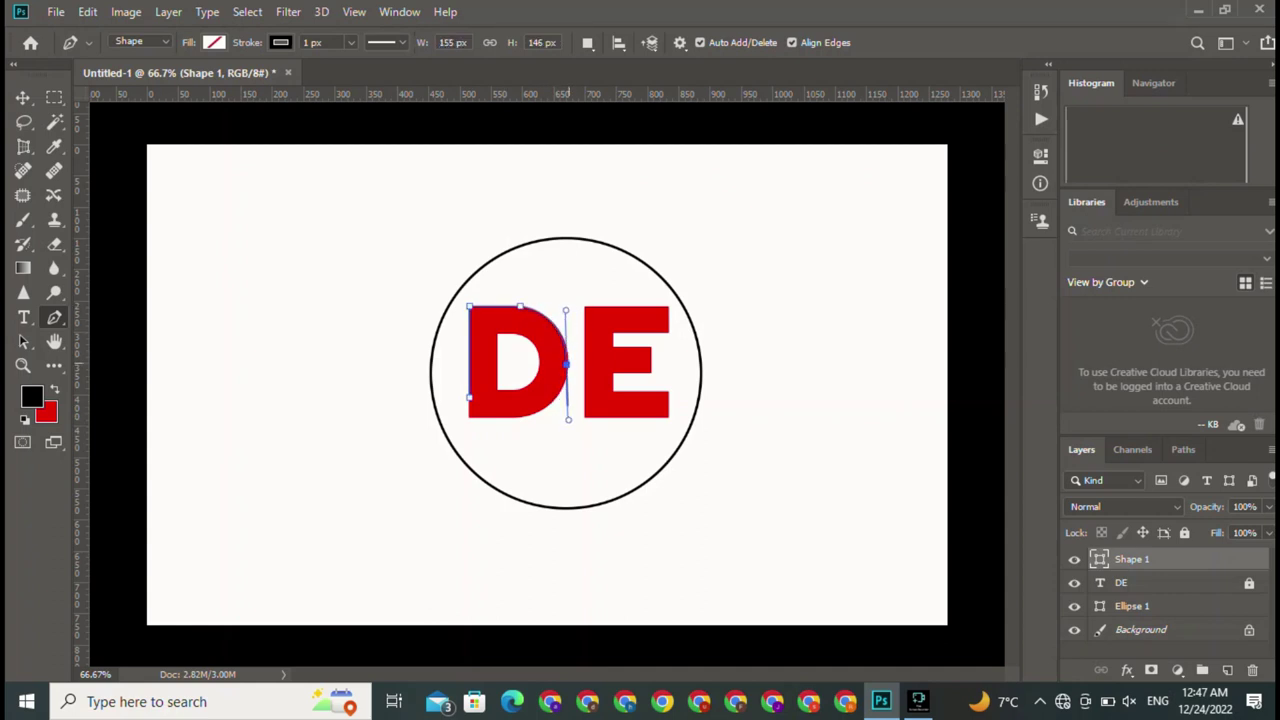
alt+click(568, 364)
drag(526, 414, 572, 406)
key(super)
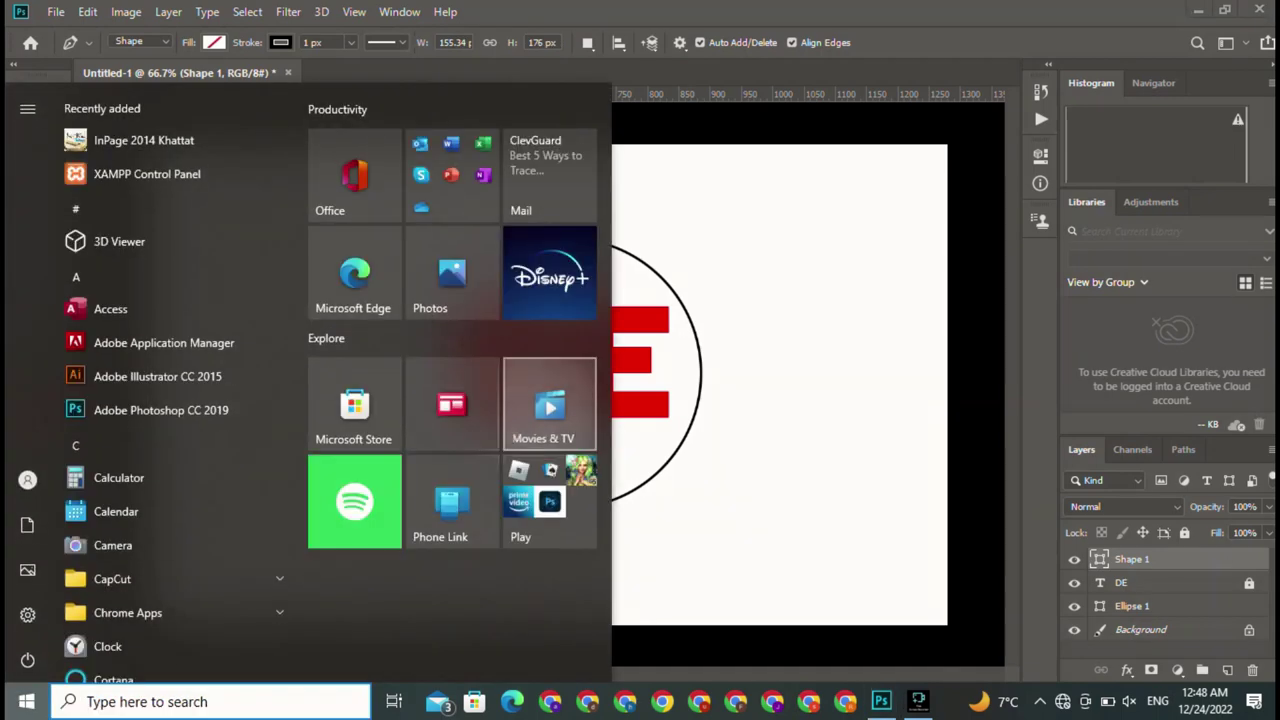
click(548, 405)
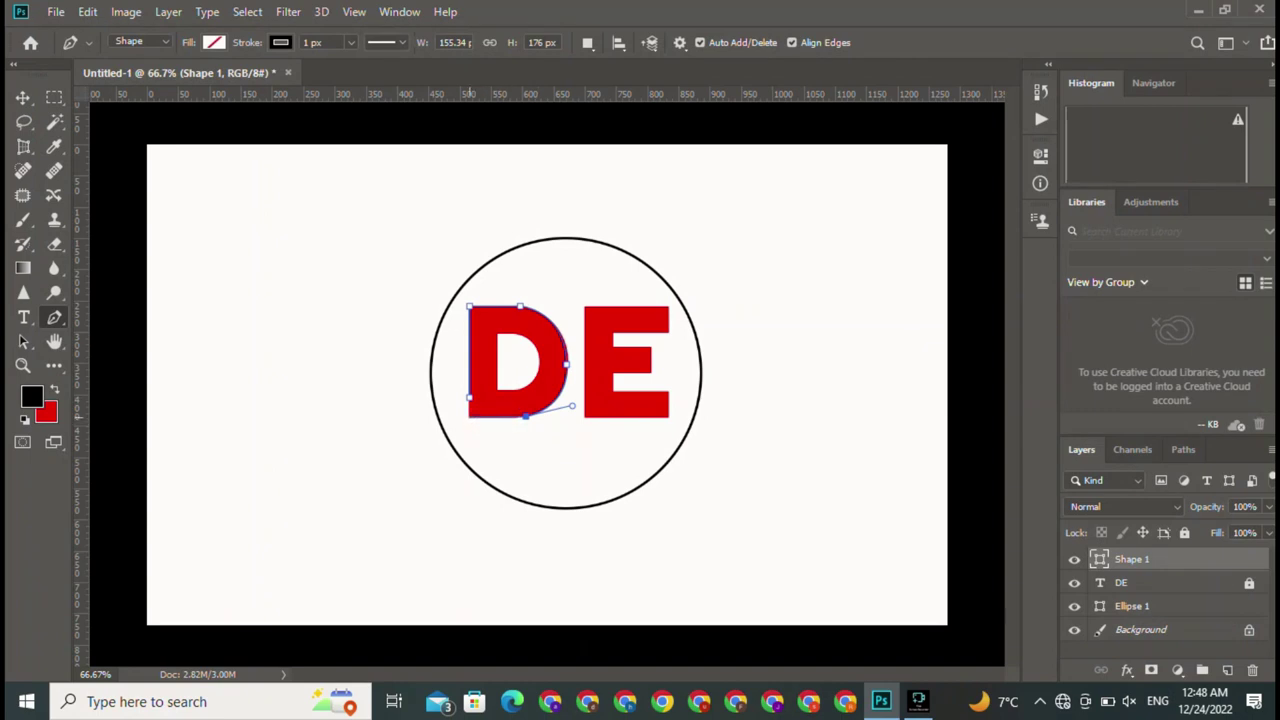
- Extend the path from the D's bottom-left up the circle's left edge and over its top
drag(470, 415, 430, 417)
drag(470, 415, 435, 416)
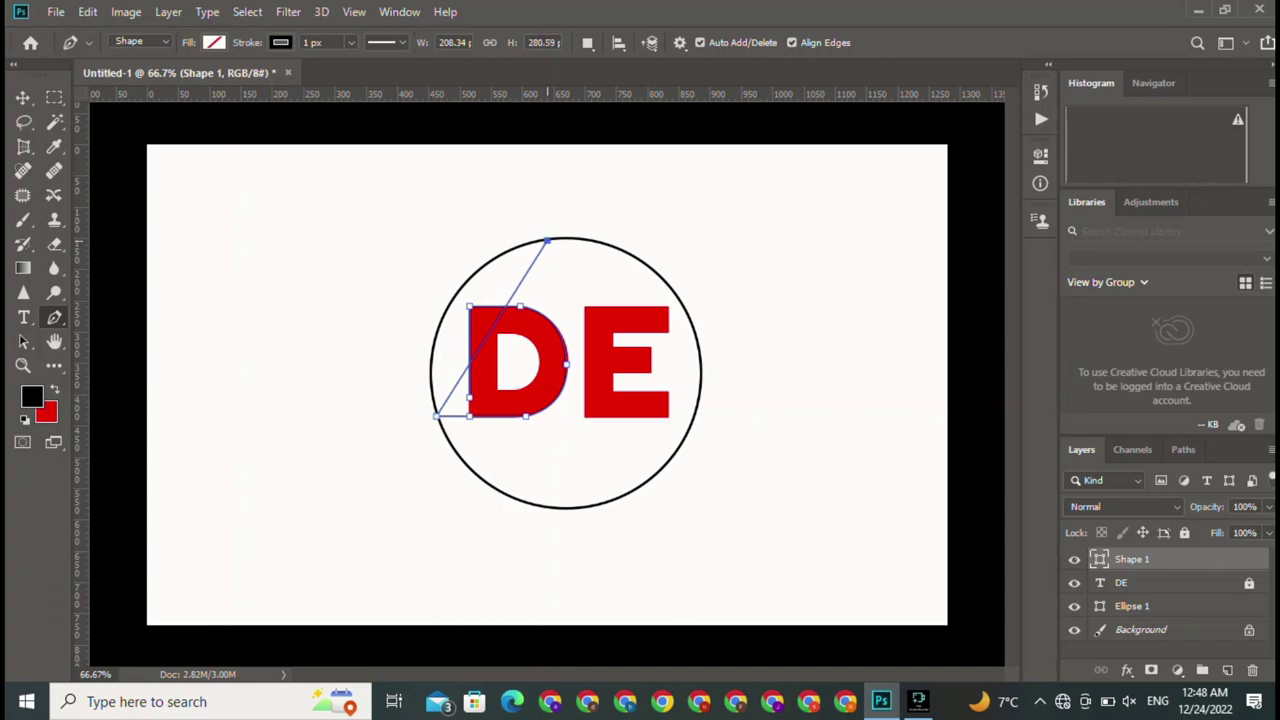
mouse_move(547, 241)
mouse_down()
mouse_move(723, 265)
mouse_move(663, 227)
mouse_up()
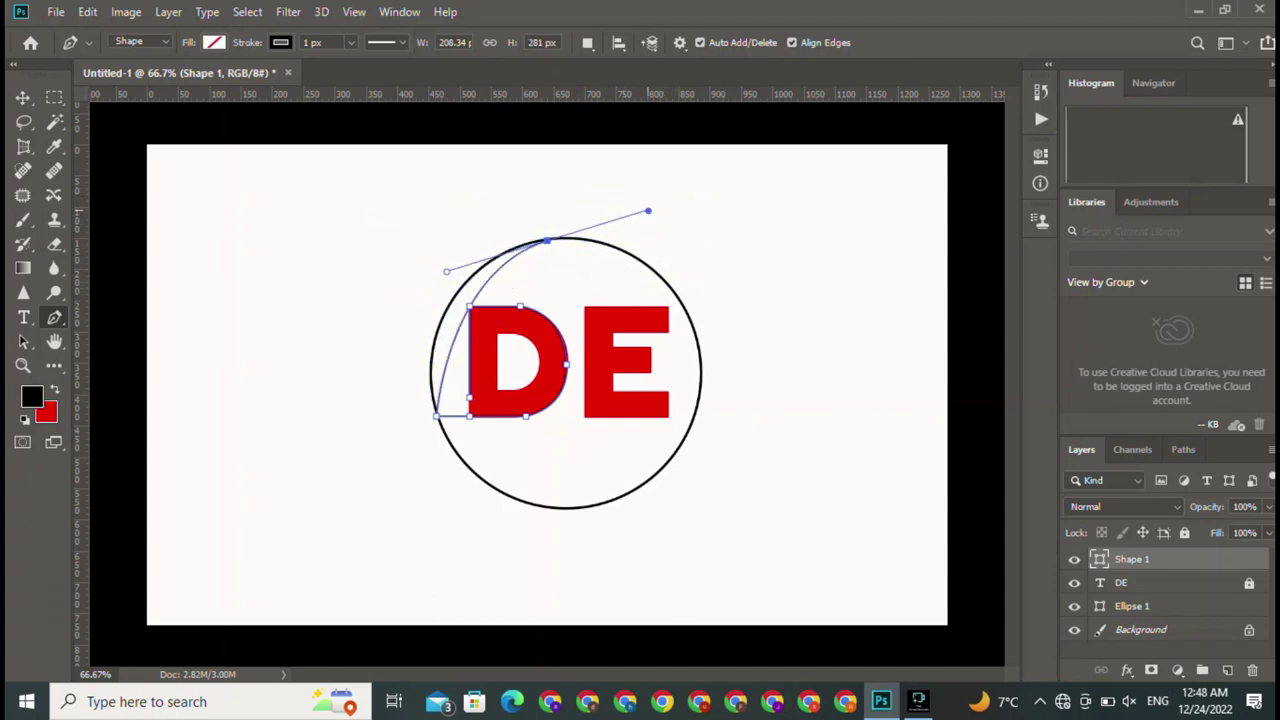
key(ctrl+z)
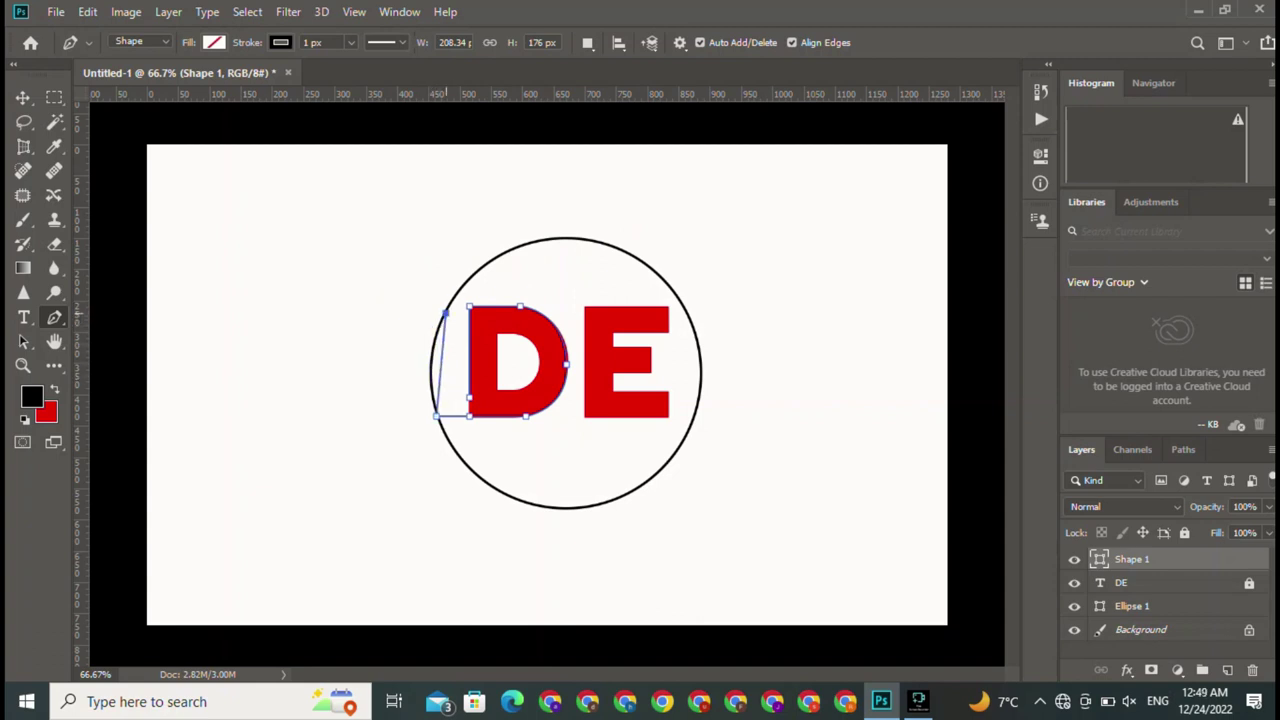
drag(445, 313, 466, 250)
drag(453, 295, 492, 235)
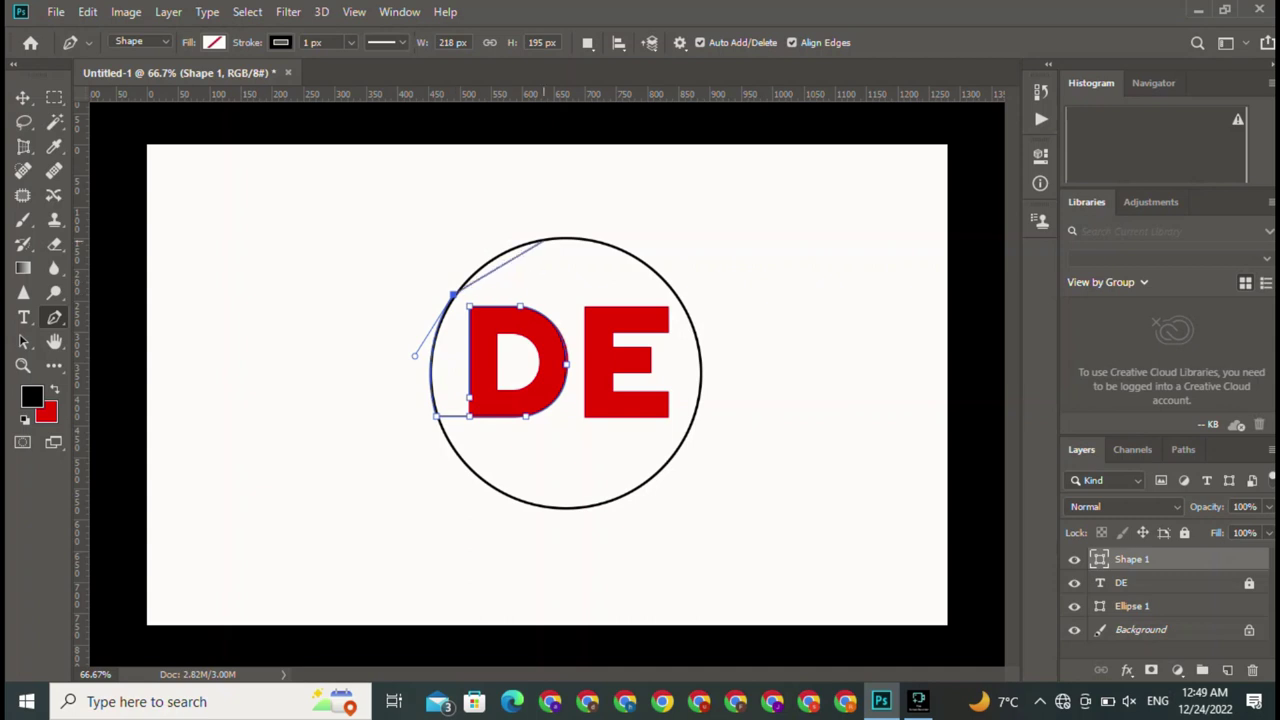
mouse_move(542, 241)
mouse_down()
mouse_move(620, 228)
mouse_move(595, 235)
mouse_up()
key(ctrl+z)
key(ctrl+z)
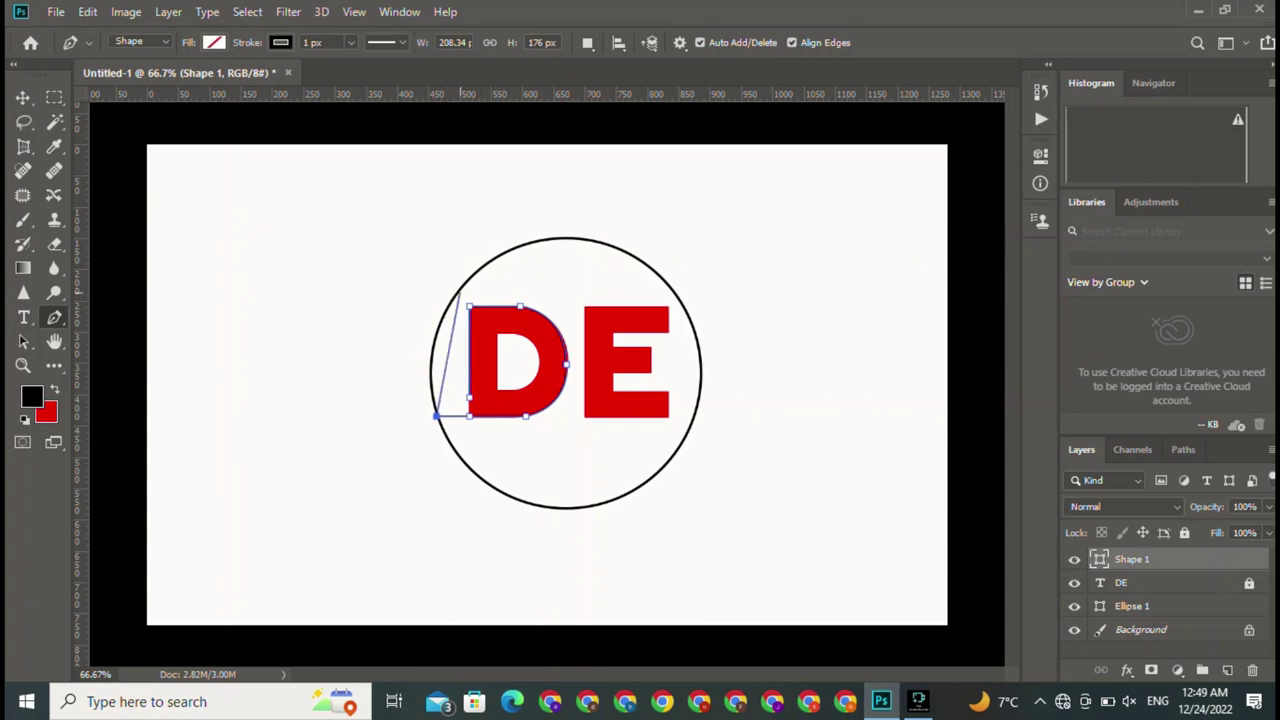
mouse_move(456, 291)
mouse_down()
mouse_move(509, 229)
mouse_move(535, 247)
mouse_move(564, 240)
mouse_up()
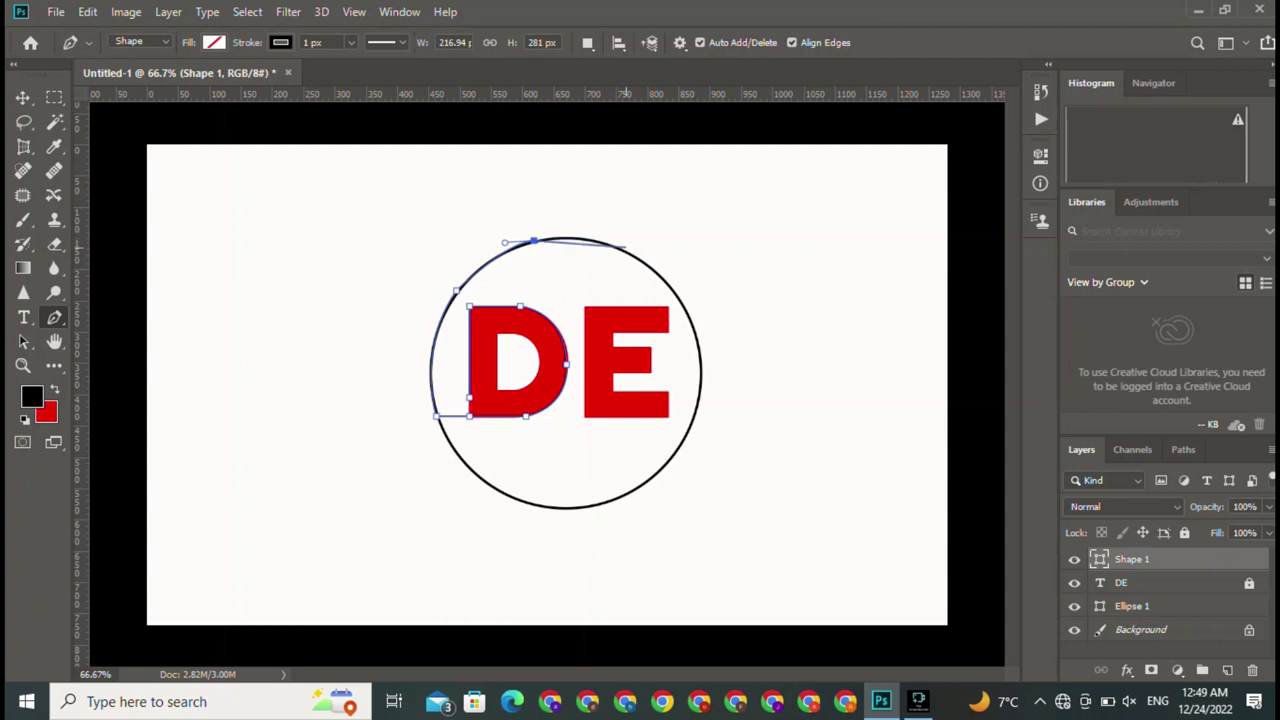
mouse_move(676, 293)
mouse_down()
mouse_move(698, 342)
mouse_move(731, 366)
mouse_up()
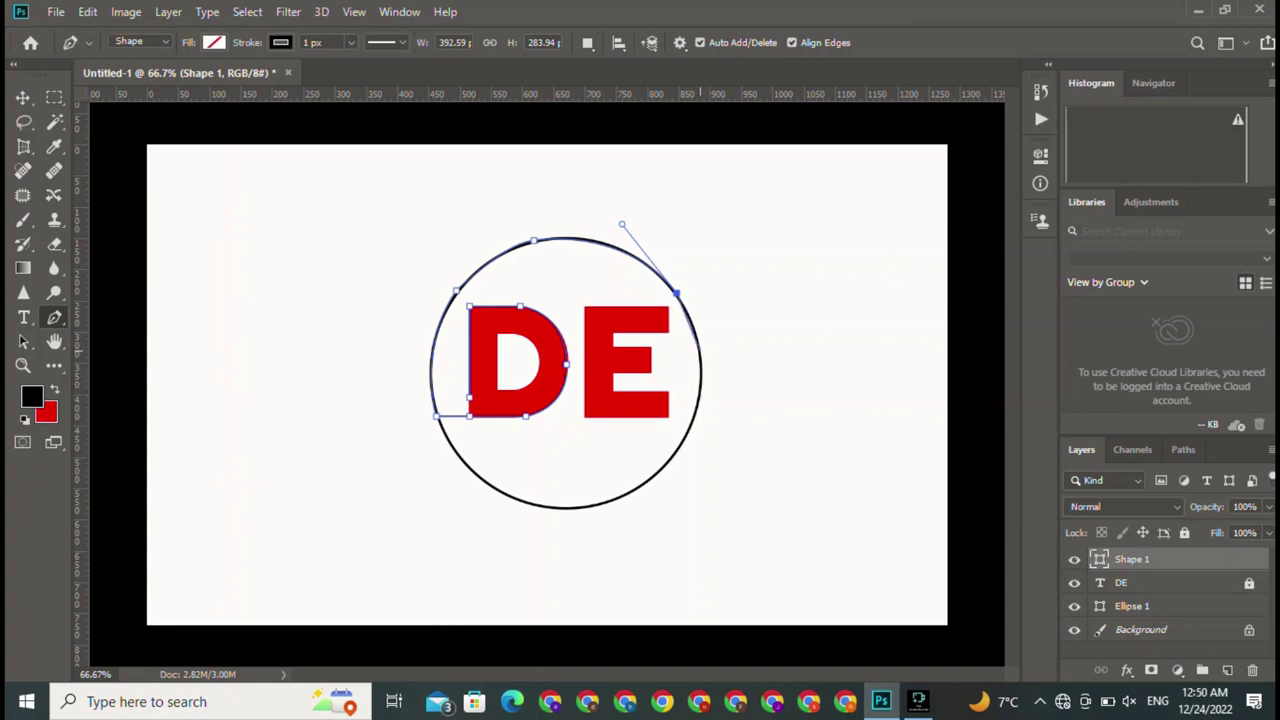
- Add curved anchors down the circle's right edge and along its upper right
click(699, 350)
drag(699, 350, 703, 374)
drag(699, 350, 720, 353)
alt+click(699, 350)
mouse_move(637, 241)
mouse_down()
mouse_move(701, 225)
mouse_move(695, 273)
mouse_up()
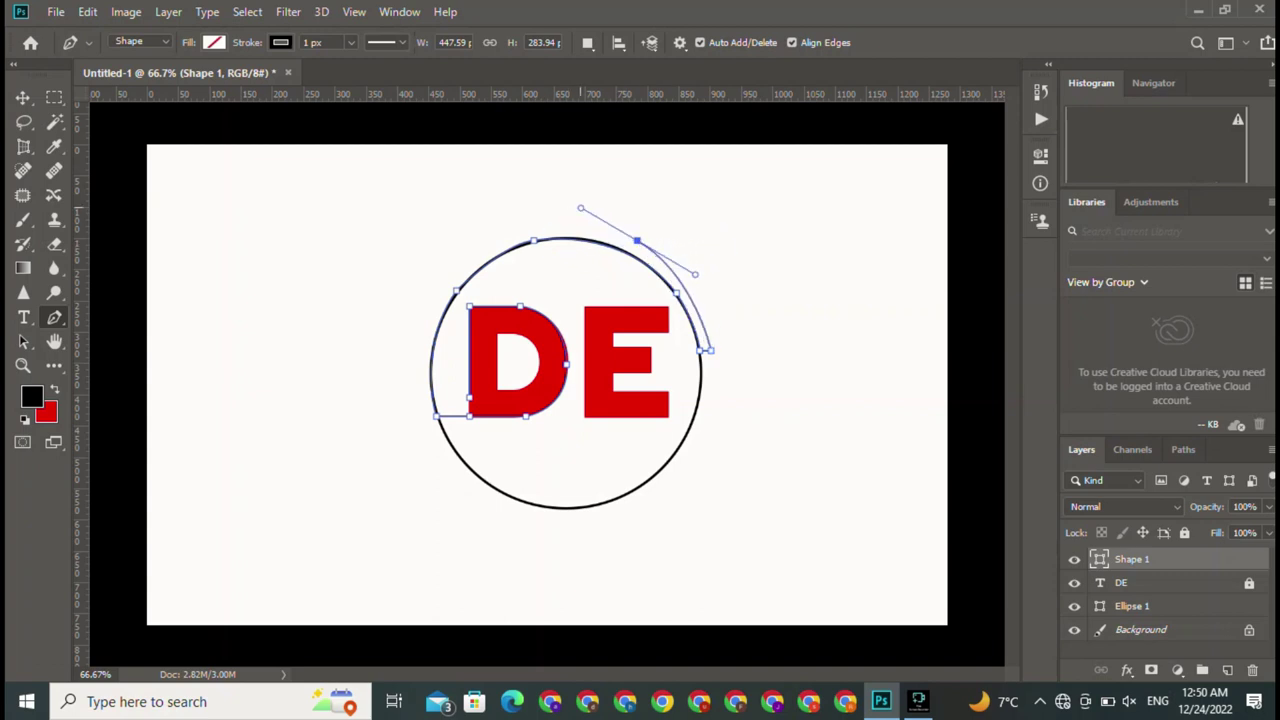
mouse_move(580, 208)
mouse_down()
mouse_move(686, 284)
mouse_move(660, 235)
mouse_up()
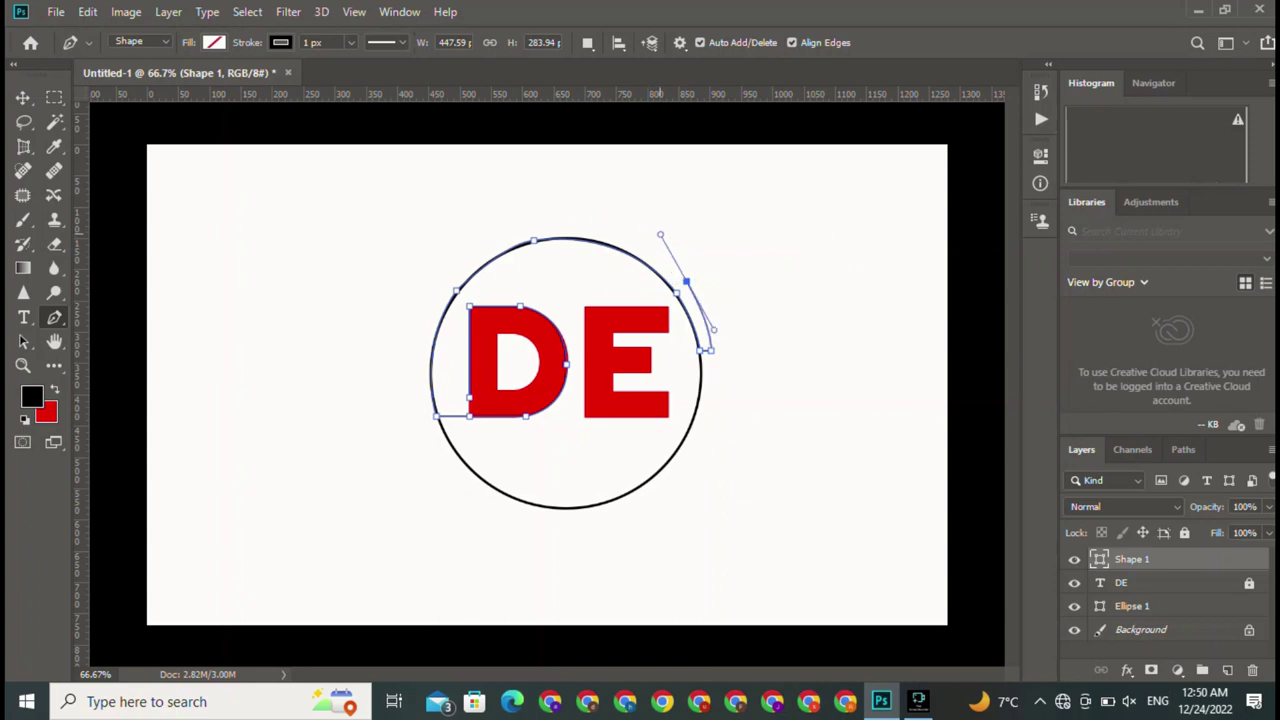
click(686, 282)
- Arc the path over the circle's top and down its left side, closing it beside the D
drag(687, 290, 669, 253)
drag(533, 228, 414, 240)
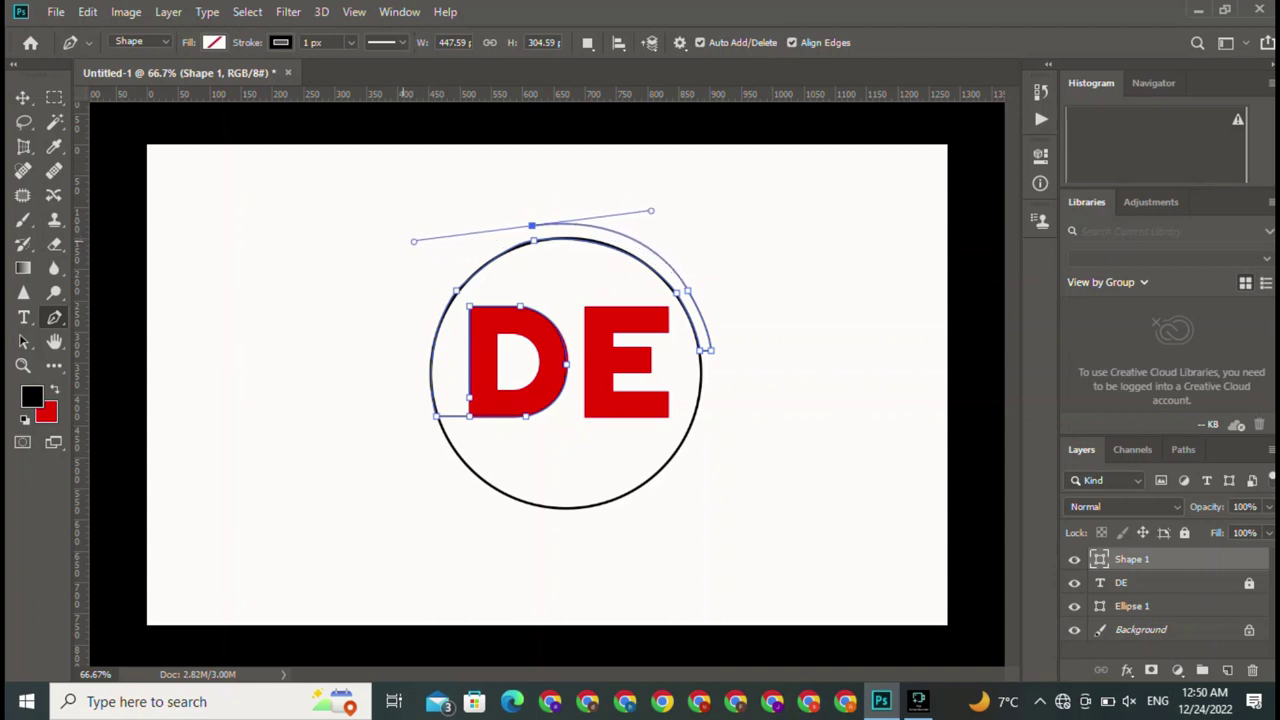
mouse_move(414, 240)
mouse_down()
mouse_move(450, 276)
mouse_move(421, 314)
mouse_move(418, 289)
mouse_move(429, 321)
mouse_up()
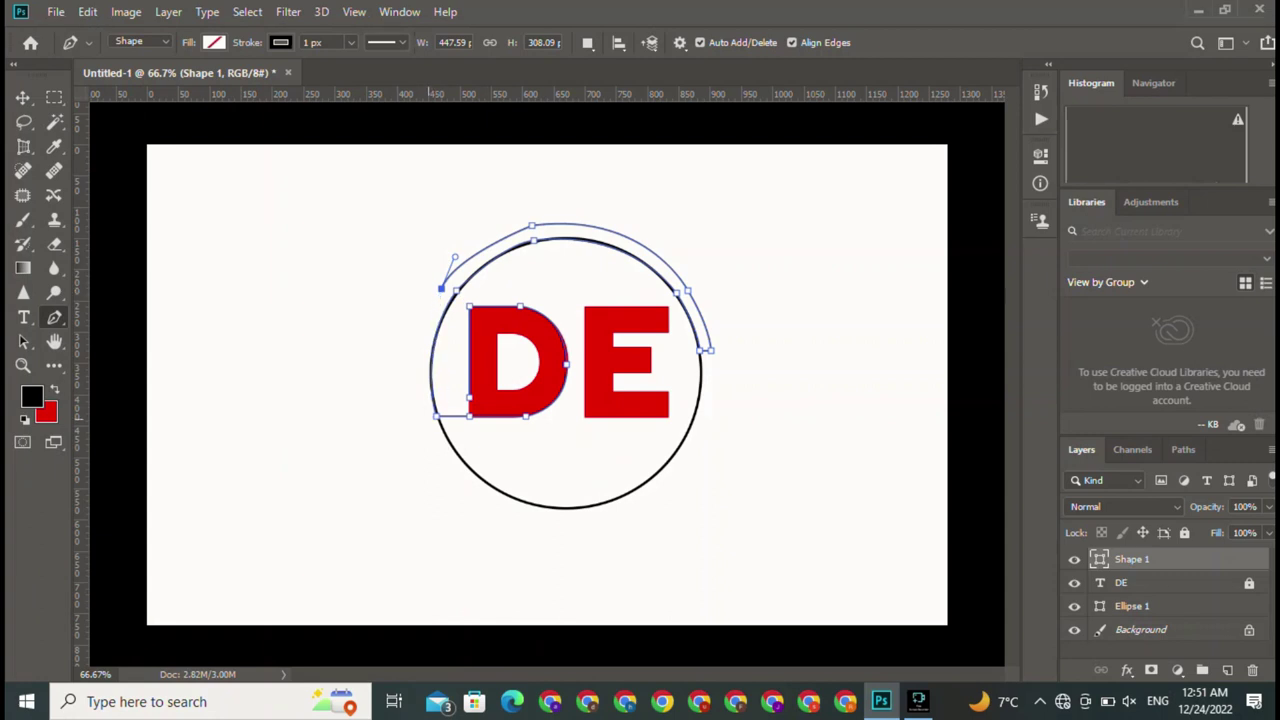
drag(420, 398, 440, 453)
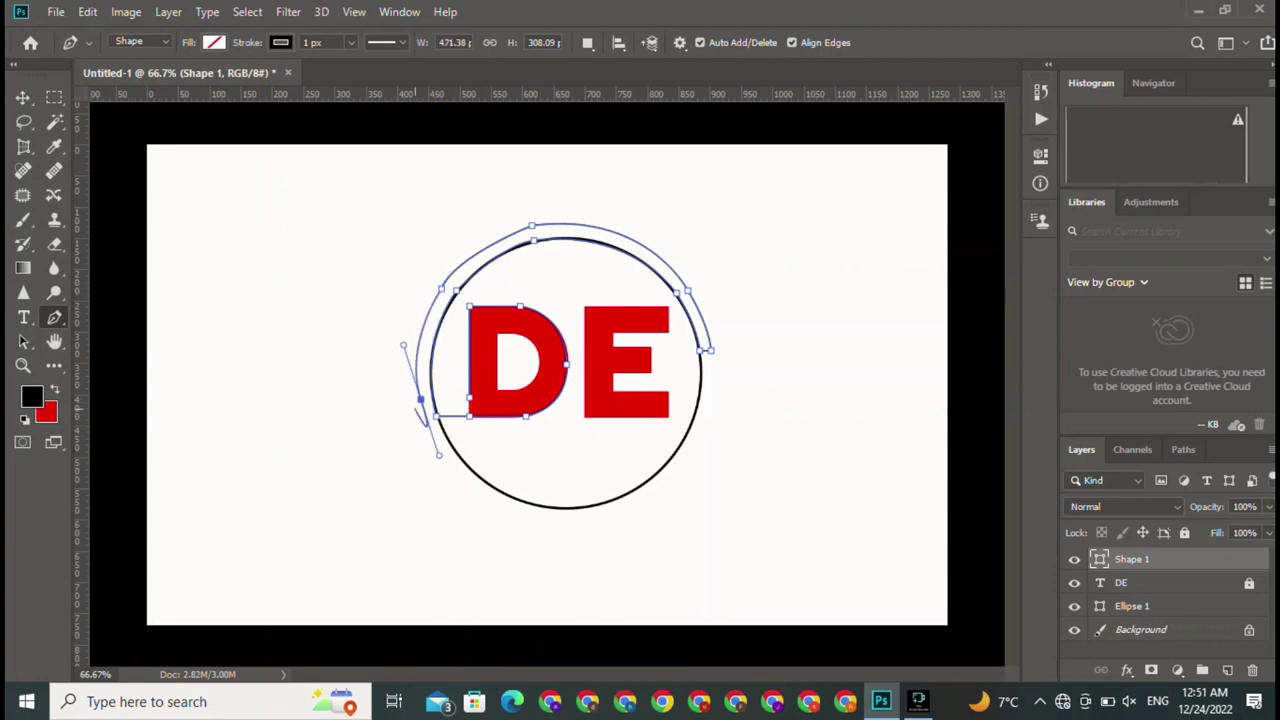
click(469, 398)
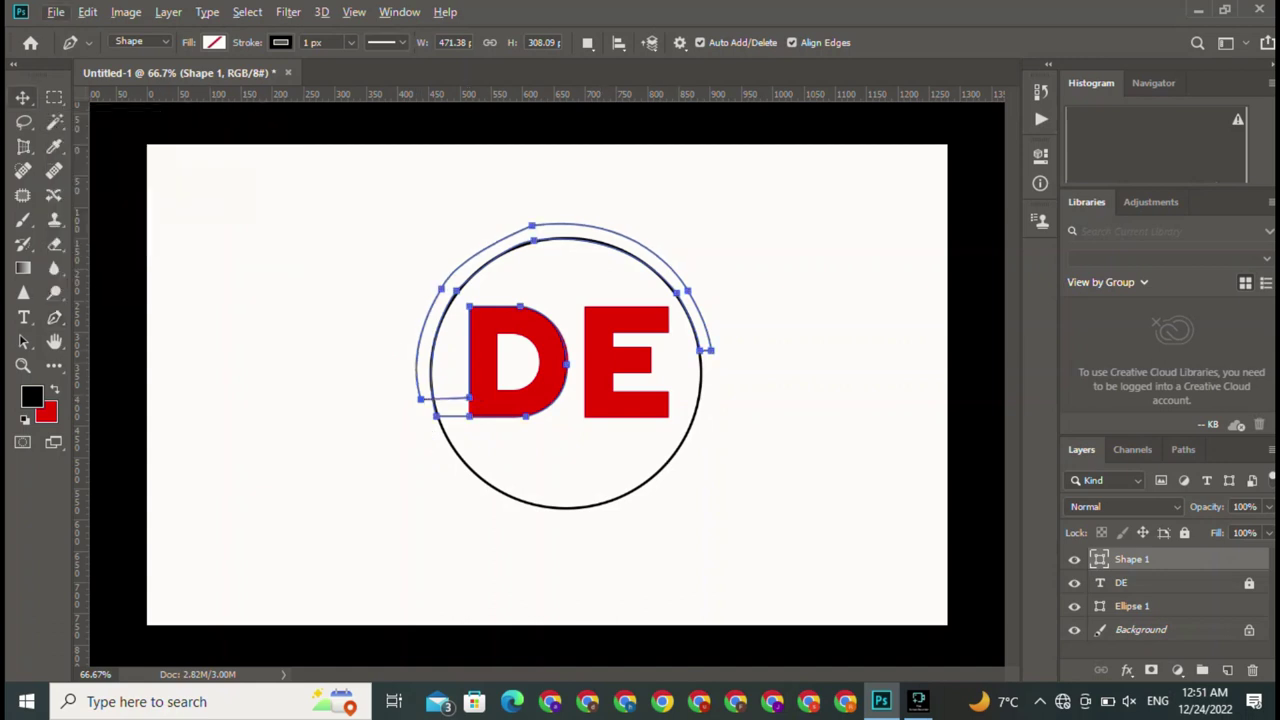
key(v)
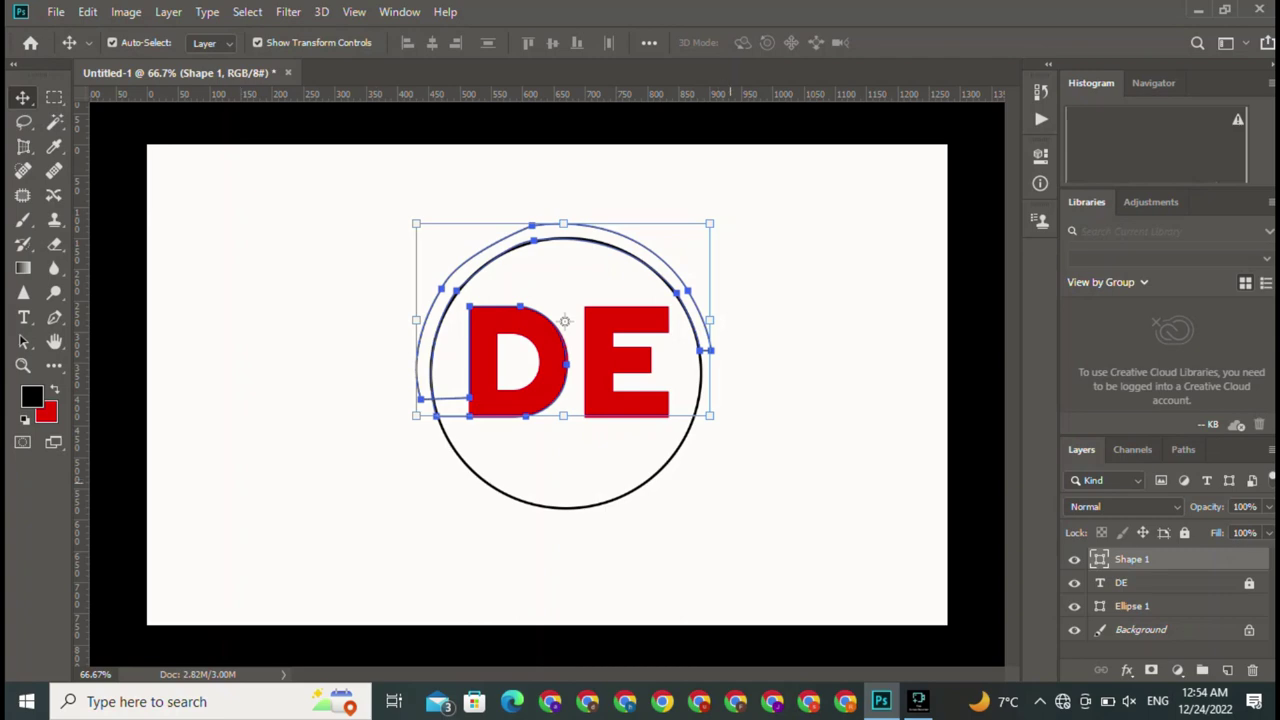
click(918, 701)
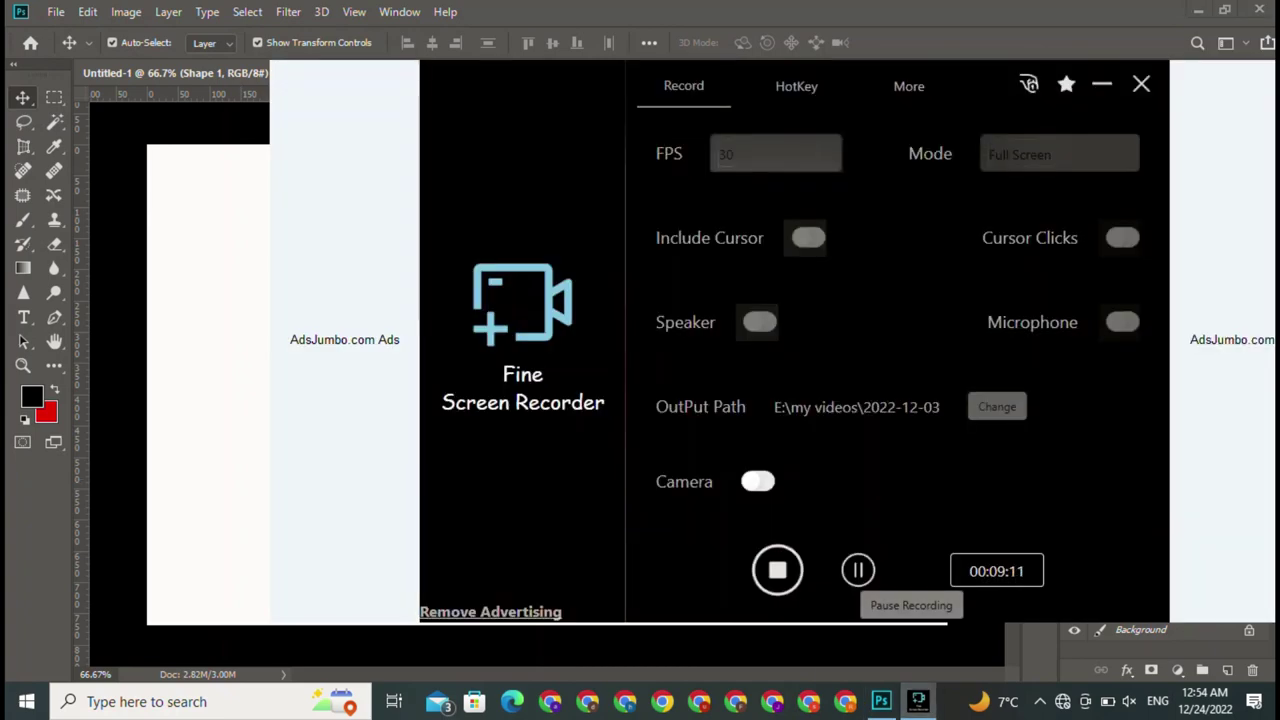
click(918, 701)
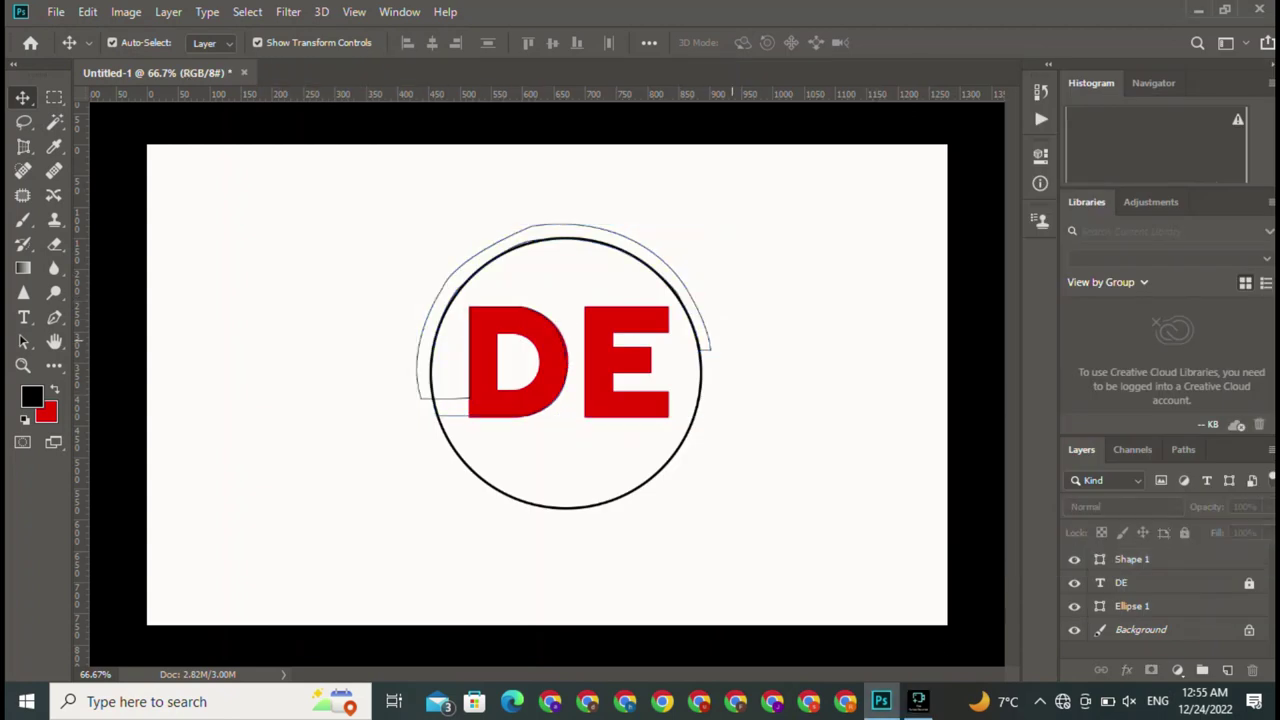
- Trace and close a Pen outline around all corners of the E
click(54, 317)
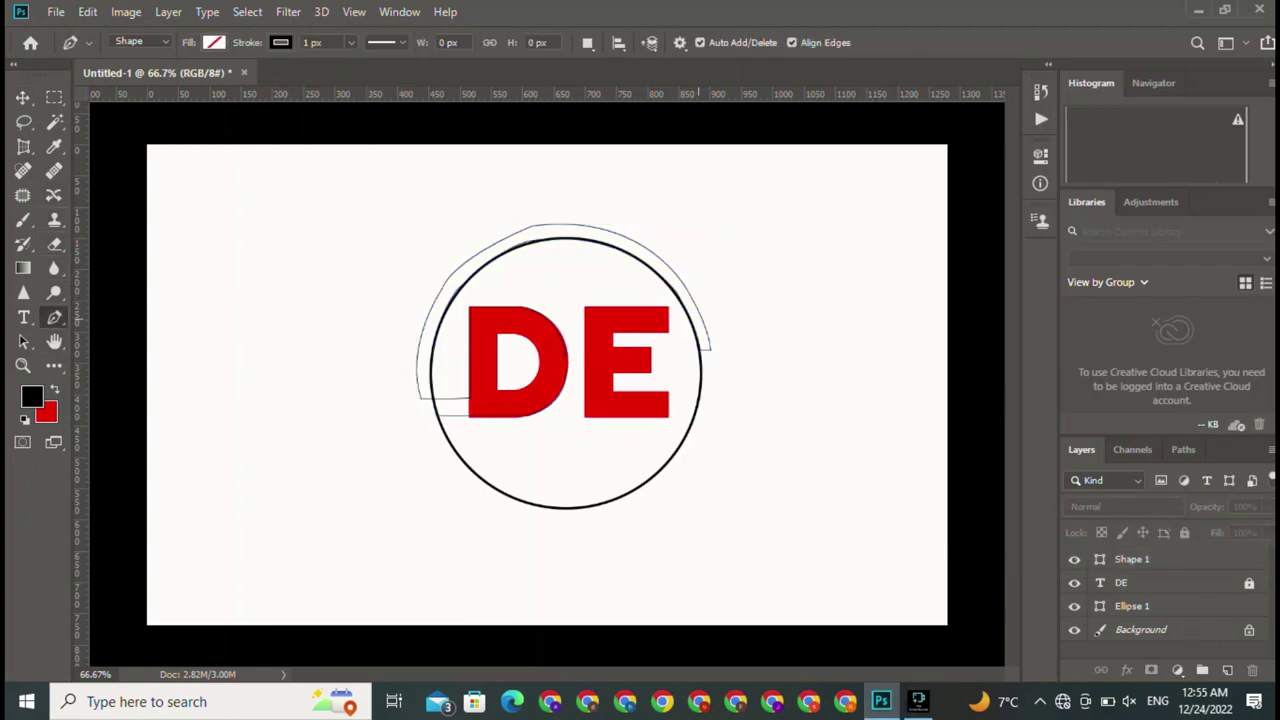
click(667, 331)
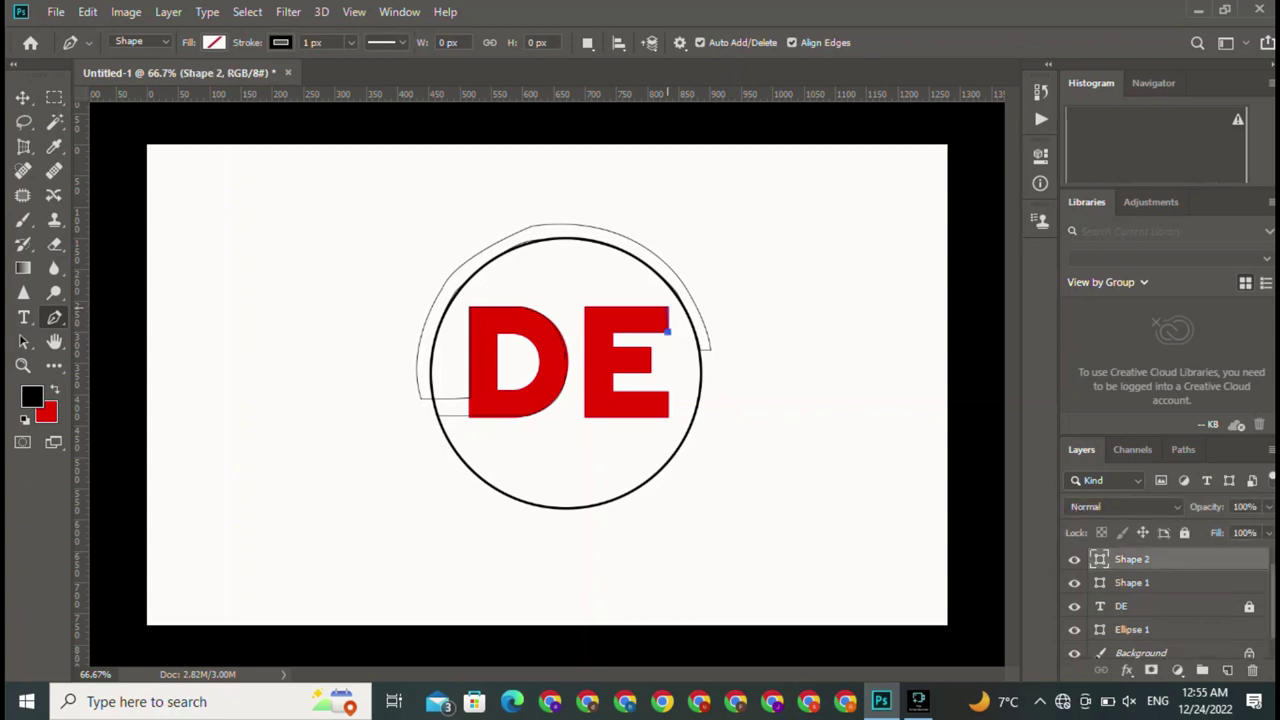
click(667, 305)
click(581, 305)
click(581, 418)
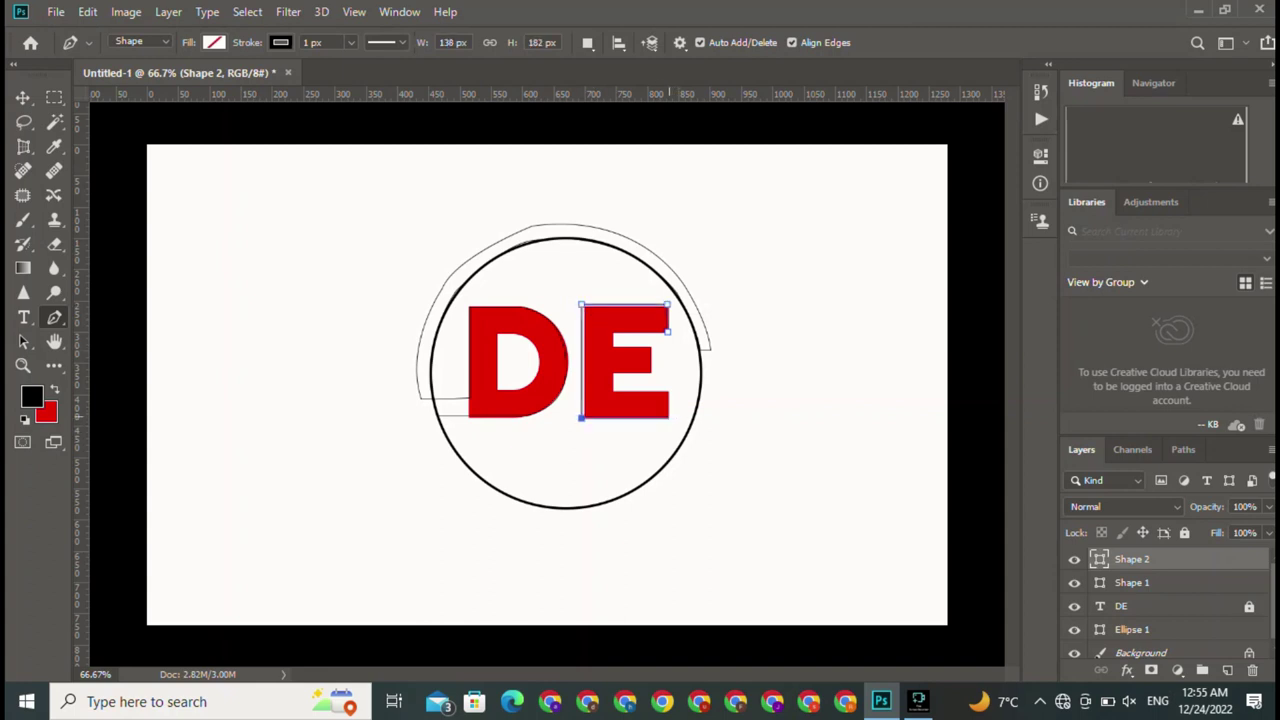
click(670, 418)
click(670, 390)
click(614, 390)
click(615, 373)
click(652, 372)
click(652, 346)
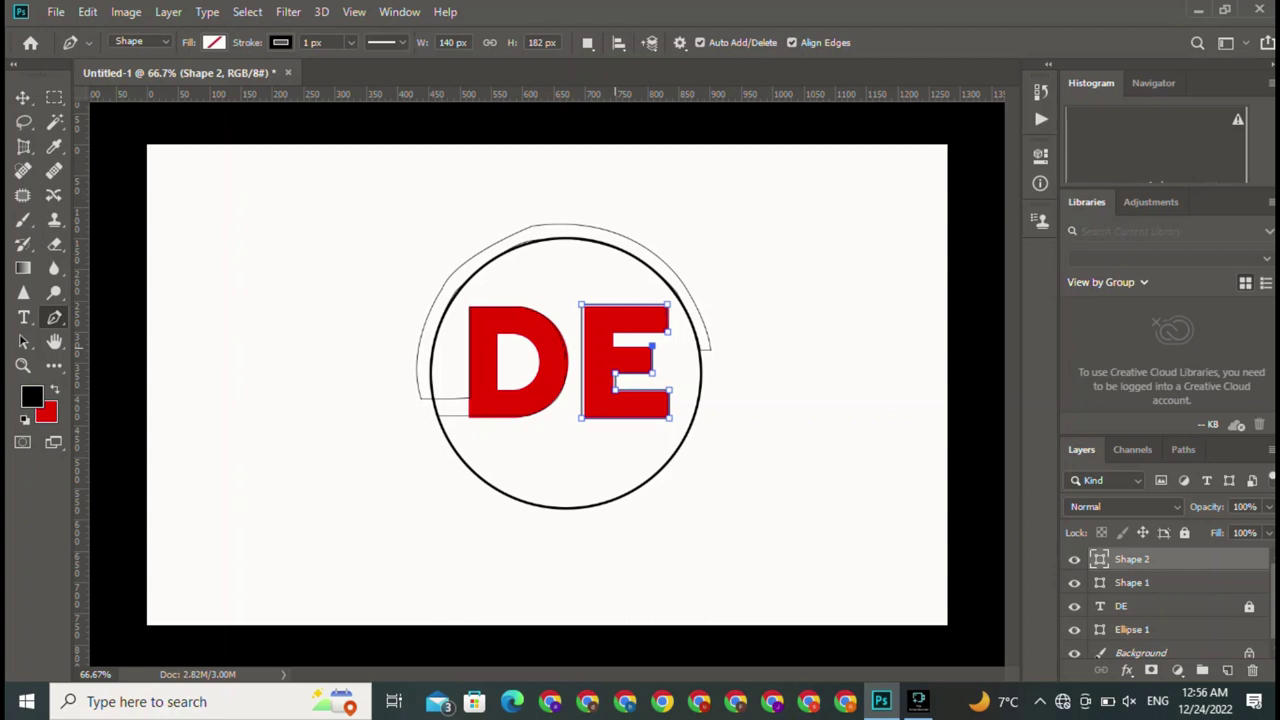
click(614, 346)
click(614, 333)
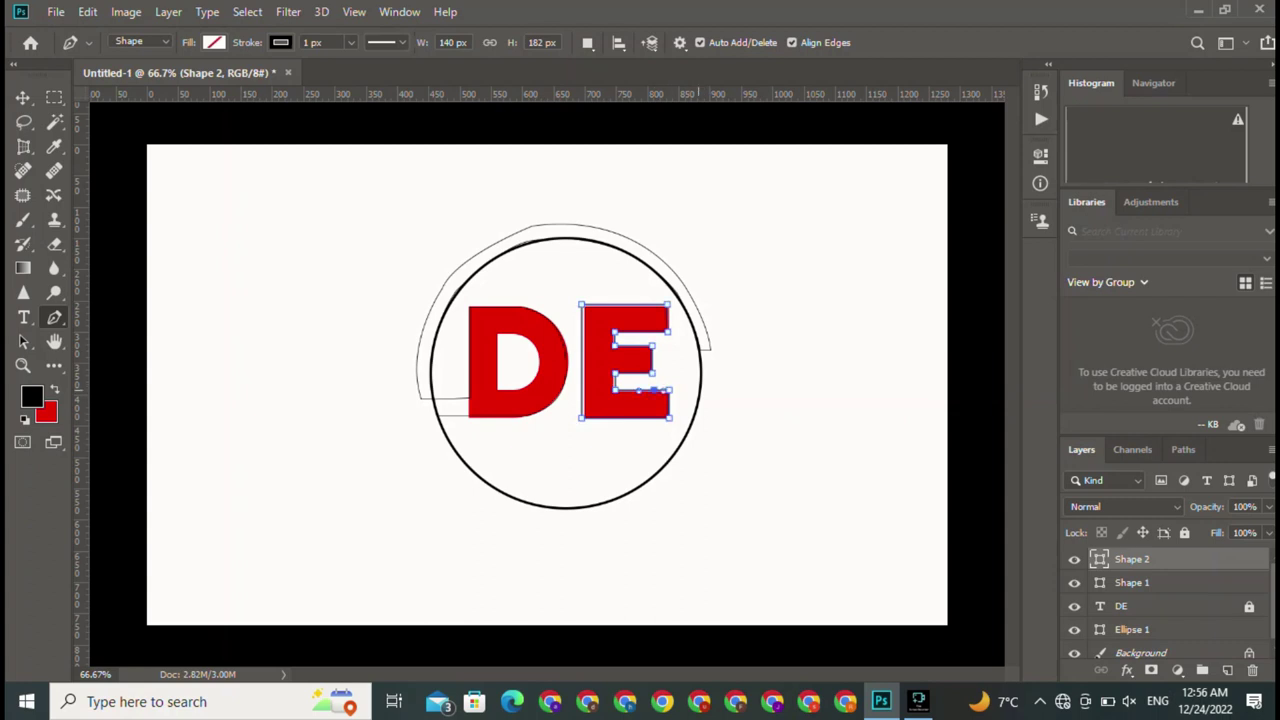
- Start a new path at the circle's right edge running across the E's lower part
click(697, 390)
click(614, 390)
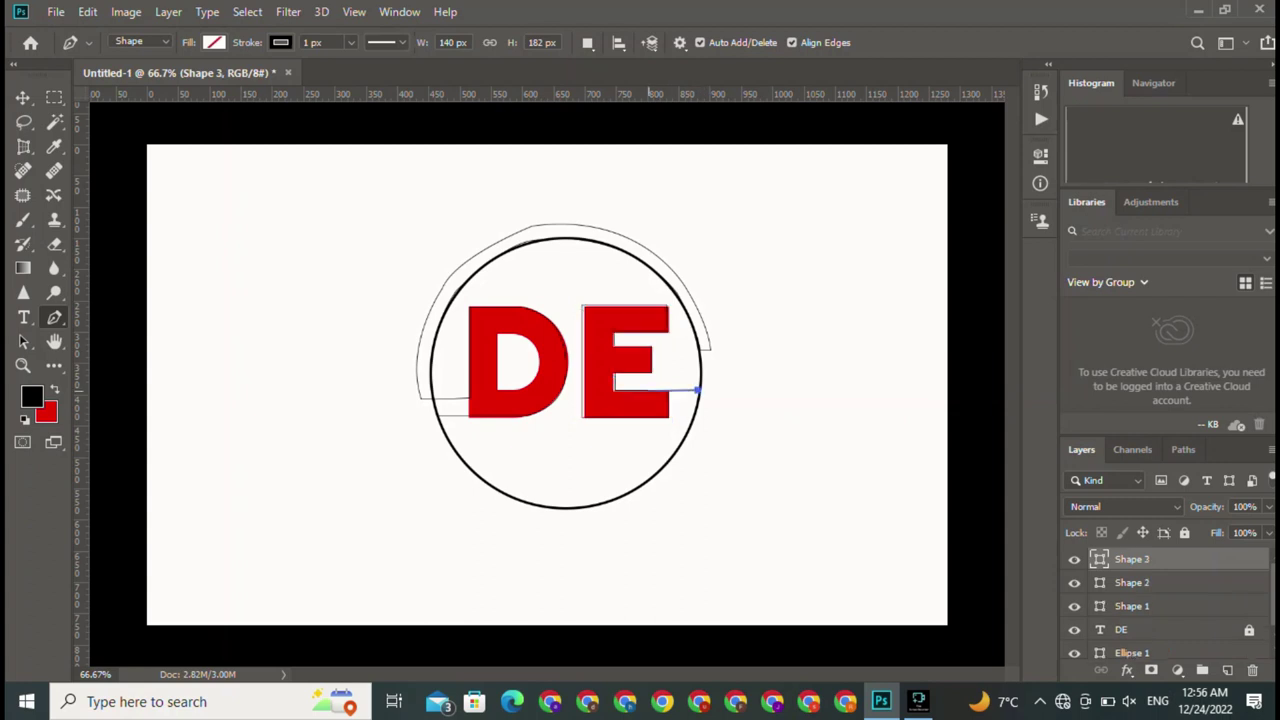
key(ctrl+z)
key(ctrl+z)
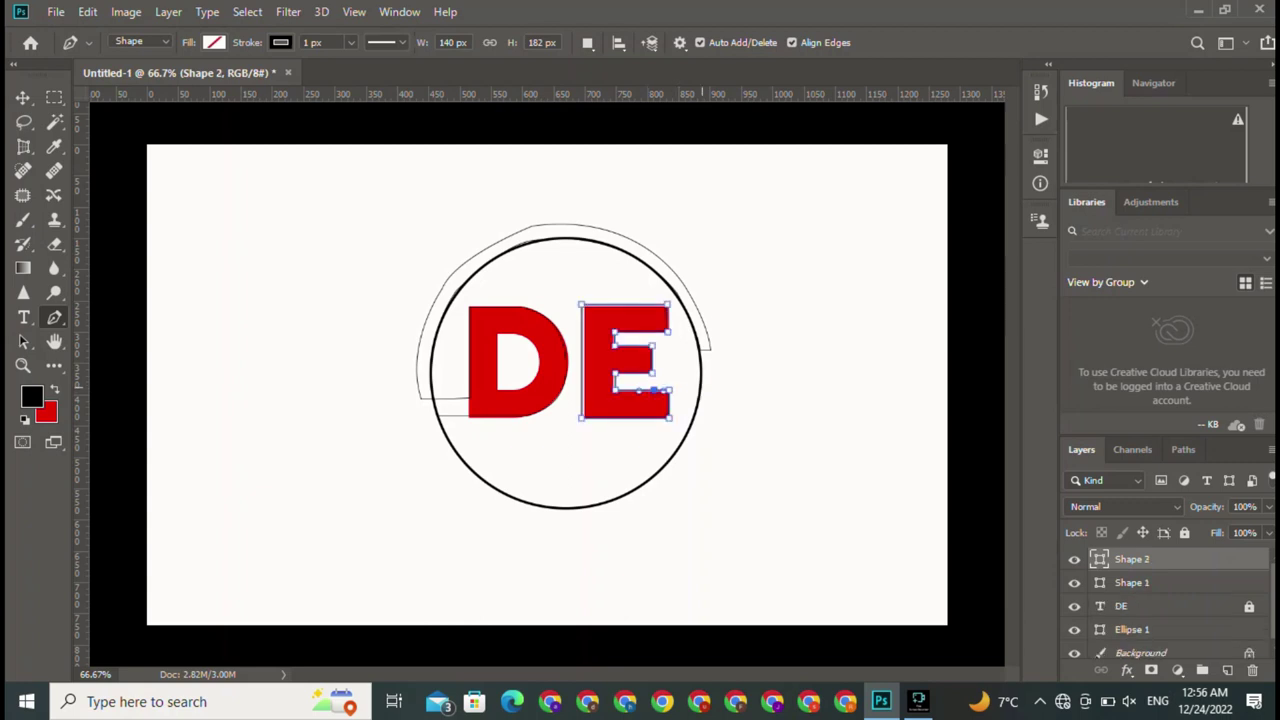
click(701, 389)
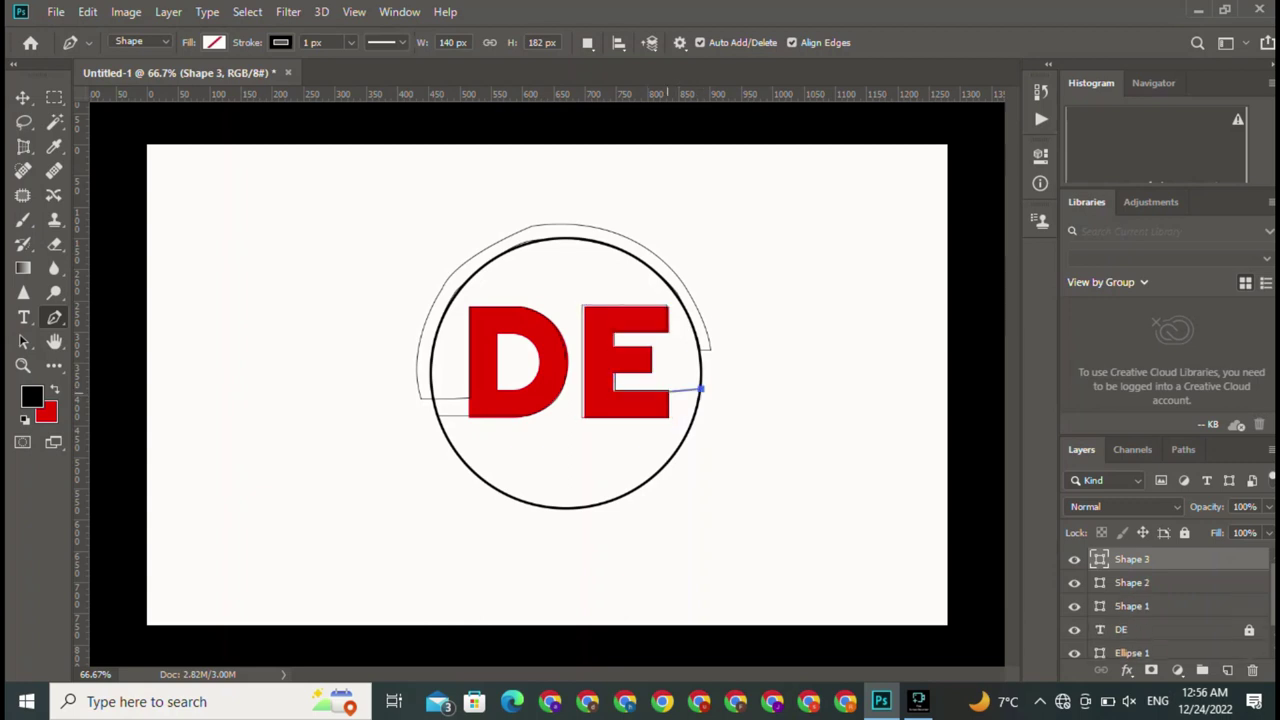
click(640, 389)
click(640, 418)
- Curve the path from under the E around the circle's bottom to its lower-left side
click(695, 418)
mouse_move(610, 499)
mouse_down()
mouse_move(530, 499)
mouse_move(590, 502)
mouse_move(559, 513)
mouse_up()
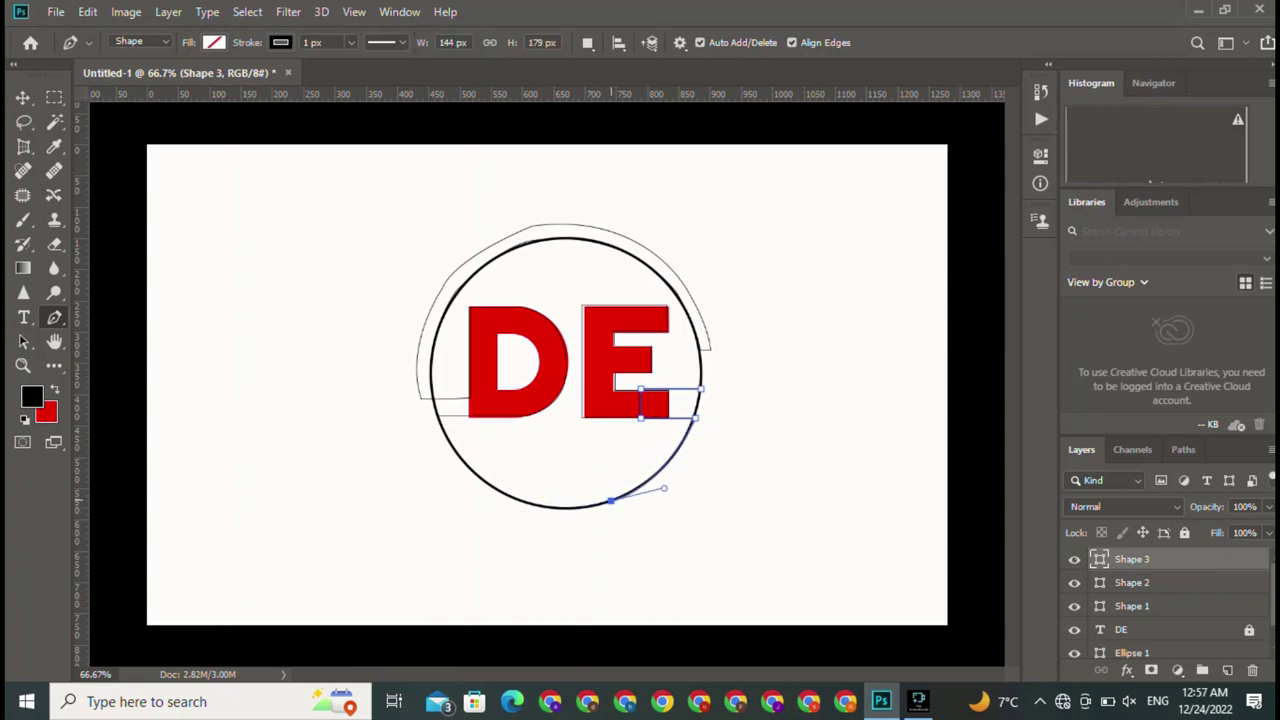
drag(486, 482, 455, 442)
drag(518, 522, 547, 524)
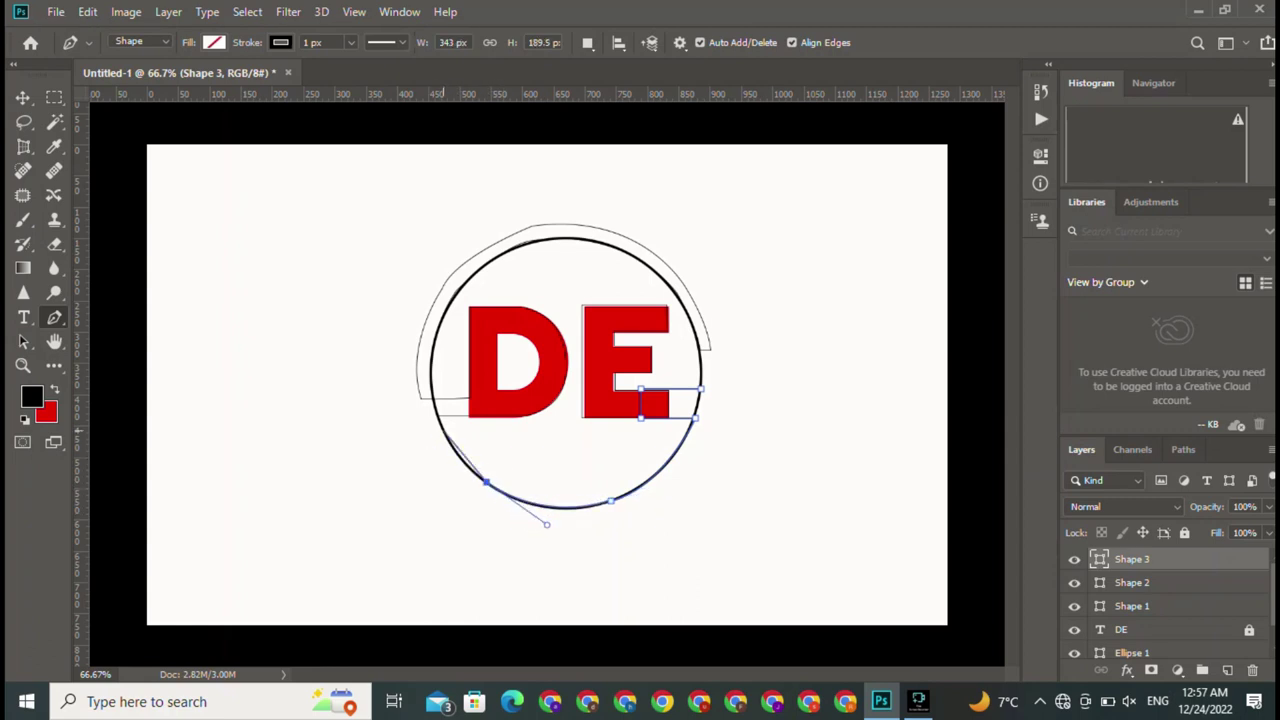
drag(437, 430, 451, 461)
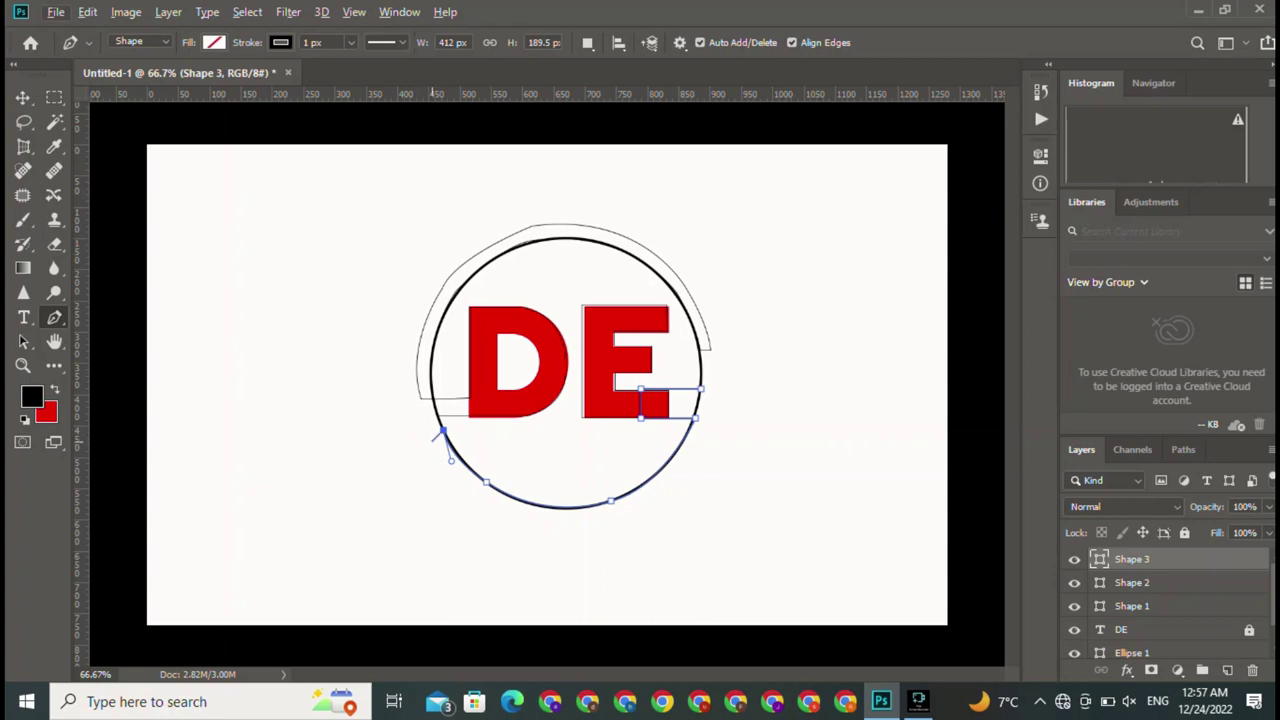
drag(430, 437, 507, 507)
mouse_move(617, 512)
mouse_down()
mouse_move(710, 487)
mouse_move(724, 434)
mouse_up()
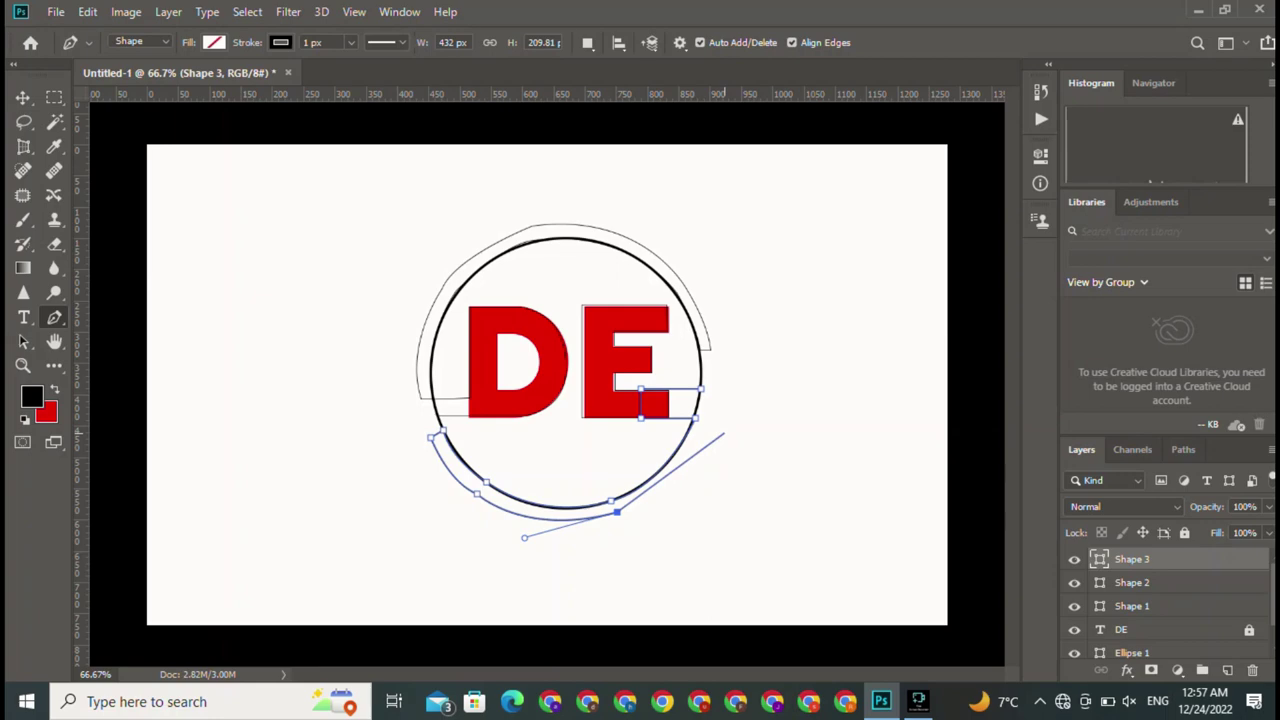
key(v)
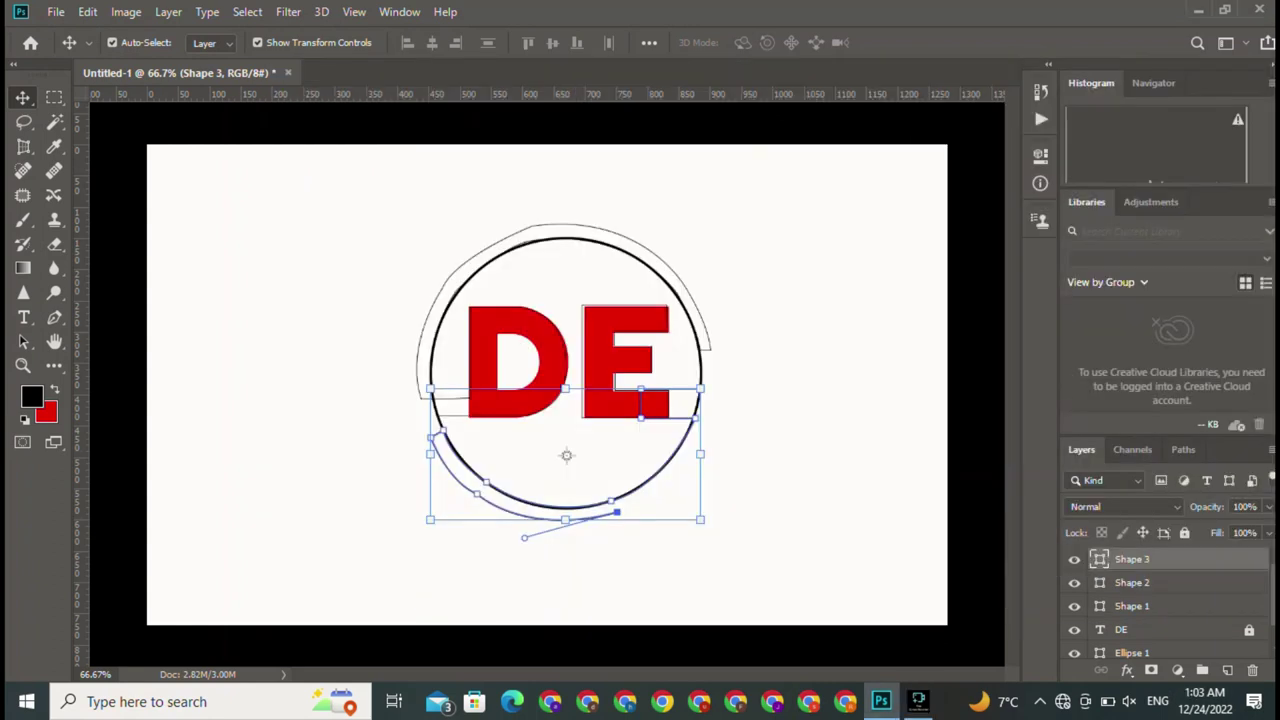
key(p)
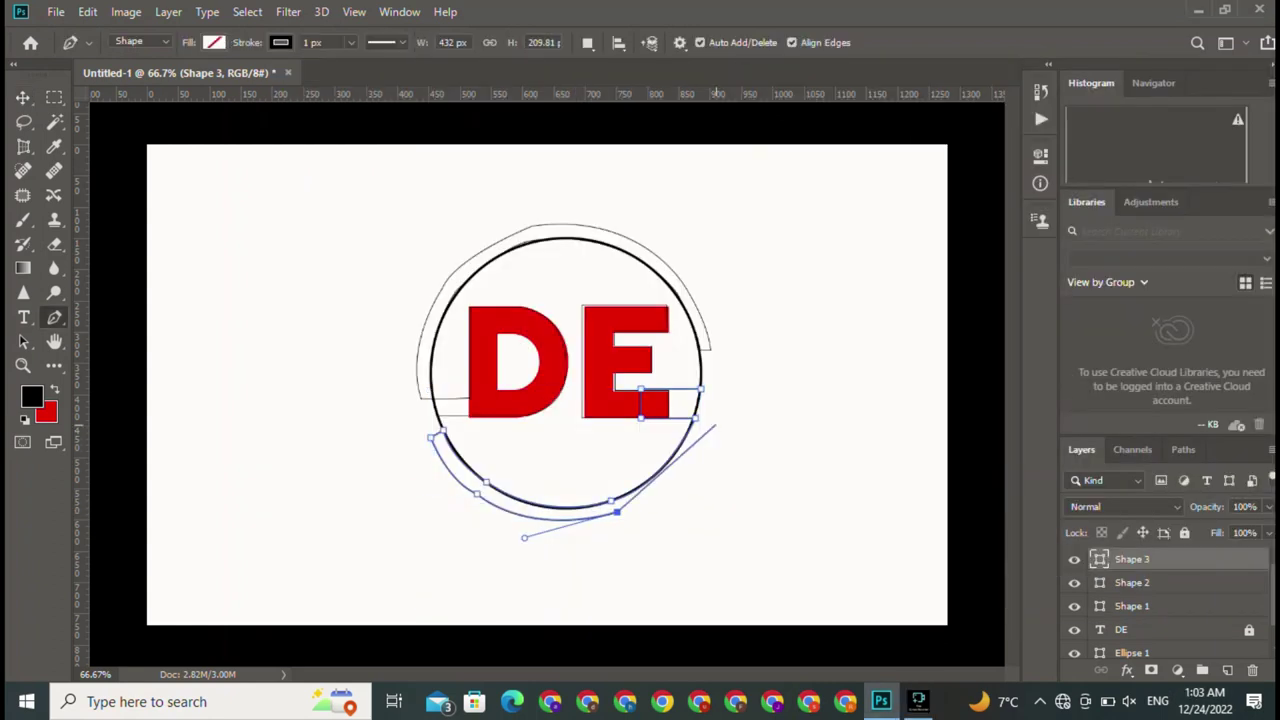
- Add curved points below the circle's right side and close the lower arc shape
mouse_move(714, 415)
mouse_down()
mouse_move(766, 328)
mouse_move(731, 343)
mouse_up()
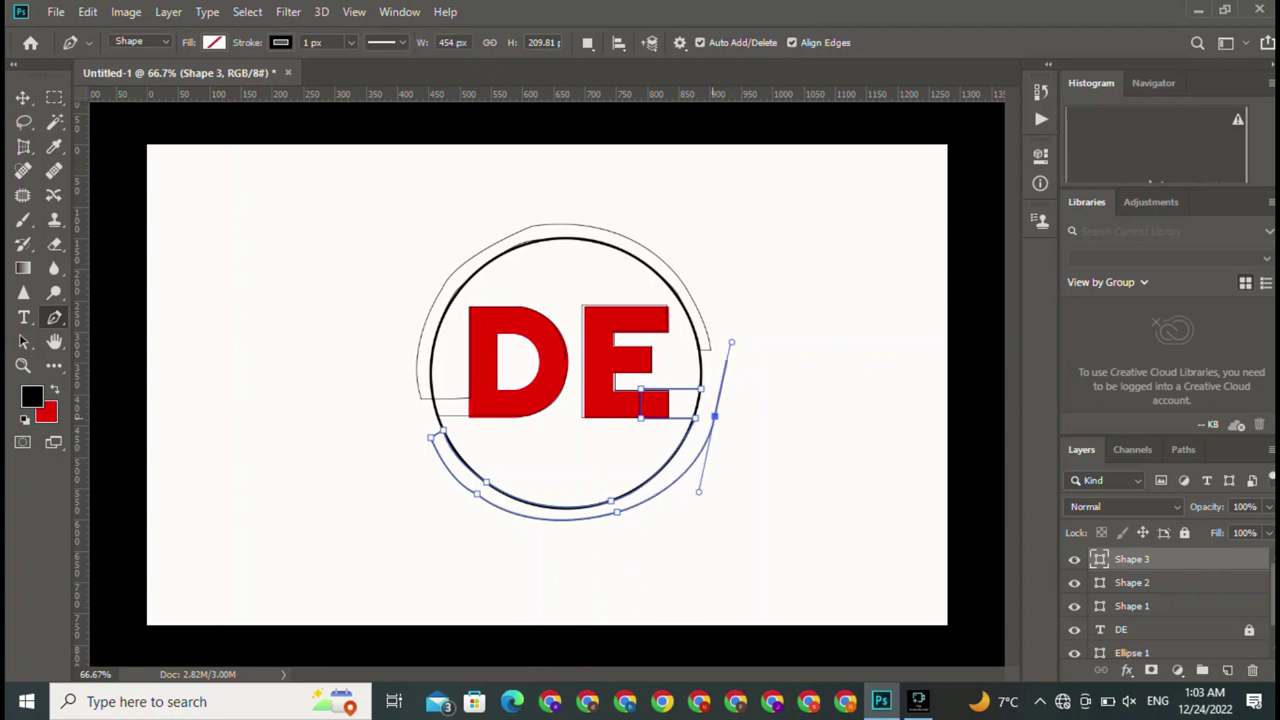
alt+click(714, 416)
drag(613, 498, 721, 473)
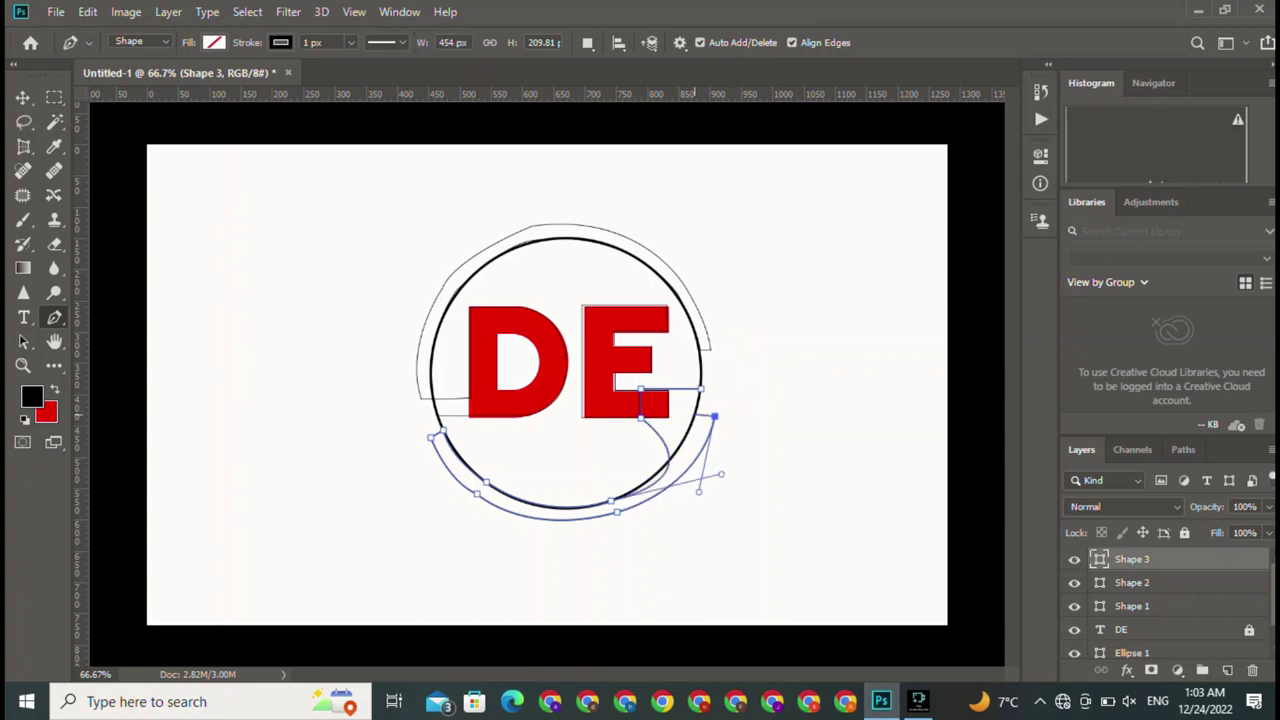
key(ctrl+z)
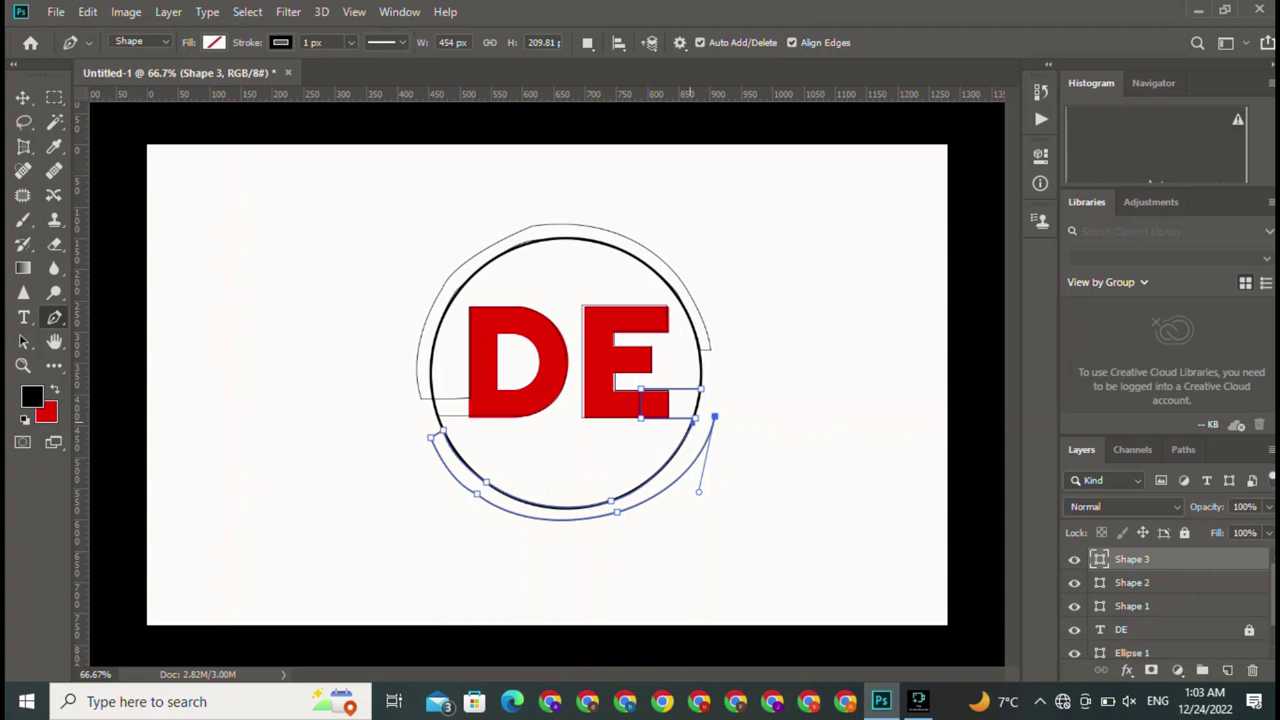
drag(714, 416, 718, 387)
click(717, 384)
click(717, 386)
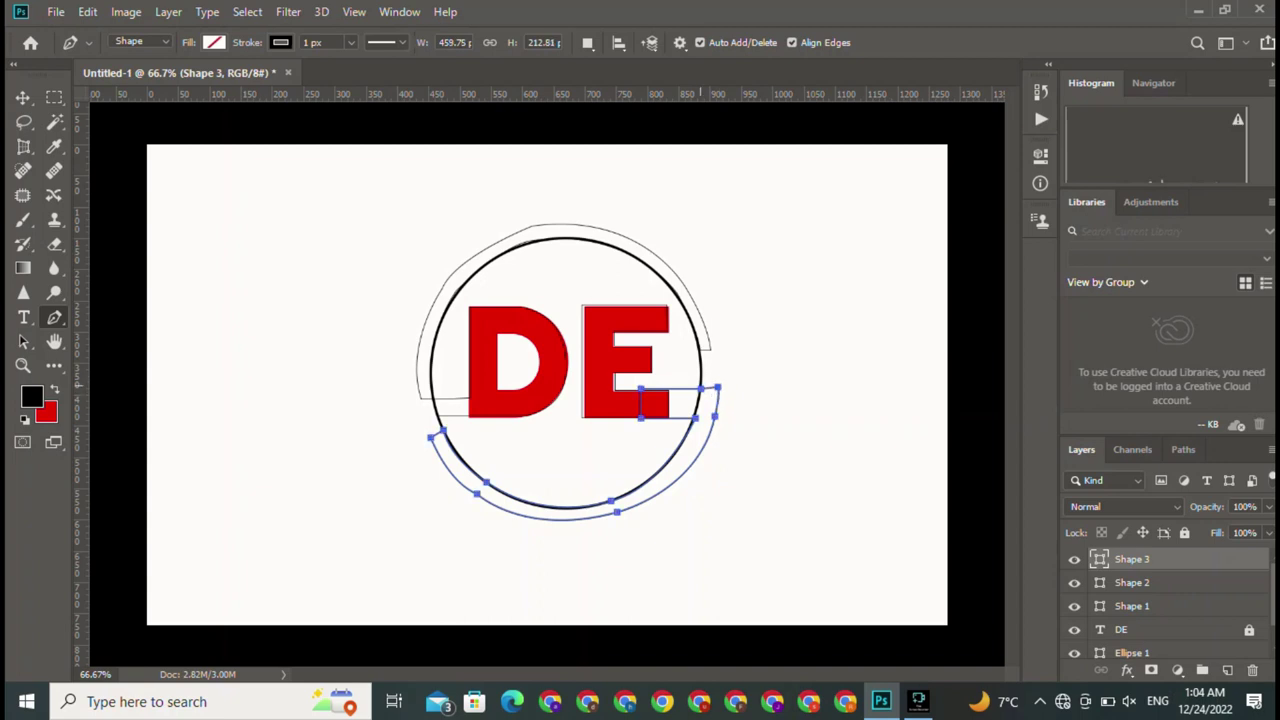
click(22, 97)
click(571, 451)
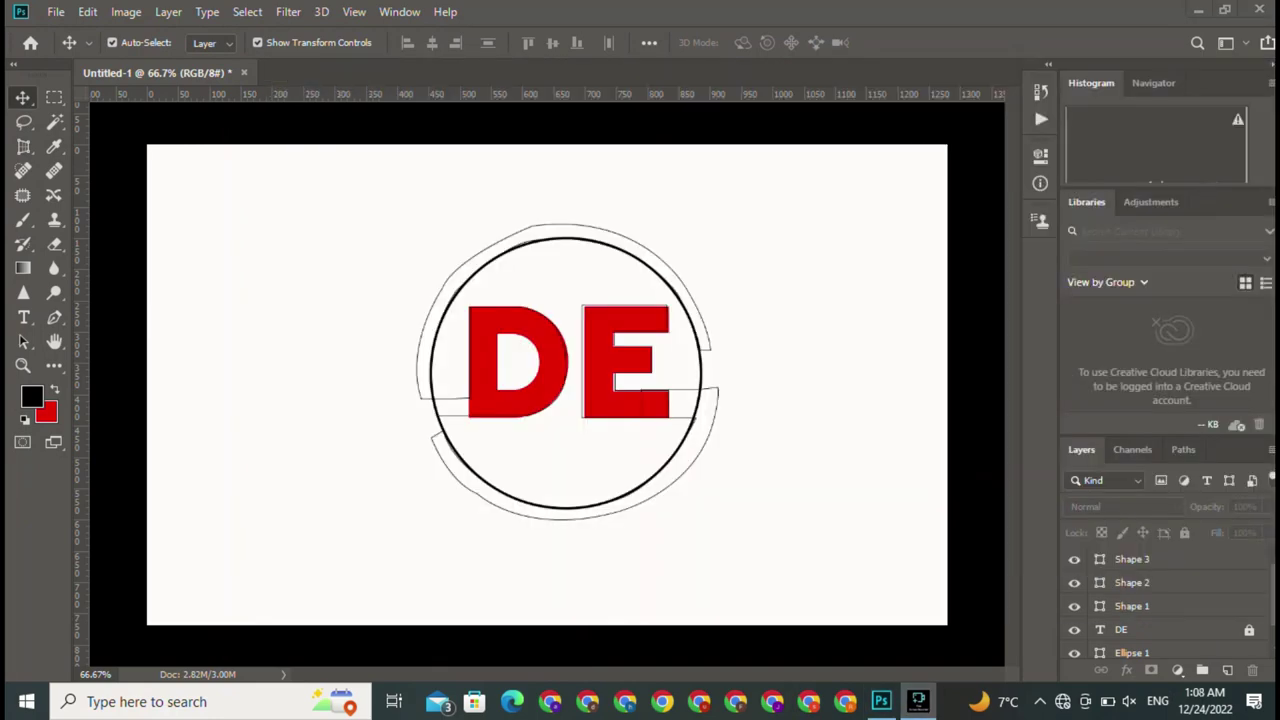
- Draw a new circle and move it onto the DE circle
key(u)
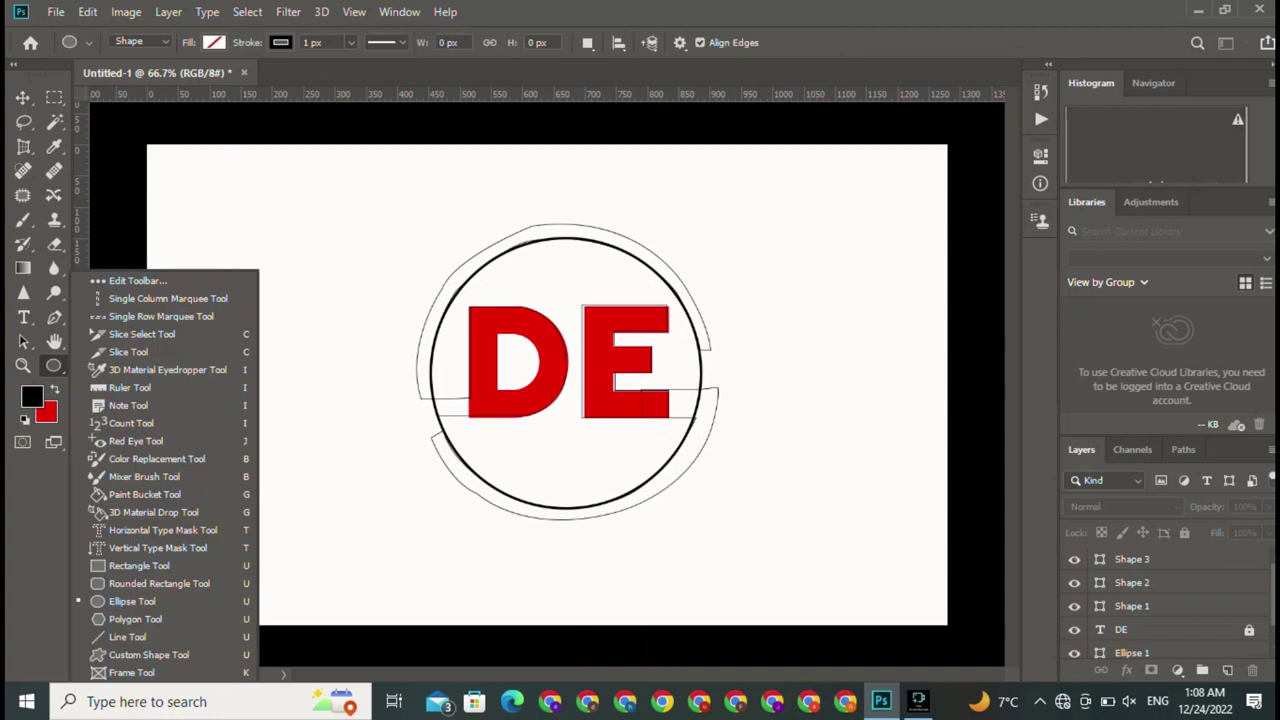
mouse_move(229, 196)
mouse_down()
mouse_move(752, 530)
mouse_move(520, 487)
mouse_up()
key(v)
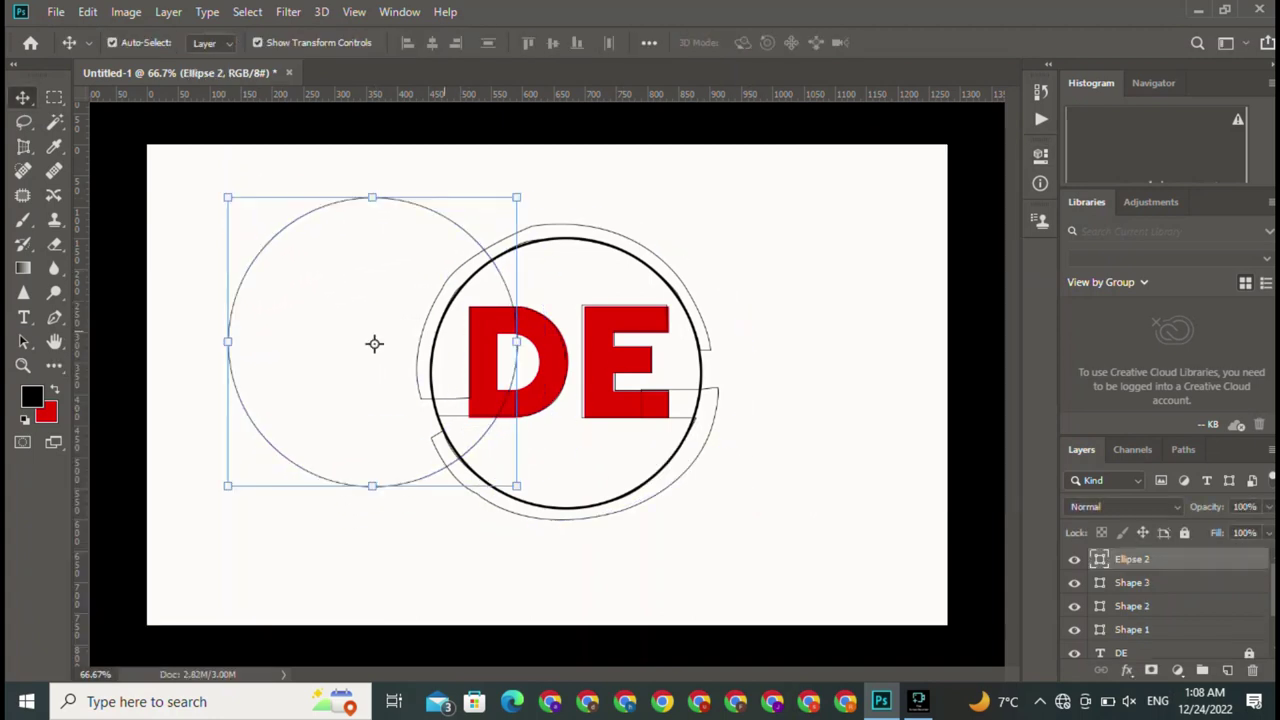
mouse_move(371, 343)
mouse_down()
mouse_move(577, 385)
mouse_move(563, 375)
mouse_up()
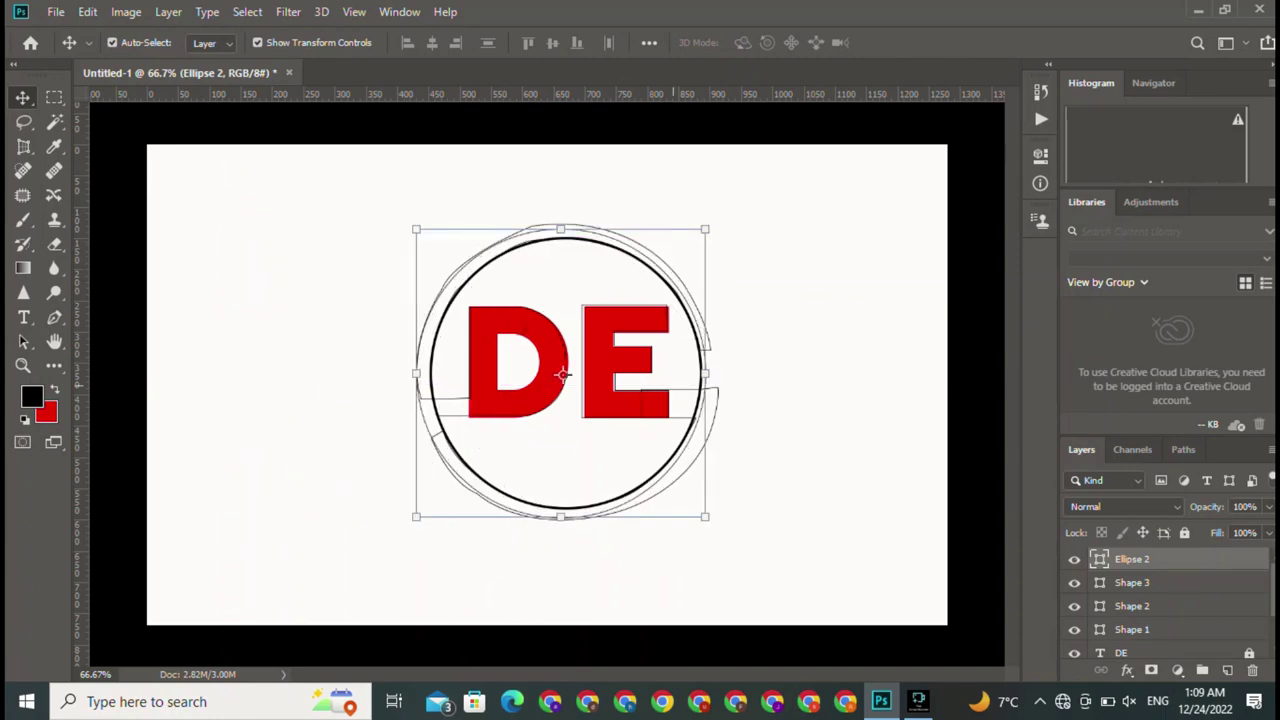
- Resize the new outer ellipse to about 104% so it encircles the black ring
drag(705, 516, 740, 506)
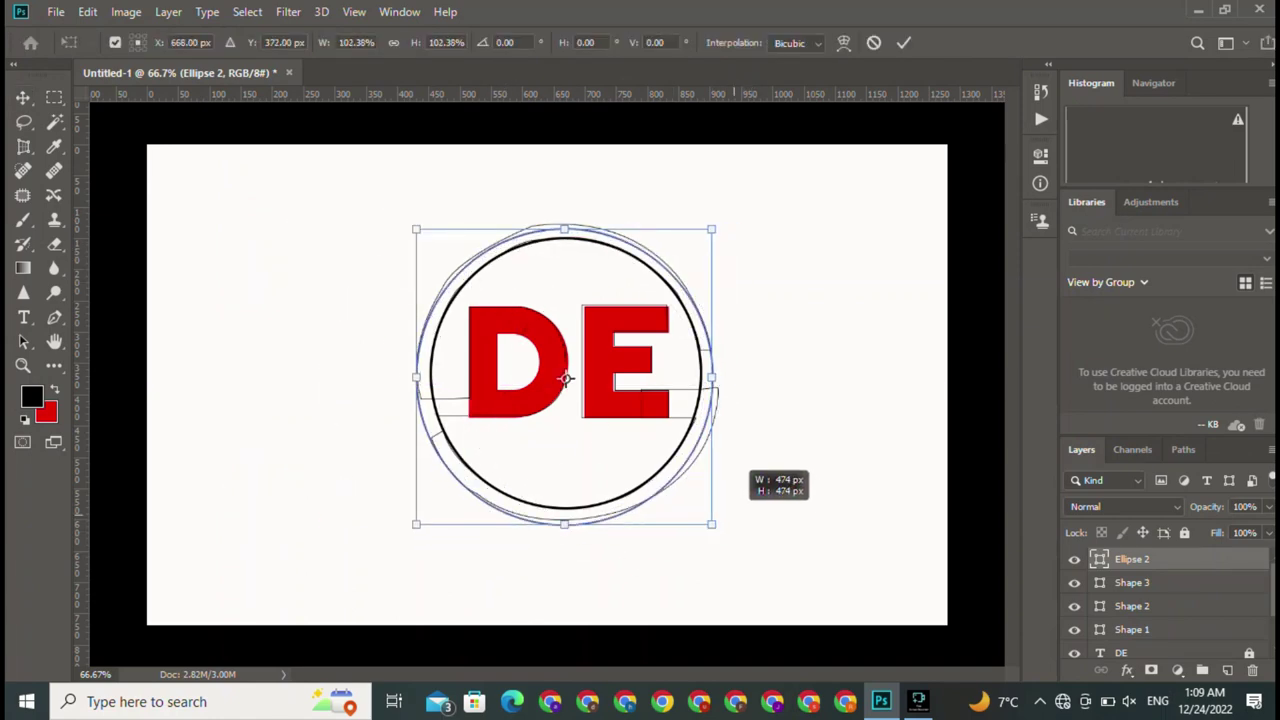
drag(738, 508, 731, 520)
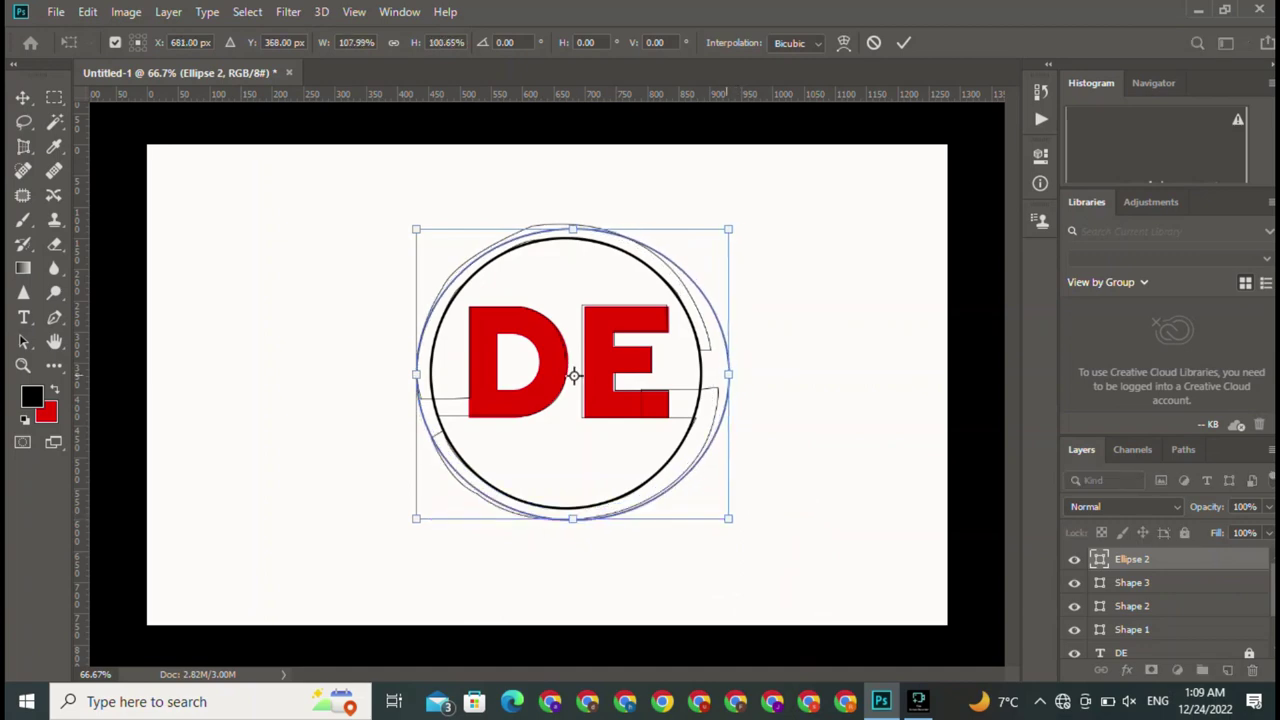
drag(731, 375, 717, 375)
drag(567, 229, 567, 223)
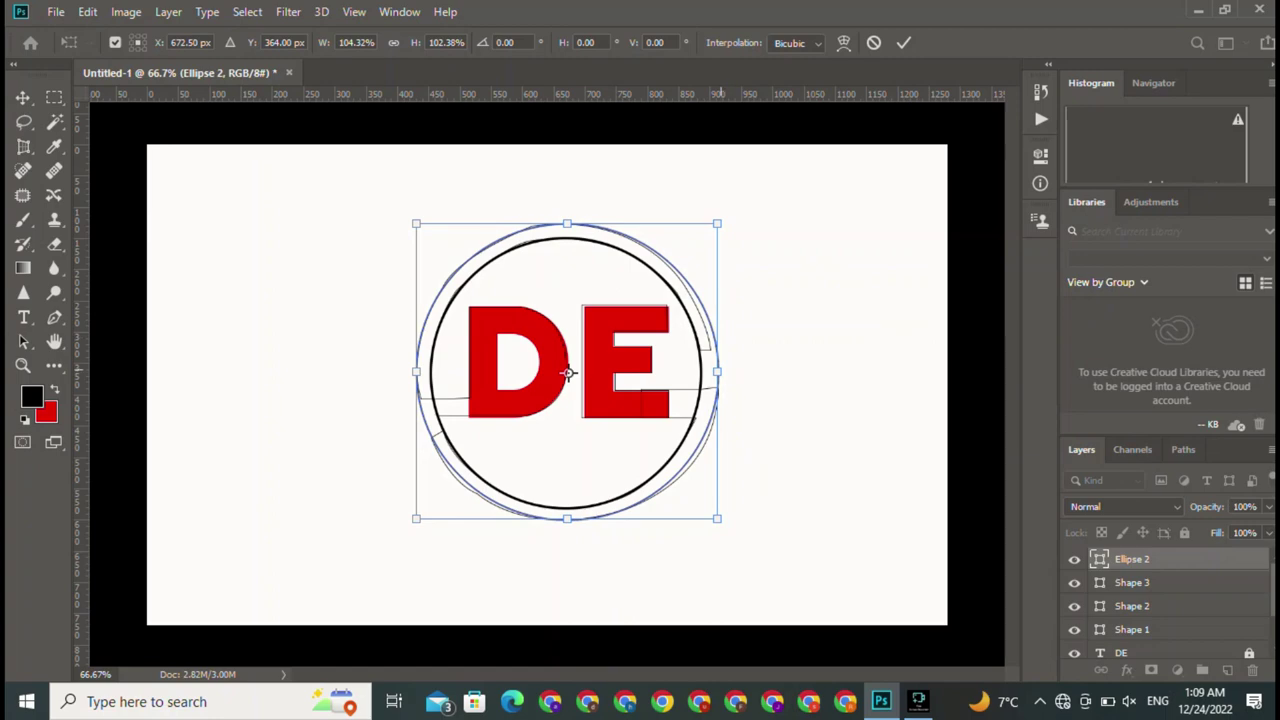
drag(717, 372, 717, 372)
mouse_move(717, 223)
mouse_down()
mouse_move(708, 233)
mouse_move(719, 223)
mouse_up()
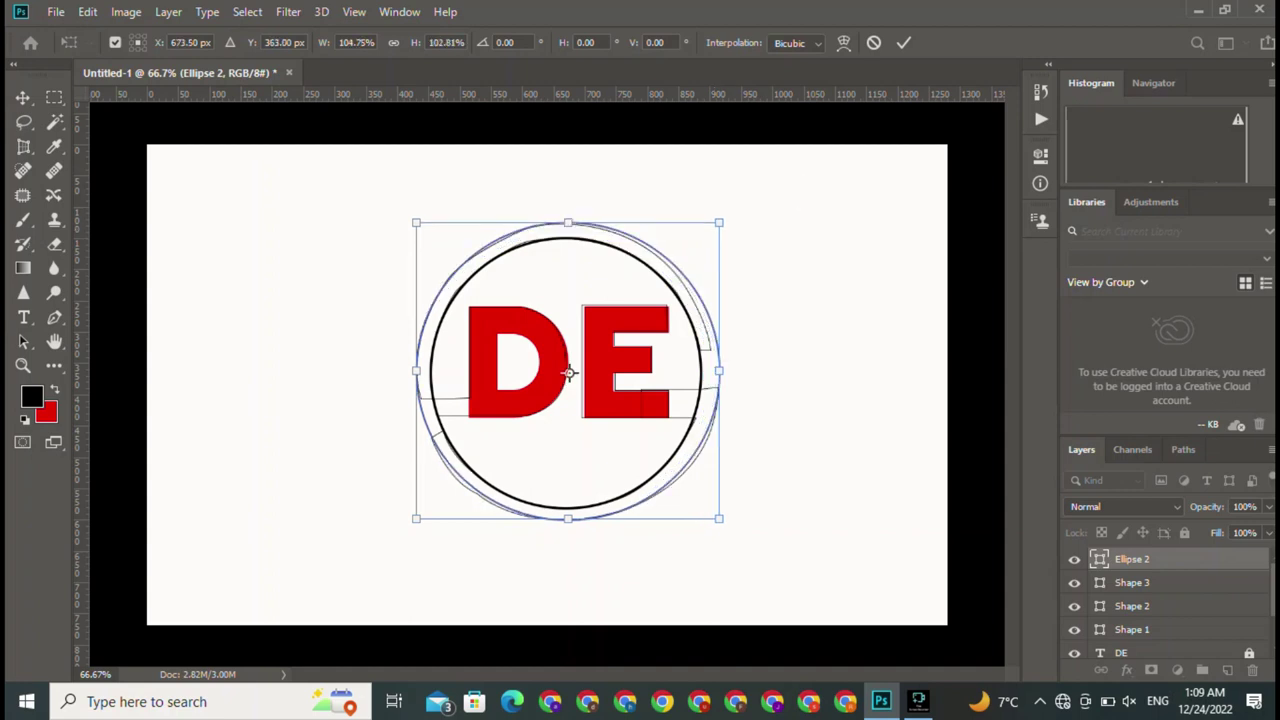
click(903, 42)
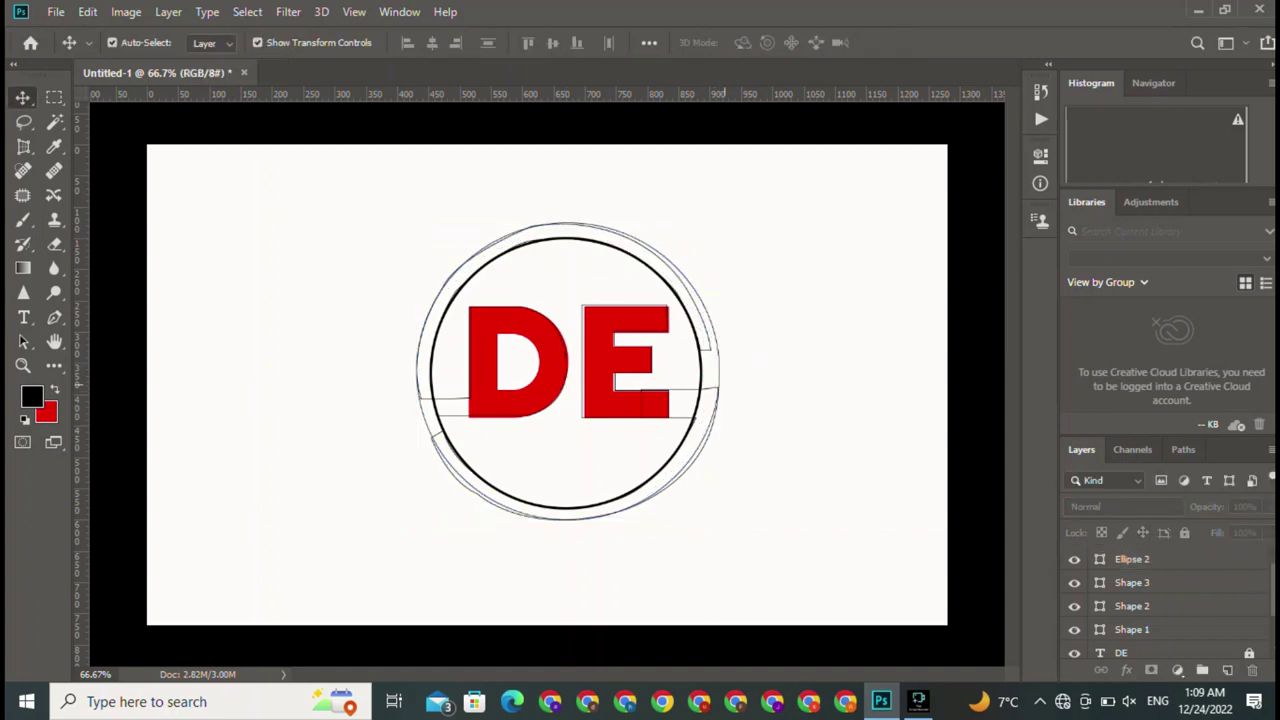
- Rescale Ellipse 2 to about 99% and move it up about 30 px
click(716, 300)
shift+click(745, 295)
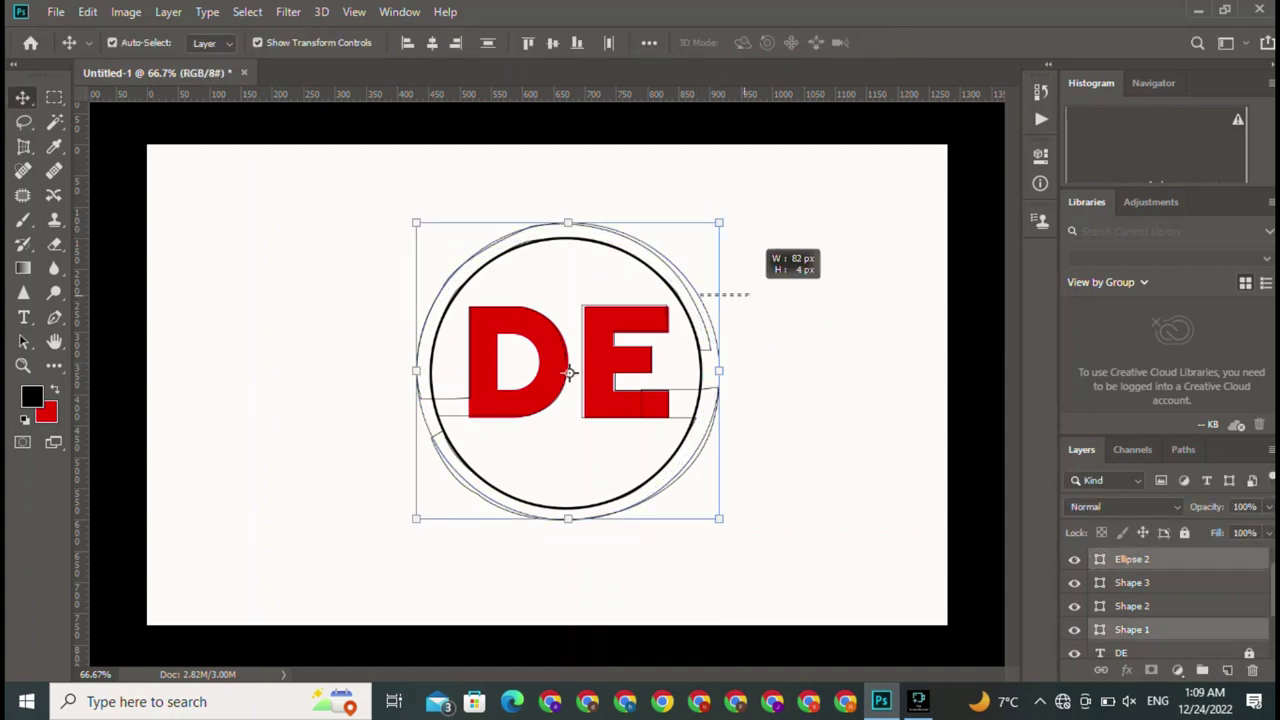
drag(748, 296, 748, 296)
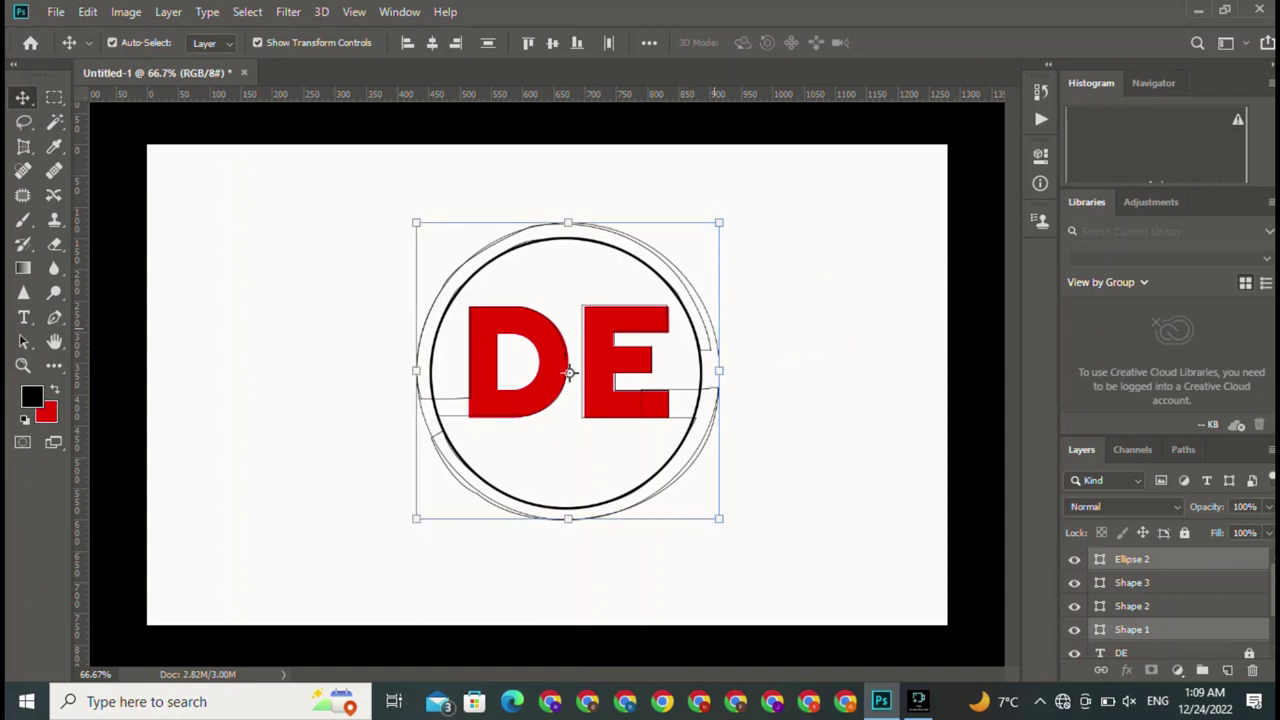
click(1132, 559)
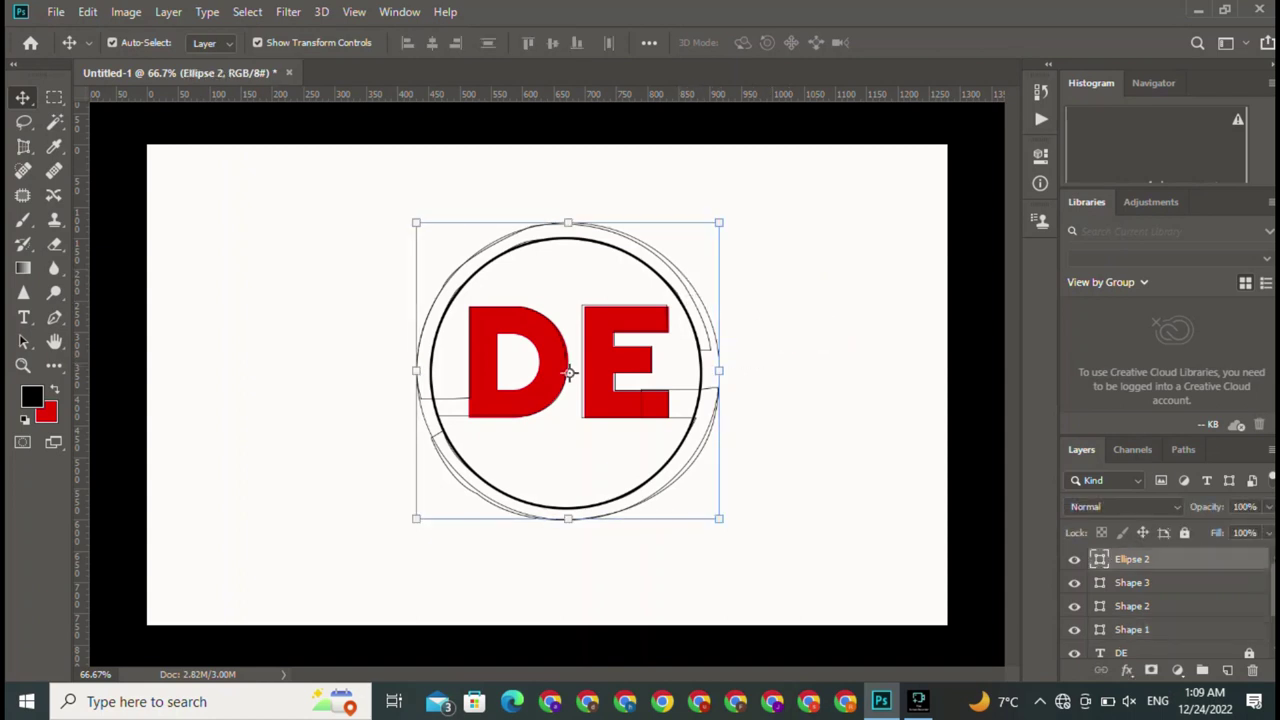
drag(719, 371, 779, 371)
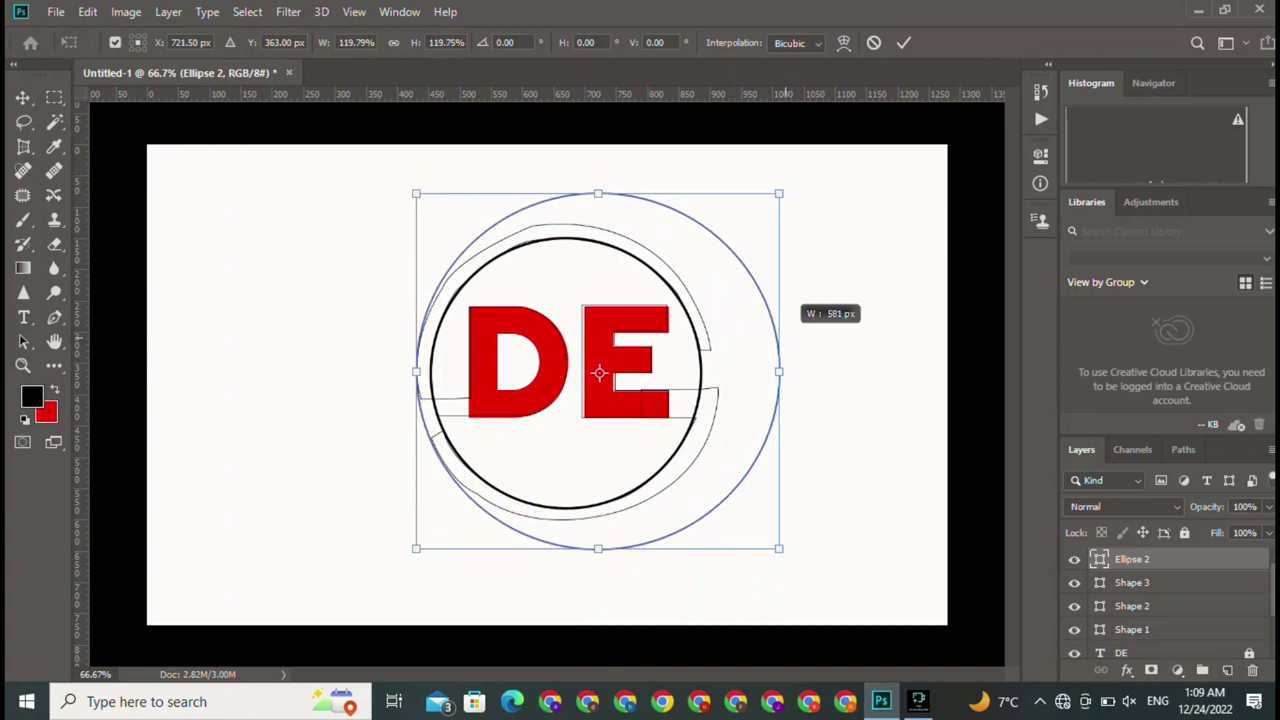
drag(779, 193, 715, 255)
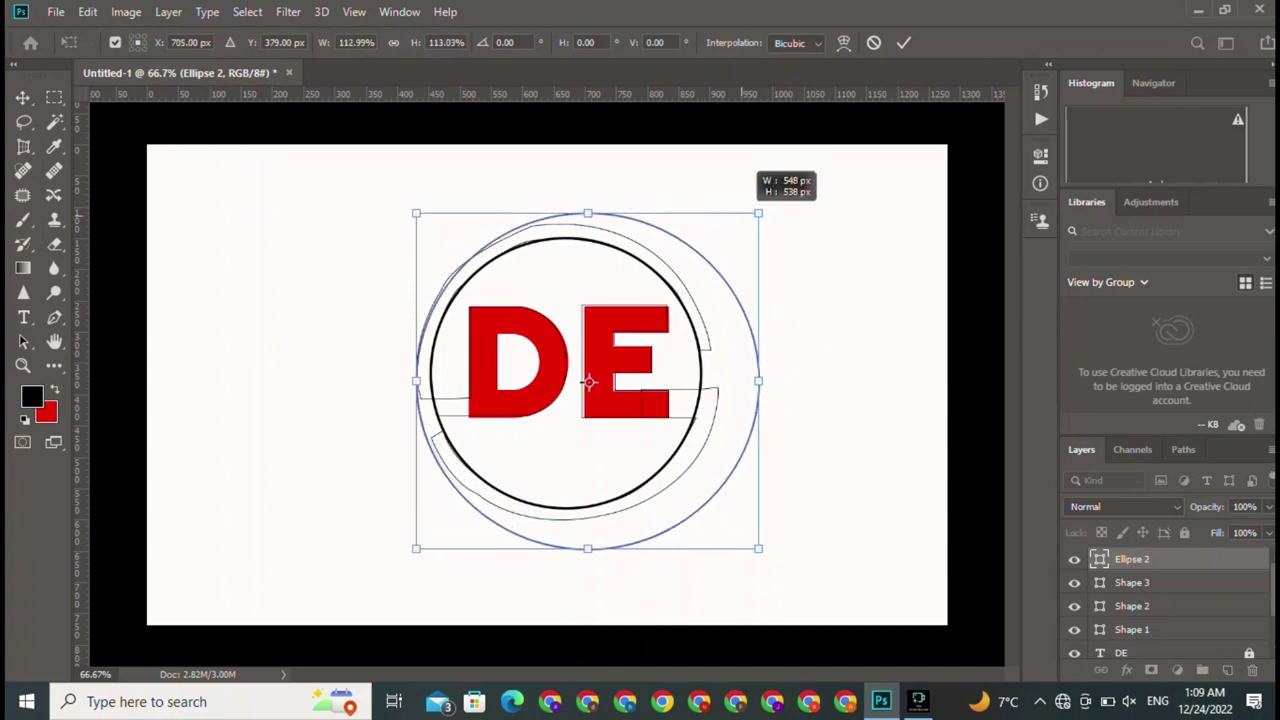
drag(567, 403, 567, 373)
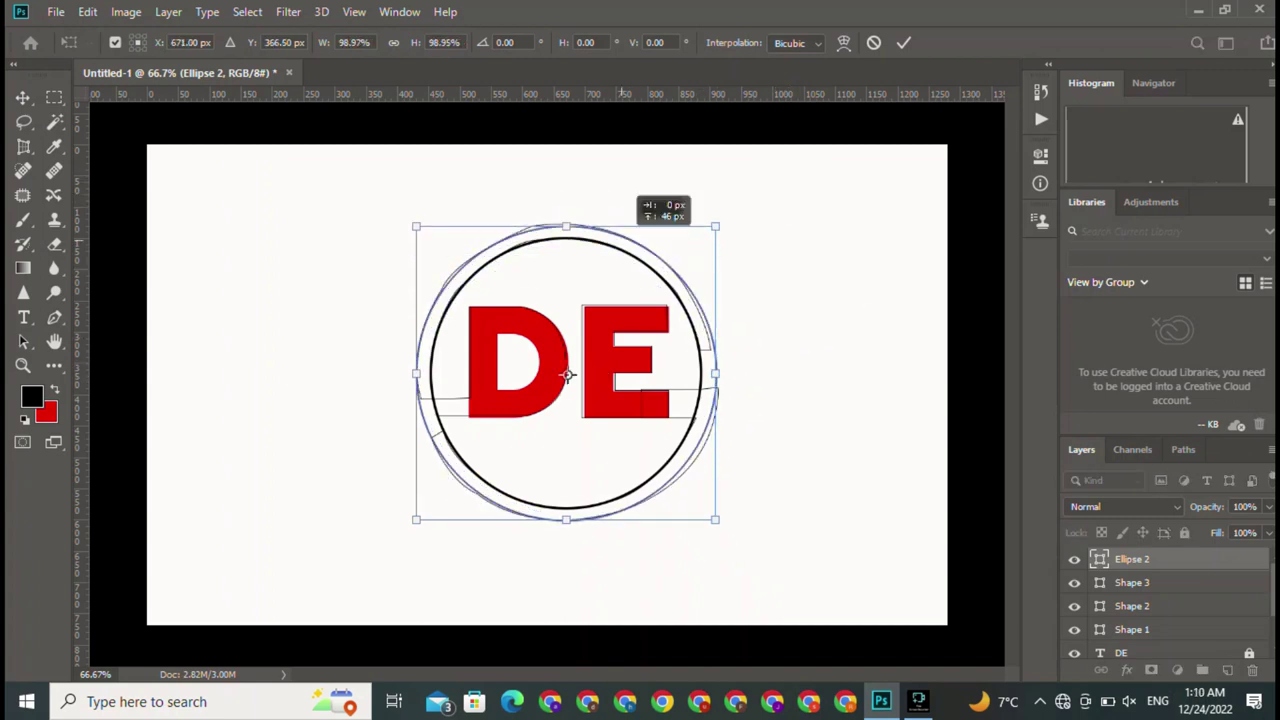
click(903, 42)
- Clear the layer selection, then reselect the outer ellipse layer
click(875, 218)
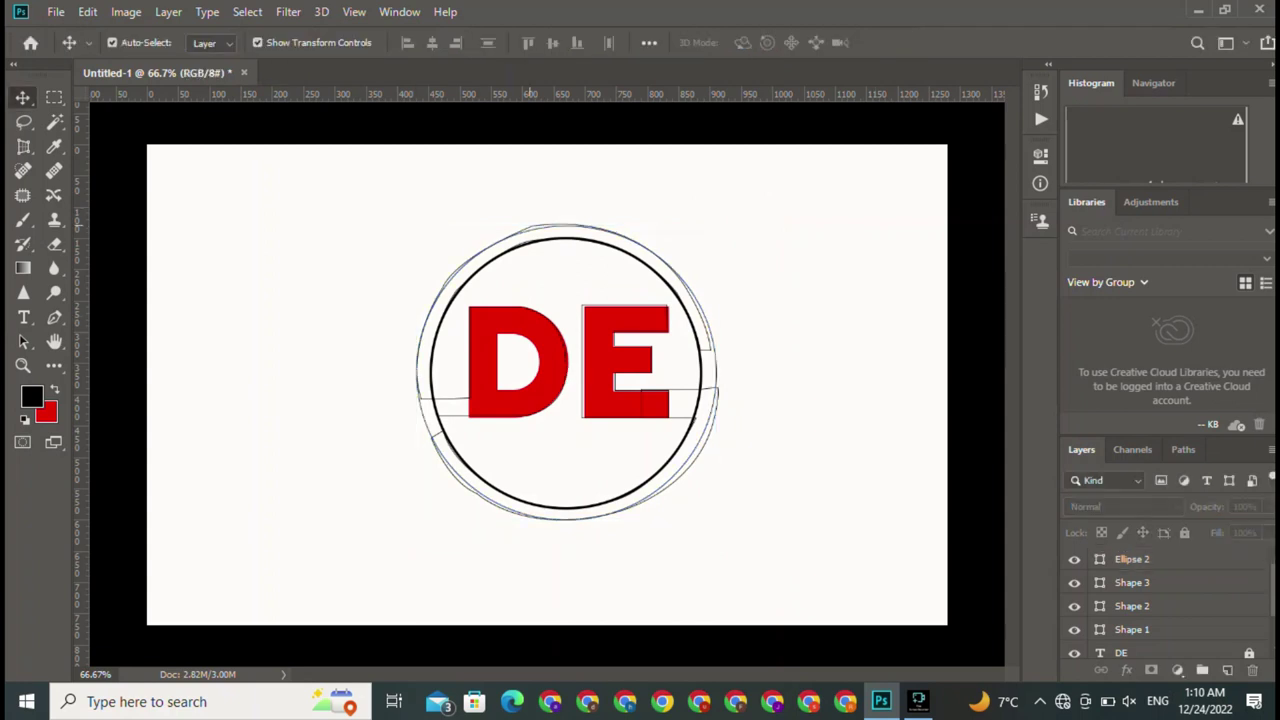
click(566, 320)
click(500, 280)
click(567, 374)
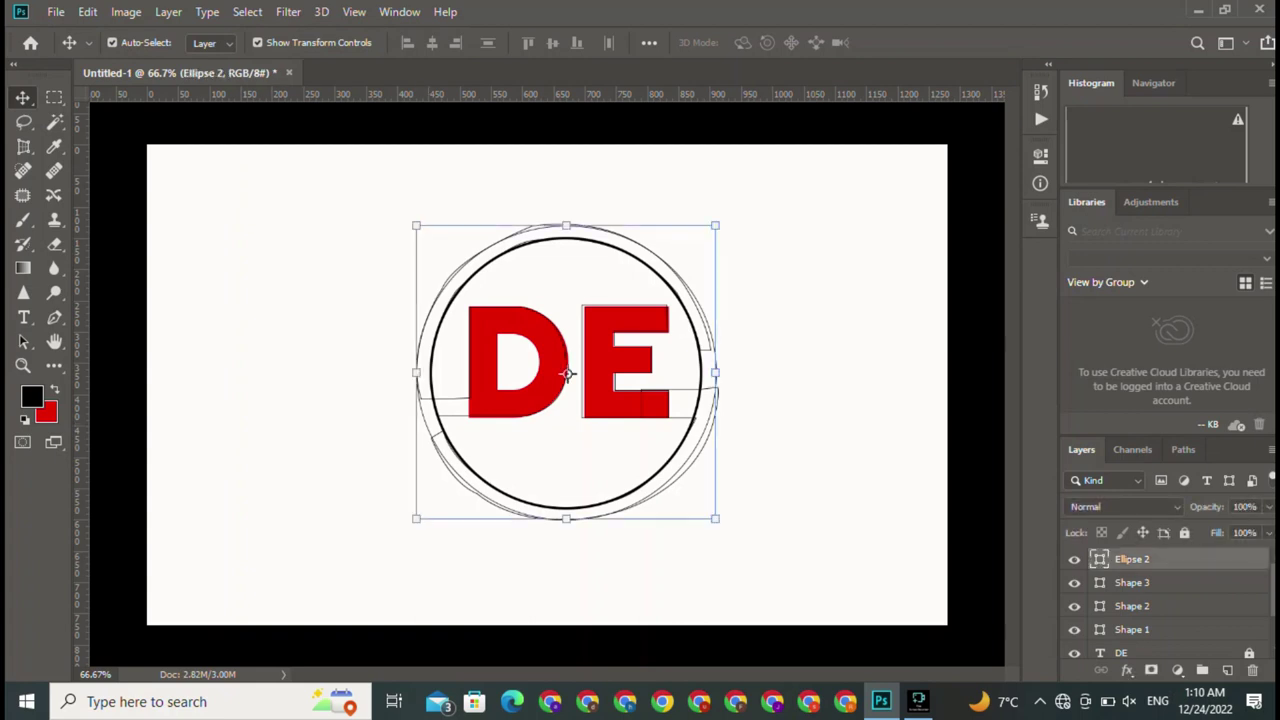
- Thicken Ellipse 2's black stroke to about 26.52 px for a bold ring
click(54, 365)
click(214, 42)
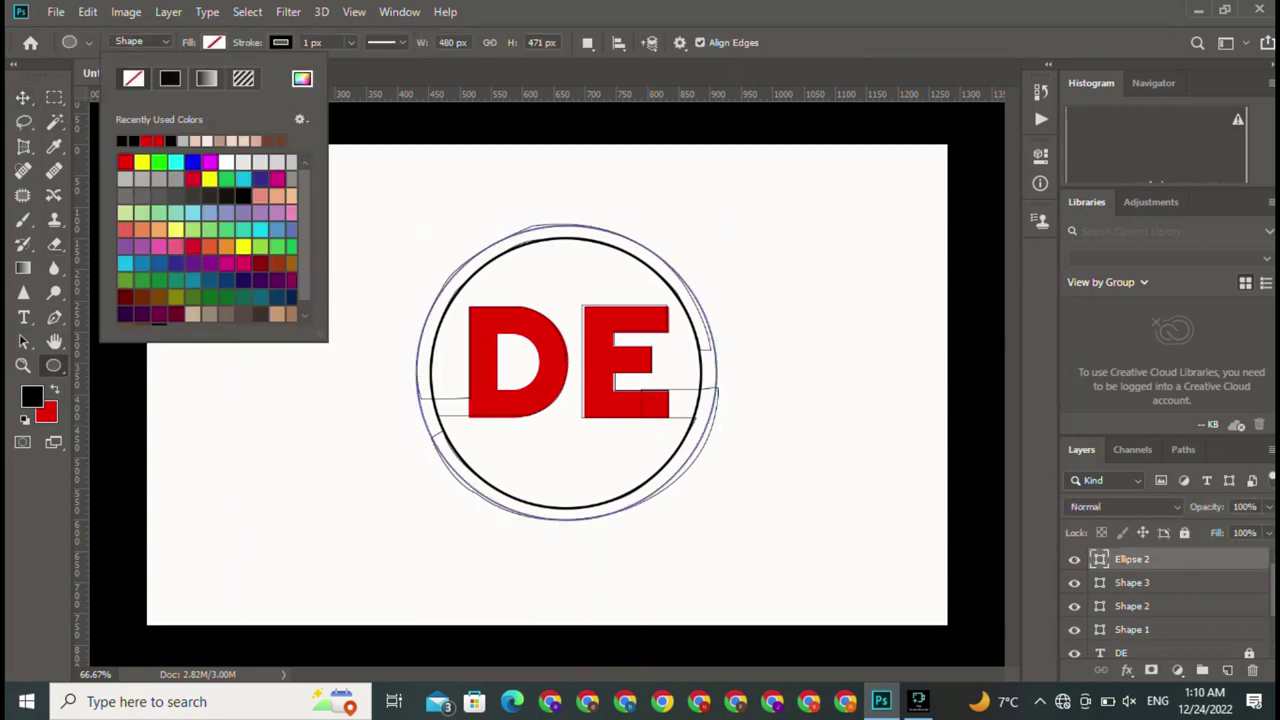
click(380, 42)
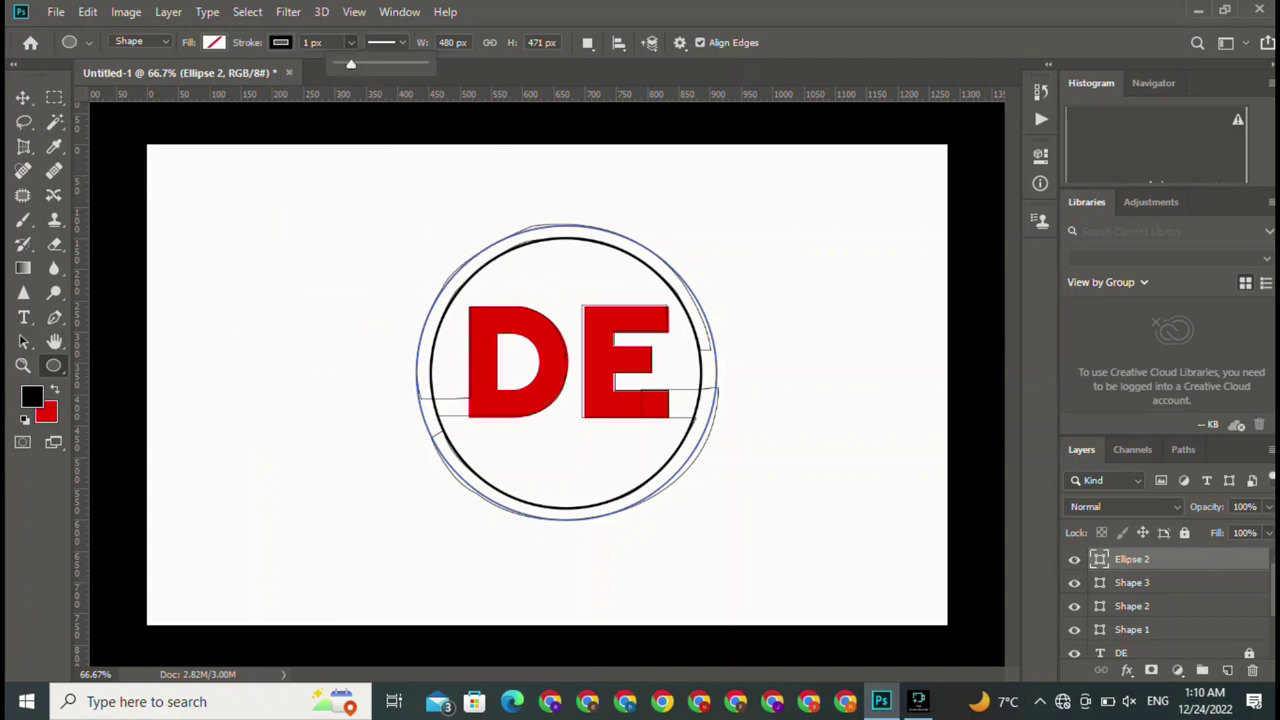
drag(313, 64, 359, 64)
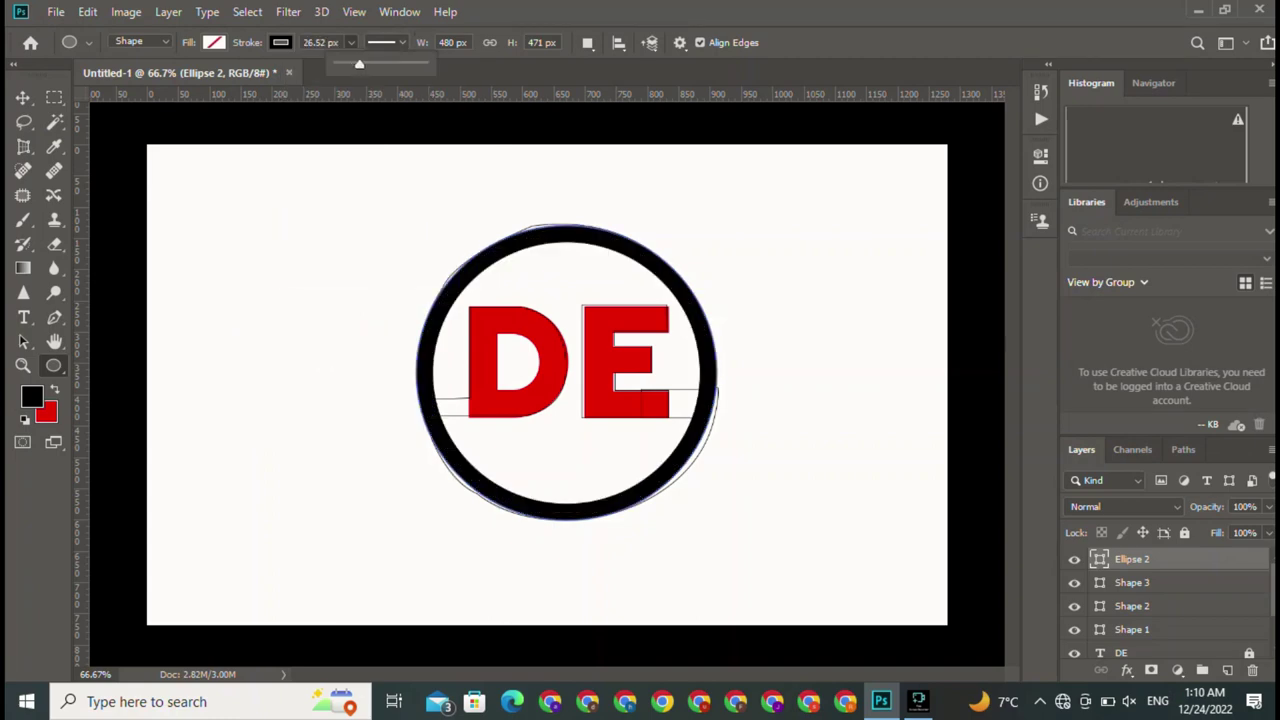
click(22, 97)
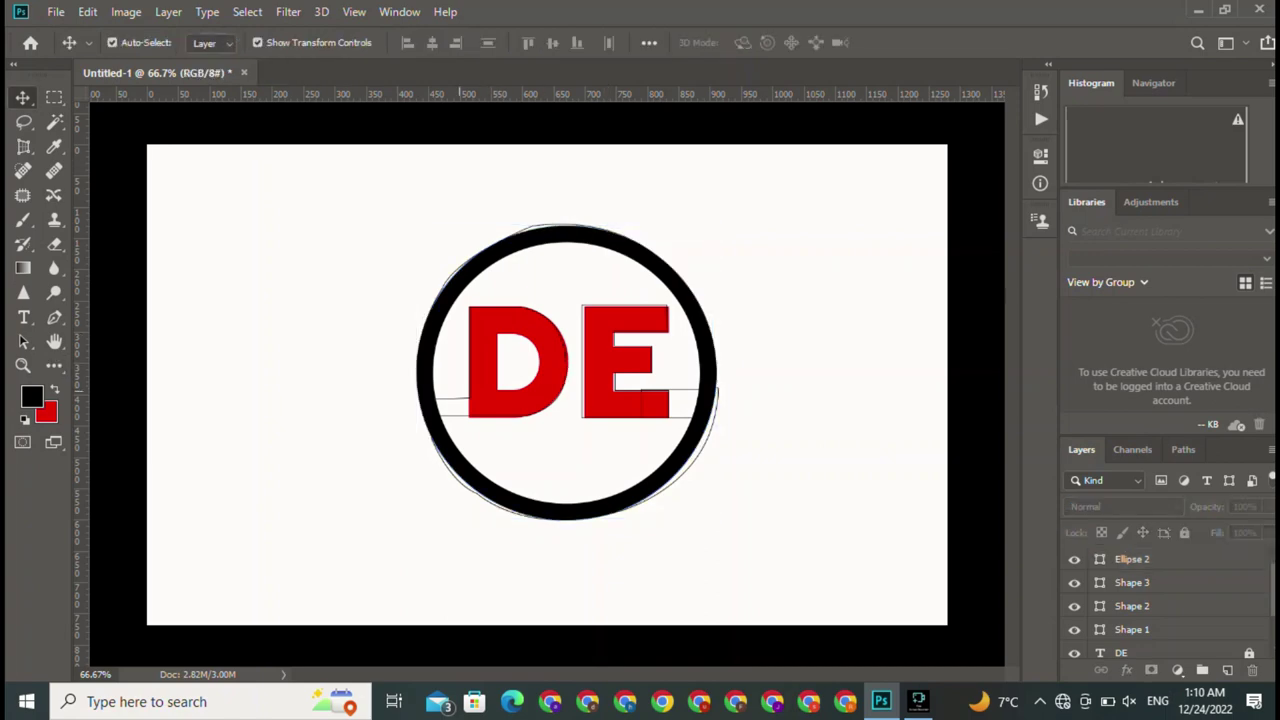
- Nudge Shape 1 upward, remove its fill, and set its path to Exclude Overlapping Shapes
click(565, 320)
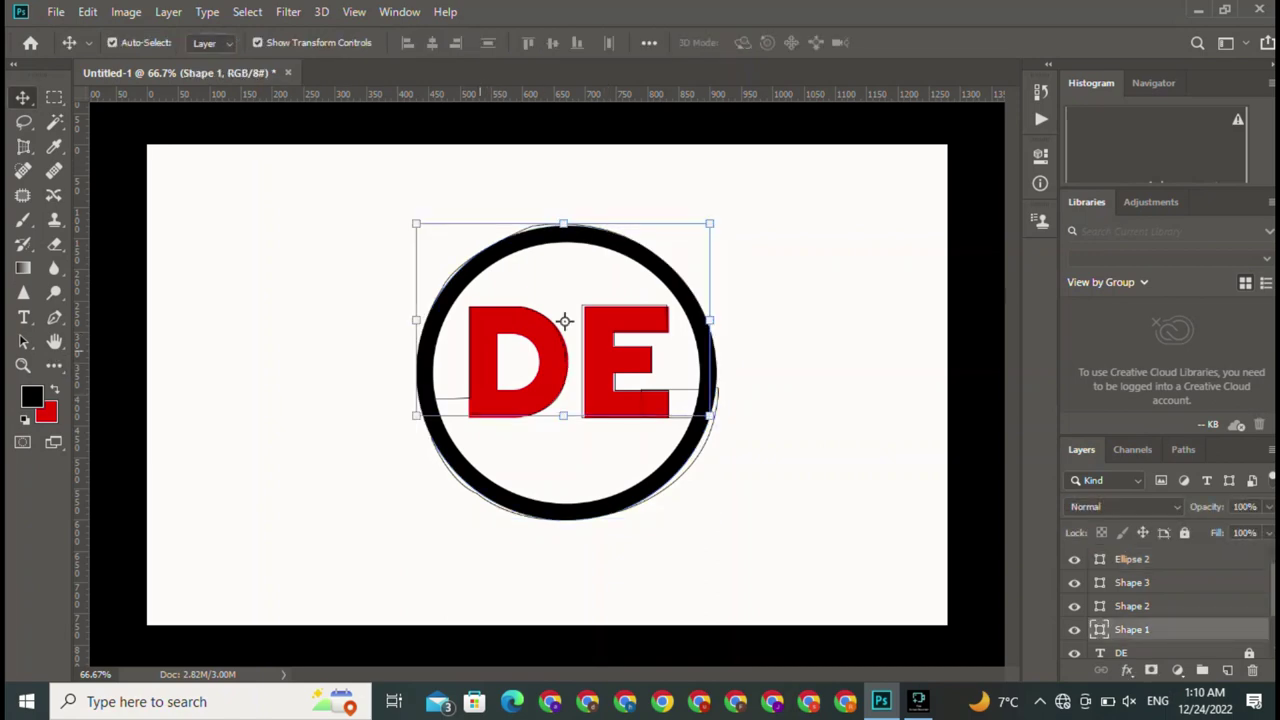
mouse_move(565, 320)
mouse_down()
mouse_move(567, 306)
mouse_move(564, 320)
mouse_up()
click(54, 317)
click(213, 42)
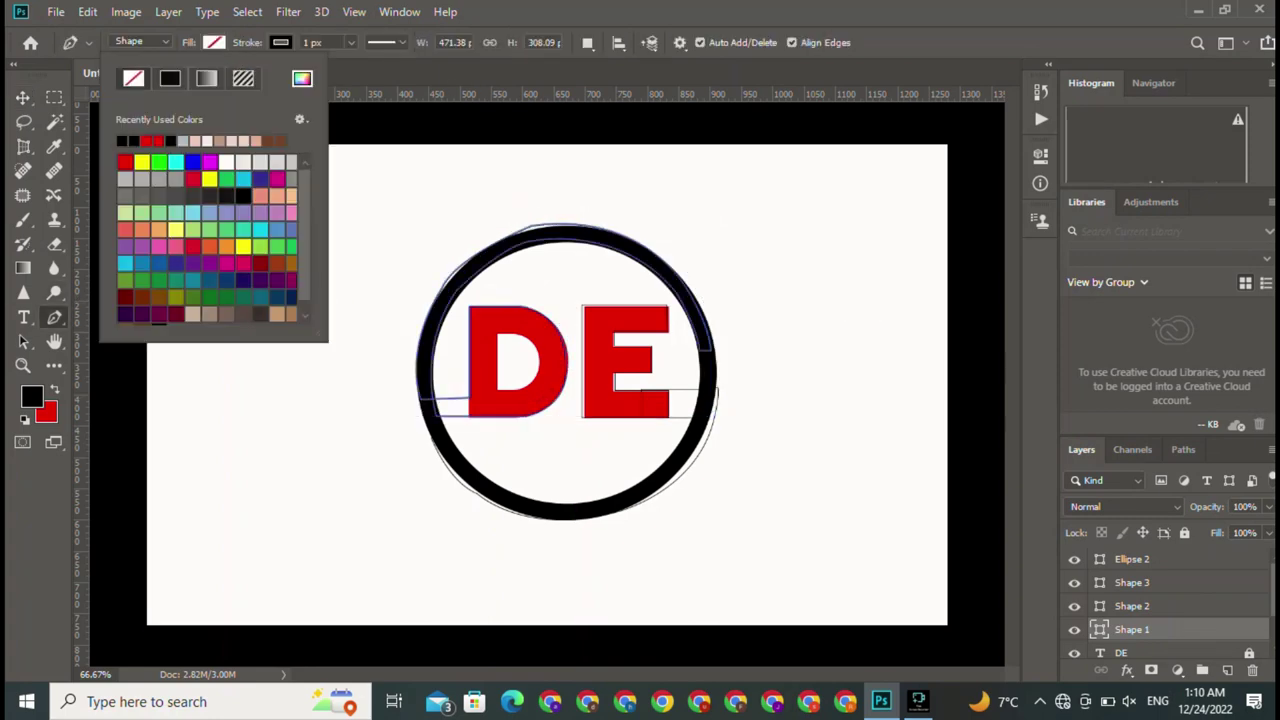
click(146, 140)
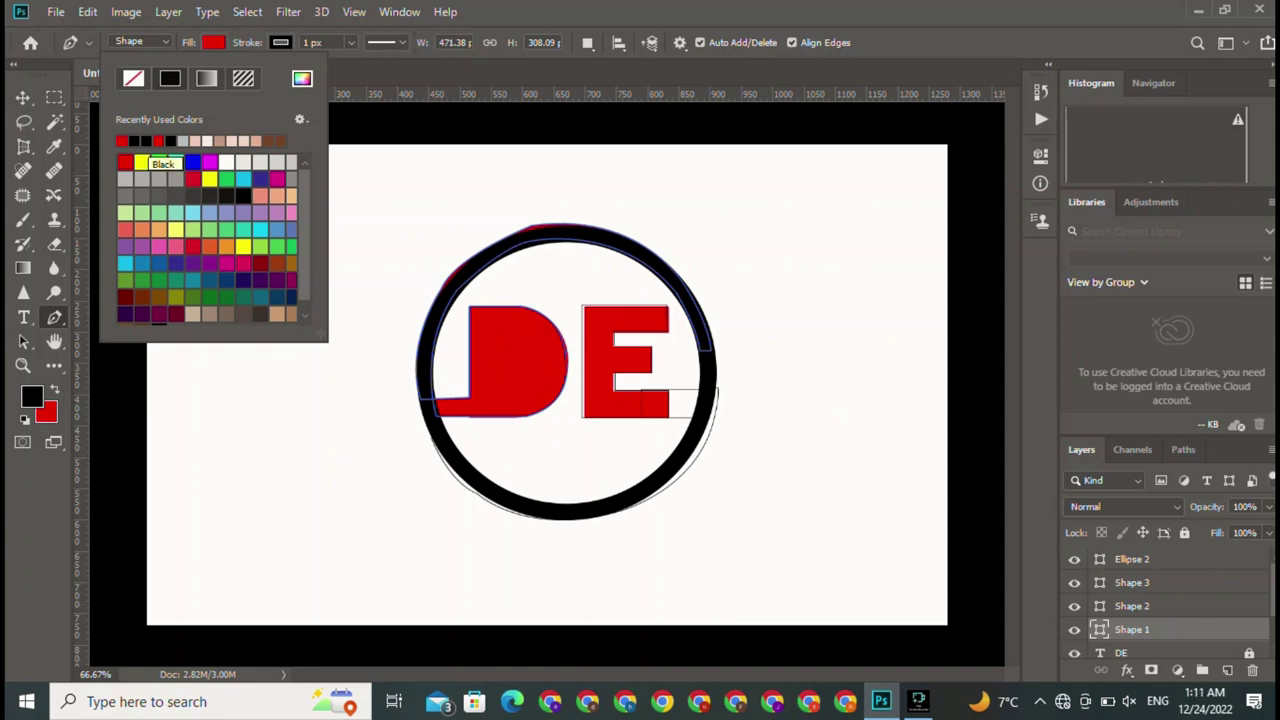
click(133, 78)
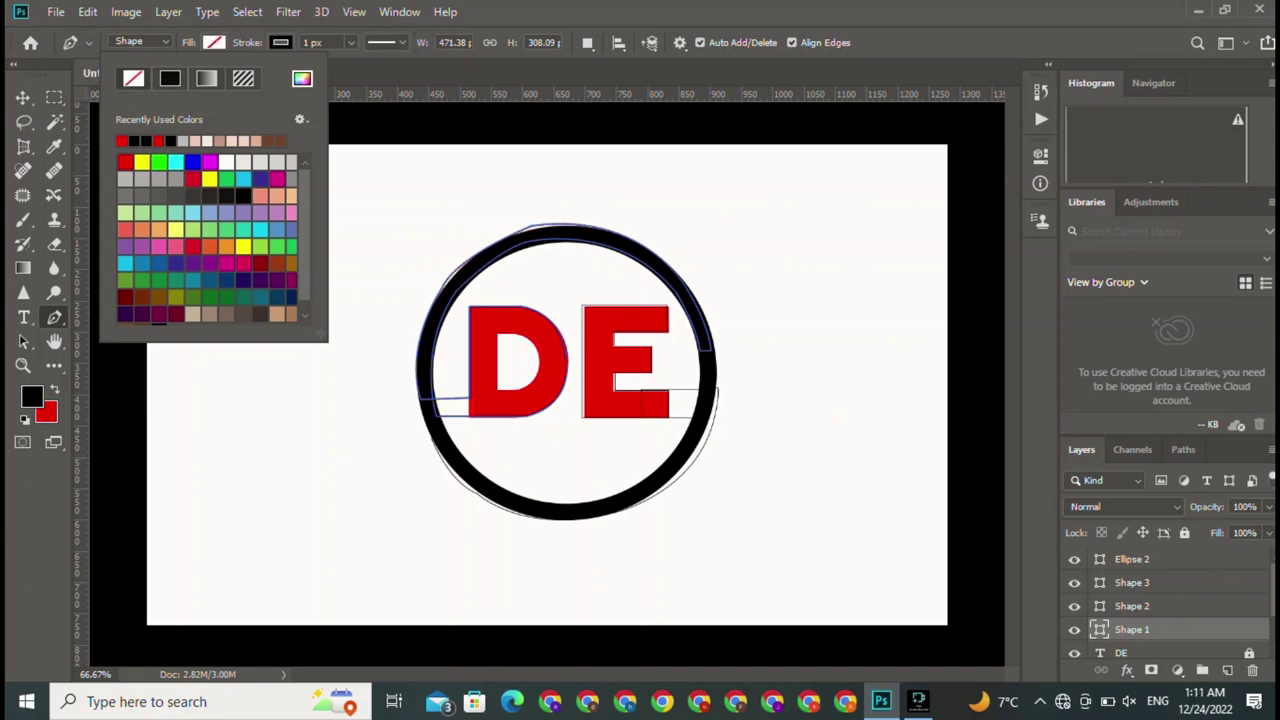
click(587, 42)
click(665, 134)
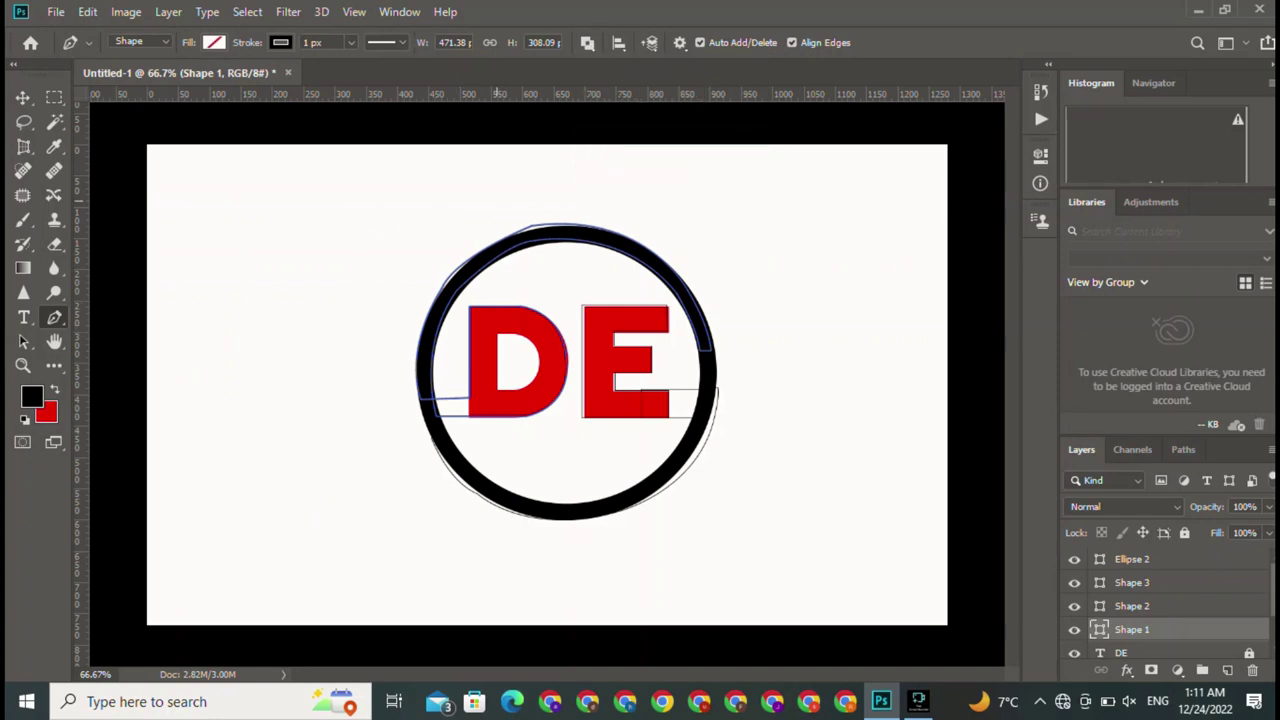
- Zoom in and trace a closed Pen path around the D's inner hole
key(ctrl+plus)
key(ctrl+plus)
key(ctrl+plus)
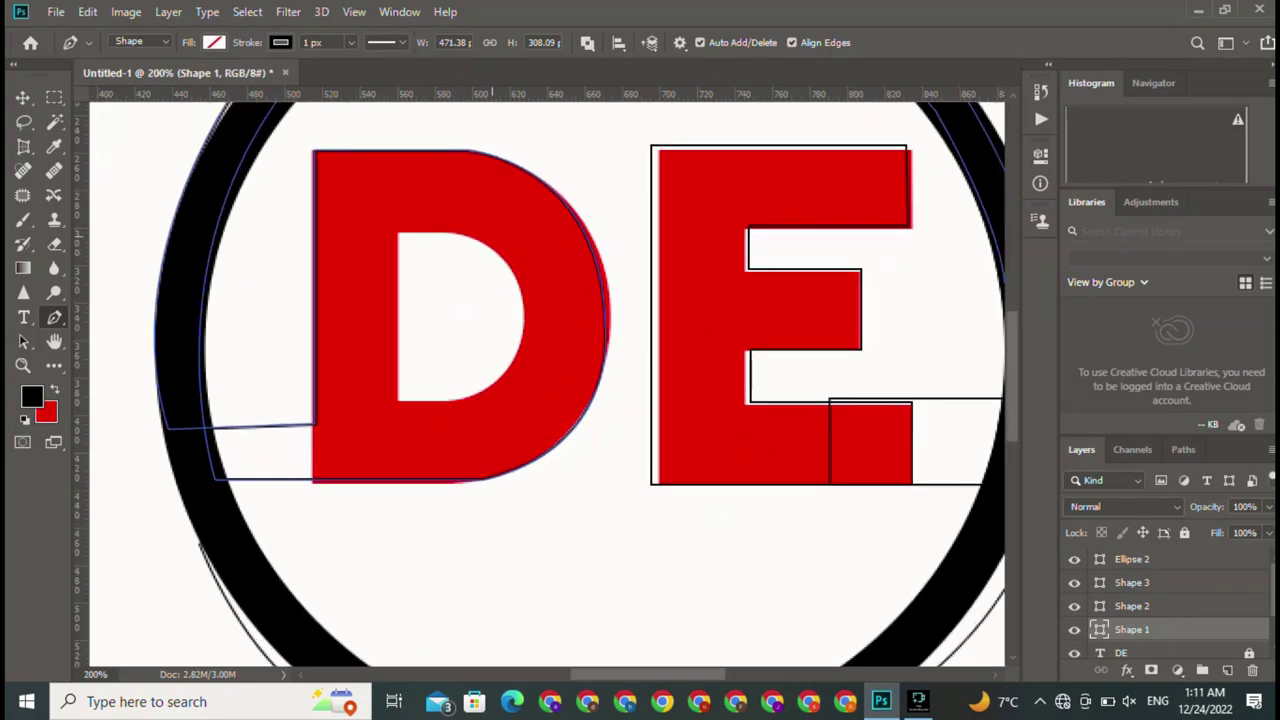
click(397, 233)
click(397, 398)
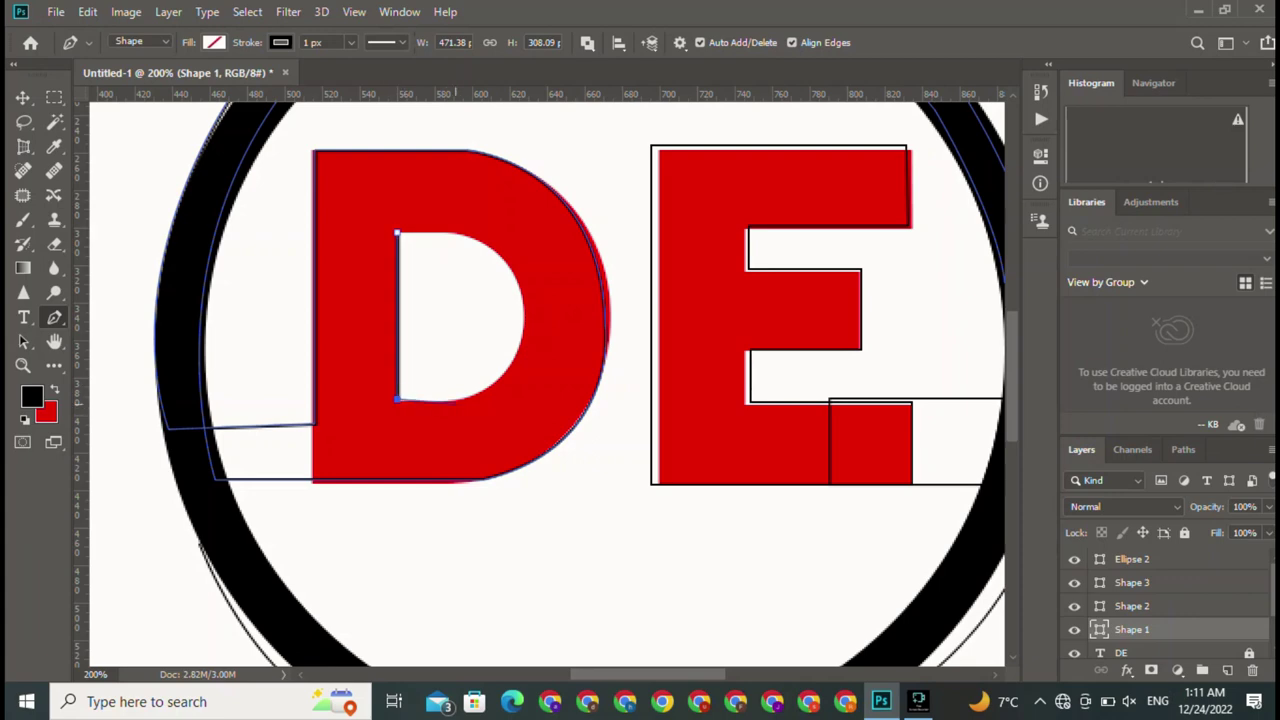
click(398, 400)
mouse_move(456, 400)
mouse_down()
mouse_move(524, 318)
mouse_move(526, 241)
mouse_up()
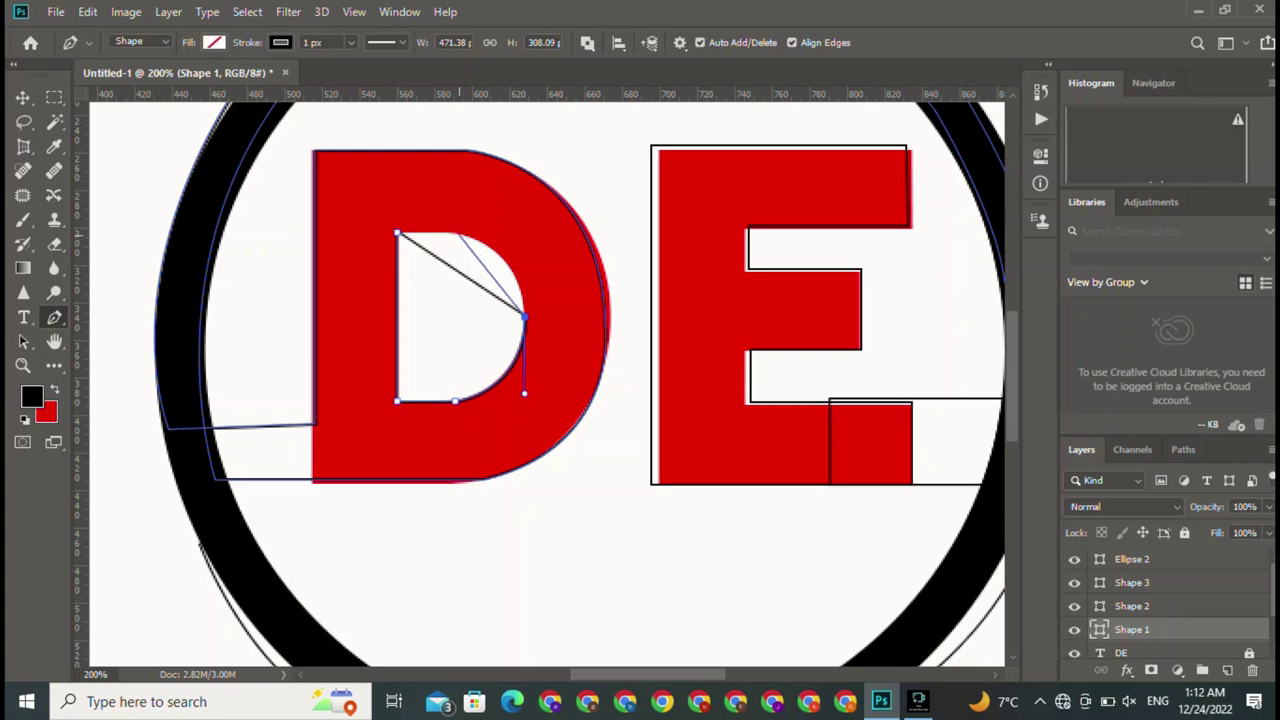
click(452, 232)
drag(452, 232, 371, 216)
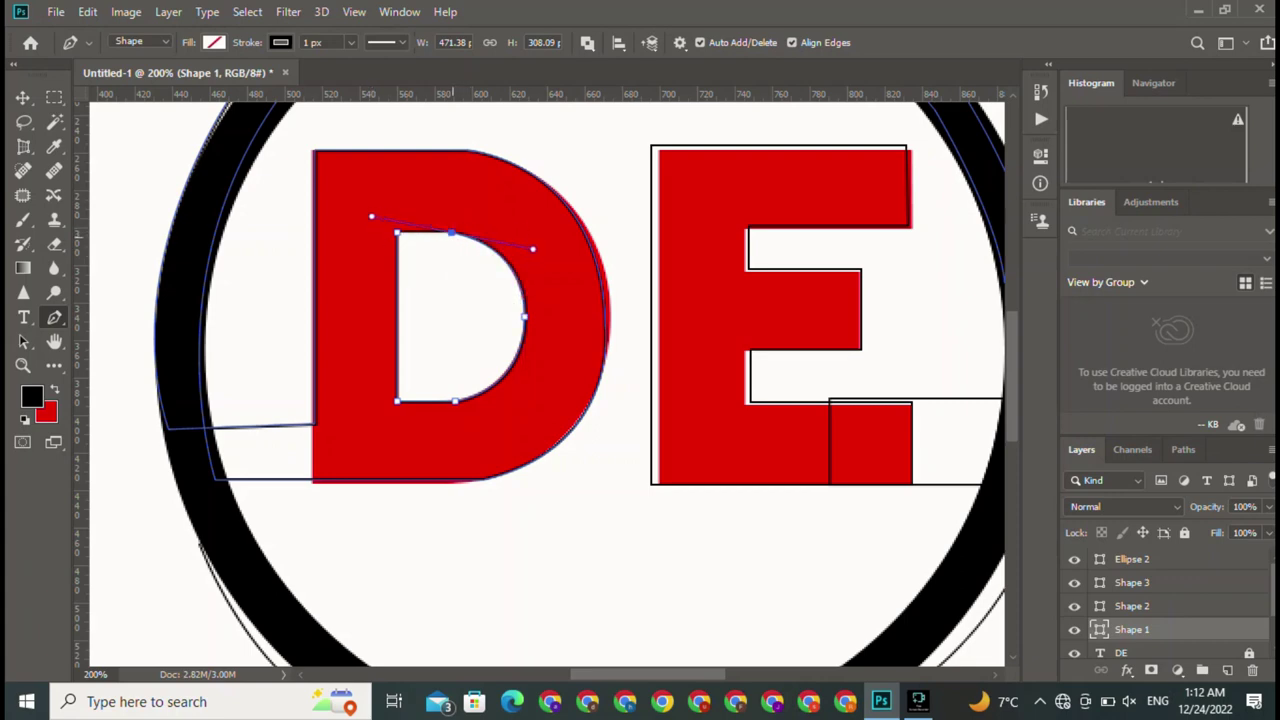
alt+click(452, 232)
click(397, 232)
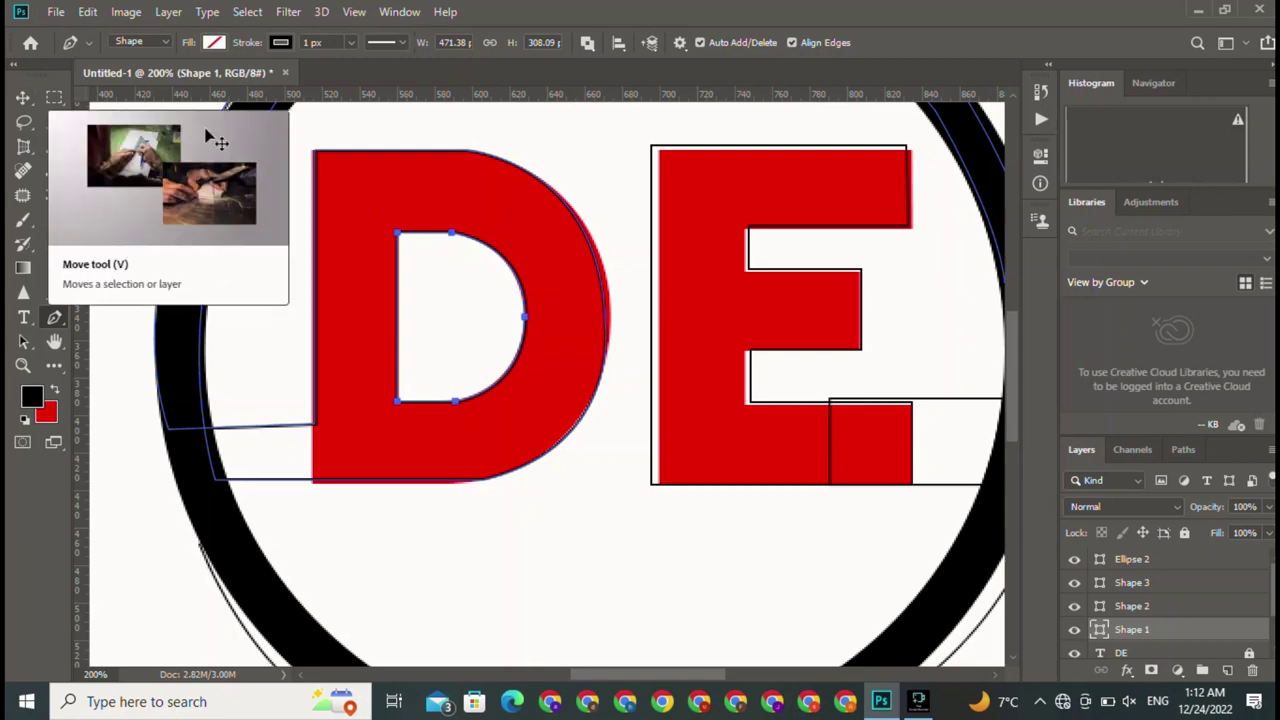
- Select Shape 1 and give it a red fill, briefly trying black first
key(ctrl+minus)
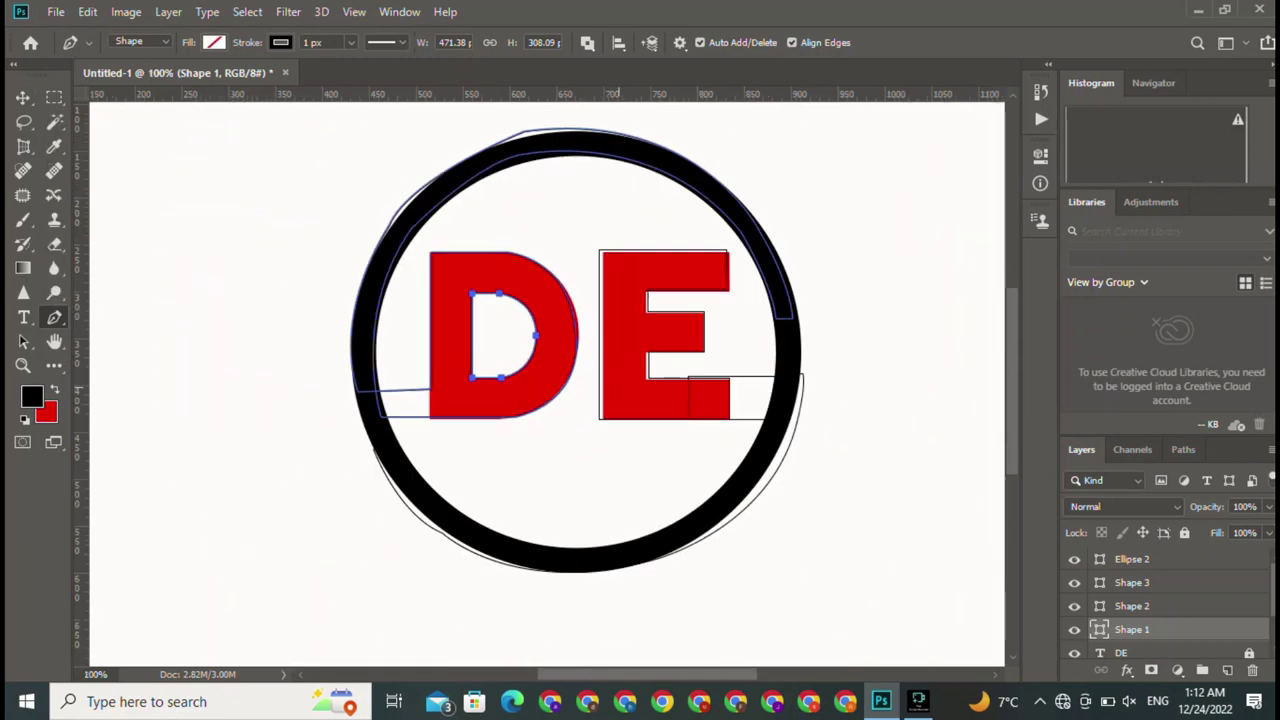
click(22, 97)
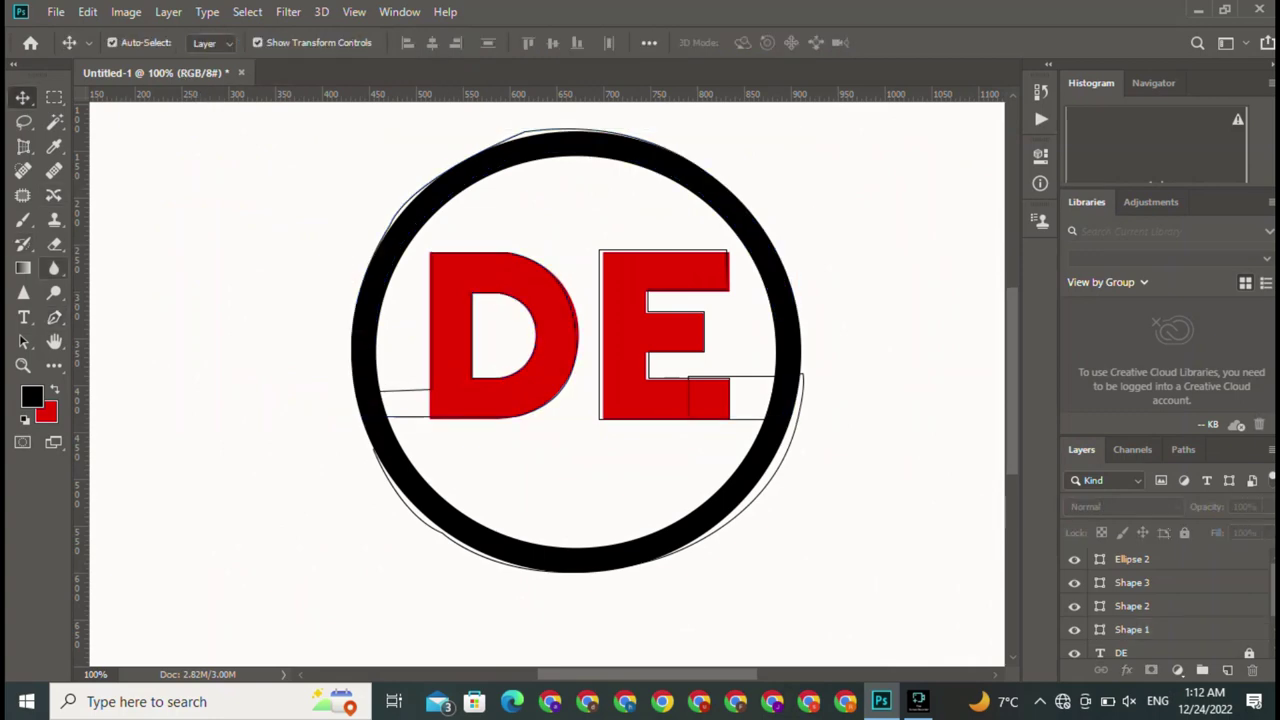
key(p)
key(v)
click(1131, 629)
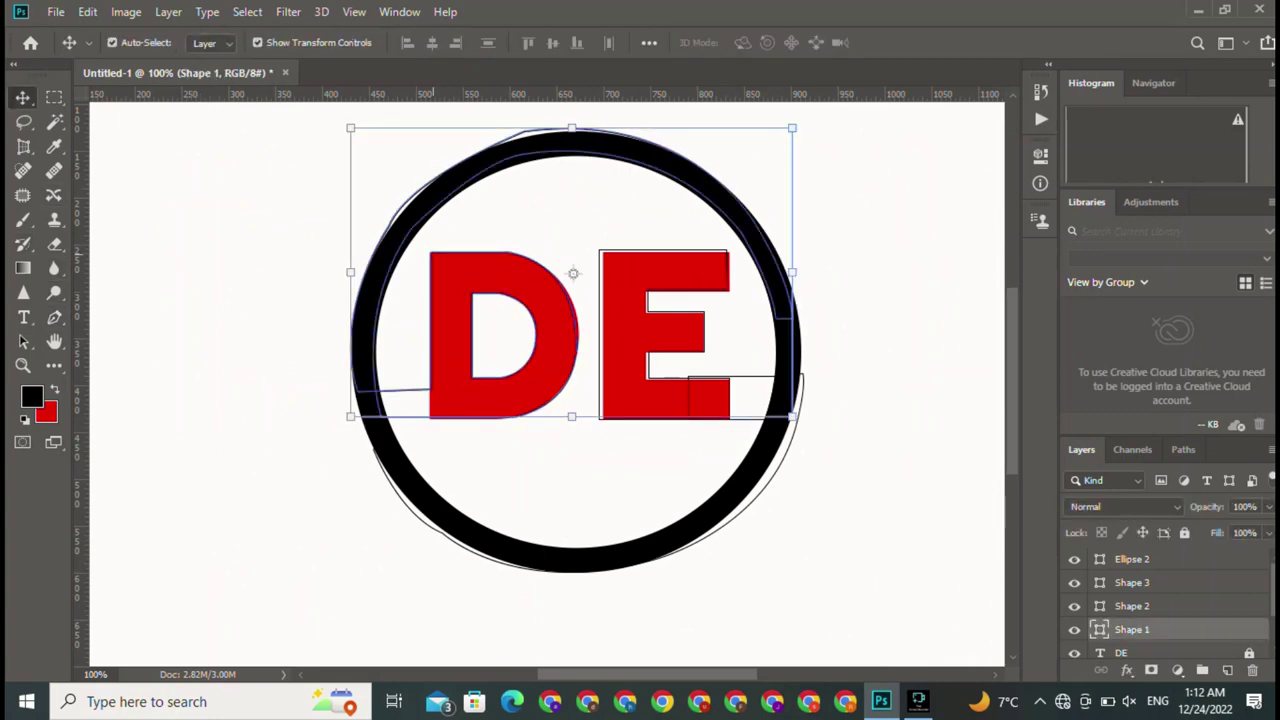
key(p)
click(213, 42)
click(122, 140)
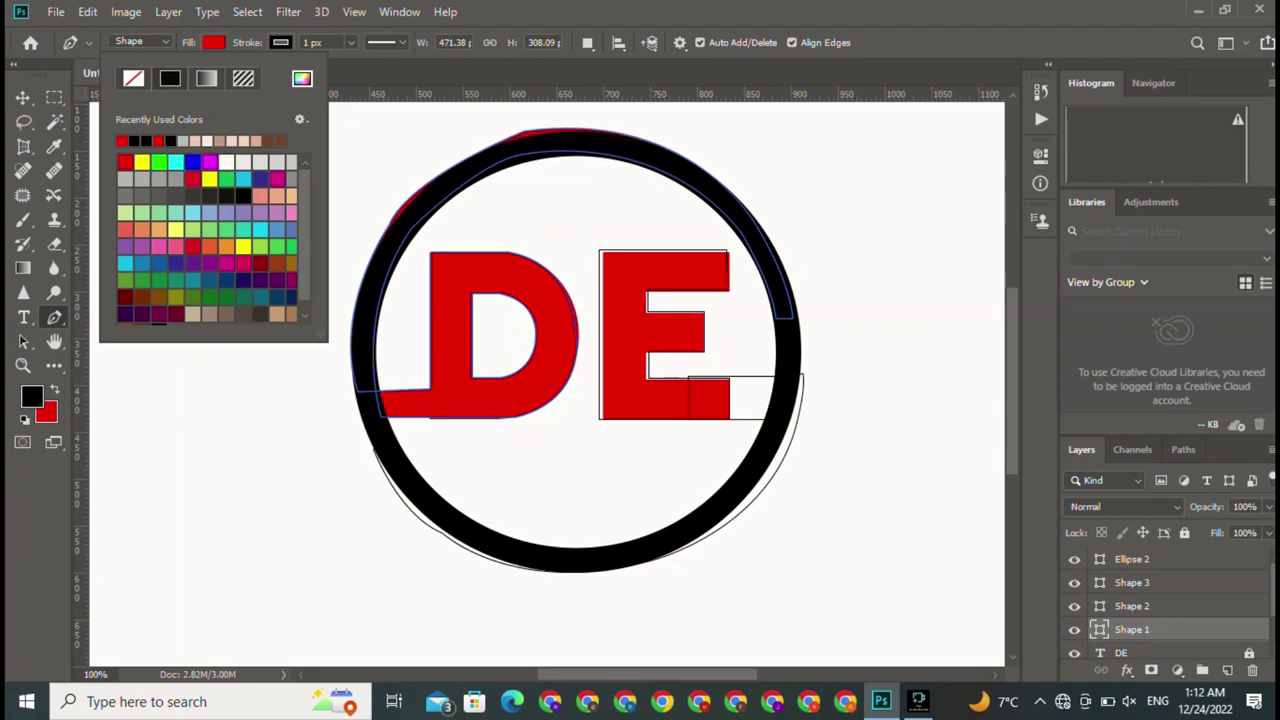
click(134, 140)
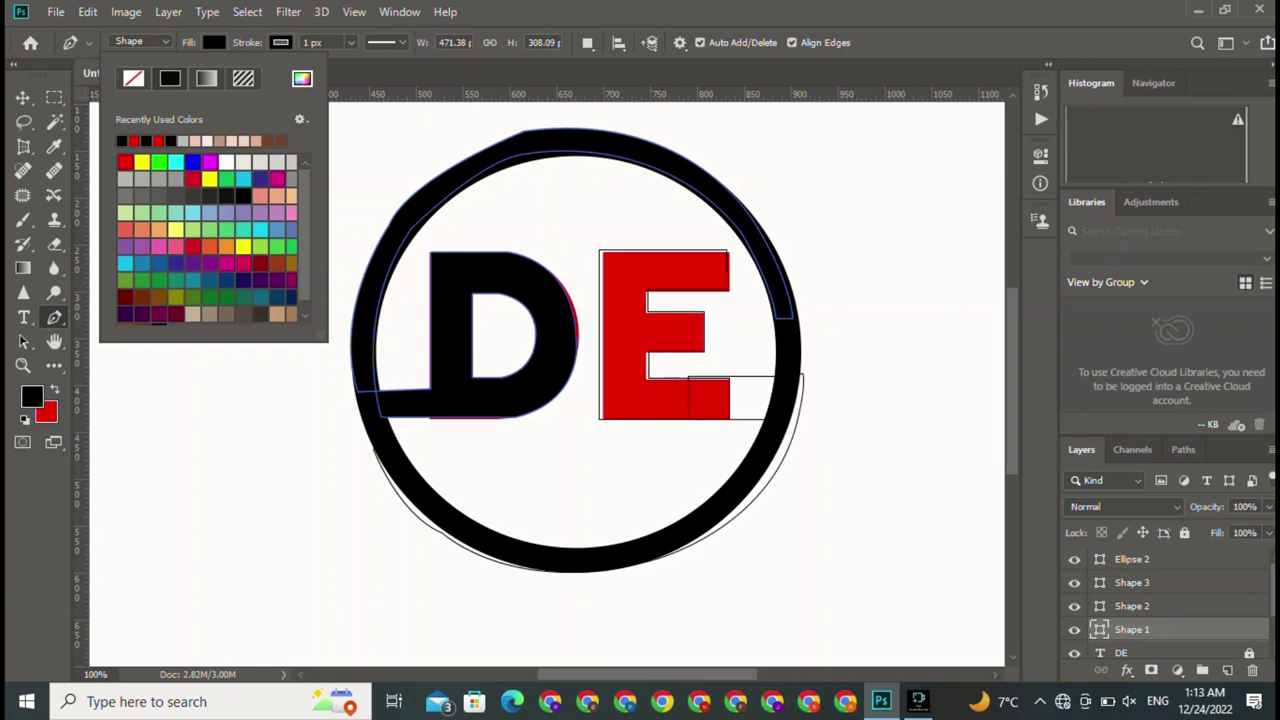
click(134, 140)
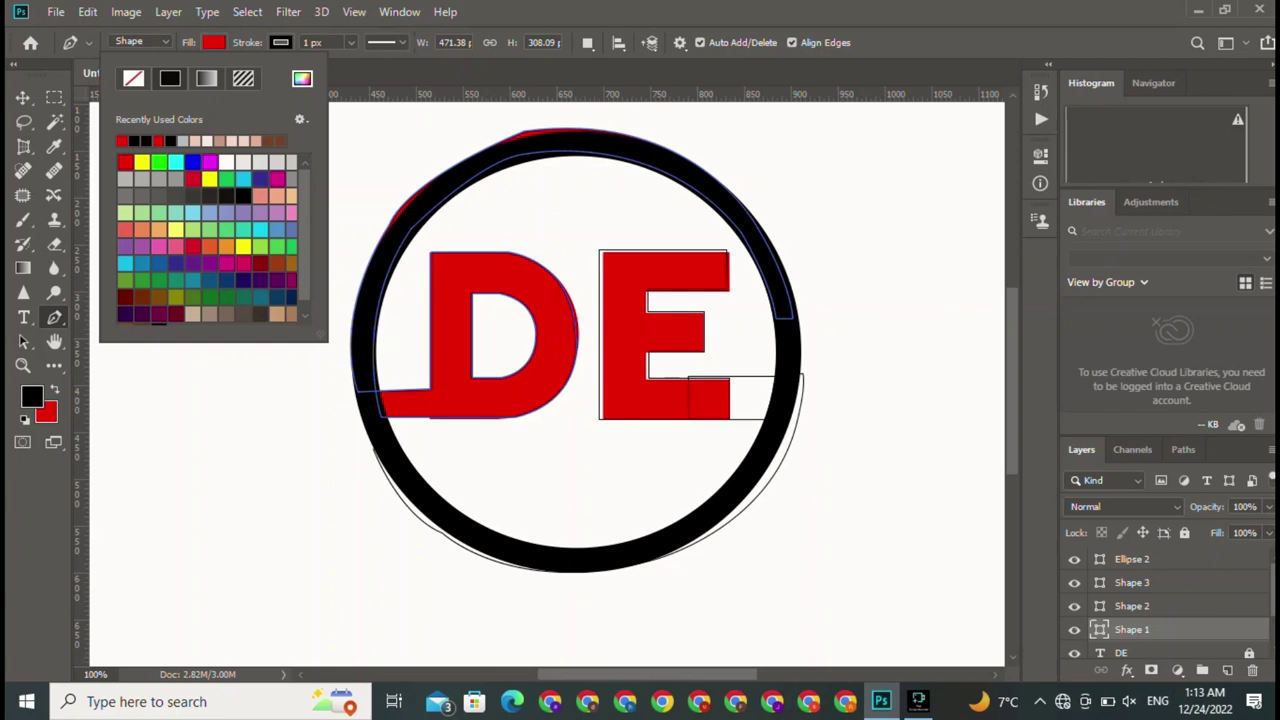
key(v)
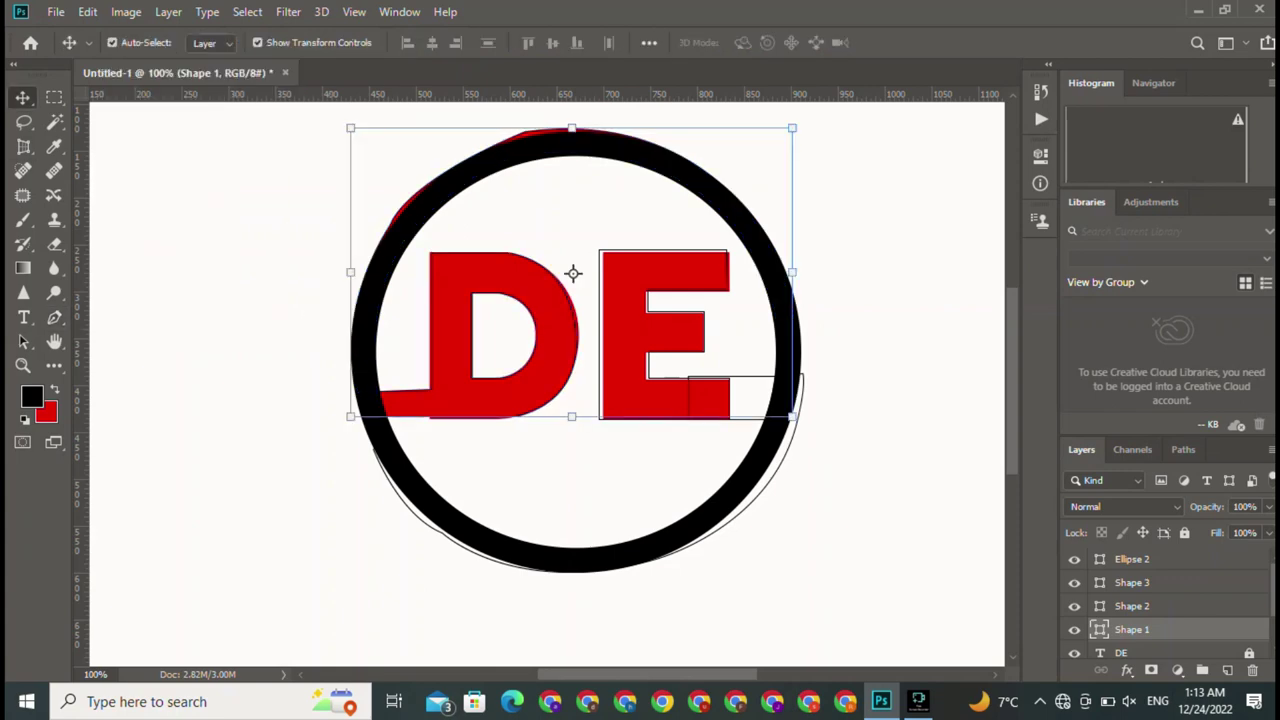
key(e)
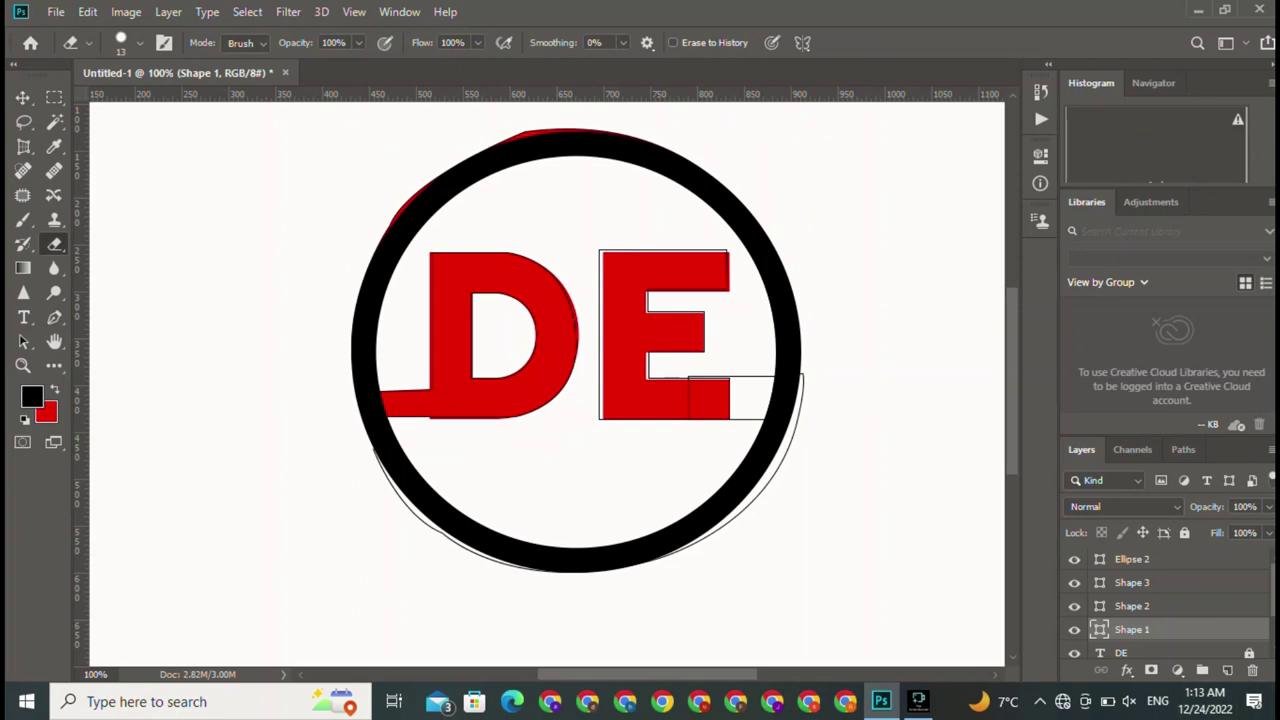
- Rasterize Shape 1 and erase its red fringe along the ring's top and left with a 40 px eraser
right_click(1222, 629)
click(1060, 258)
key(bracketright)
key(bracketright)
key(bracketright)
drag(418, 195, 355, 340)
drag(428, 186, 458, 166)
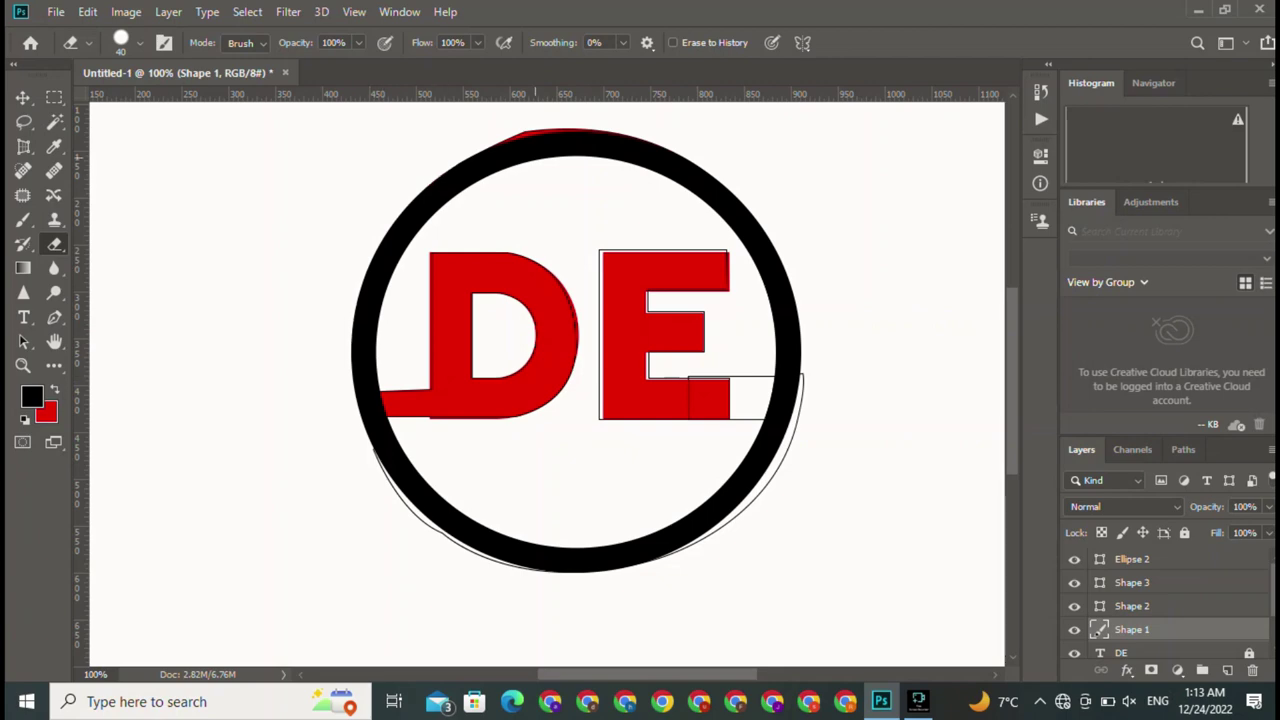
mouse_move(535, 142)
mouse_down()
mouse_move(600, 132)
mouse_move(706, 158)
mouse_up()
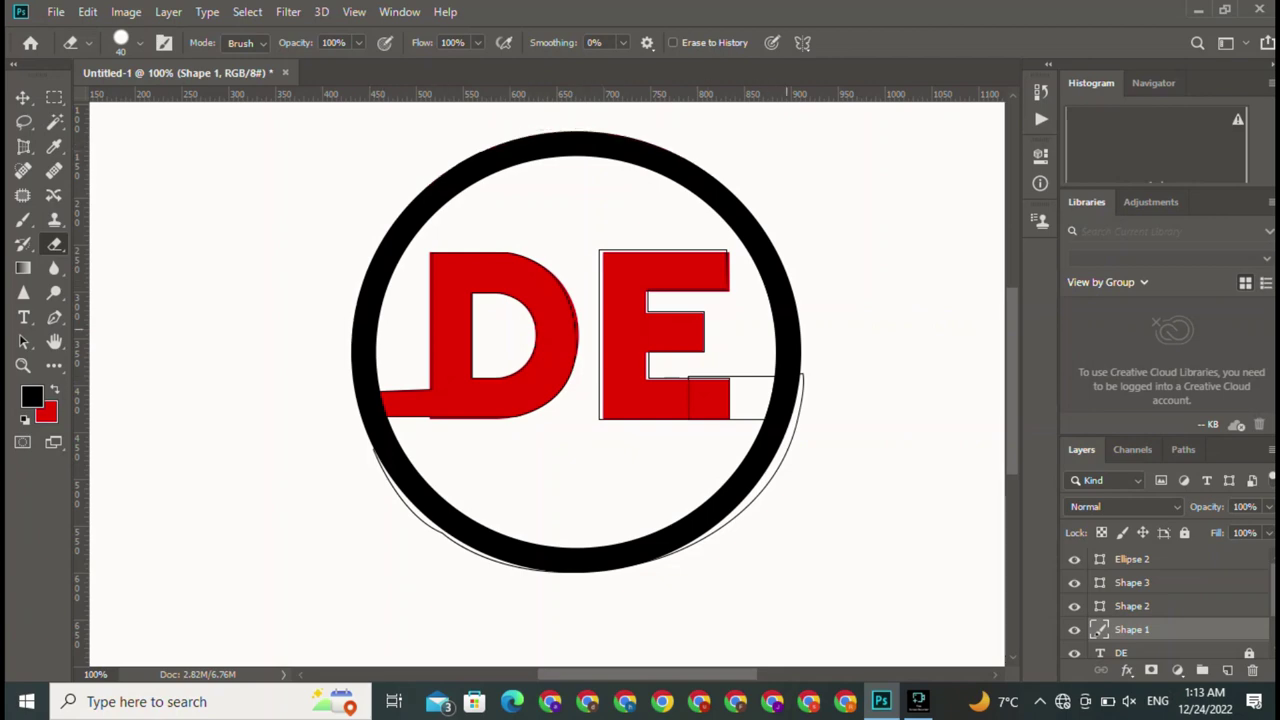
- Make the D shape's layer active by stepping past the ring and Shape 3 layers
key(v)
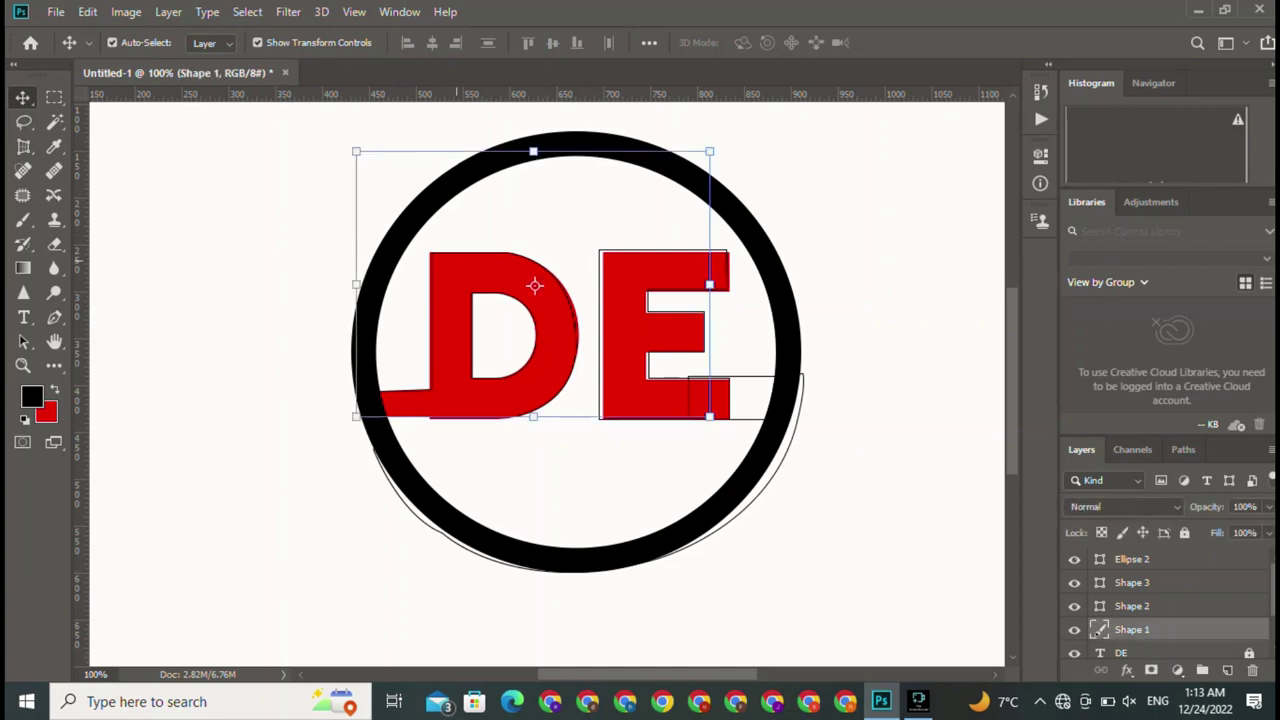
click(535, 286)
key(p)
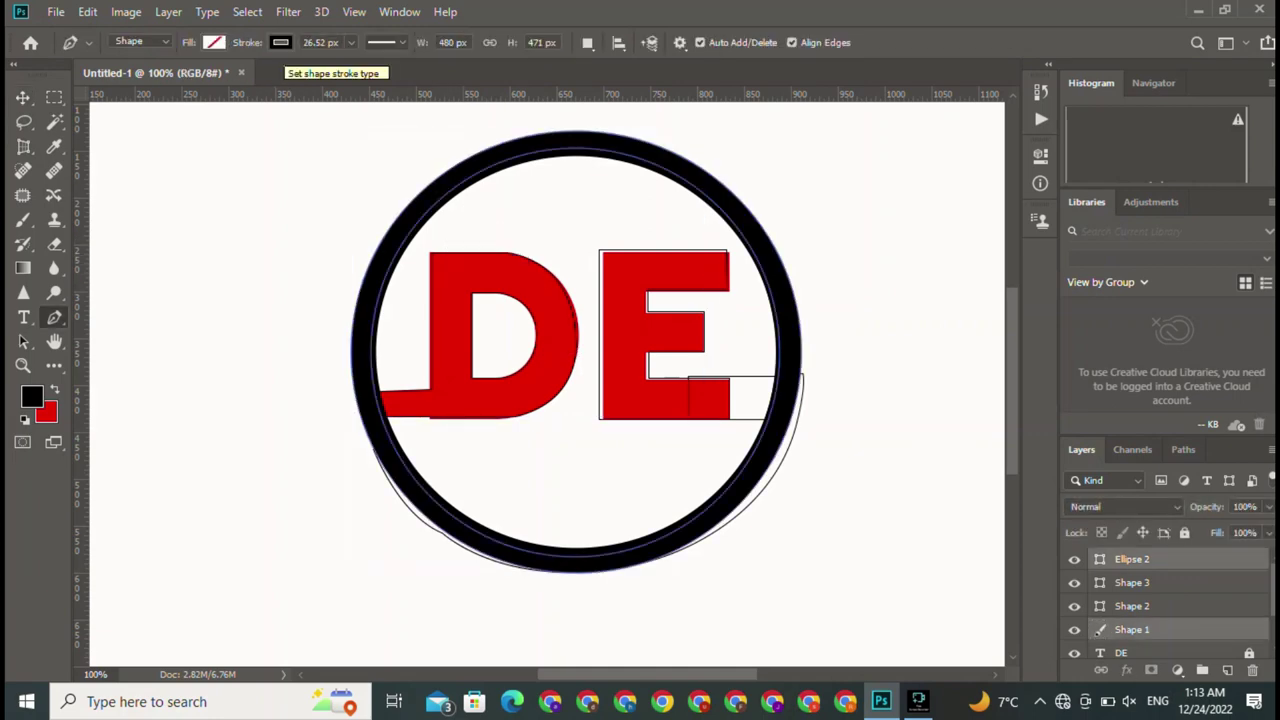
key(alt+])
key(alt+])
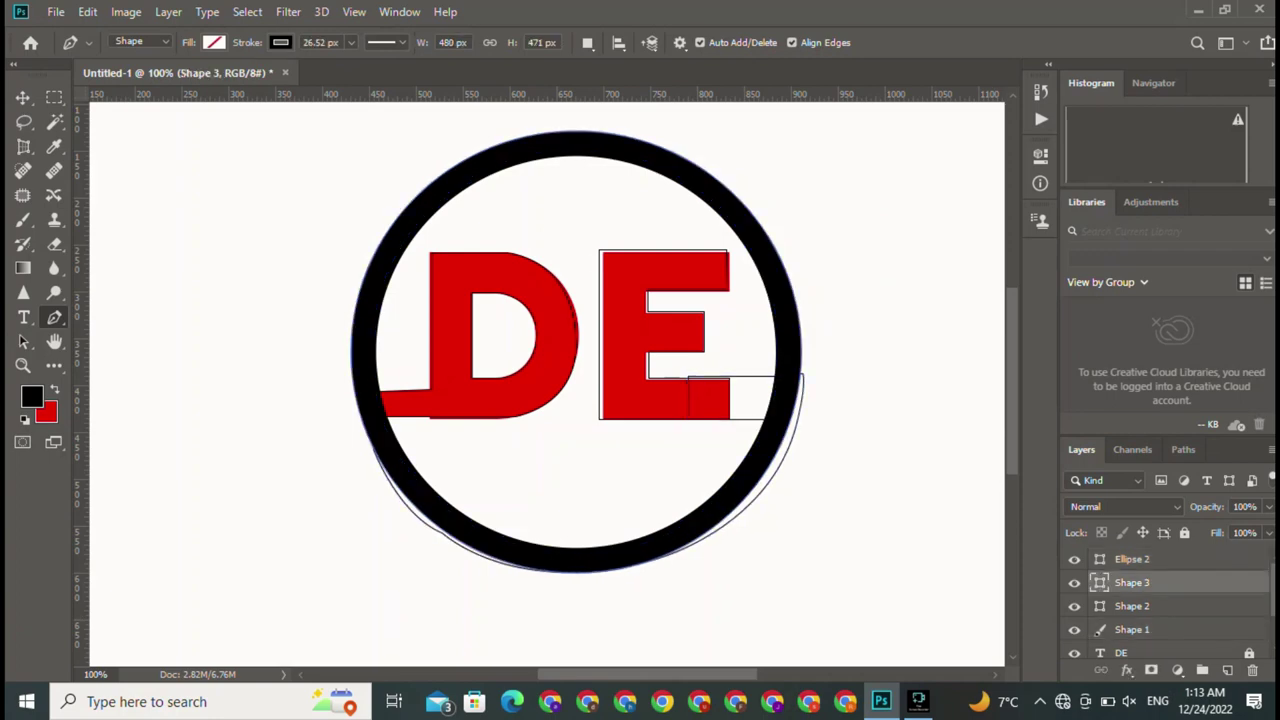
key(alt+])
key(v)
key(alt+[)
key(alt+[)
key(alt+[)
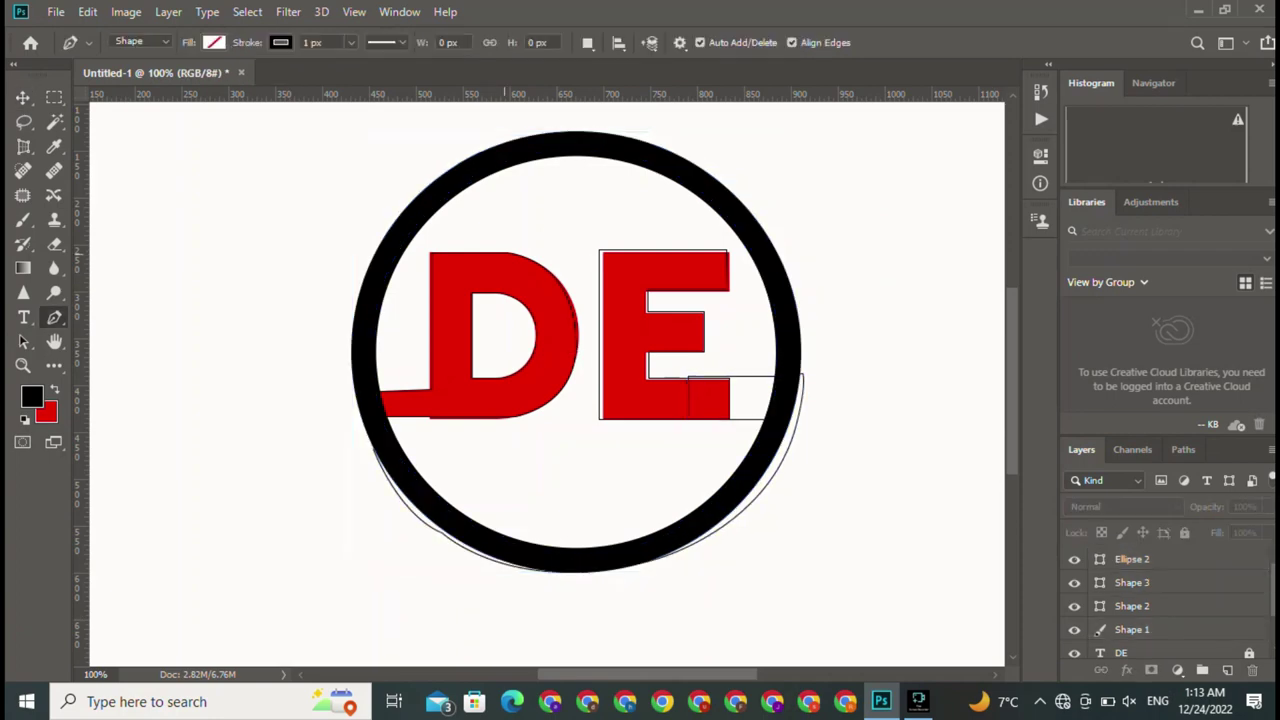
key(p)
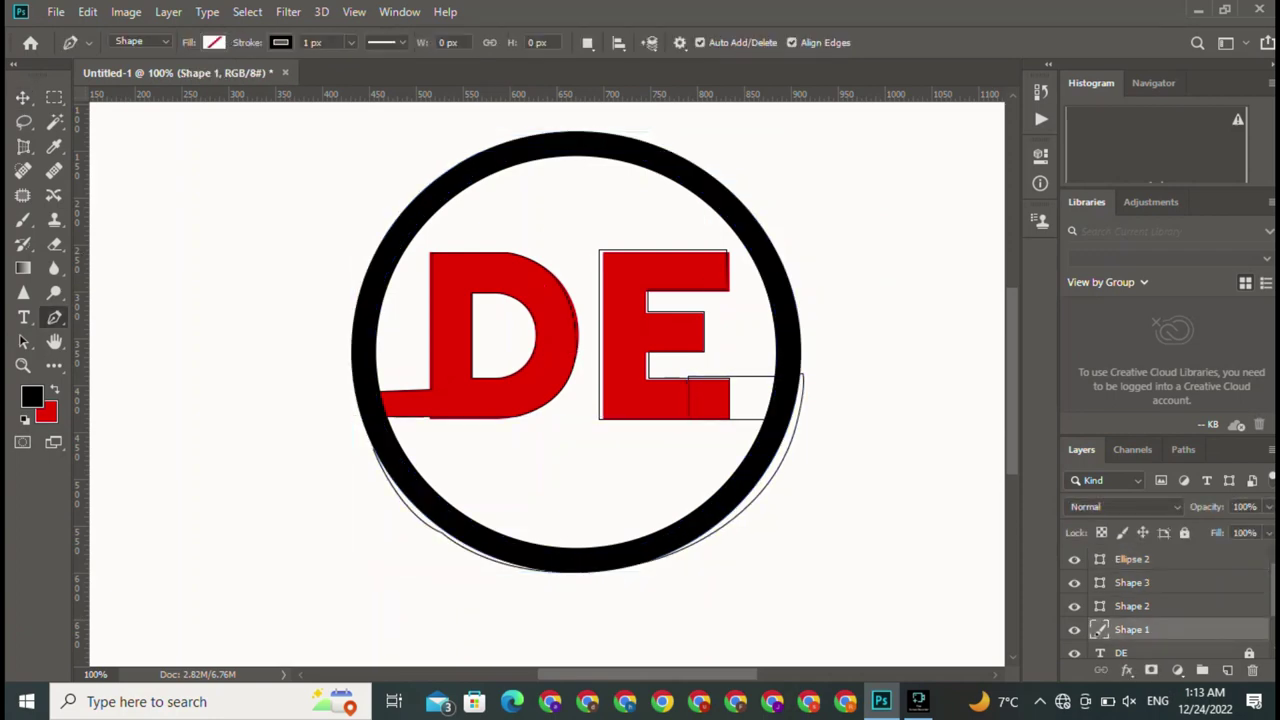
- Set the D's fill to solid red and drag it down and right
click(213, 42)
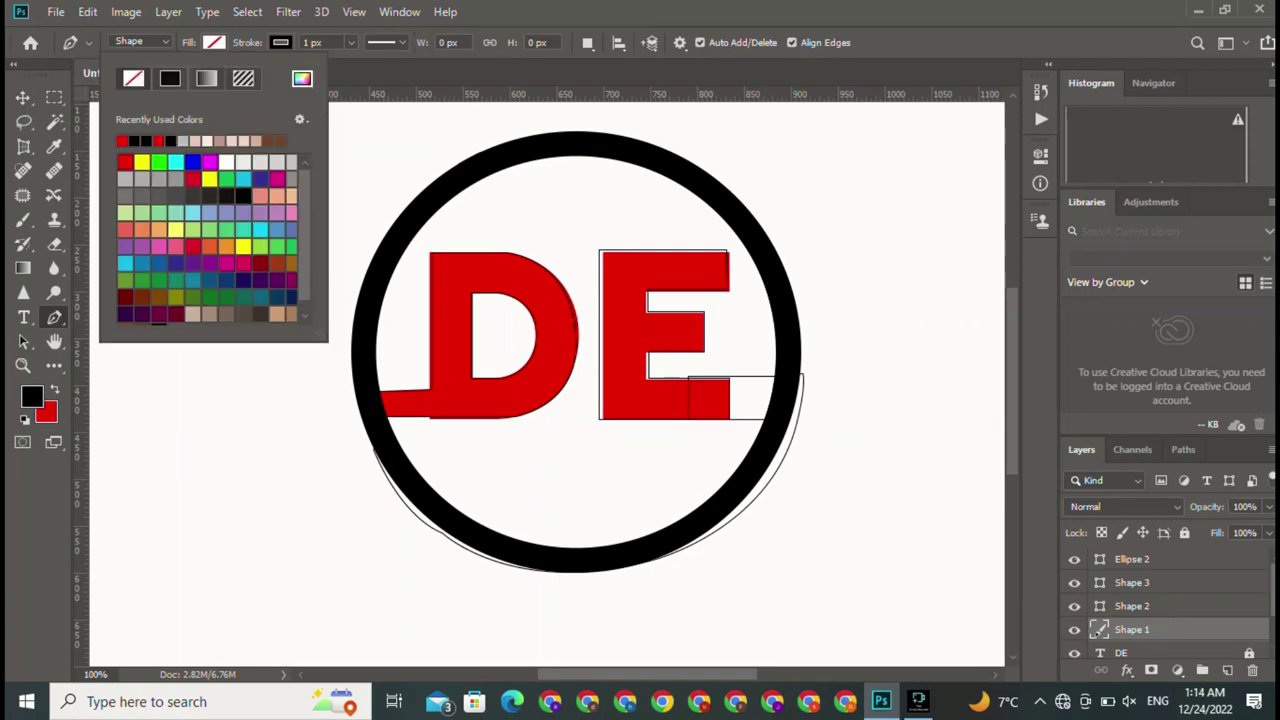
click(121, 140)
key(Return)
key(v)
mouse_move(466, 203)
mouse_down()
mouse_move(528, 276)
mouse_move(224, 242)
mouse_move(458, 270)
mouse_up()
key(p)
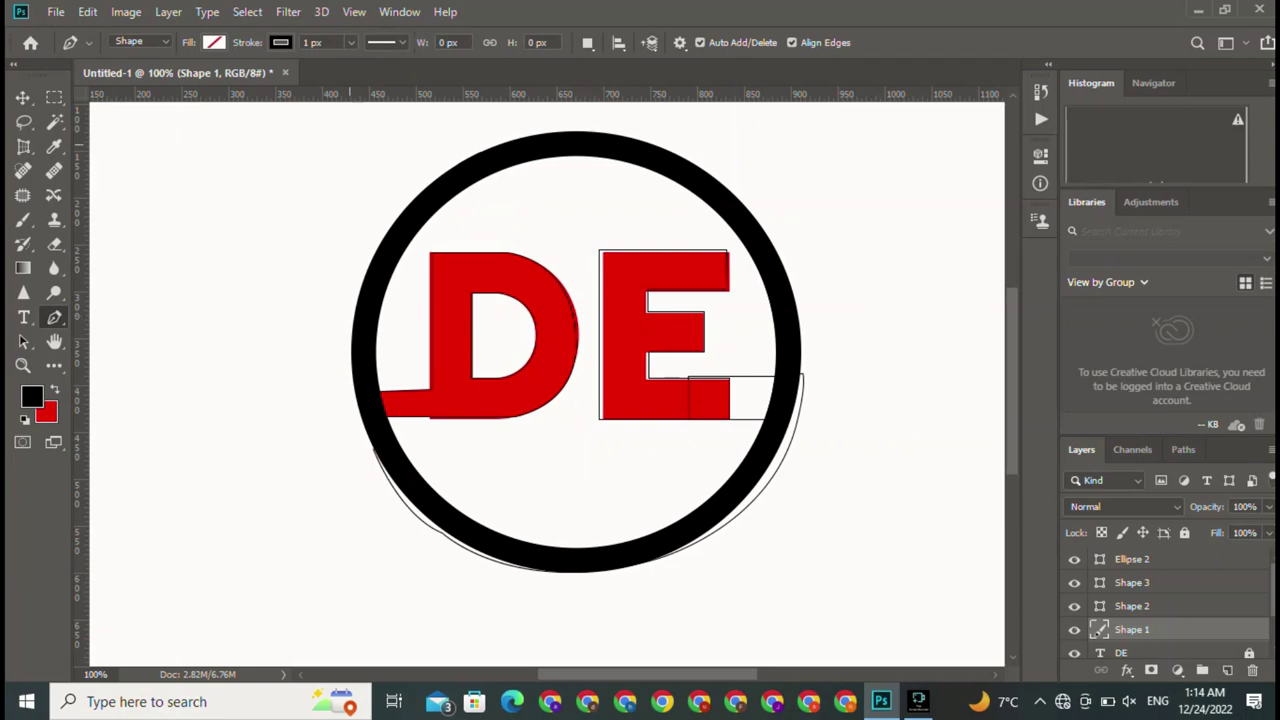
- Choose solid red as the shape fill and No Color for the stroke
click(213, 42)
click(170, 78)
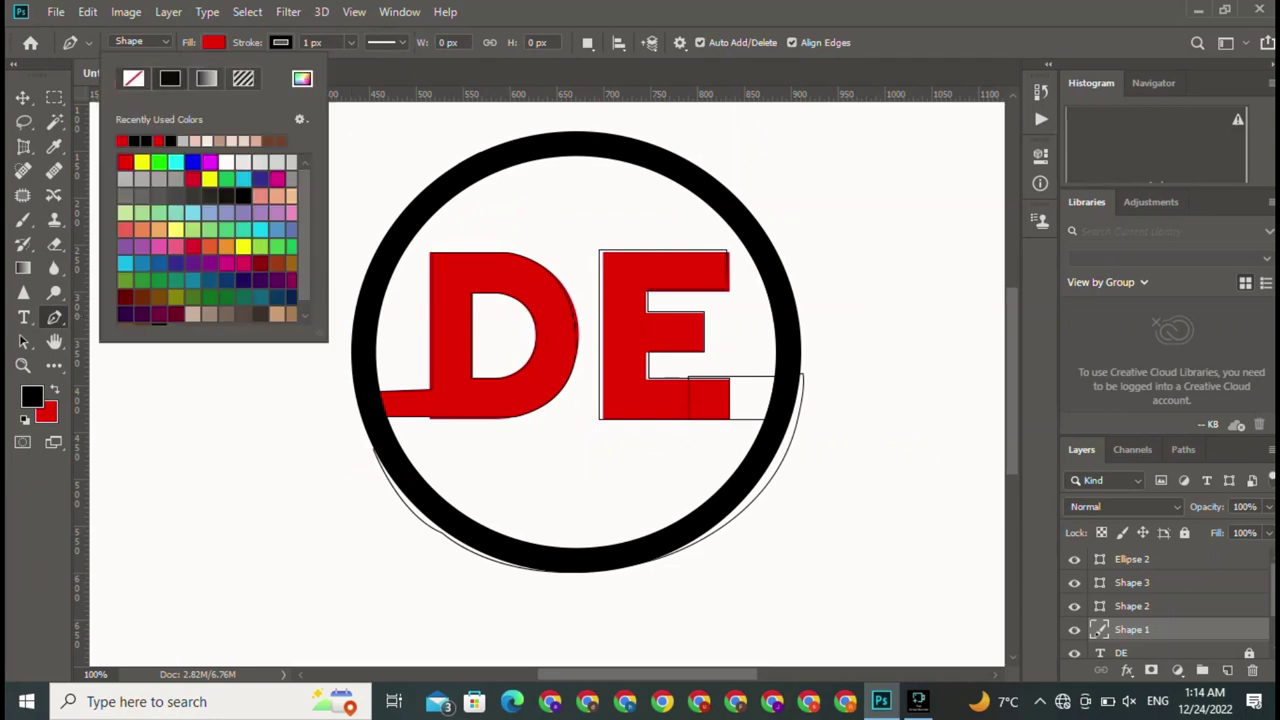
click(280, 42)
click(200, 78)
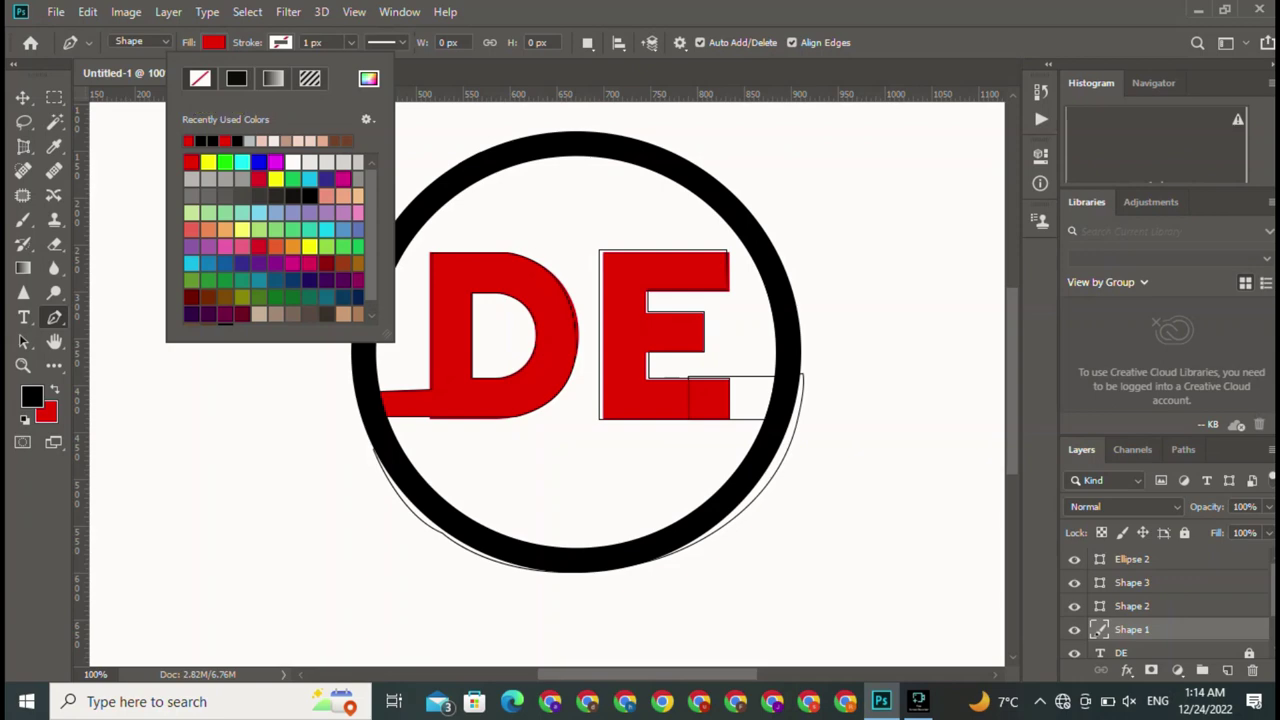
key(Escape)
- Move the red D down and right, then undo the move
key(v)
drag(502, 226, 530, 285)
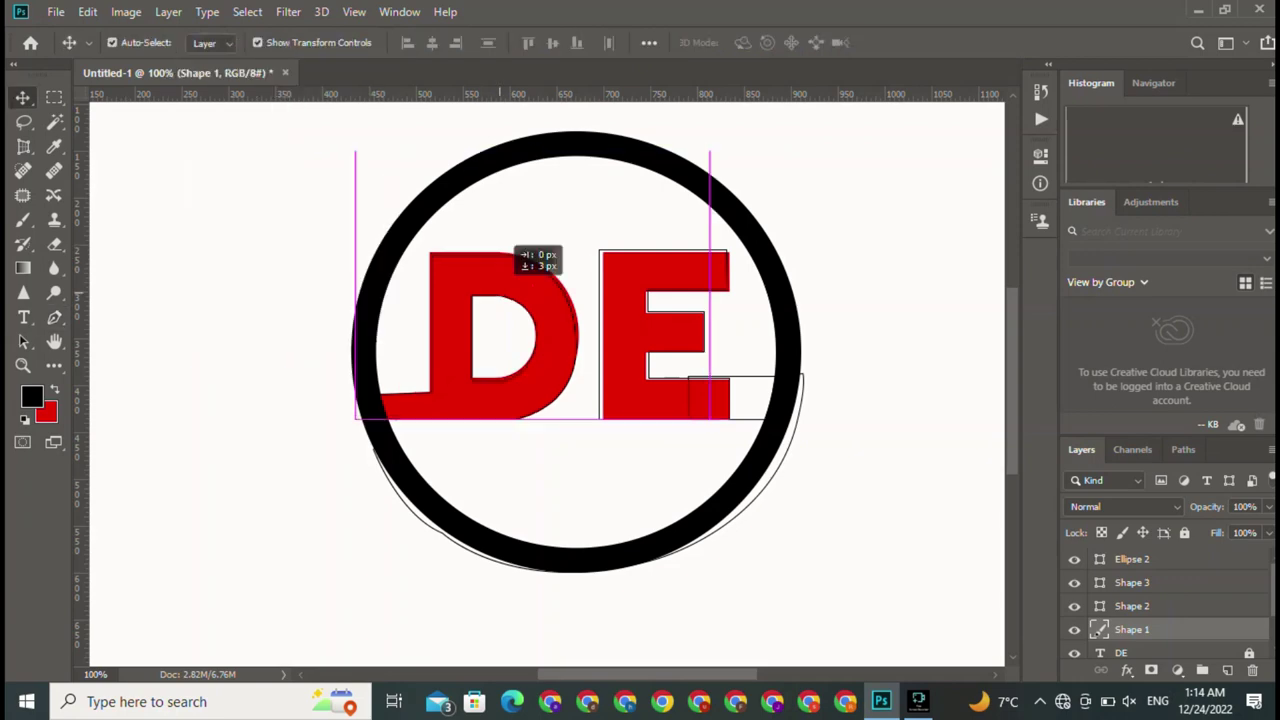
key(p)
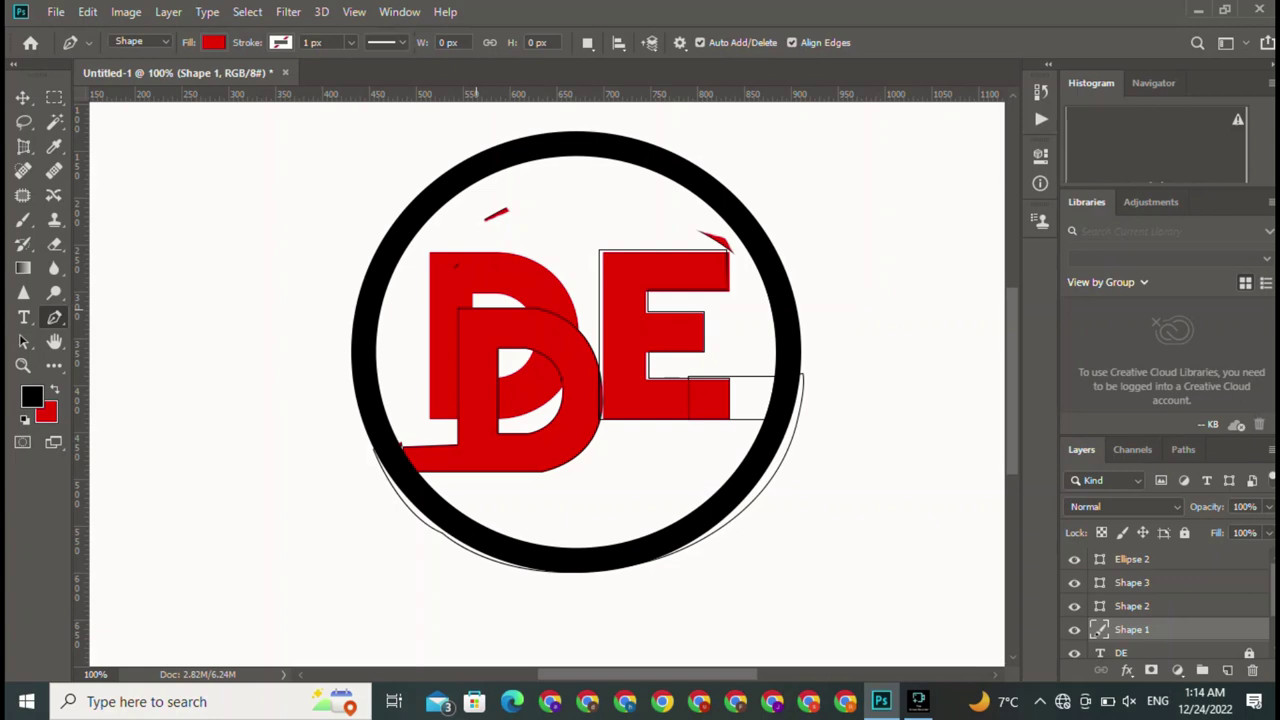
key(ctrl+z)
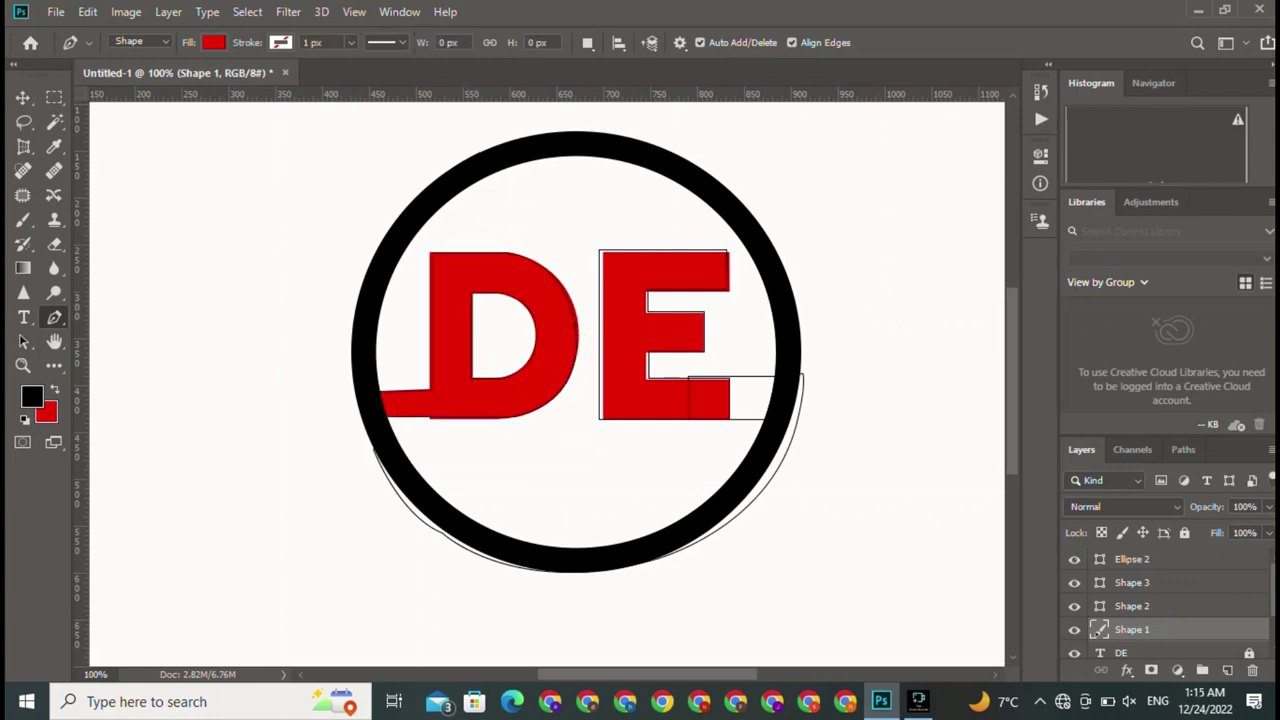
- Set the Pen tool's shape fill swatch to black
click(213, 42)
click(445, 12)
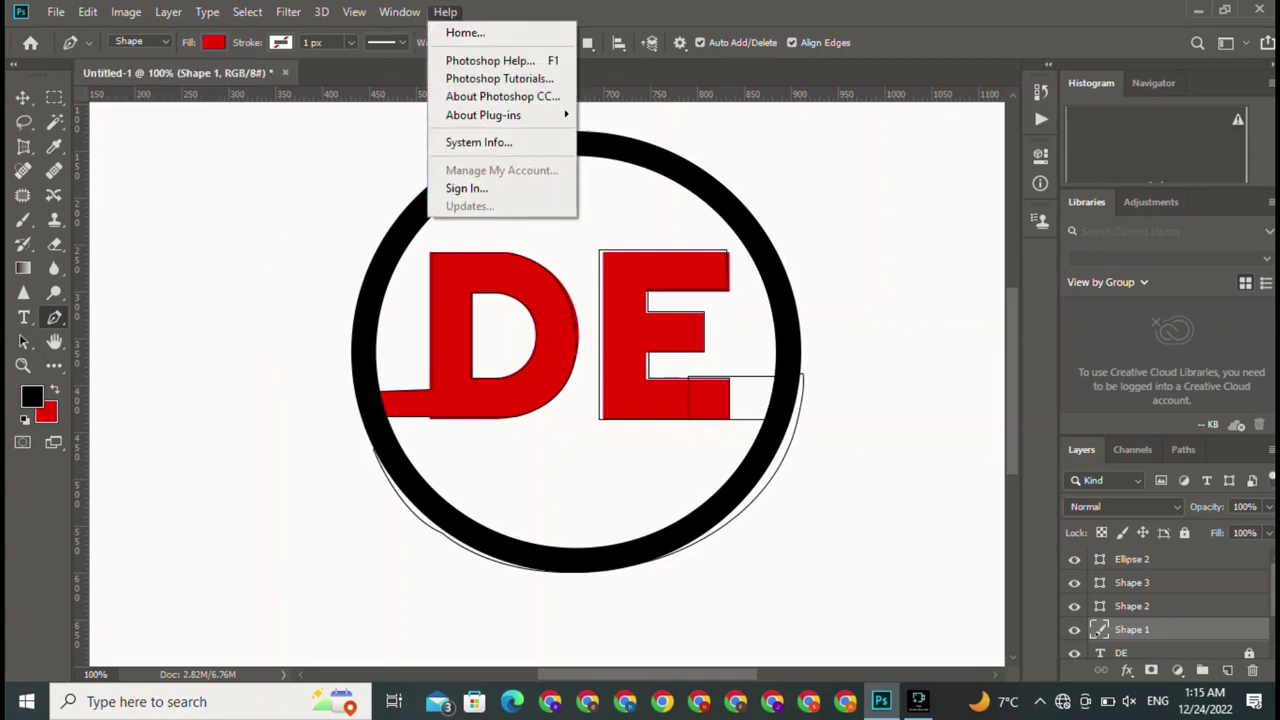
click(213, 42)
click(133, 140)
key(Escape)
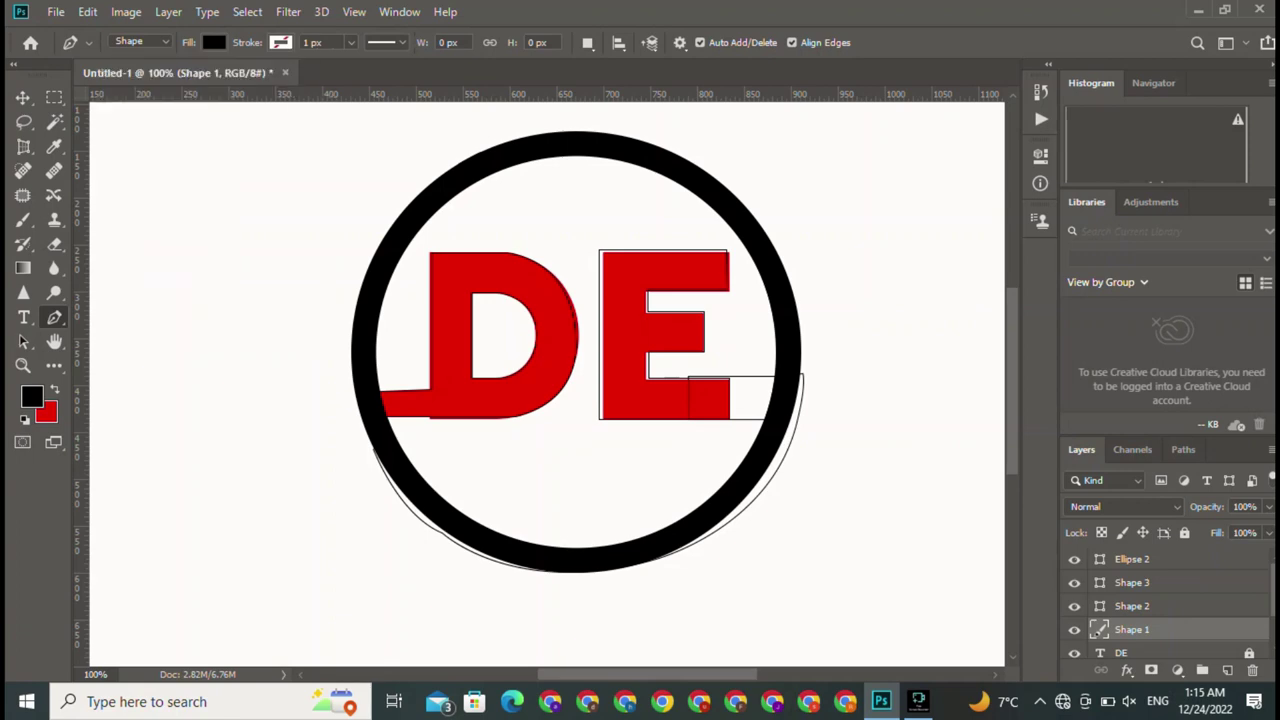
- Nudge the red D, delete its path, and undo the deletion
key(v)
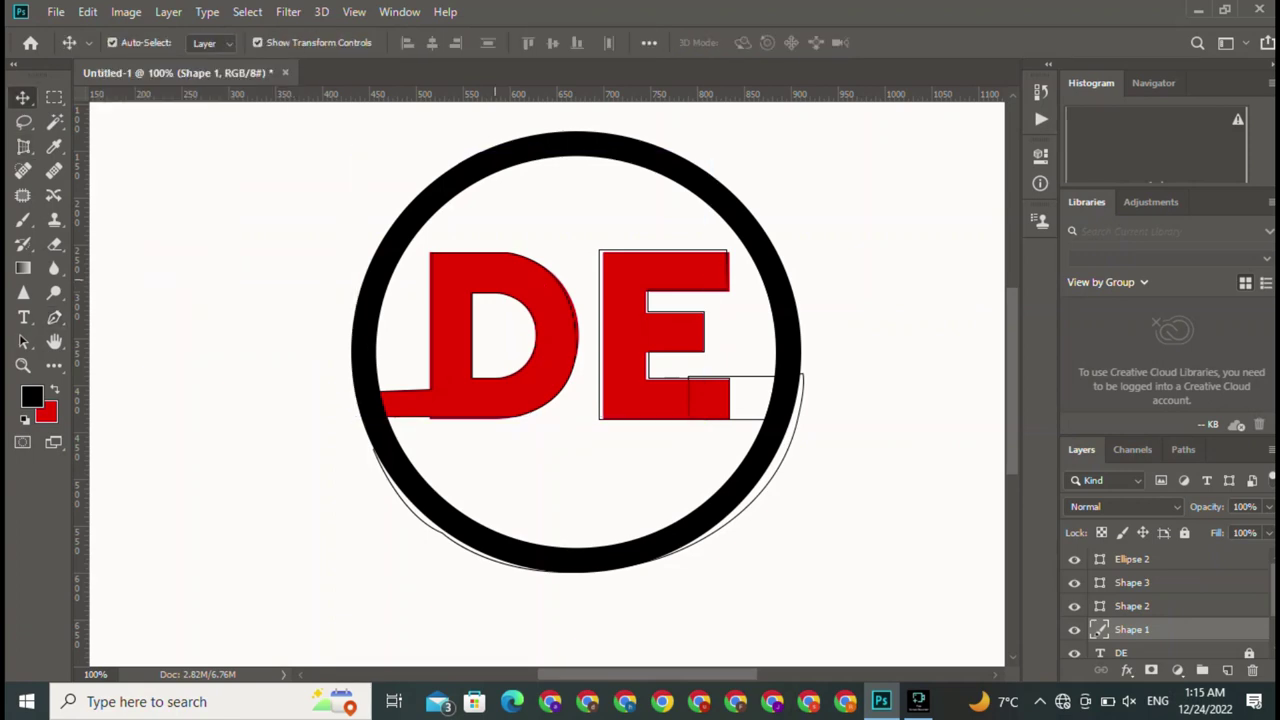
mouse_move(512, 230)
mouse_down()
mouse_move(527, 258)
mouse_move(515, 234)
mouse_up()
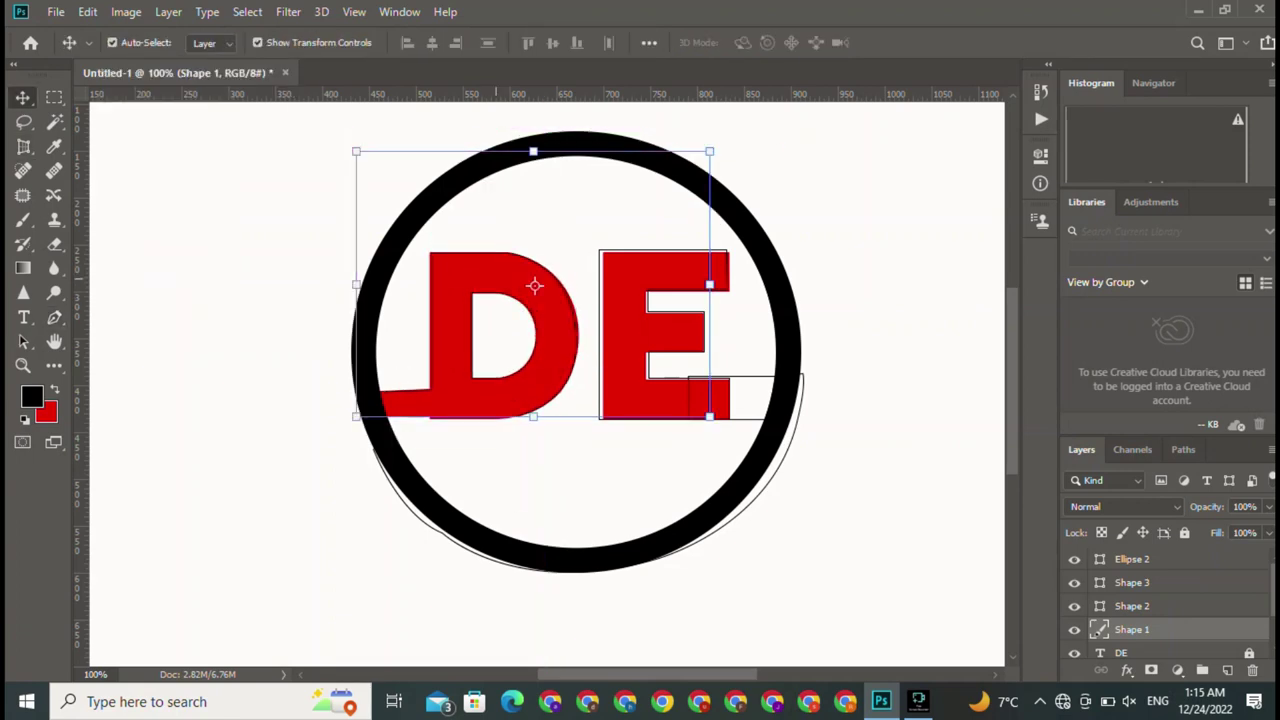
key(Delete)
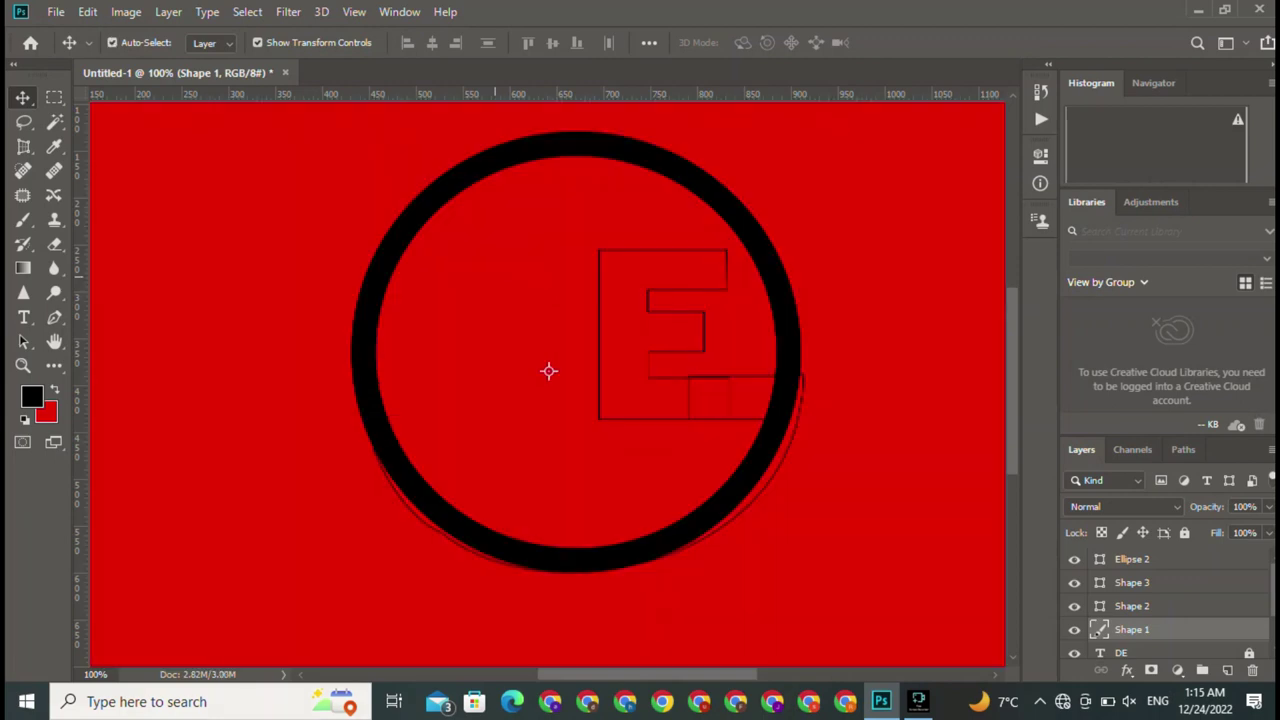
key(ctrl+z)
- Add a #000000 Color Overlay to the D layer through Blending Options
right_click(1204, 629)
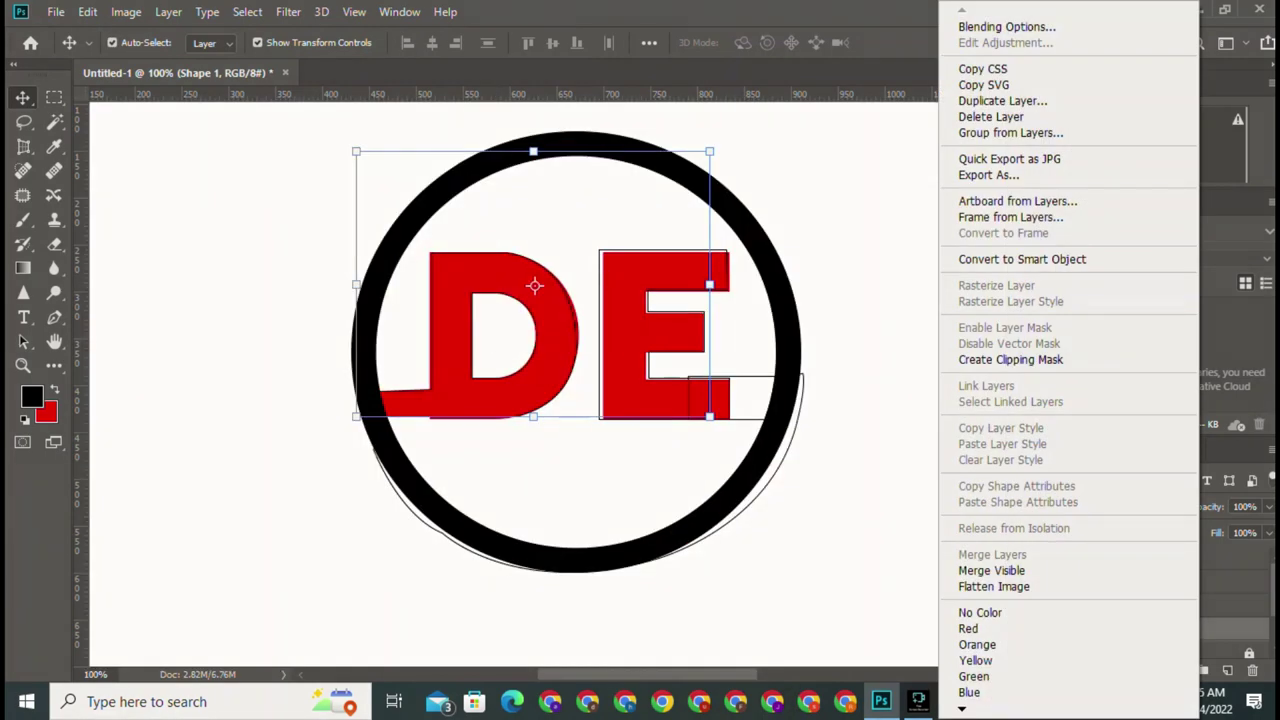
click(1000, 23)
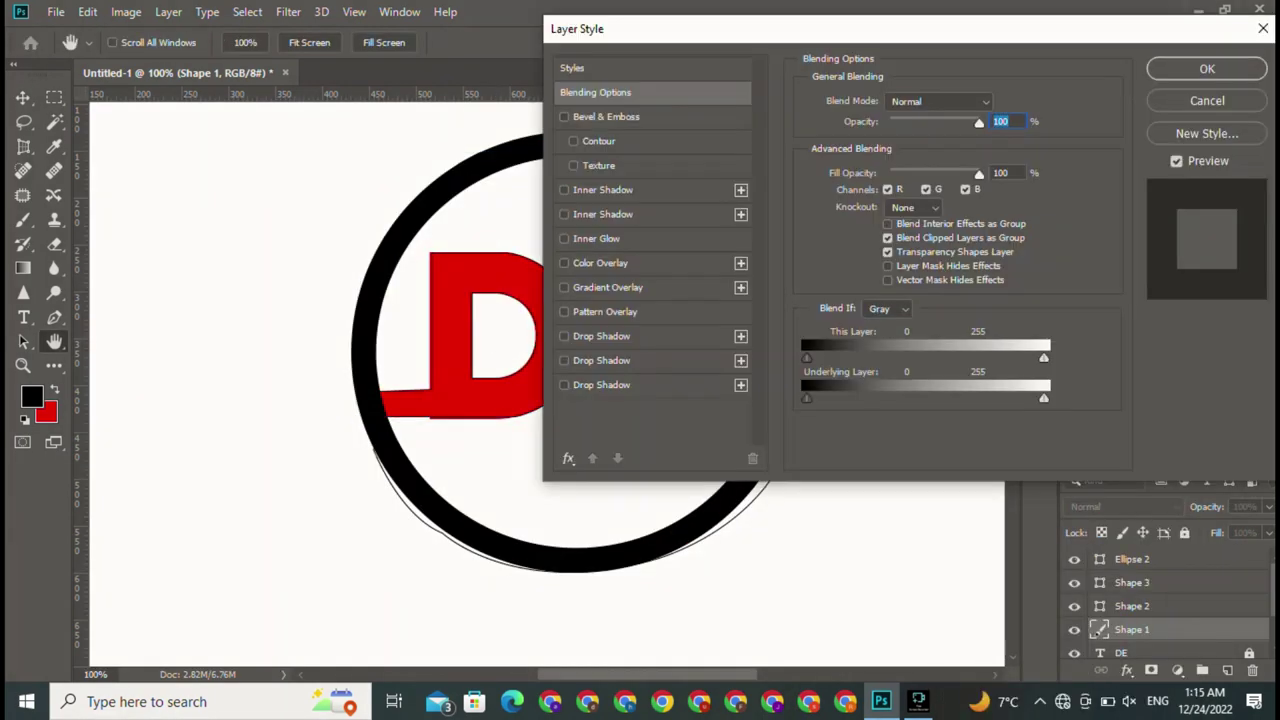
click(600, 262)
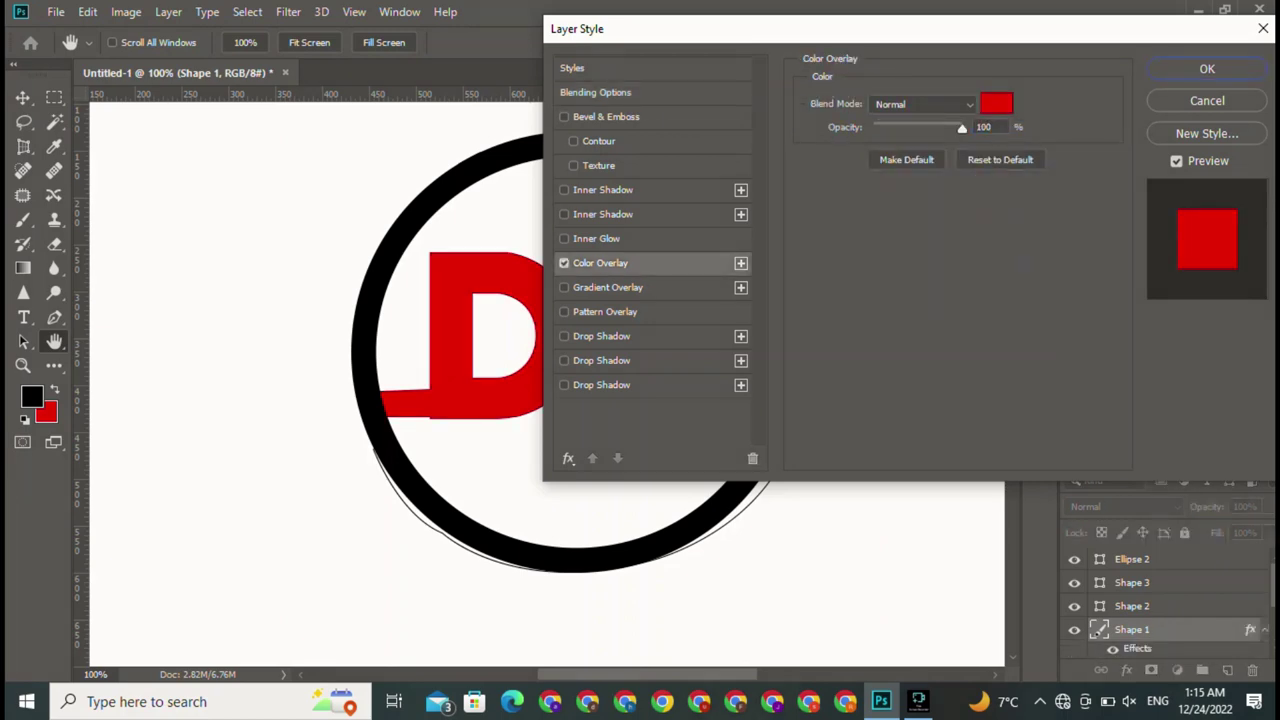
click(996, 103)
text(000000)
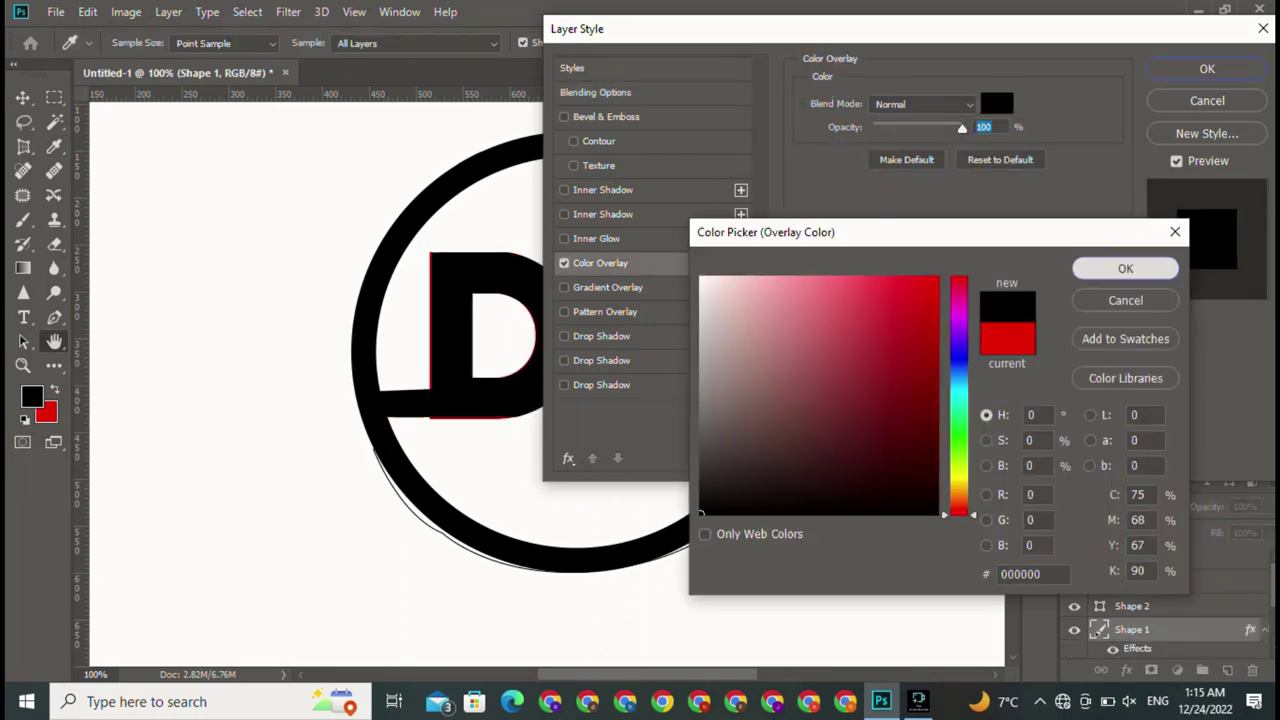
key(Return)
click(1207, 68)
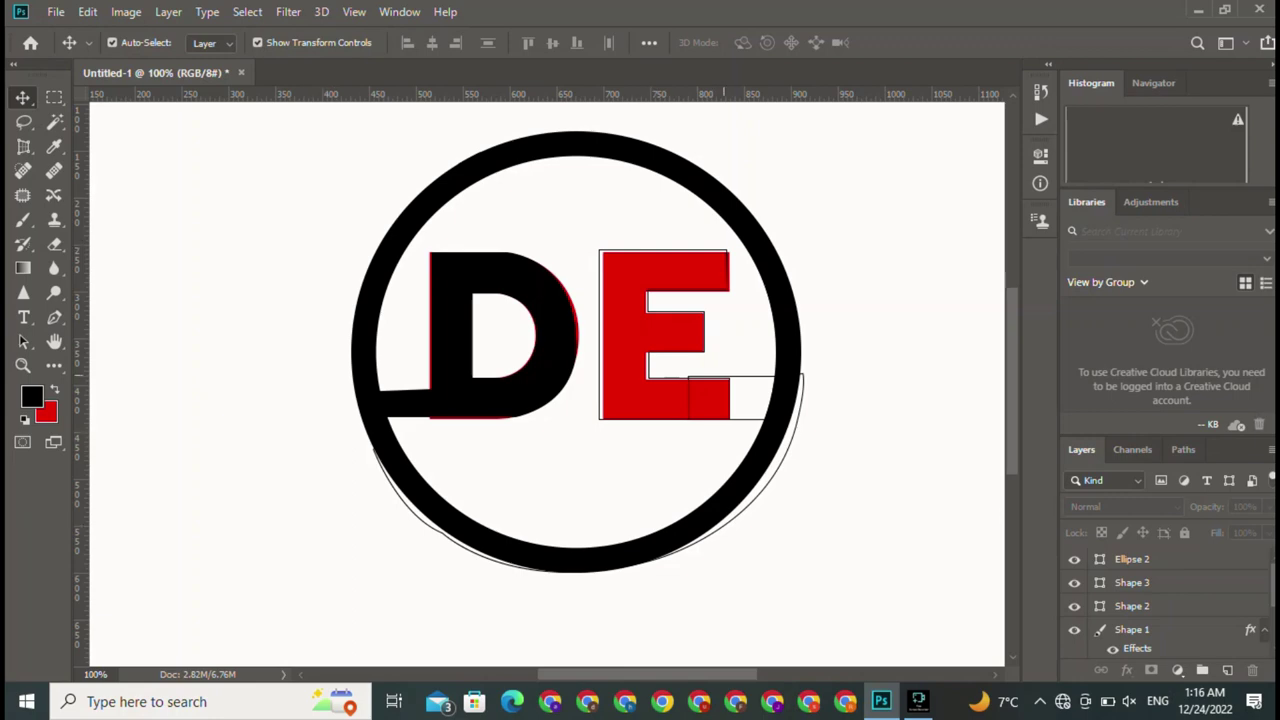
click(588, 474)
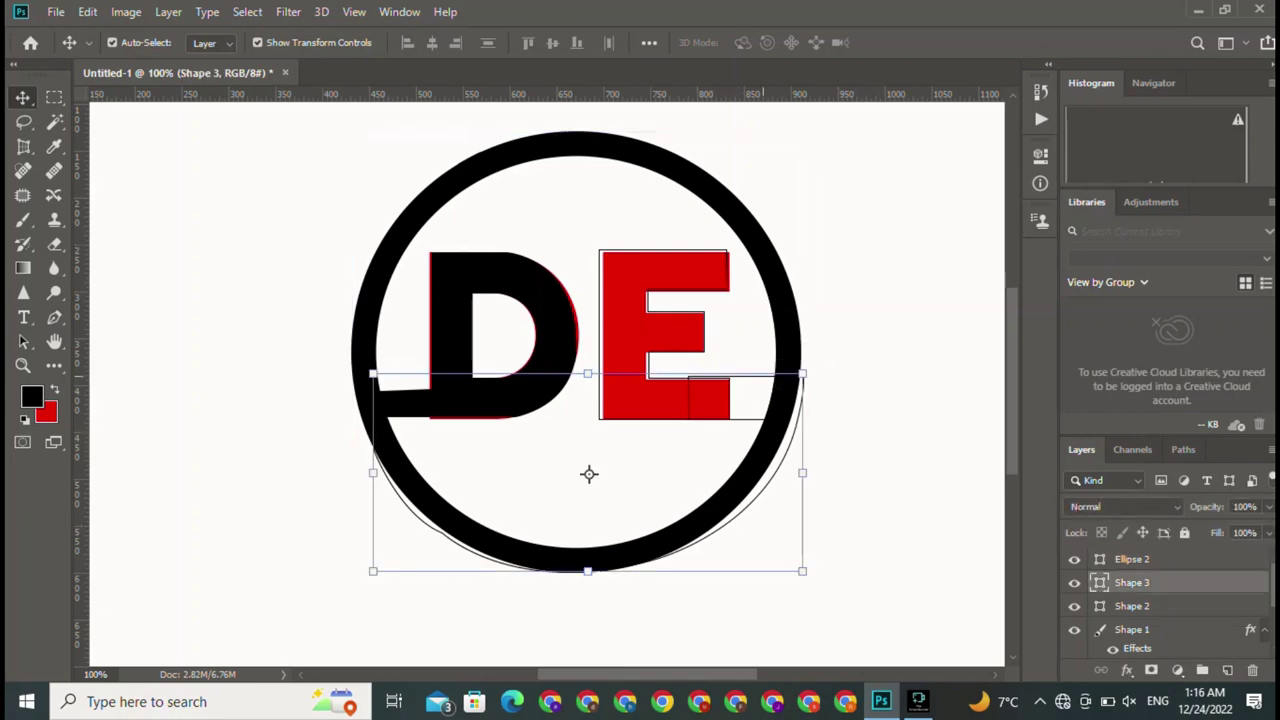
click(588, 474)
key(ctrl+alt+a)
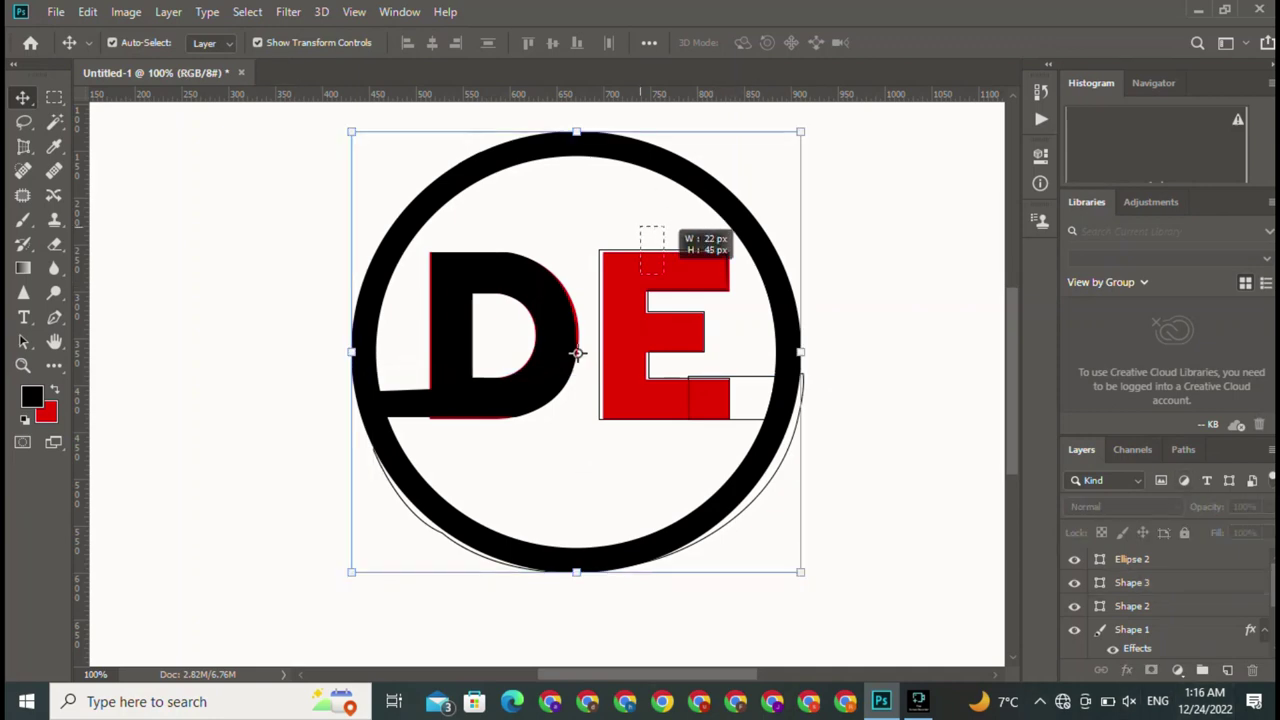
click(576, 352)
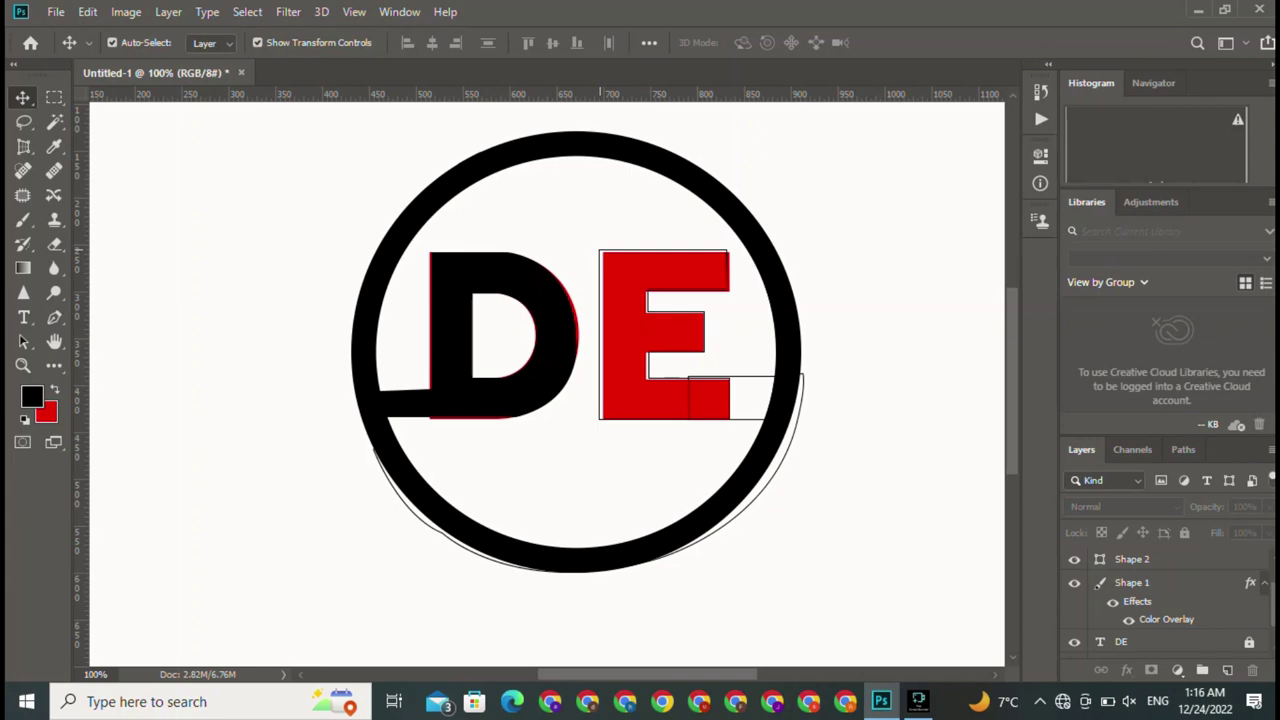
click(573, 351)
click(868, 350)
click(571, 351)
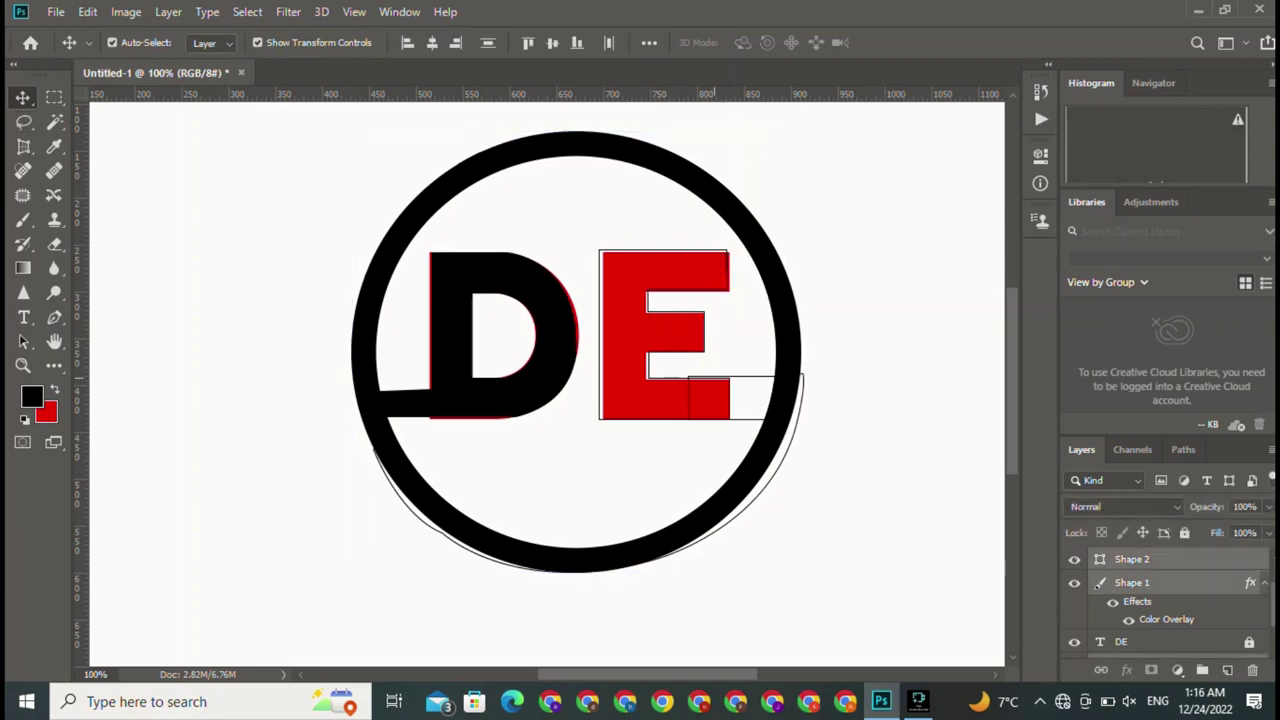
drag(660, 288, 851, 563)
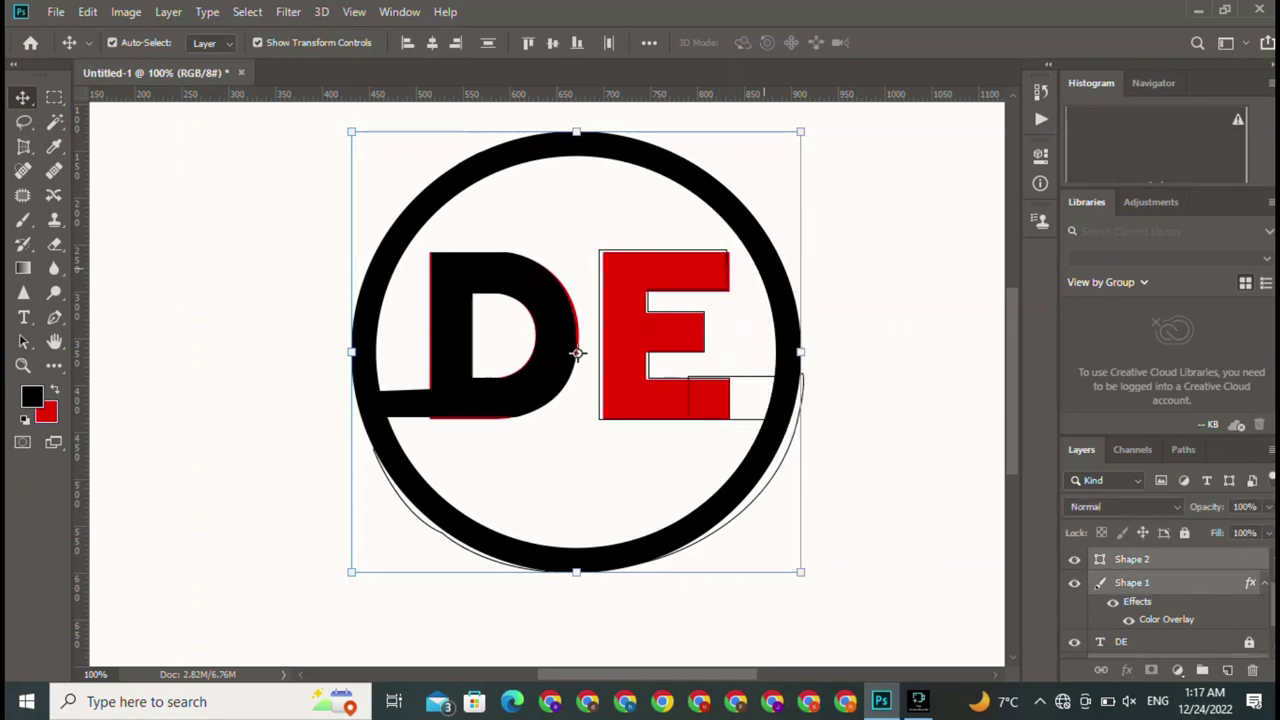
scroll(577, 352, down, 1)
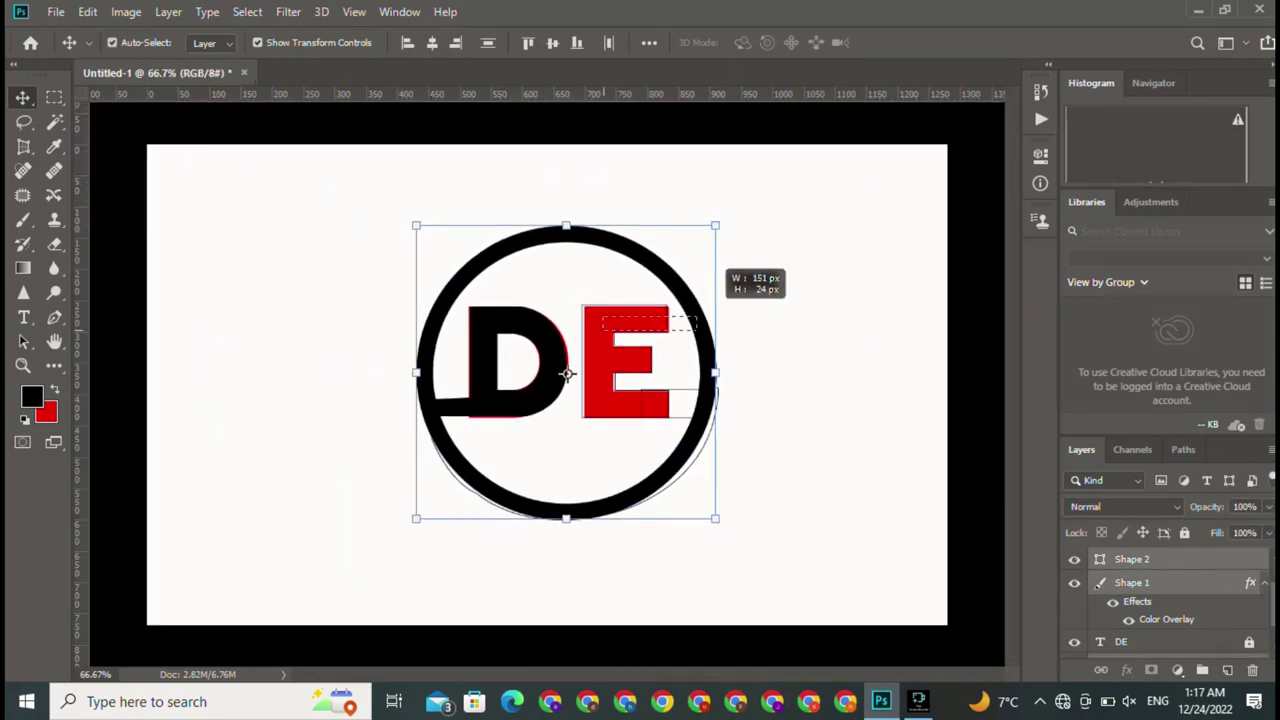
- Try enlarging the circle to about 128%, then undo and confirm the transform
mouse_move(600, 316)
mouse_down()
mouse_move(698, 332)
mouse_move(800, 372)
mouse_up()
key(ctrl+t)
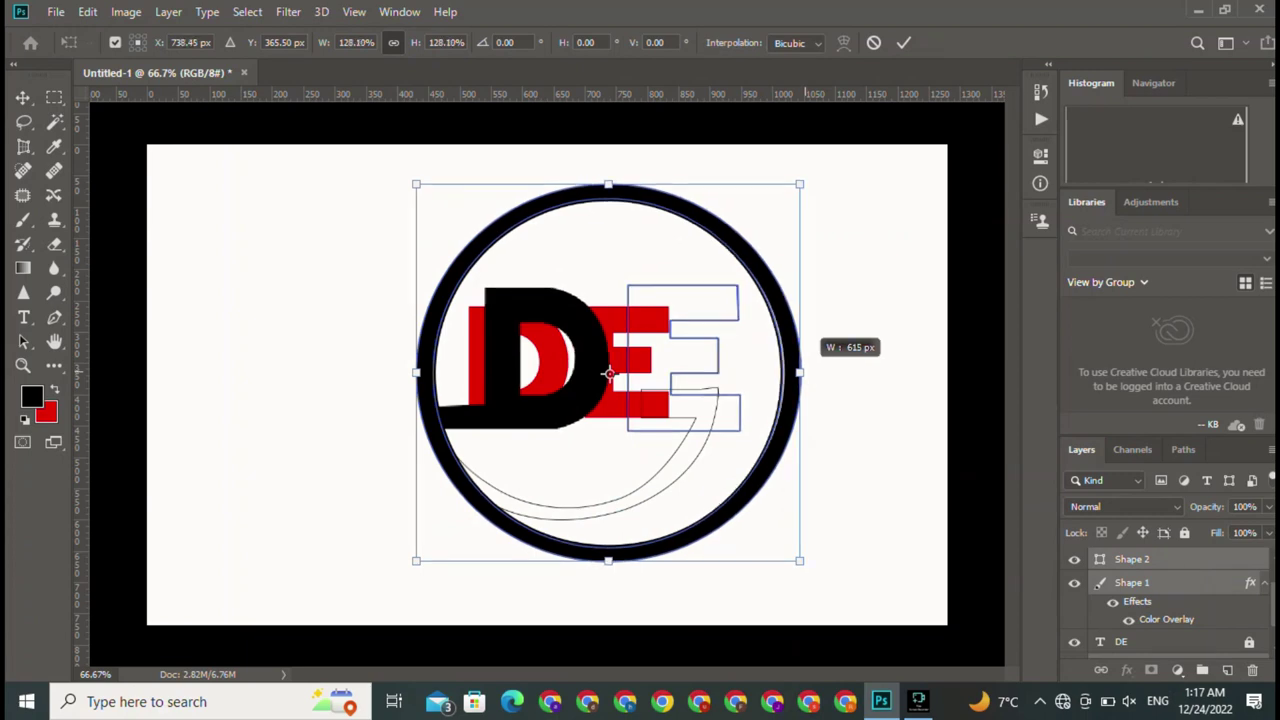
key(ctrl+z)
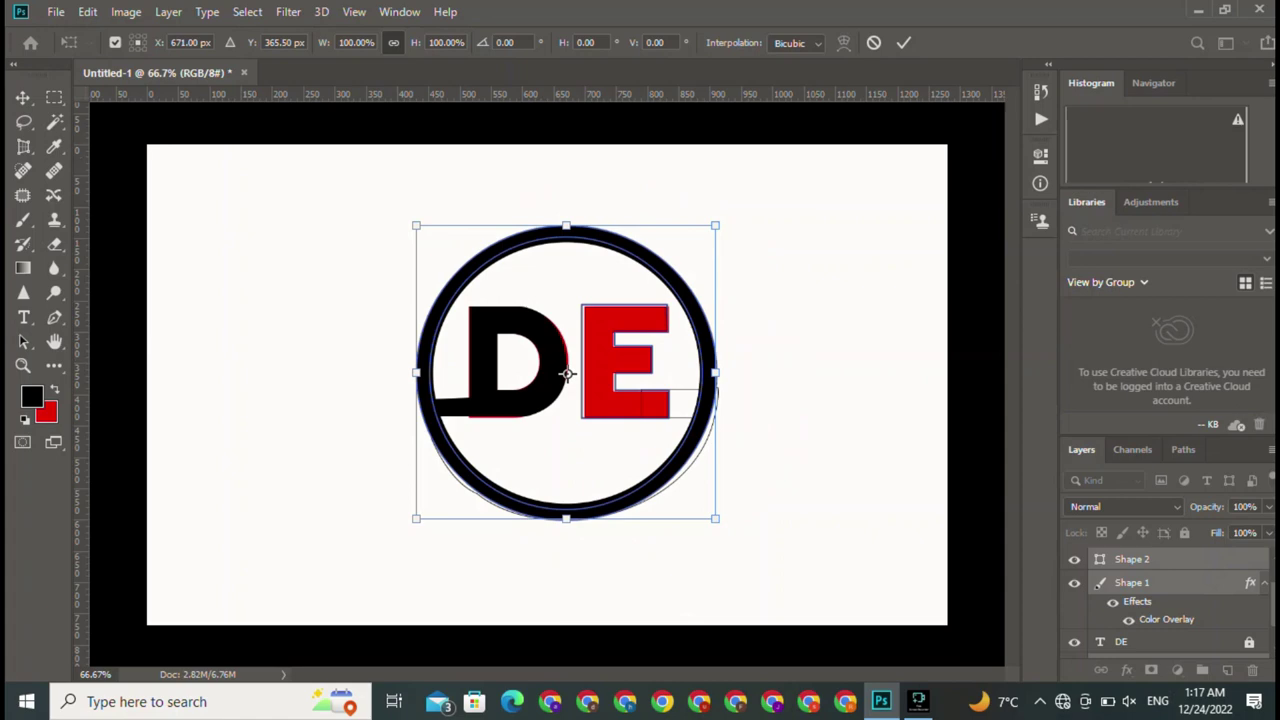
click(903, 42)
- Nudge the outlined E and rasterize its Shape 2 layer
mouse_move(628, 365)
mouse_down()
mouse_move(764, 386)
mouse_move(626, 362)
mouse_up()
right_click(623, 328)
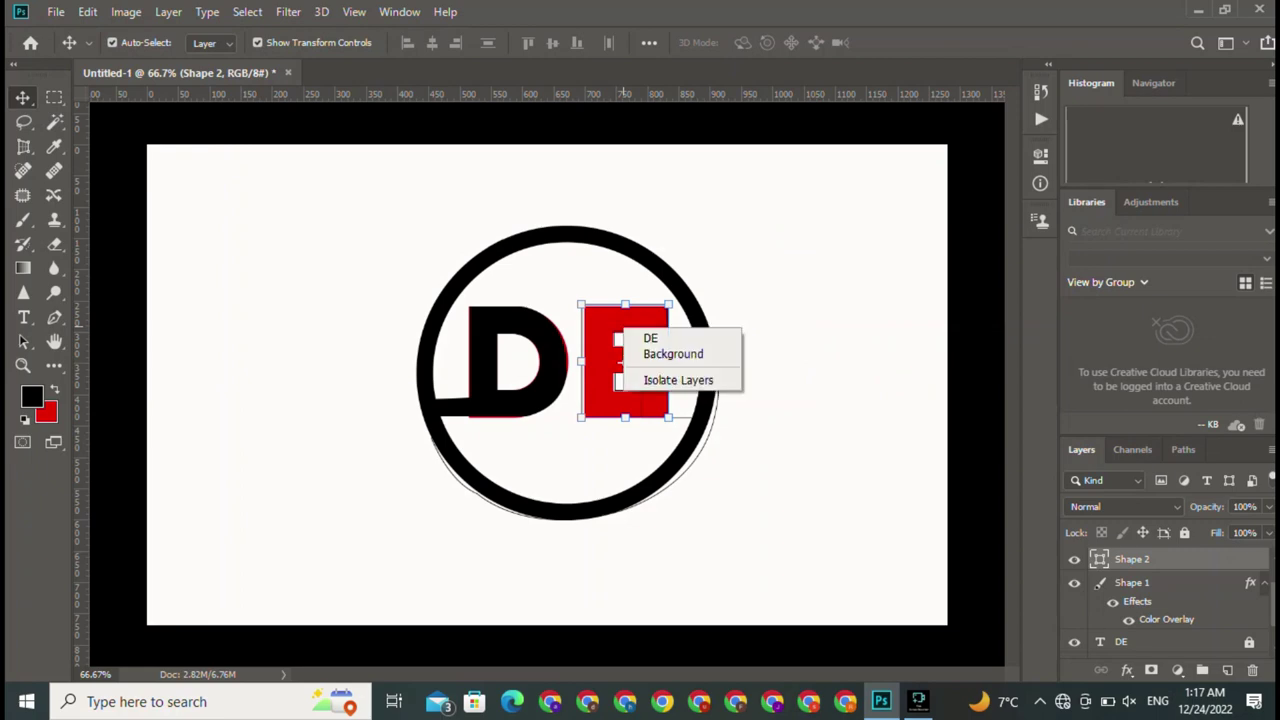
right_click(1166, 559)
click(960, 283)
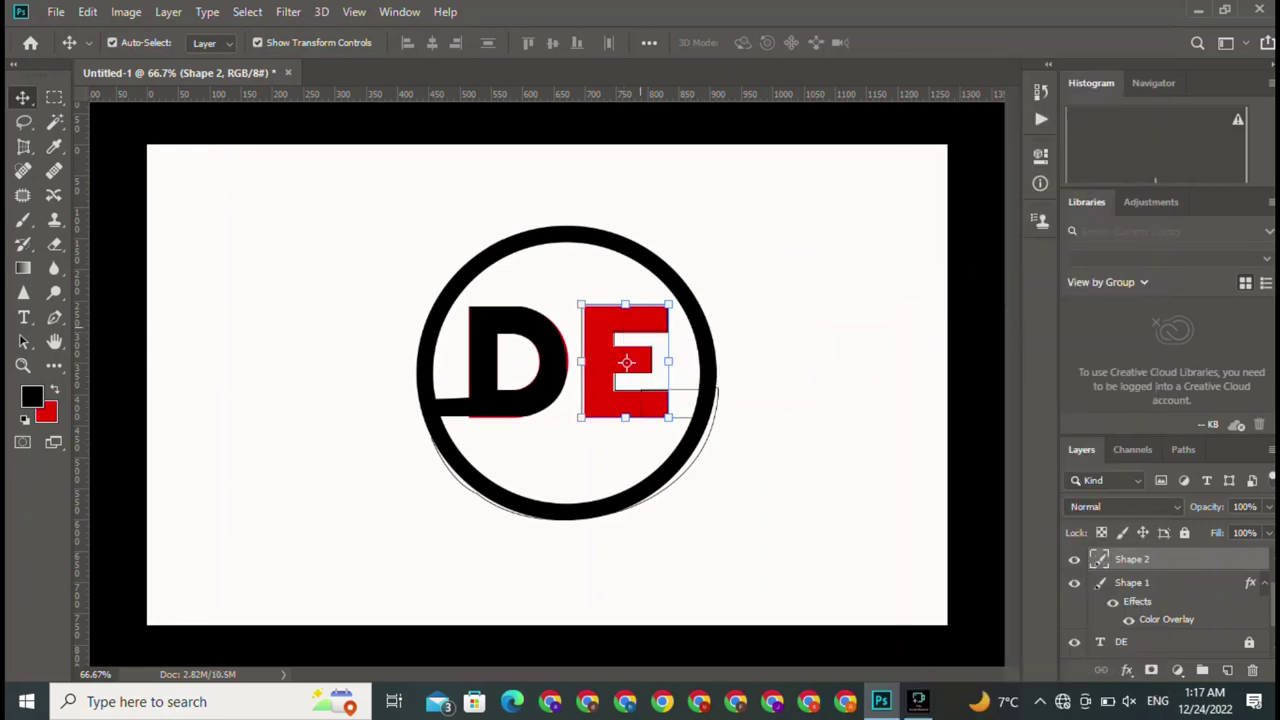
- Add a Color Overlay to Shape 2 via Blending Options, initially set to red
right_click(640, 328)
right_click(1166, 559)
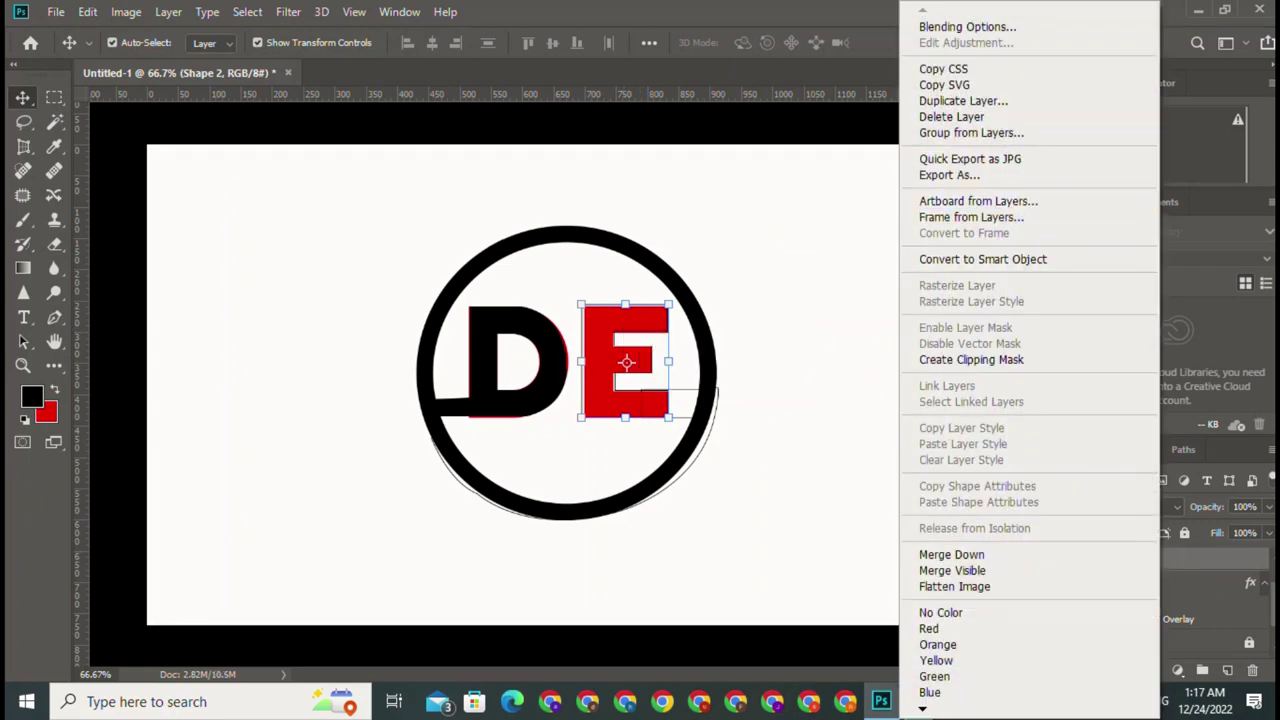
click(967, 27)
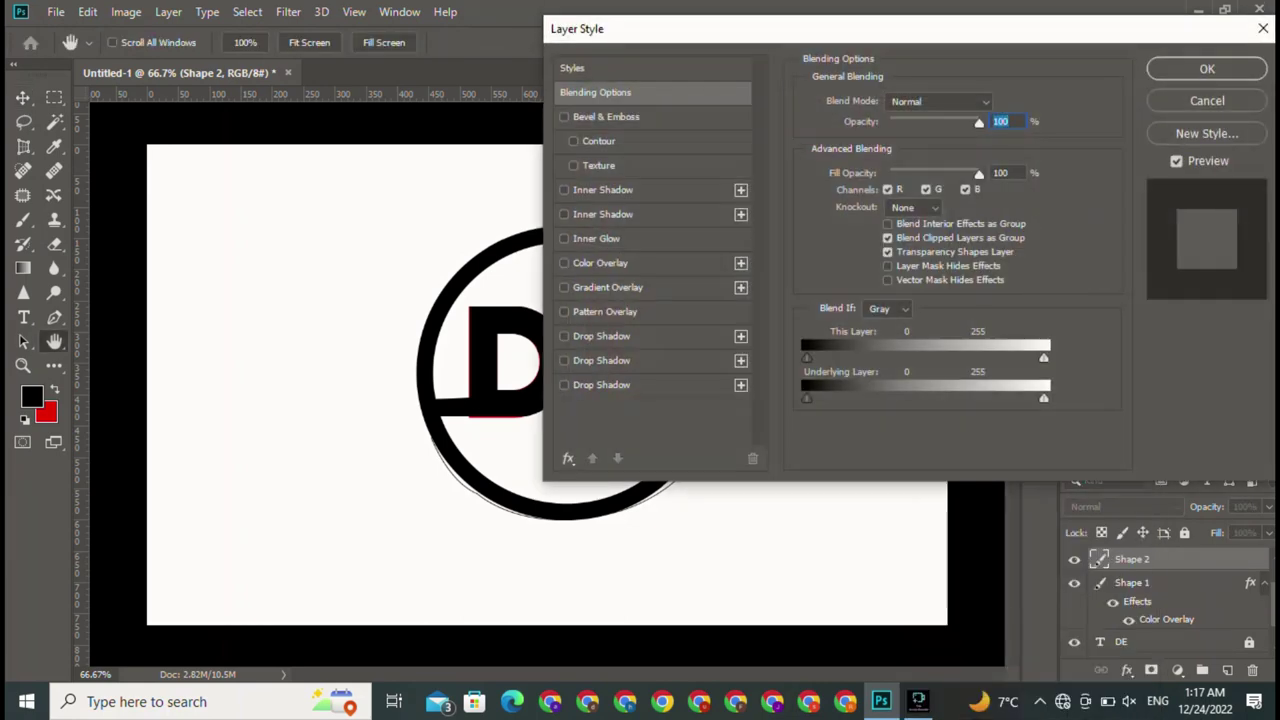
click(600, 262)
click(996, 103)
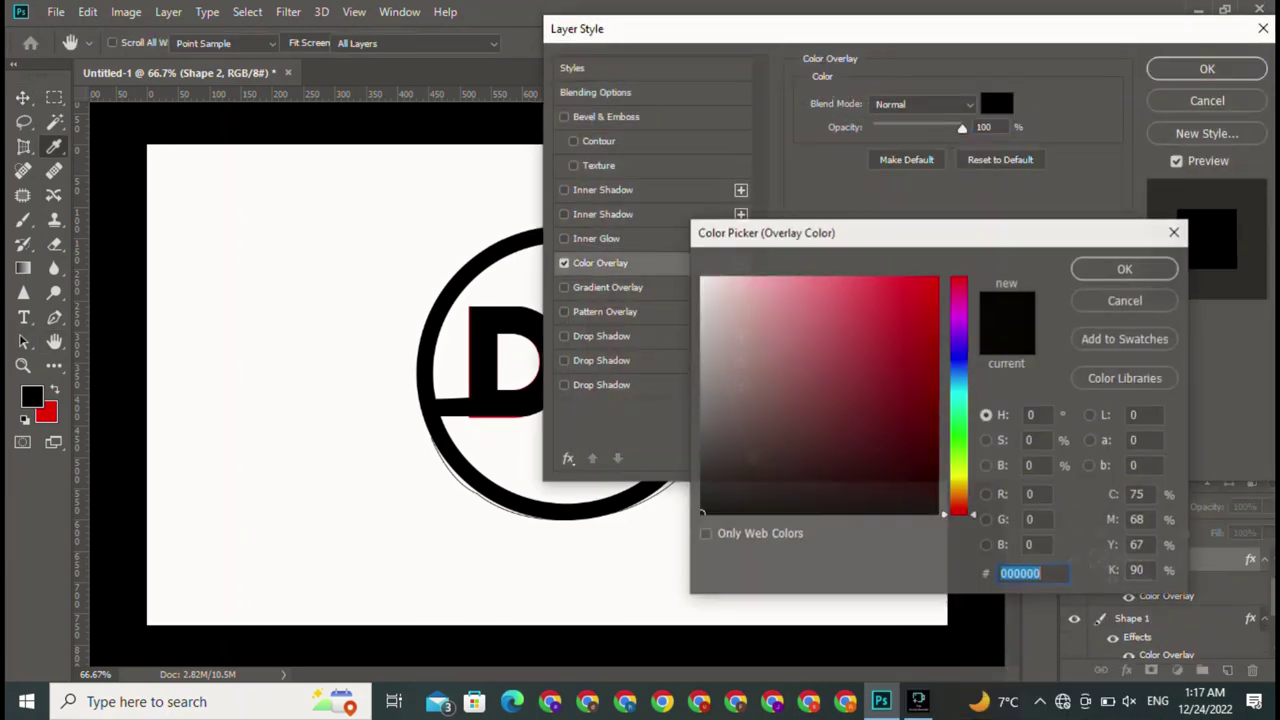
click(940, 272)
click(1123, 266)
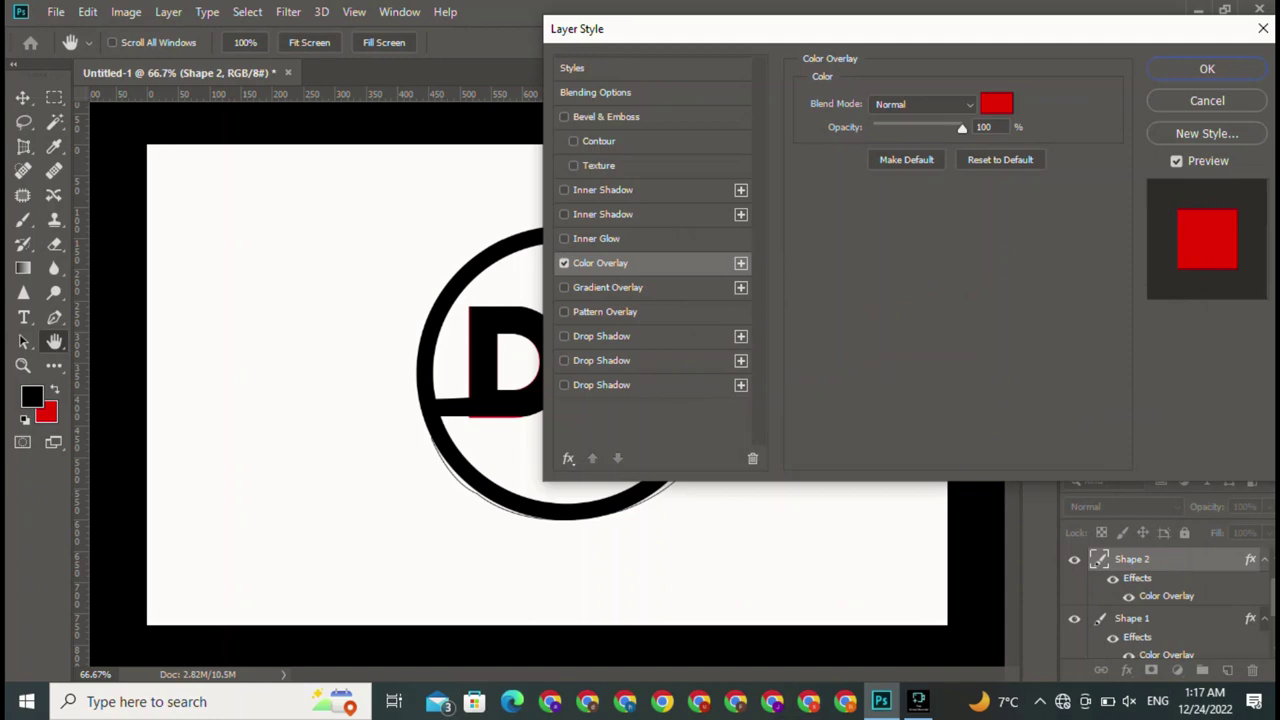
- Change the overlay colour to hex 059071, then a bright blue, and apply the style
click(996, 103)
text(059071)
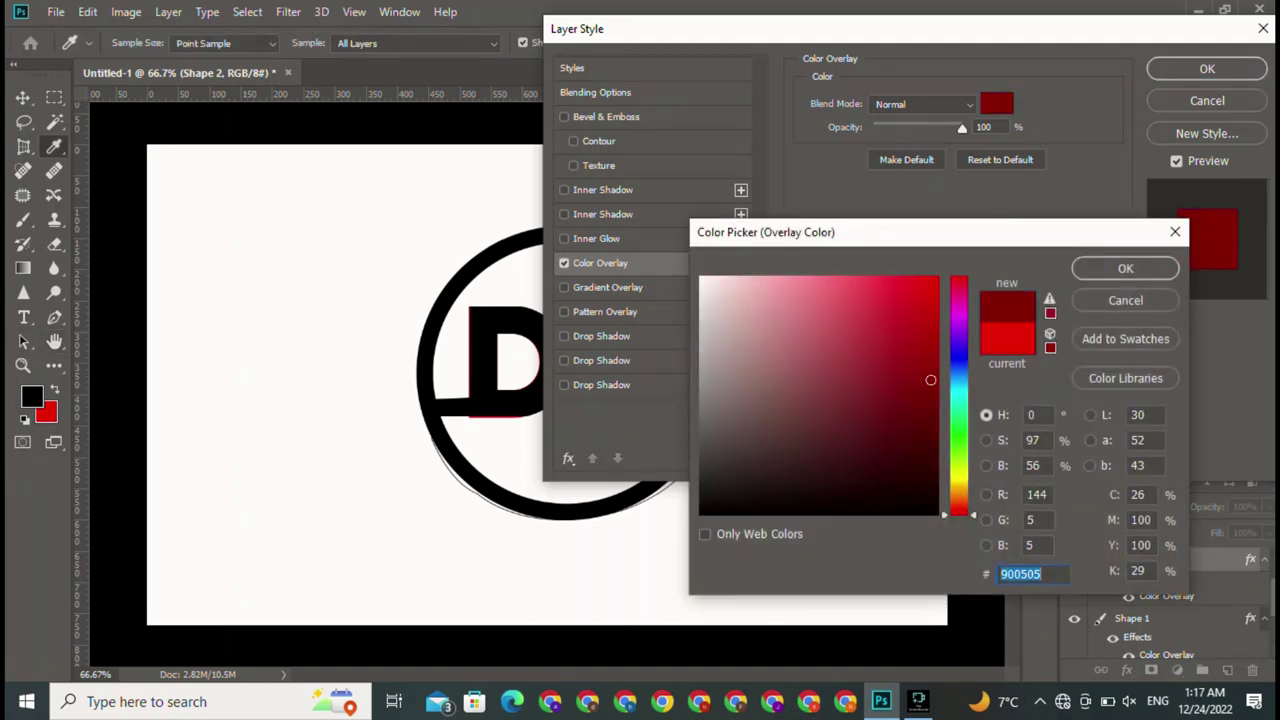
click(958, 361)
click(936, 281)
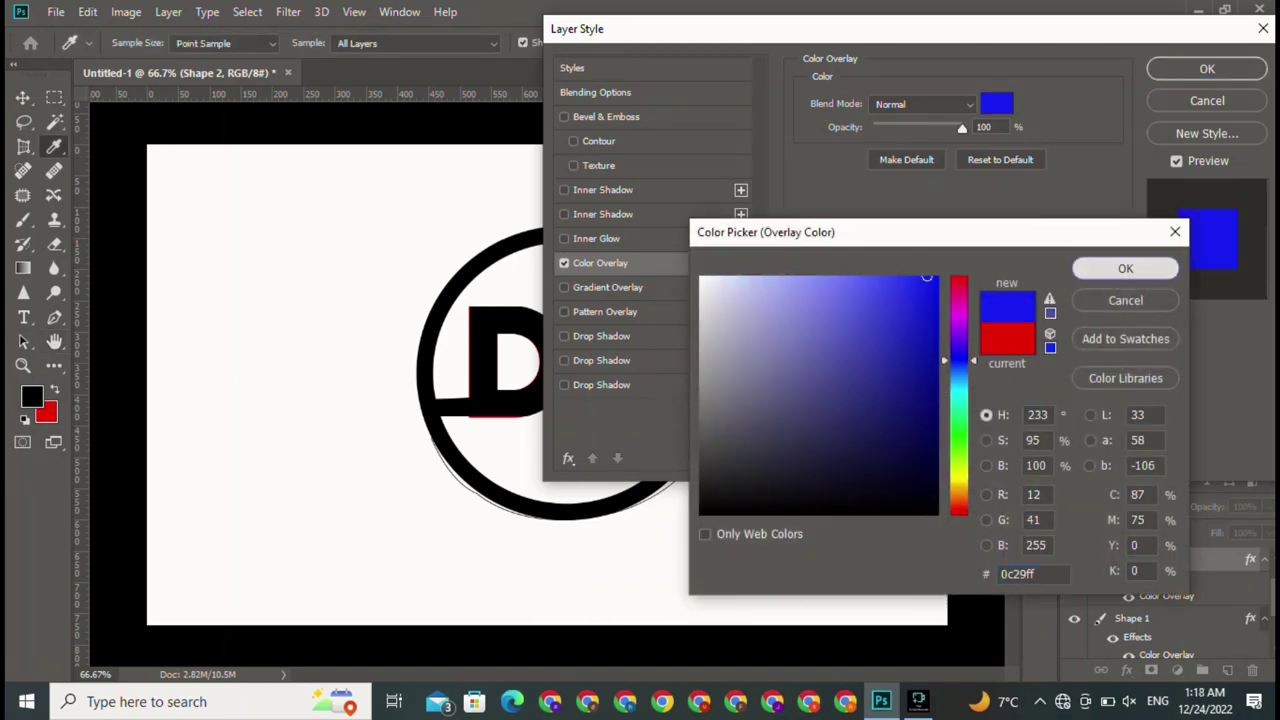
click(1125, 268)
click(1207, 100)
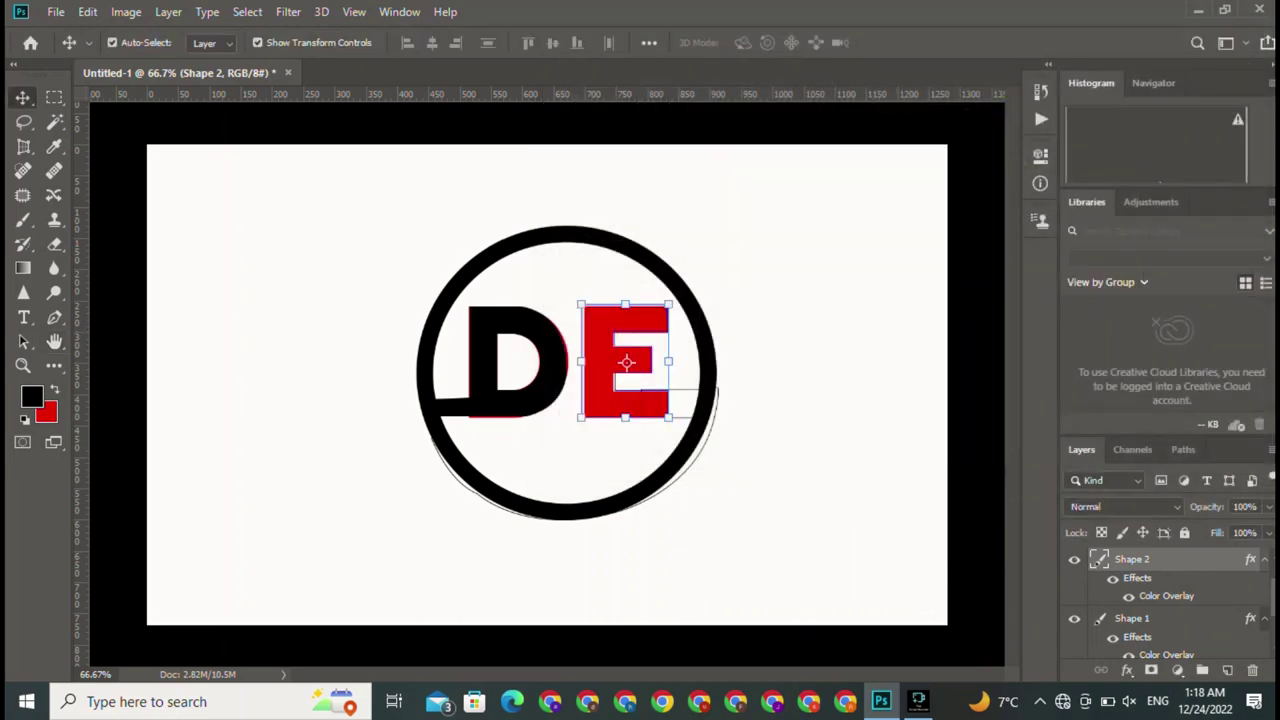
right_click(1200, 559)
key(Escape)
key(p)
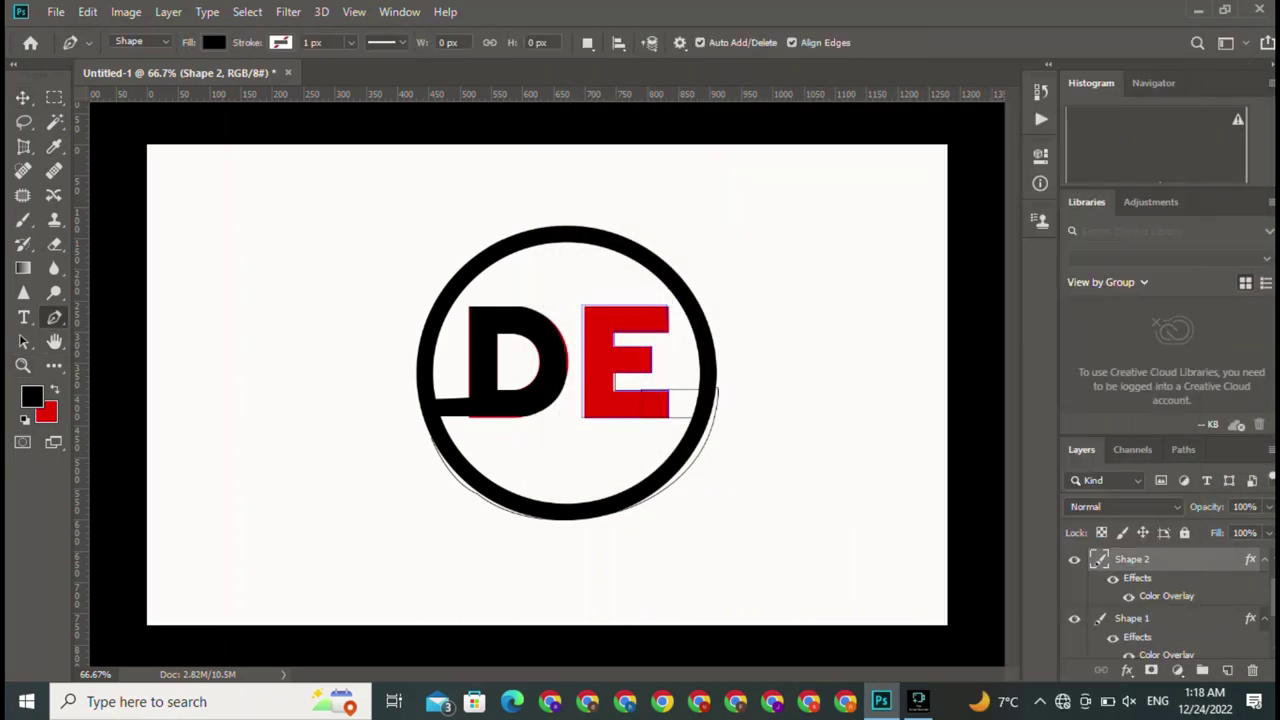
click(213, 42)
click(192, 162)
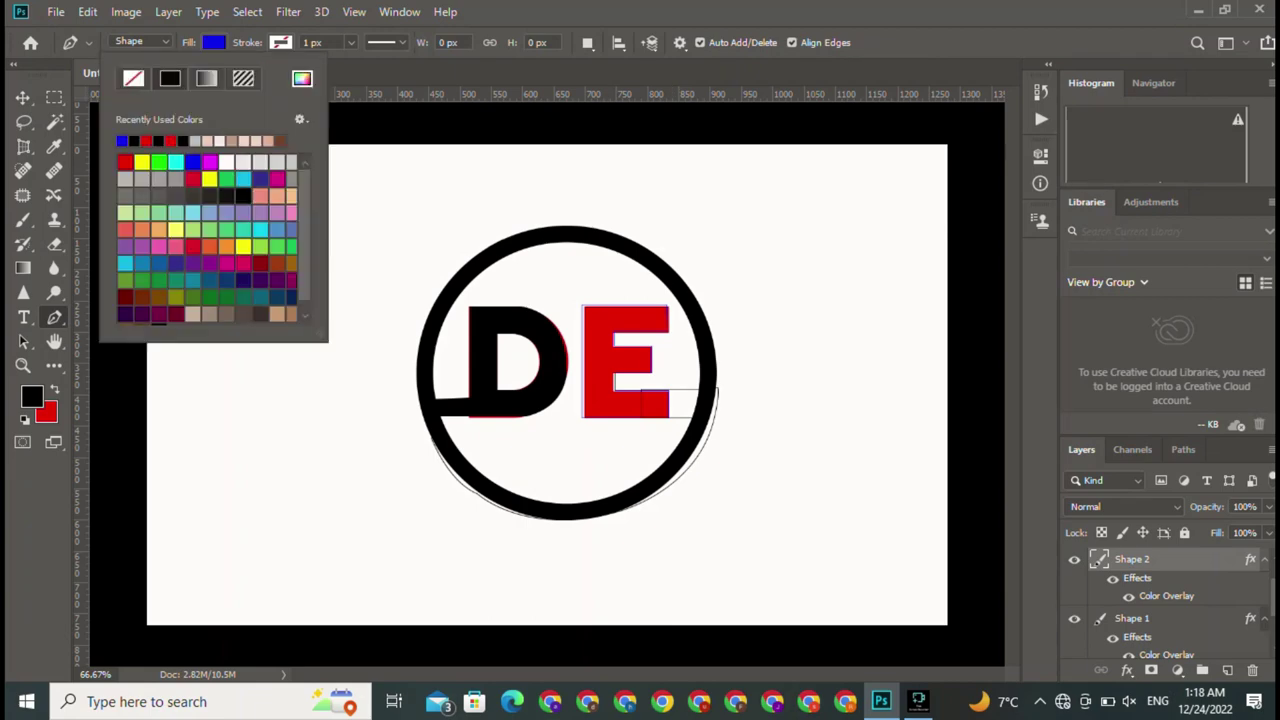
right_click(1200, 559)
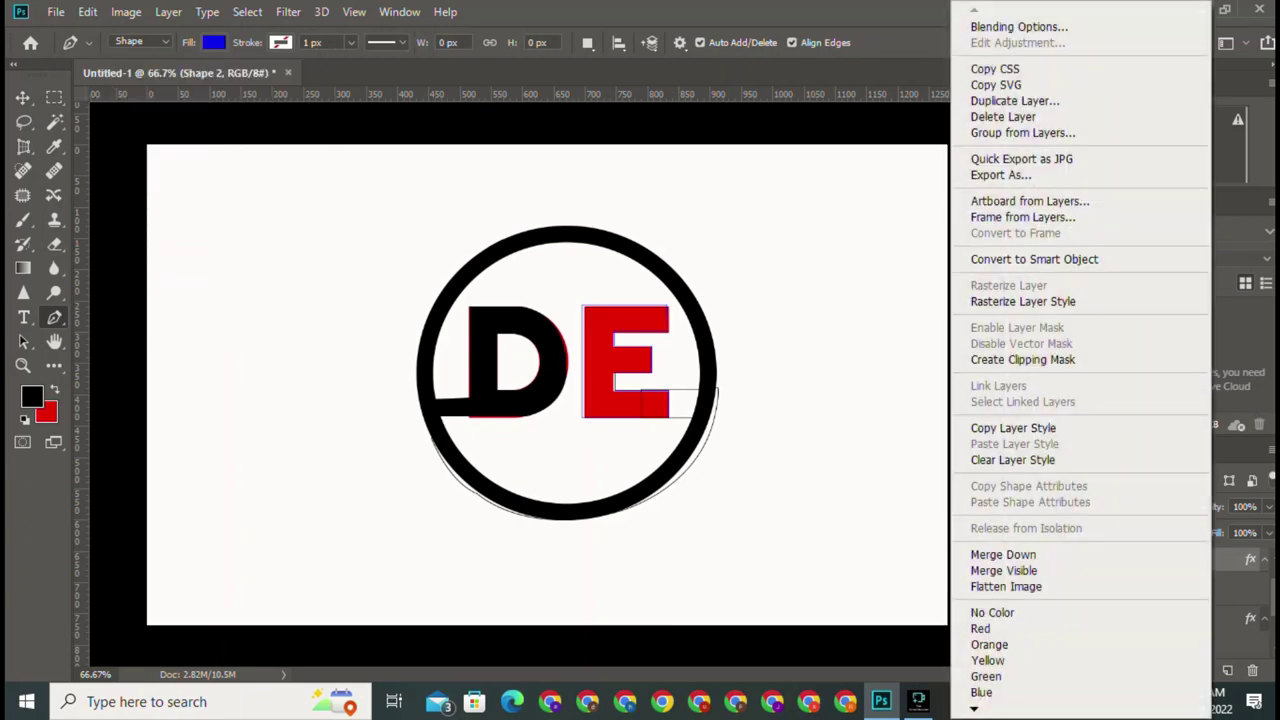
click(986, 20)
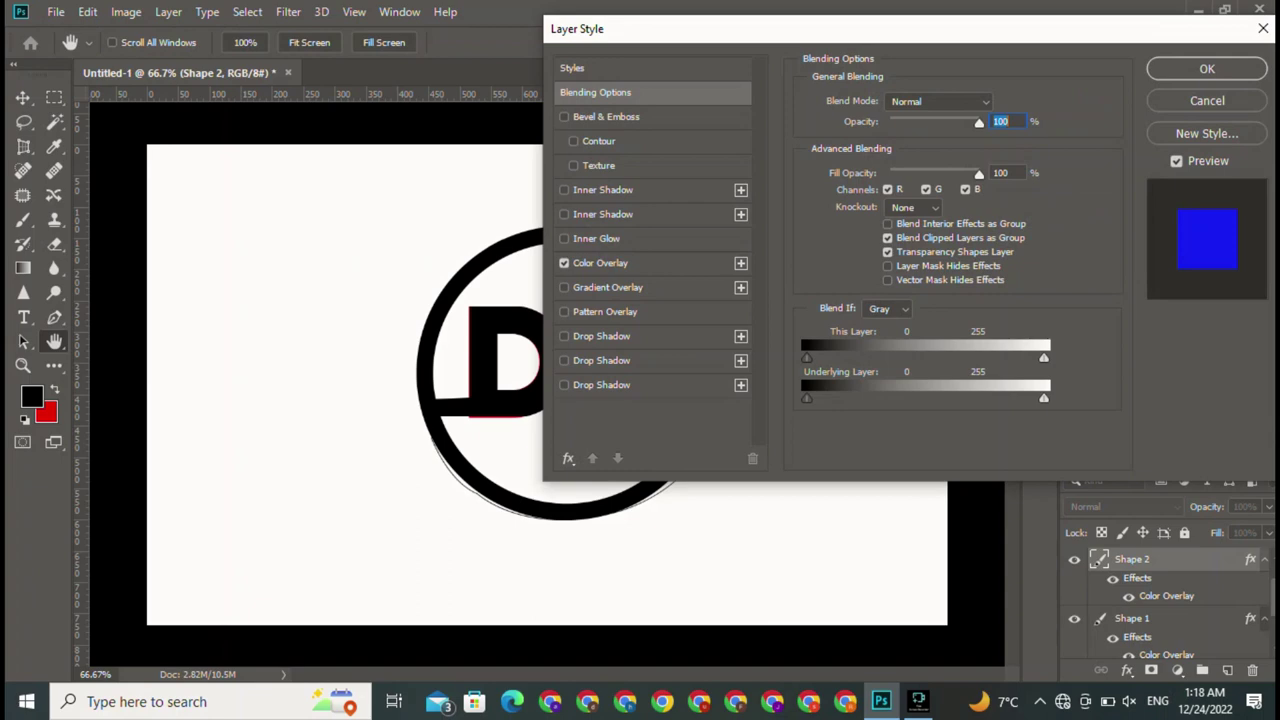
click(600, 262)
click(1207, 68)
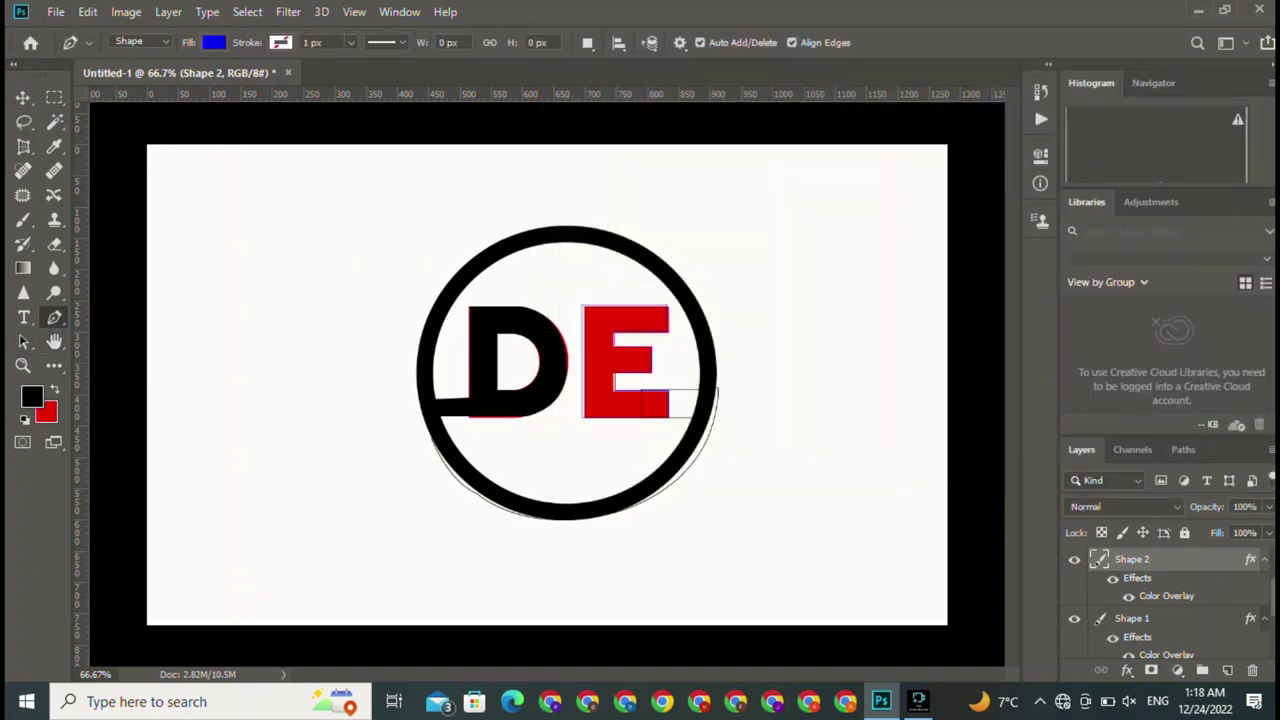
key(v)
shift+click(567, 374)
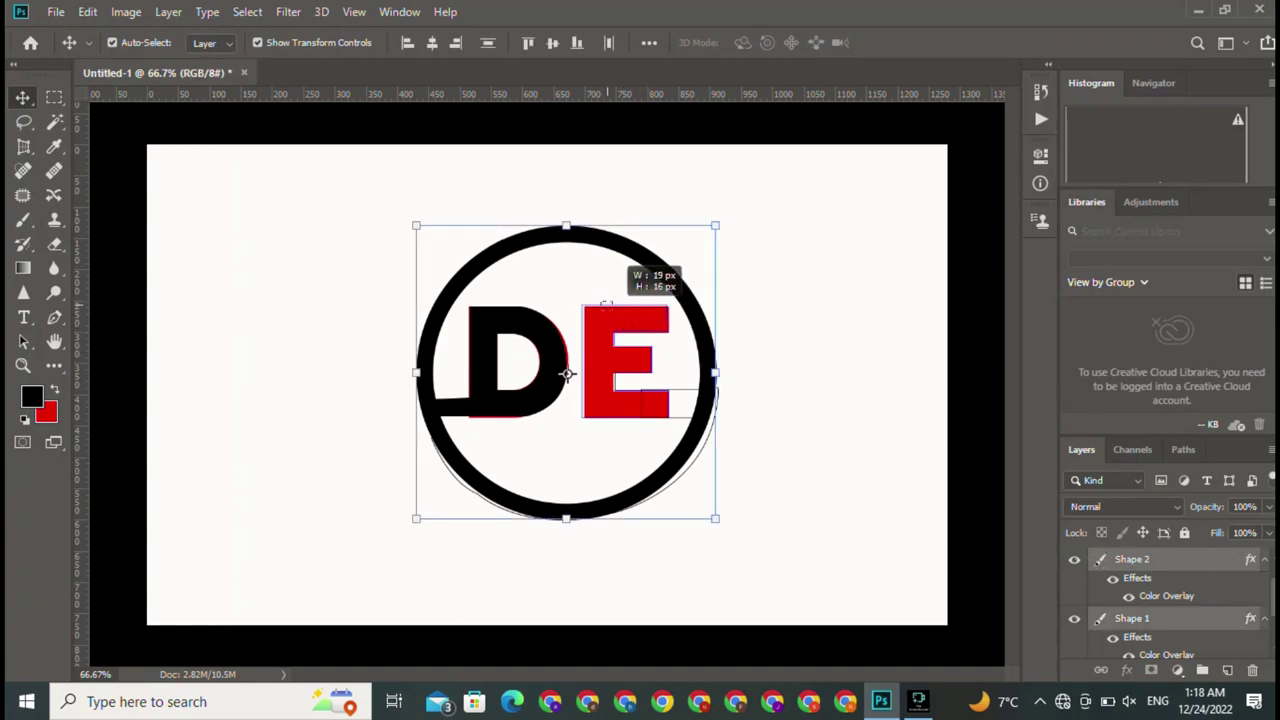
mouse_move(620, 262)
mouse_down()
mouse_move(800, 200)
mouse_move(556, 243)
mouse_move(472, 208)
mouse_move(616, 256)
mouse_up()
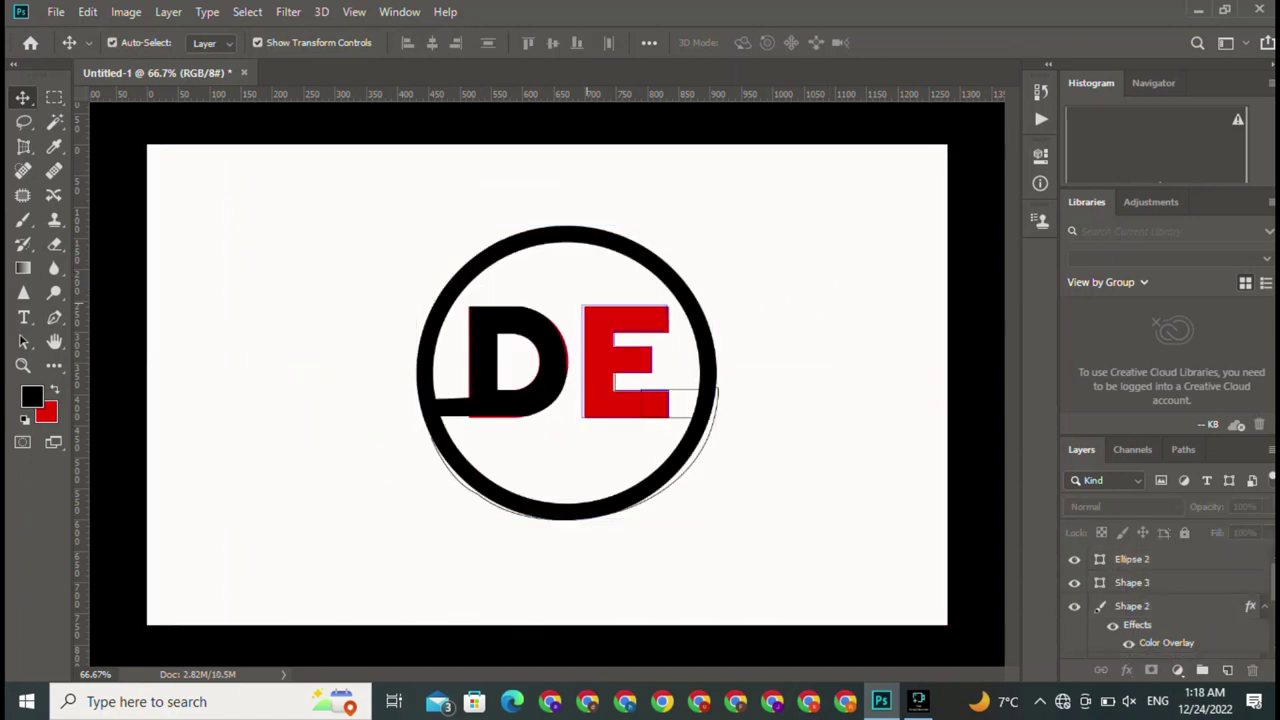
key(ctrl+z)
key(ctrl+shift+z)
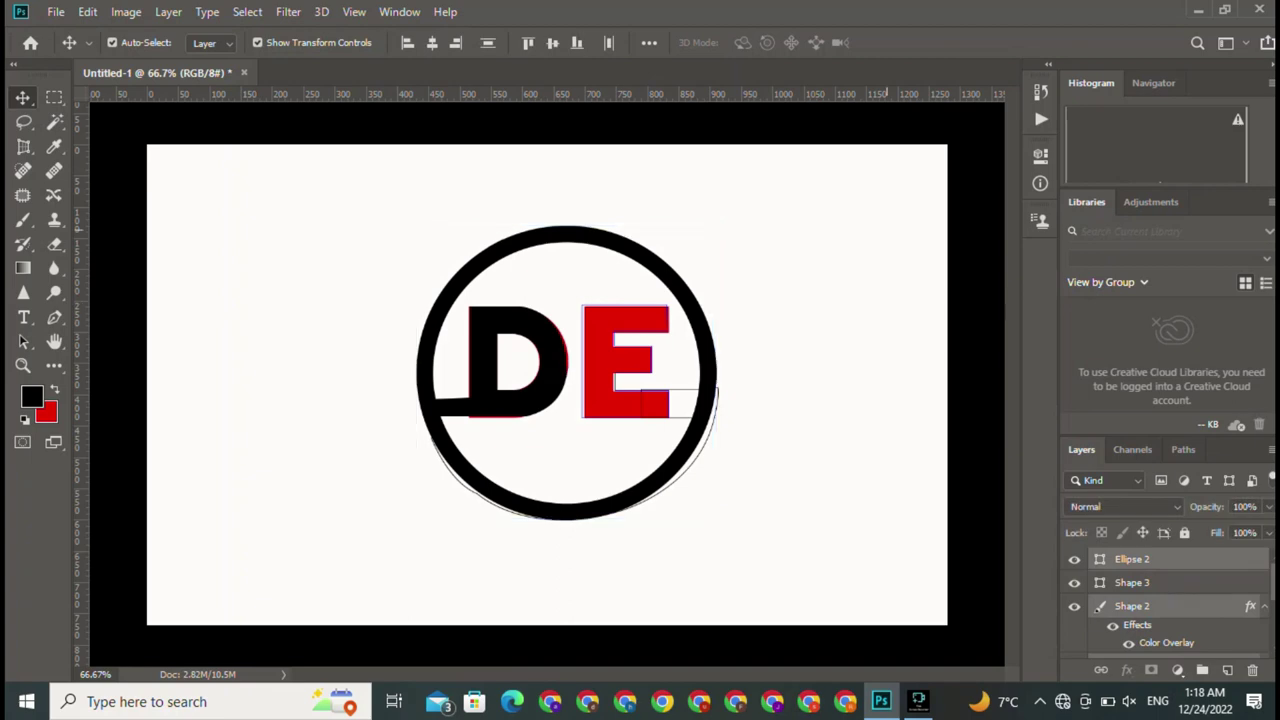
- Reset the E layer's Color Overlay style to its default settings
click(1098, 607)
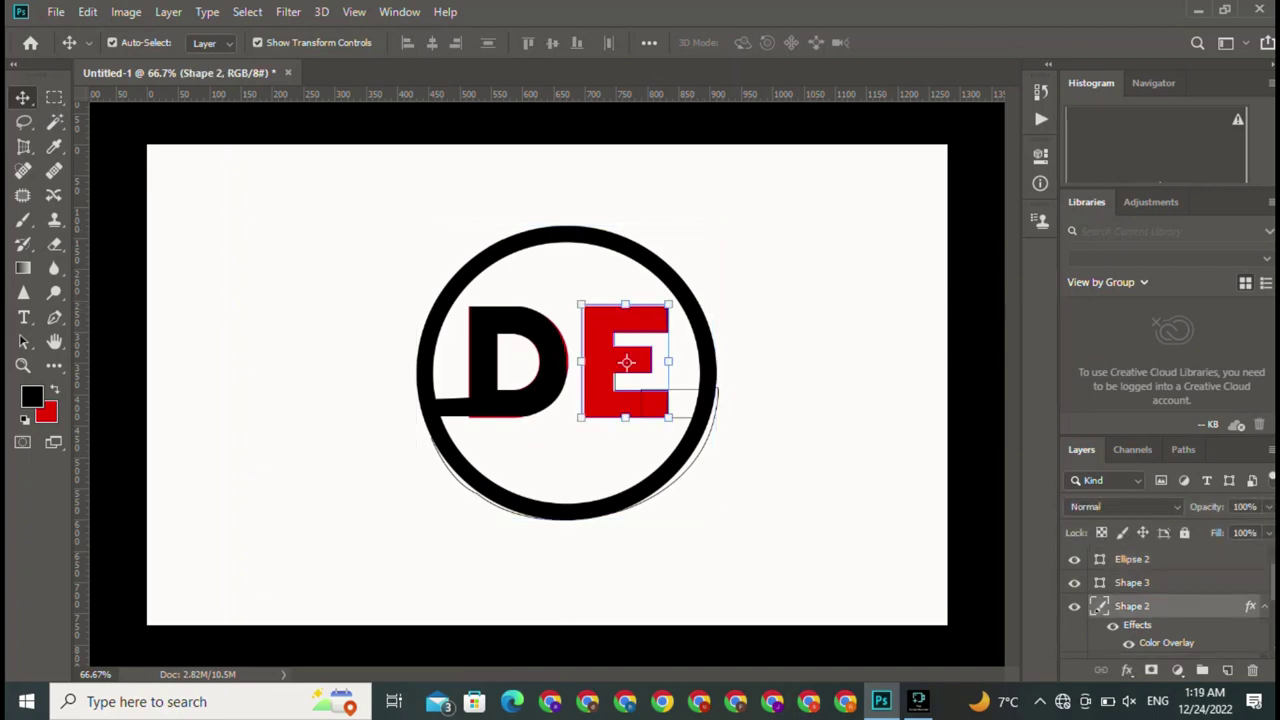
right_click(1095, 605)
click(1000, 25)
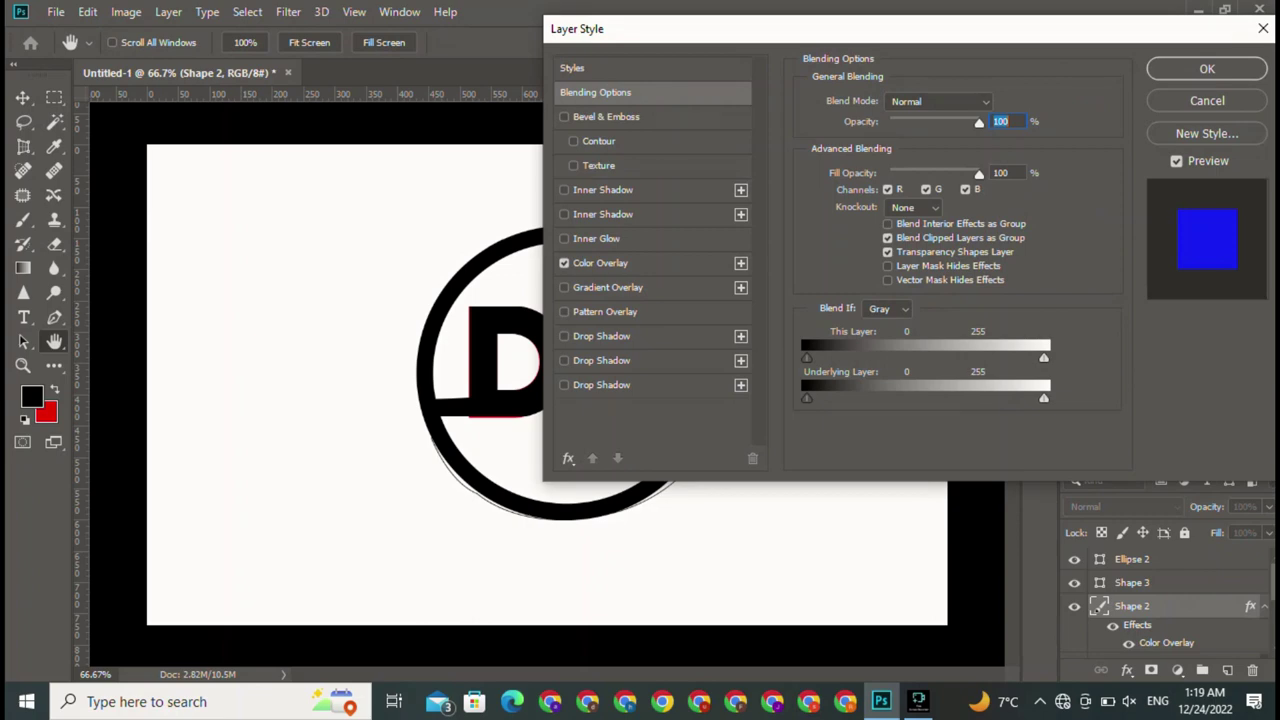
click(600, 263)
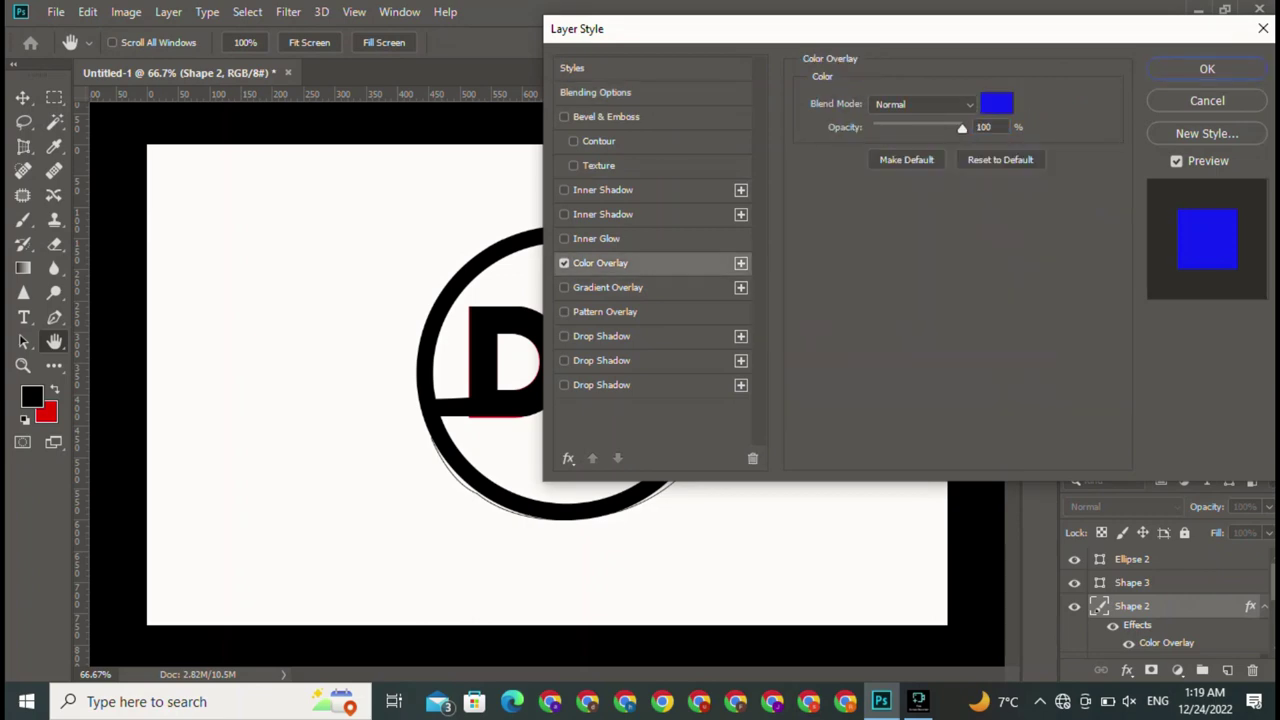
click(1000, 160)
- Set the overlay to Normal blend with colour 2d00ff, then select several logo layers
mouse_move(1000, 28)
mouse_down()
mouse_move(1057, 303)
mouse_move(1175, 154)
mouse_up()
click(1097, 229)
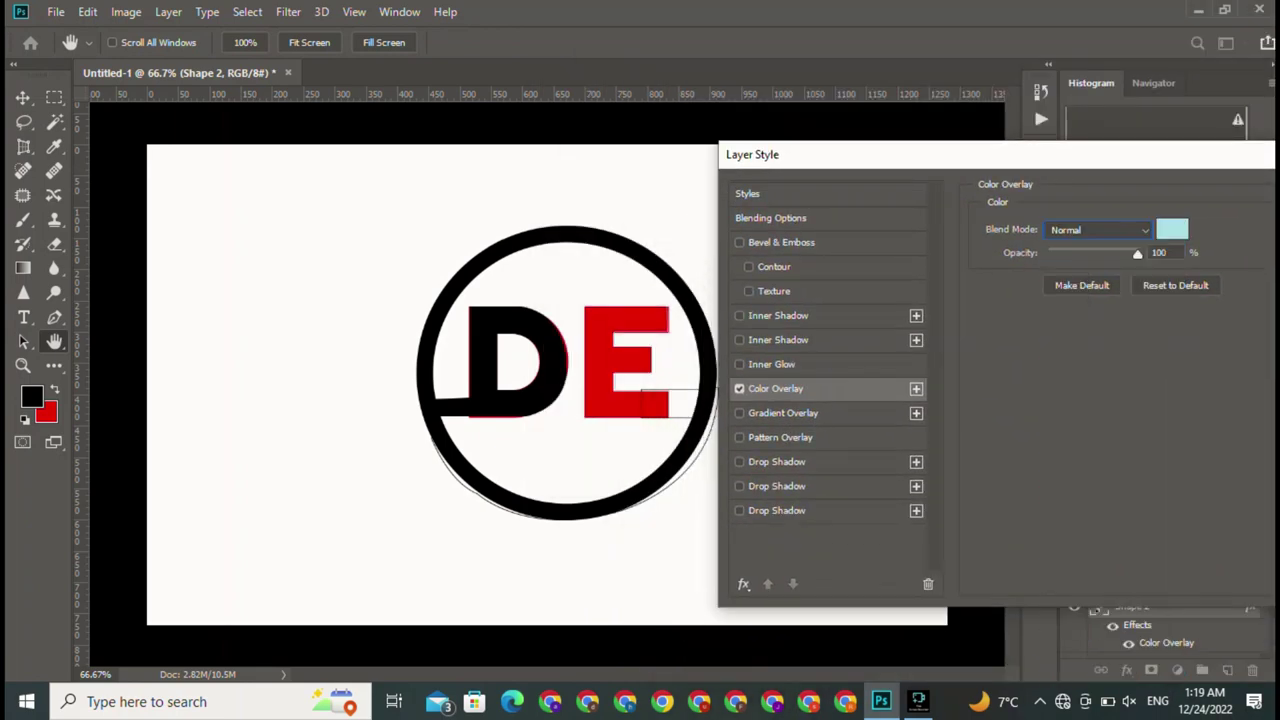
click(1172, 229)
text(2d00ff)
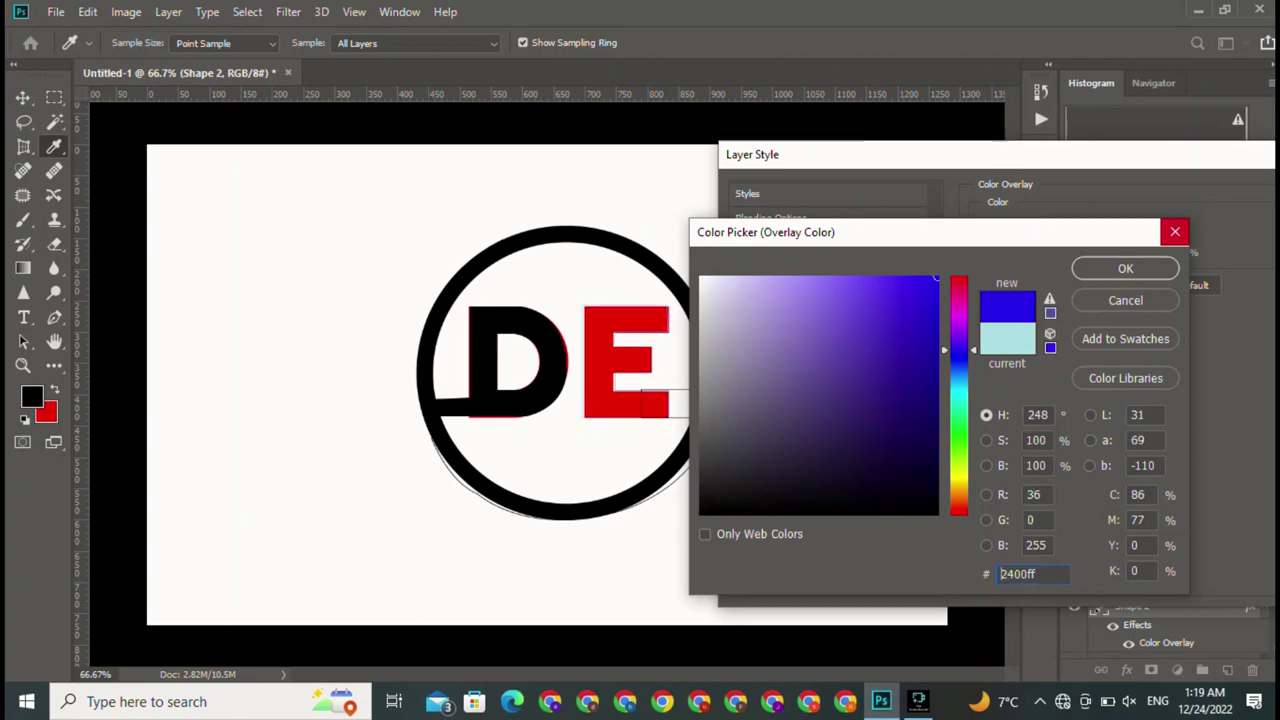
key(Return)
drag(850, 154, 680, 171)
click(1208, 194)
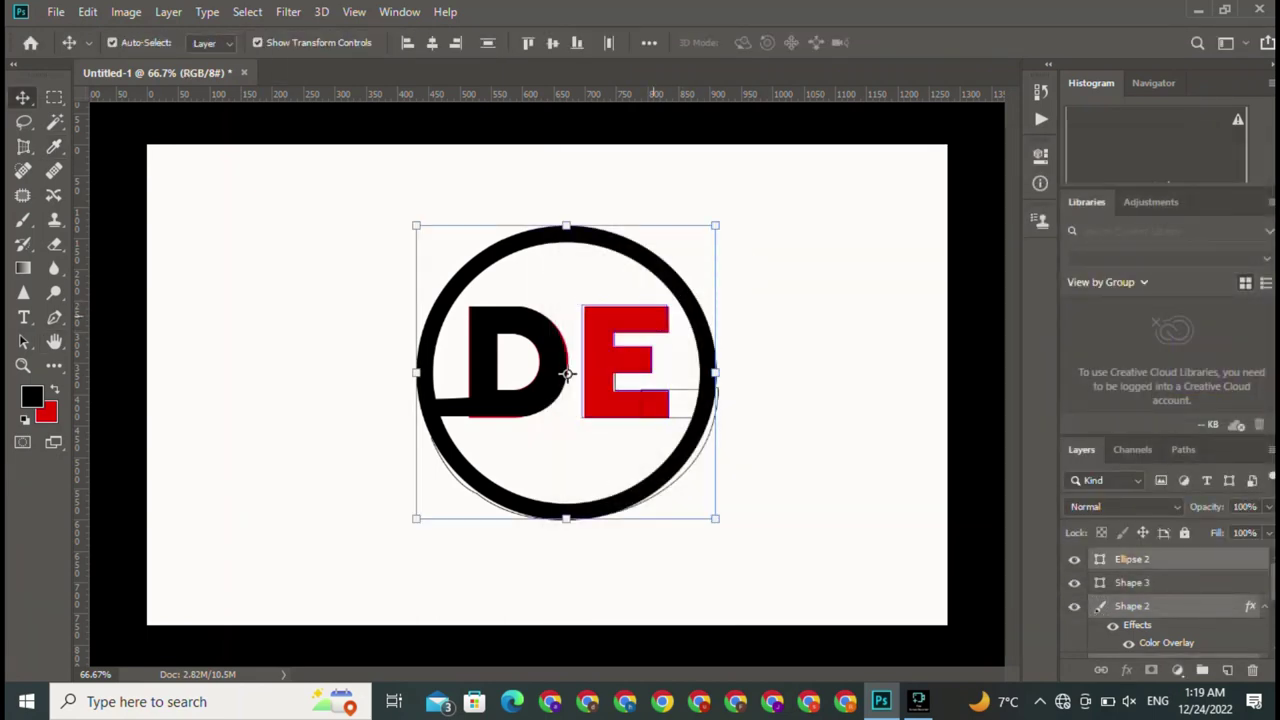
scroll(1165, 600, down, 1)
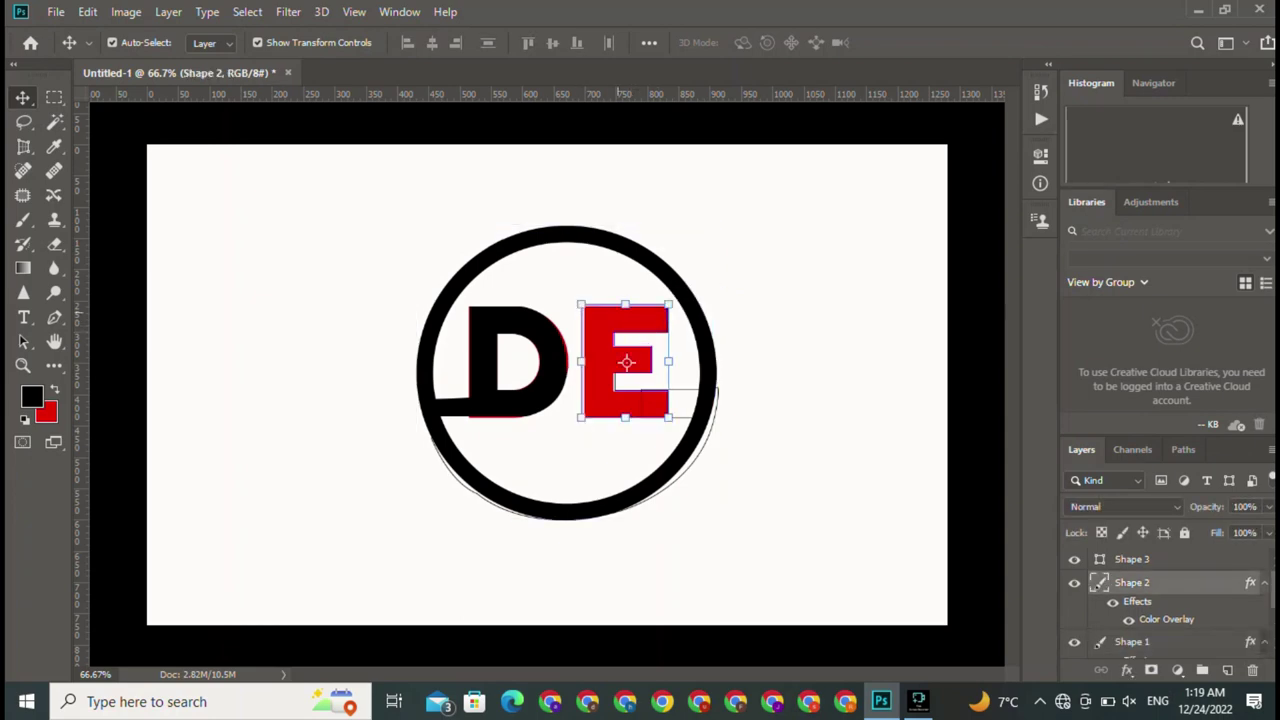
drag(617, 318, 566, 374)
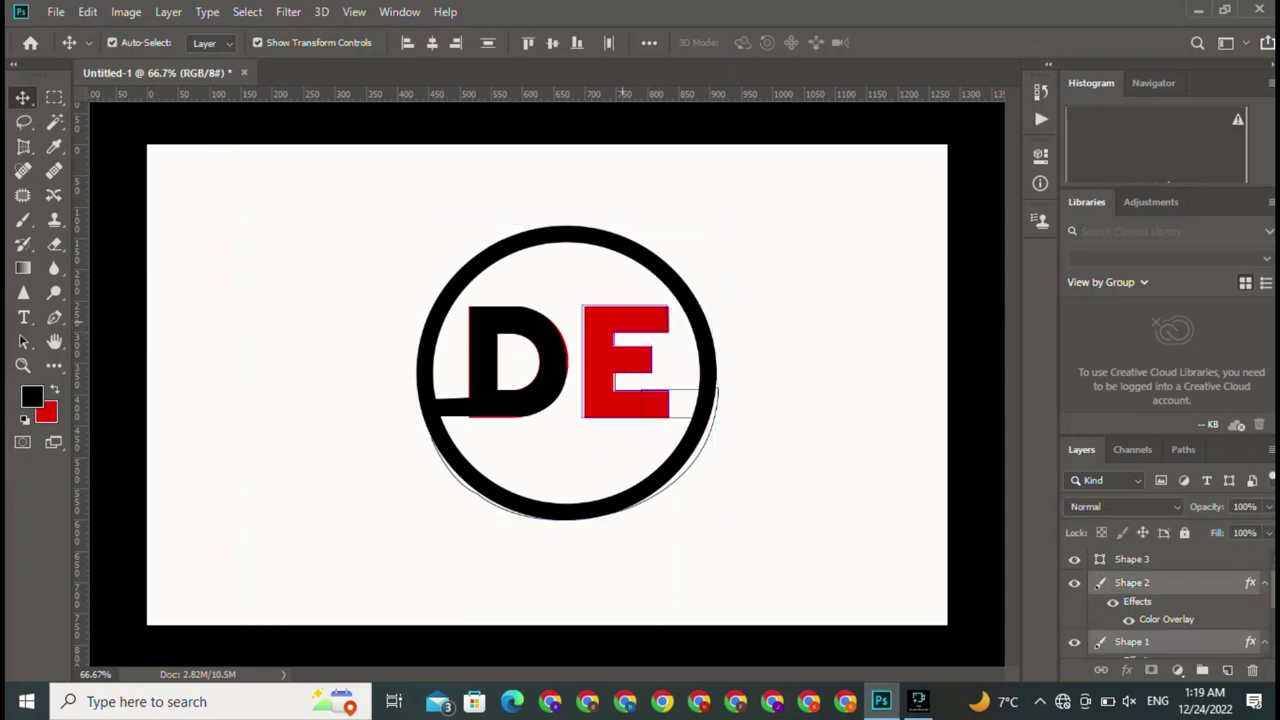
- Select the lower ring piece's layer, closing the layer menu without merging
right_click(566, 374)
click(600, 354)
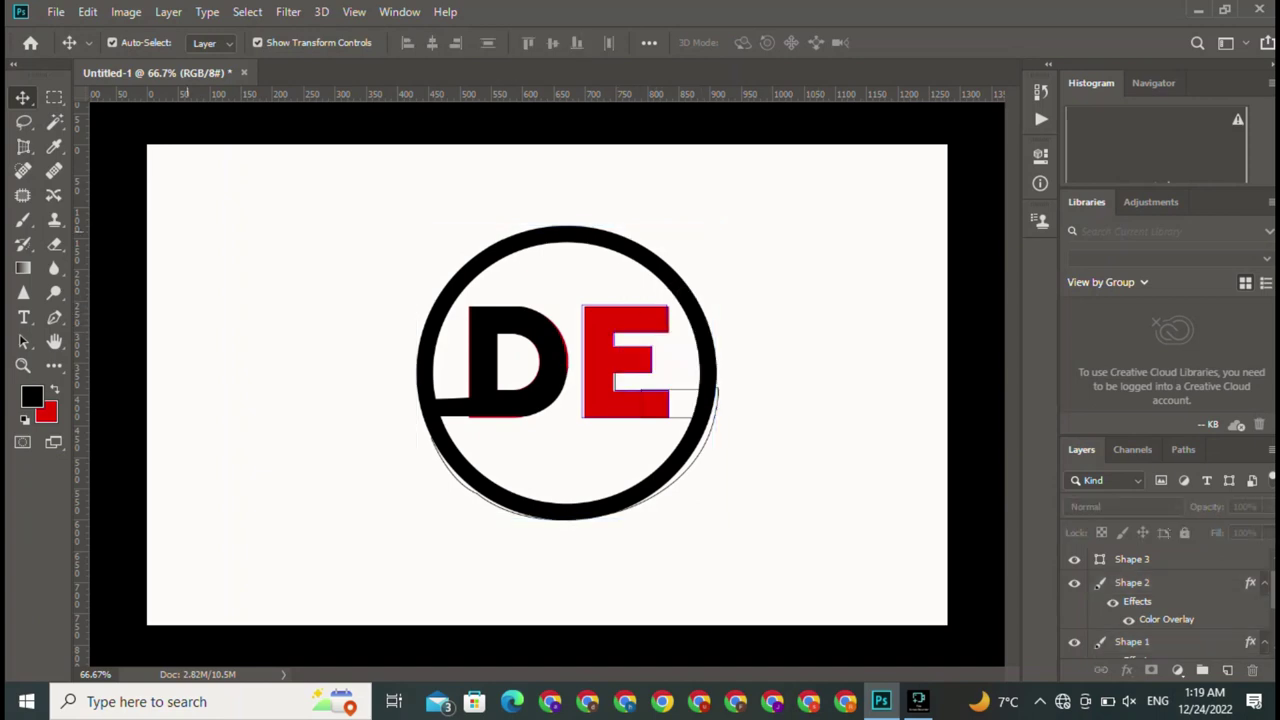
click(1132, 559)
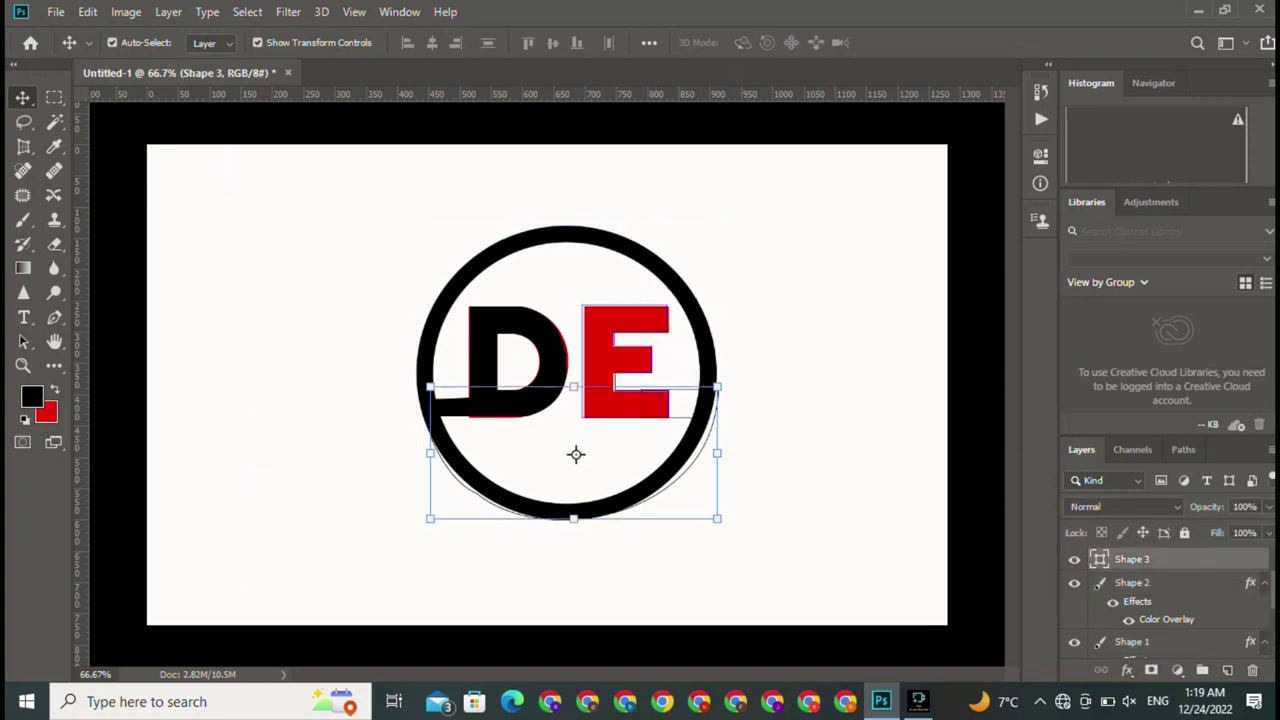
right_click(1168, 582)
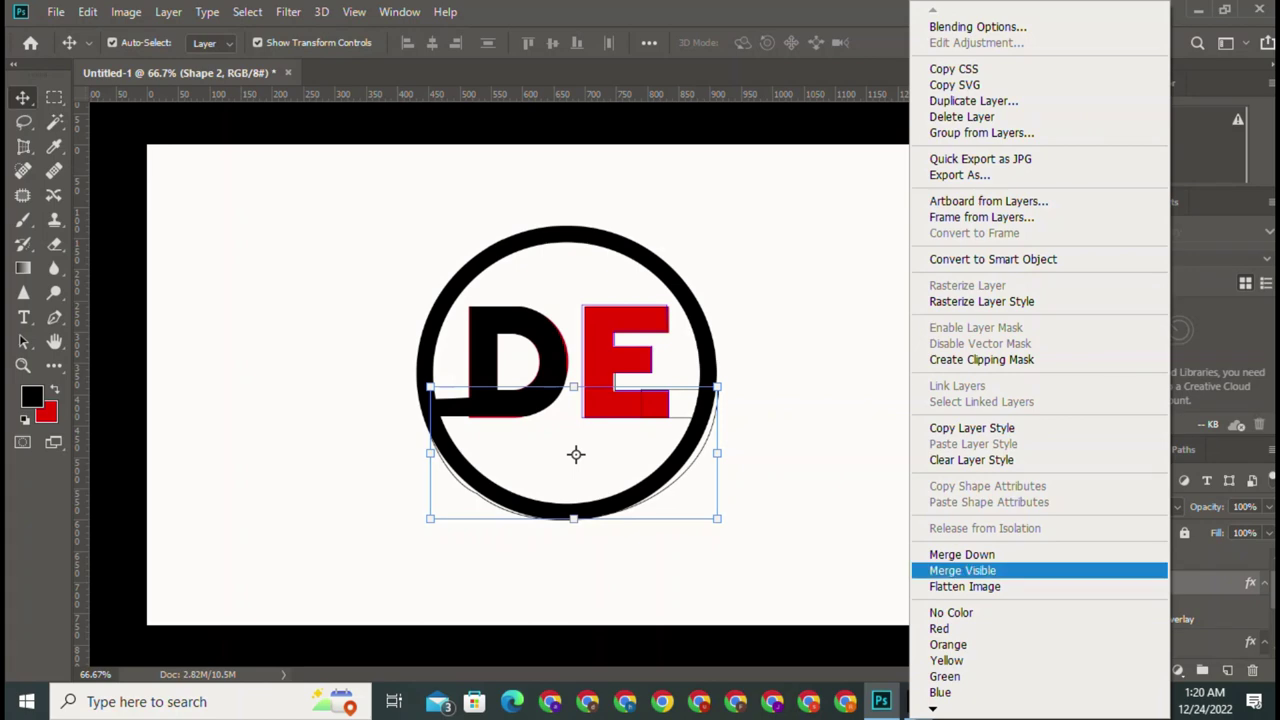
key(Escape)
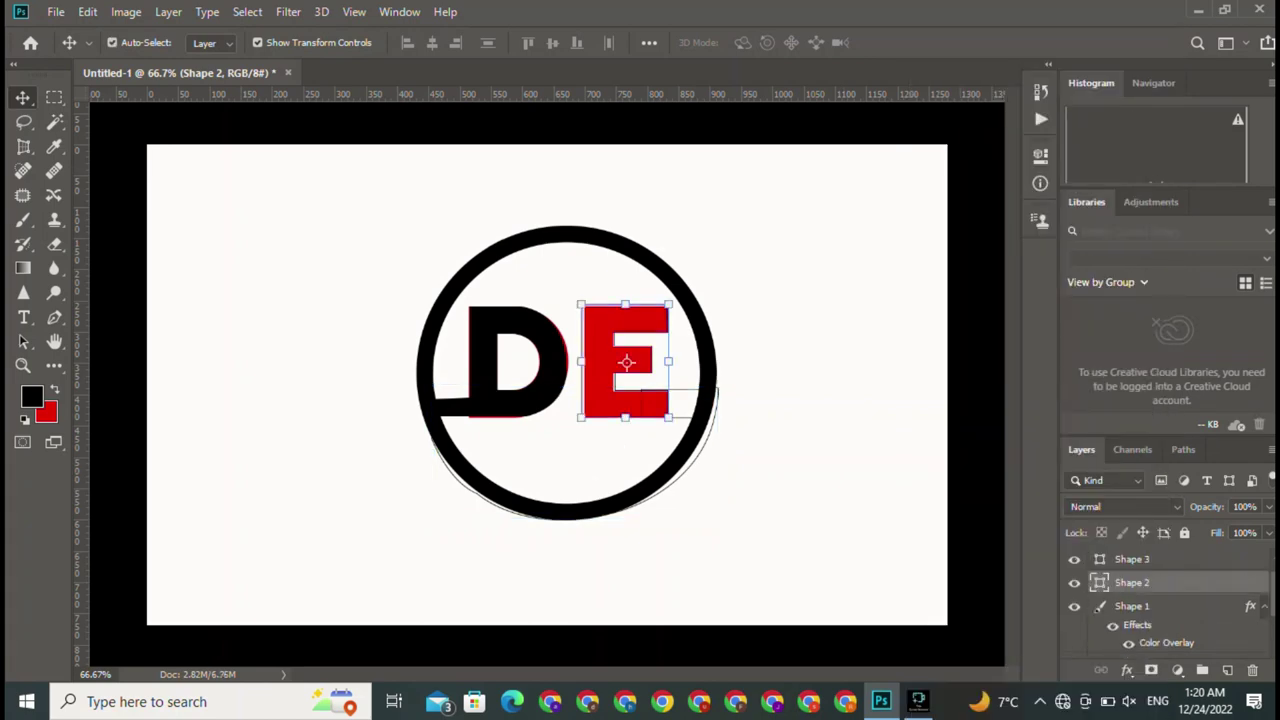
- Review the E layer's Color Overlay settings and its layer command menus
right_click(1168, 582)
click(998, 26)
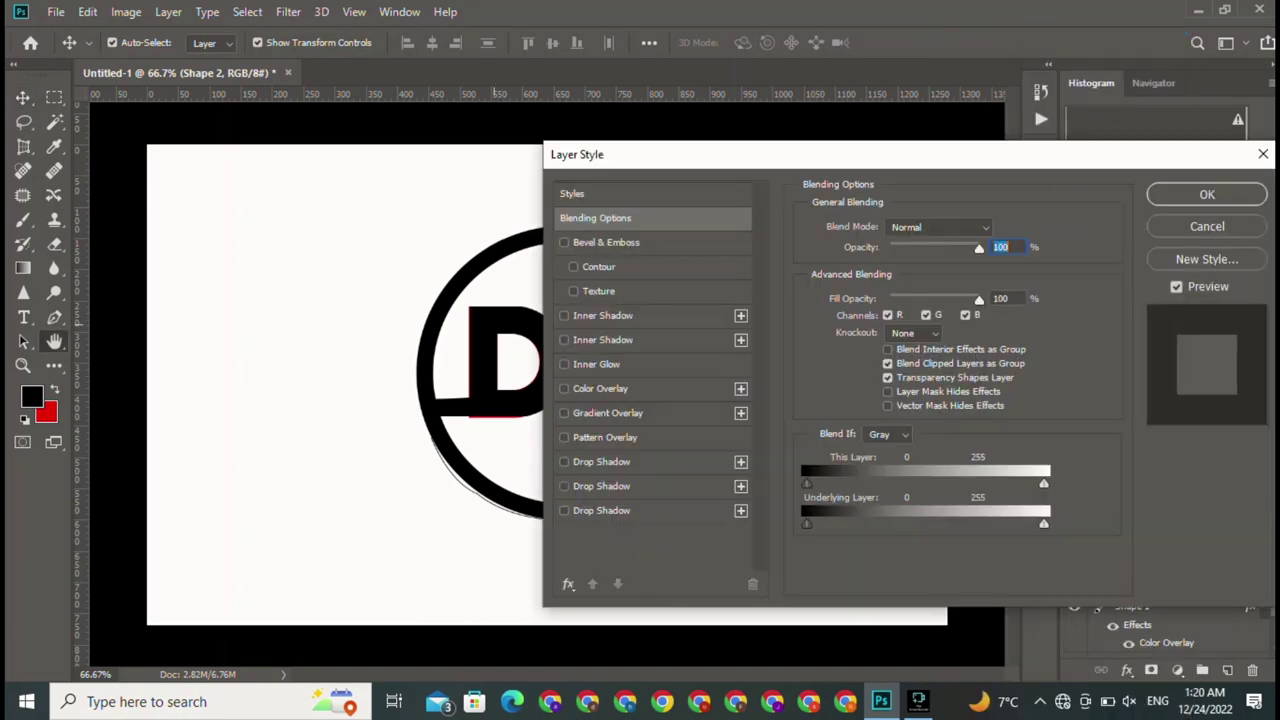
click(600, 388)
click(1207, 194)
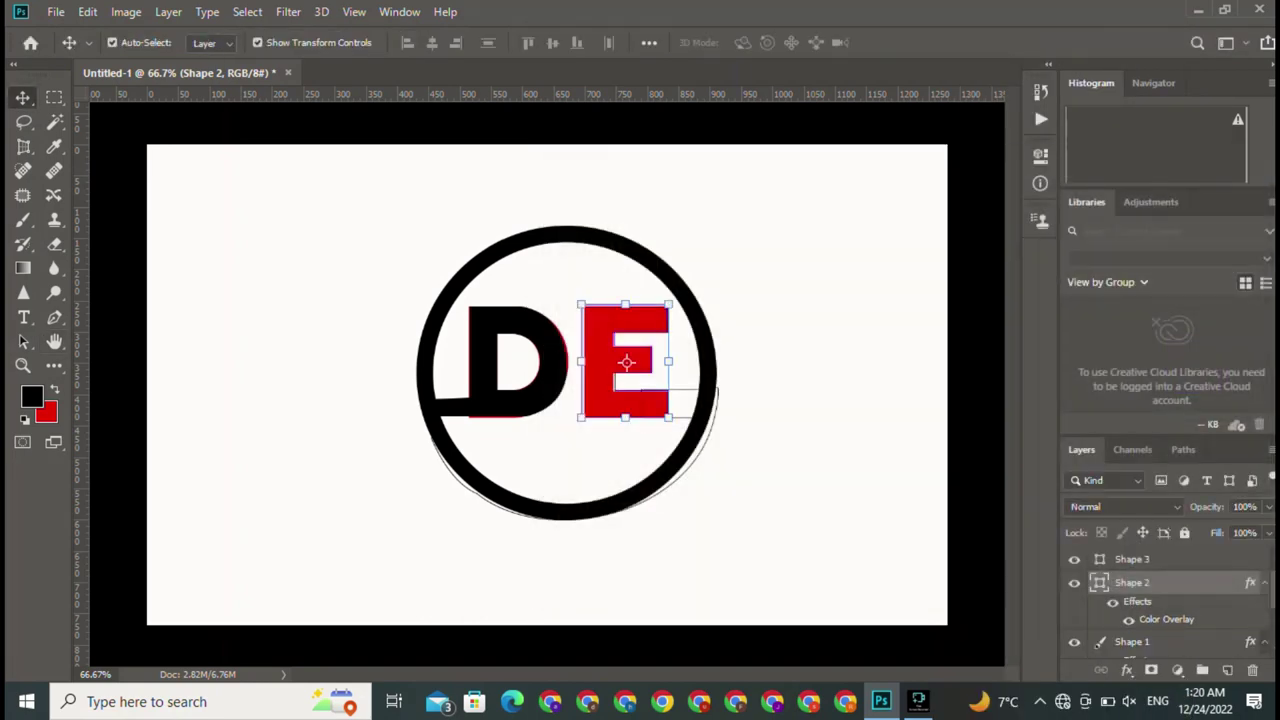
right_click(612, 337)
right_click(1185, 582)
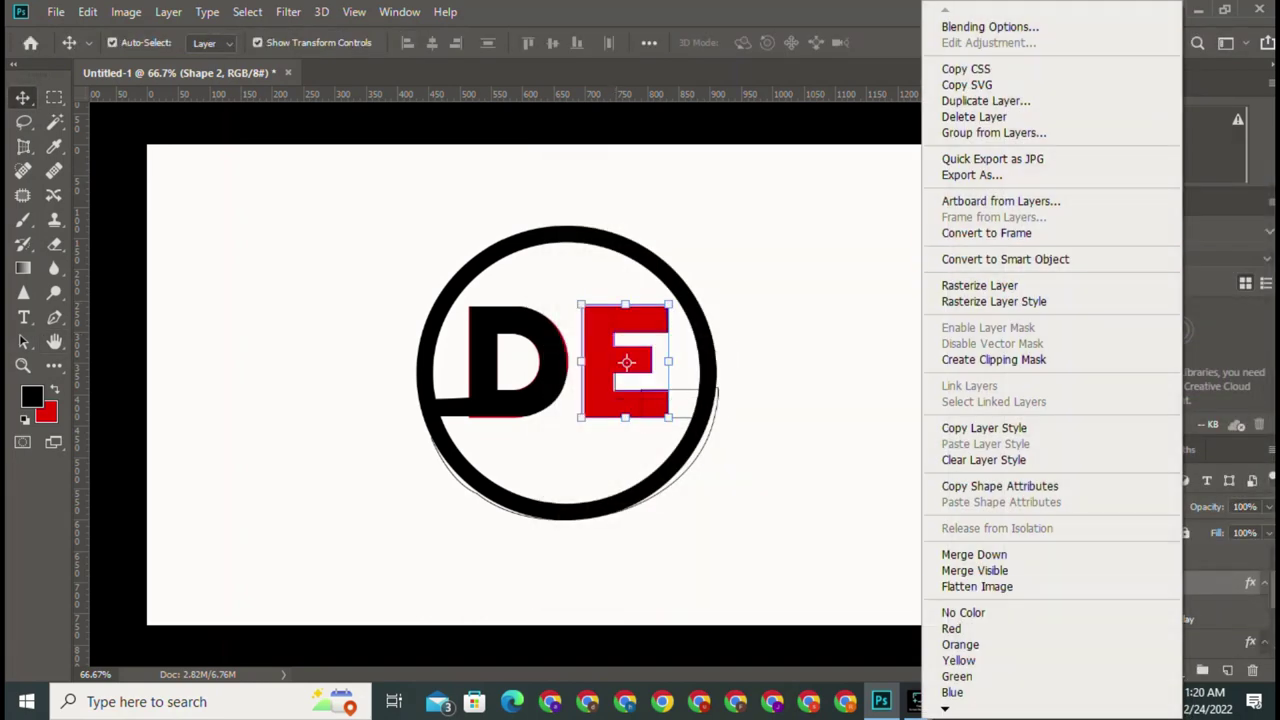
key(Escape)
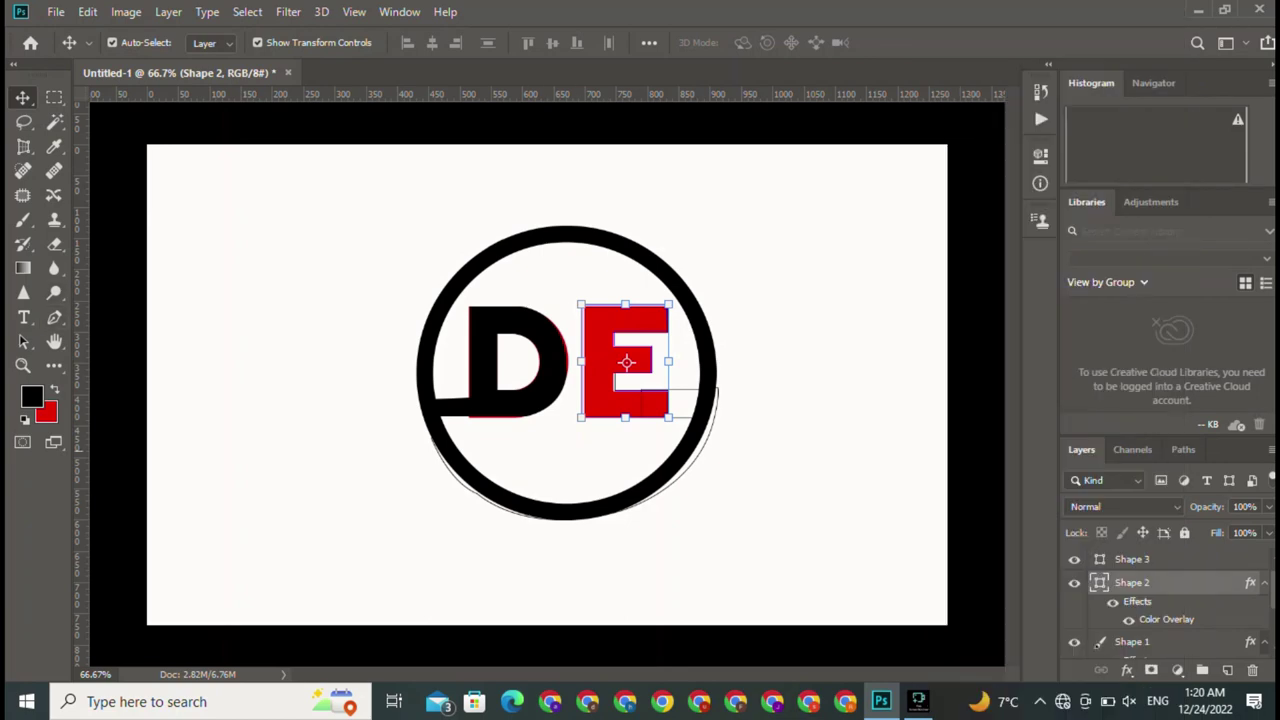
click(54, 317)
- Fill the E shape with blue from the fill swatches
click(213, 42)
click(192, 162)
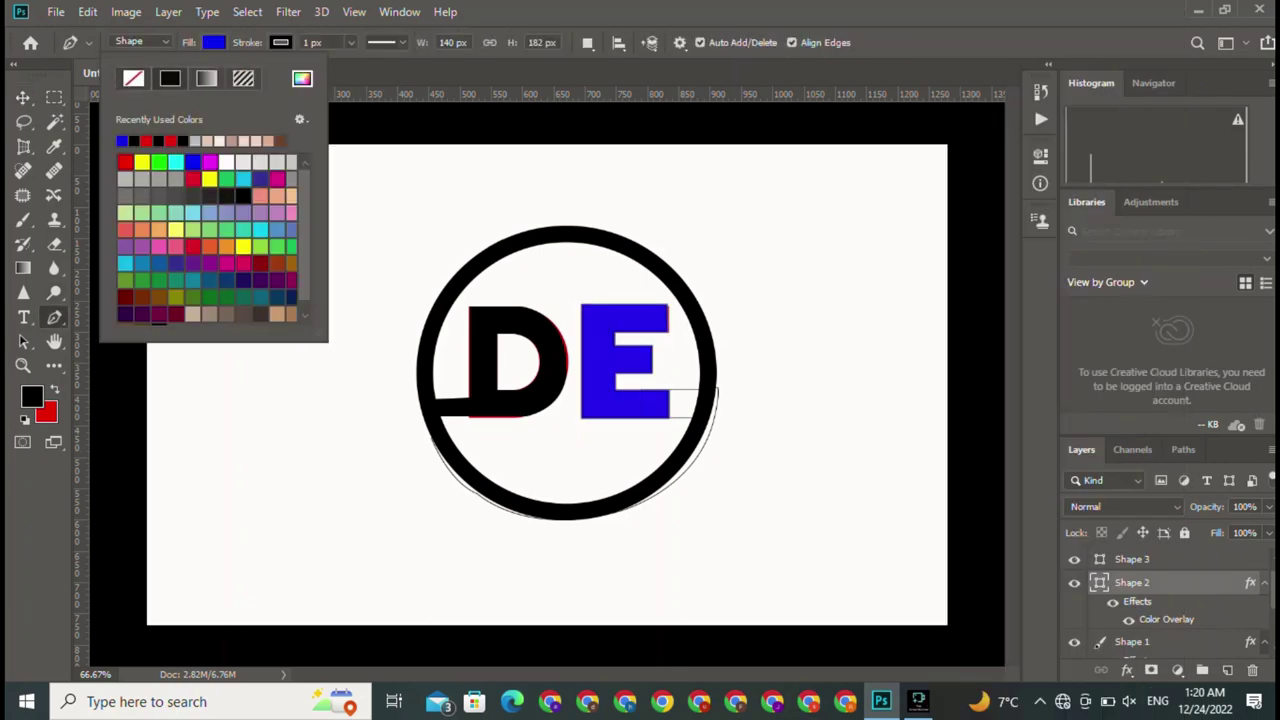
key(Escape)
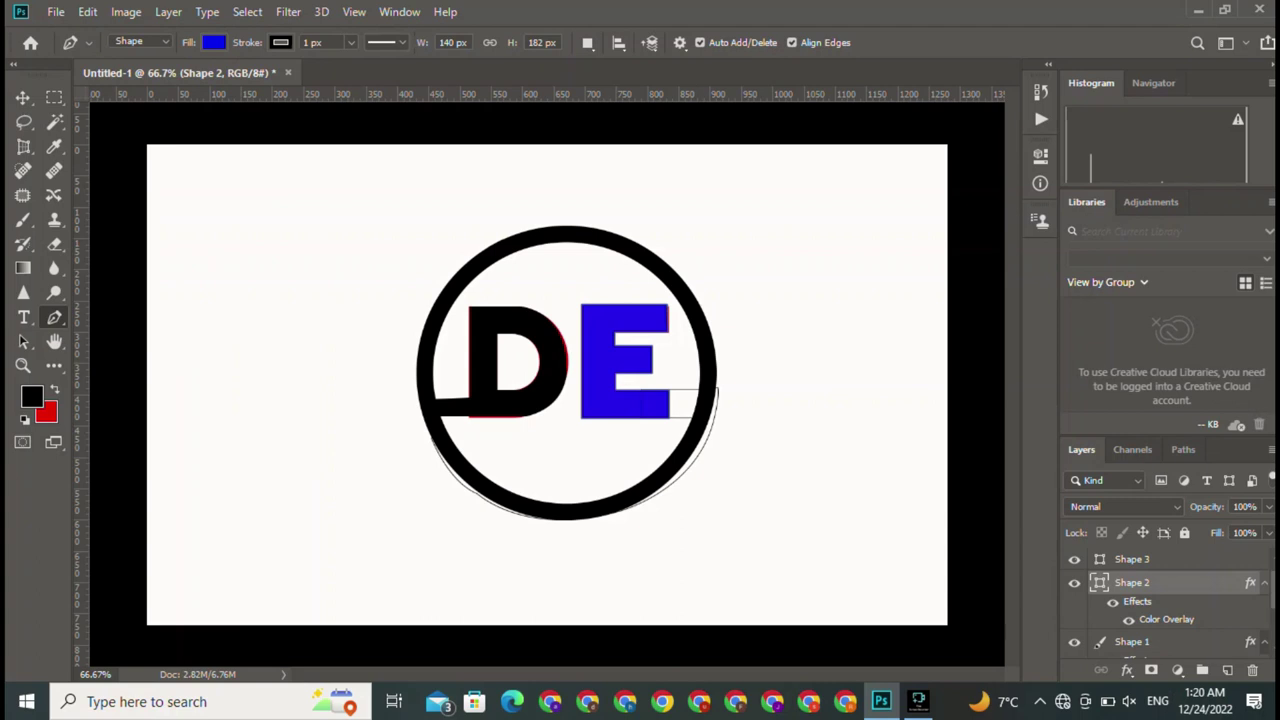
- Select the arc beneath the ring and check the layers under it
key(v)
click(575, 455)
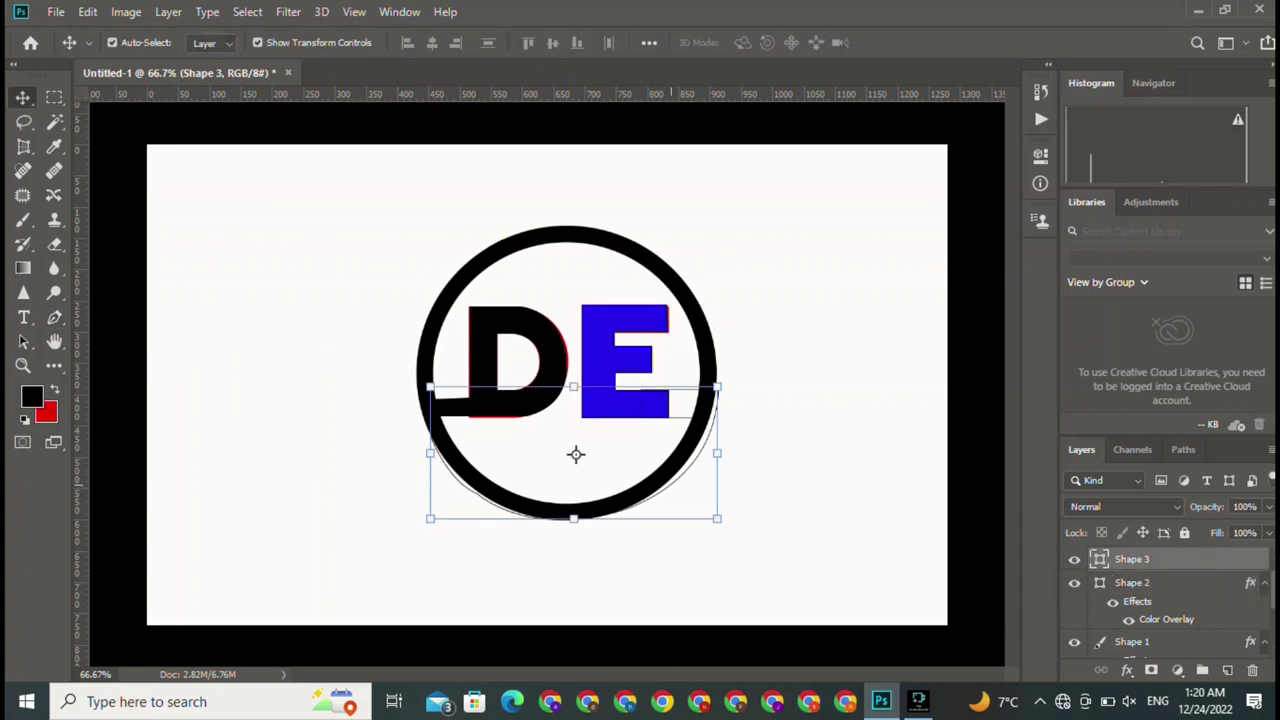
right_click(671, 484)
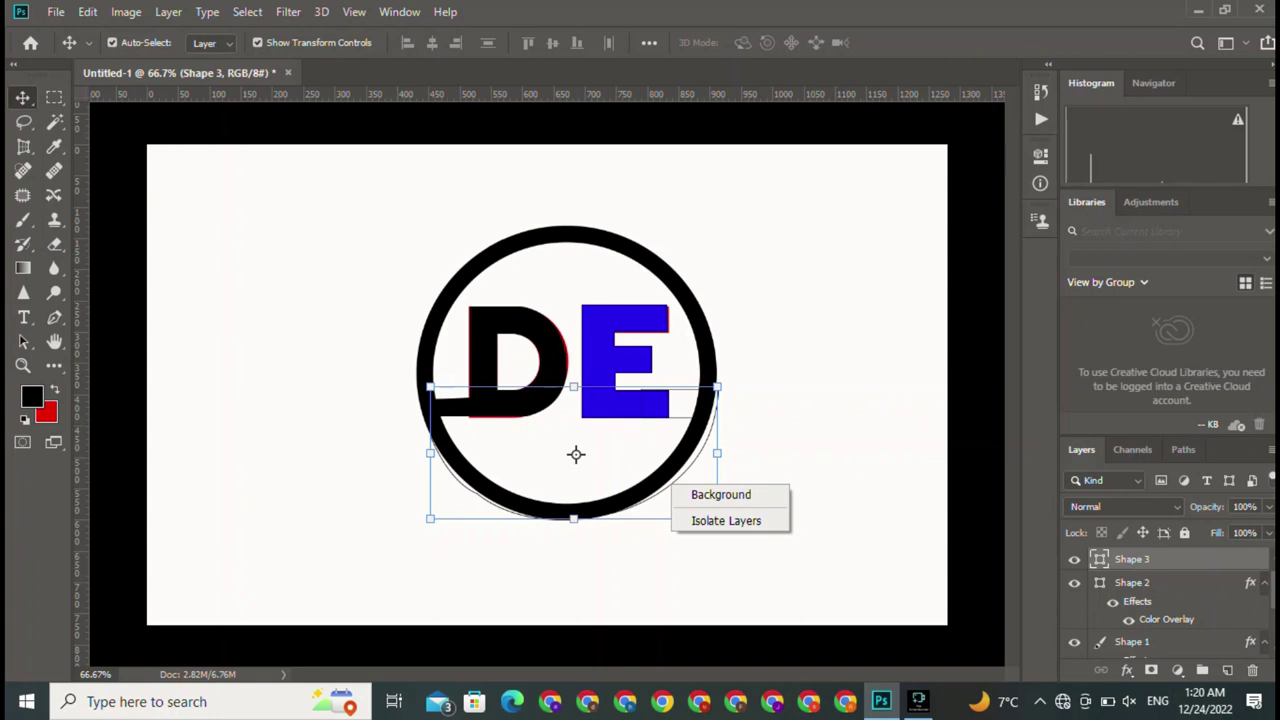
key(Escape)
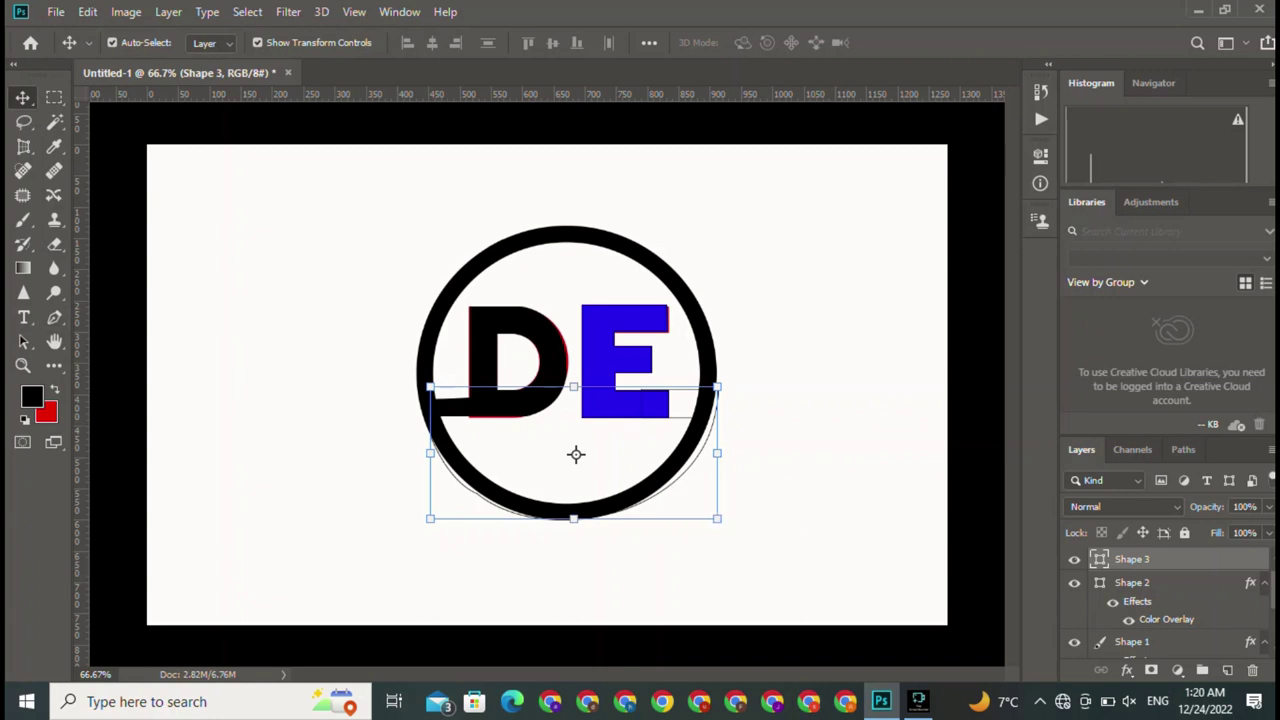
- Give the lower arc a blue fill and no stroke
key(p)
click(213, 42)
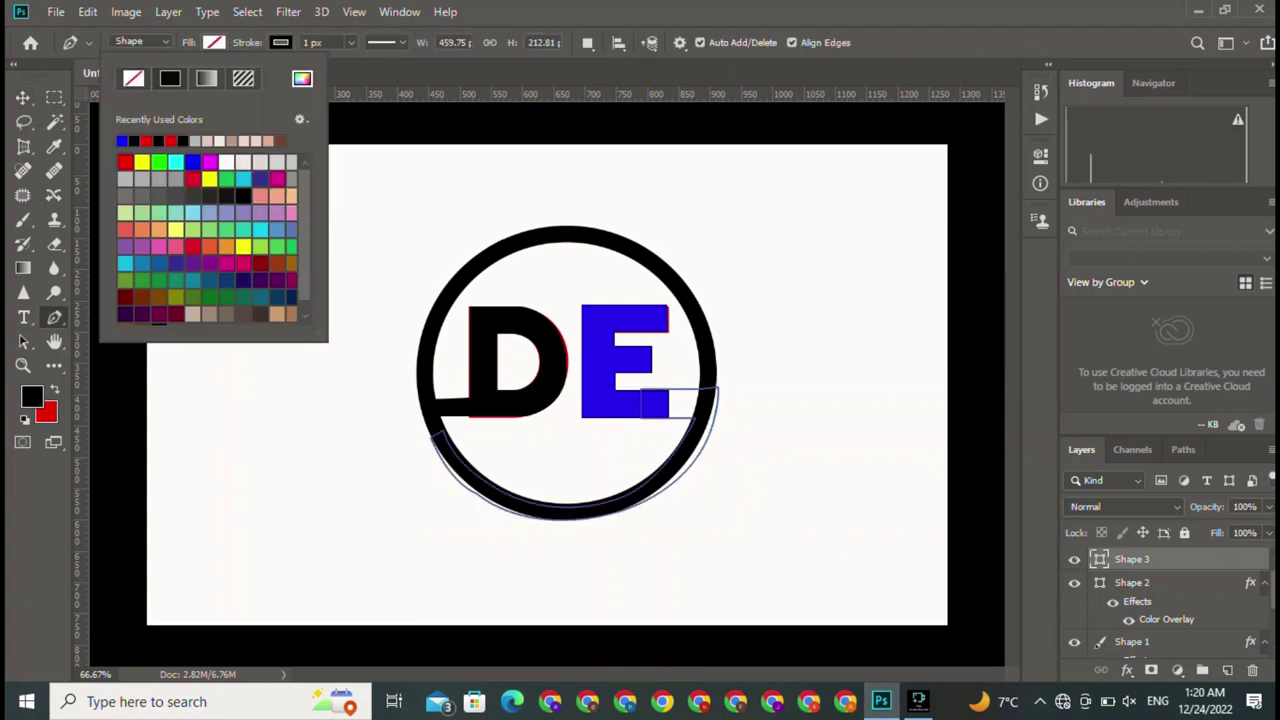
click(122, 140)
click(280, 42)
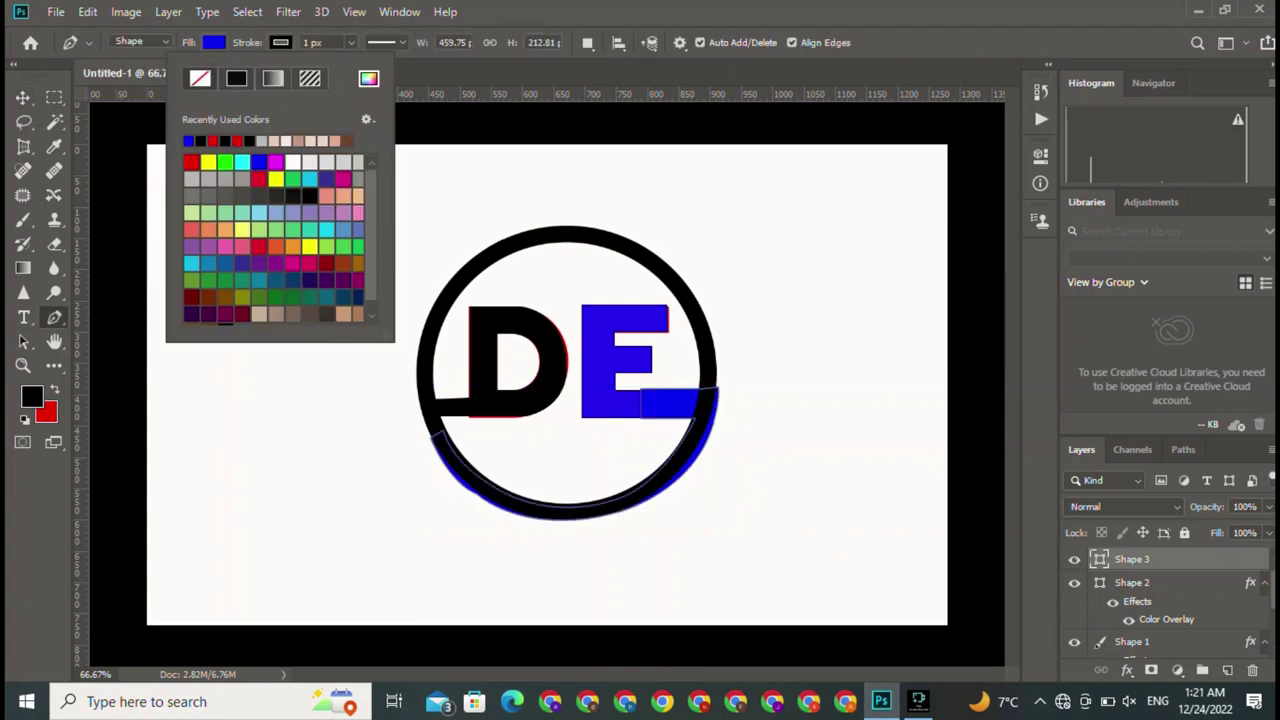
click(197, 78)
- Remove the E's outline, then move the blue arc down below the ring
key(v)
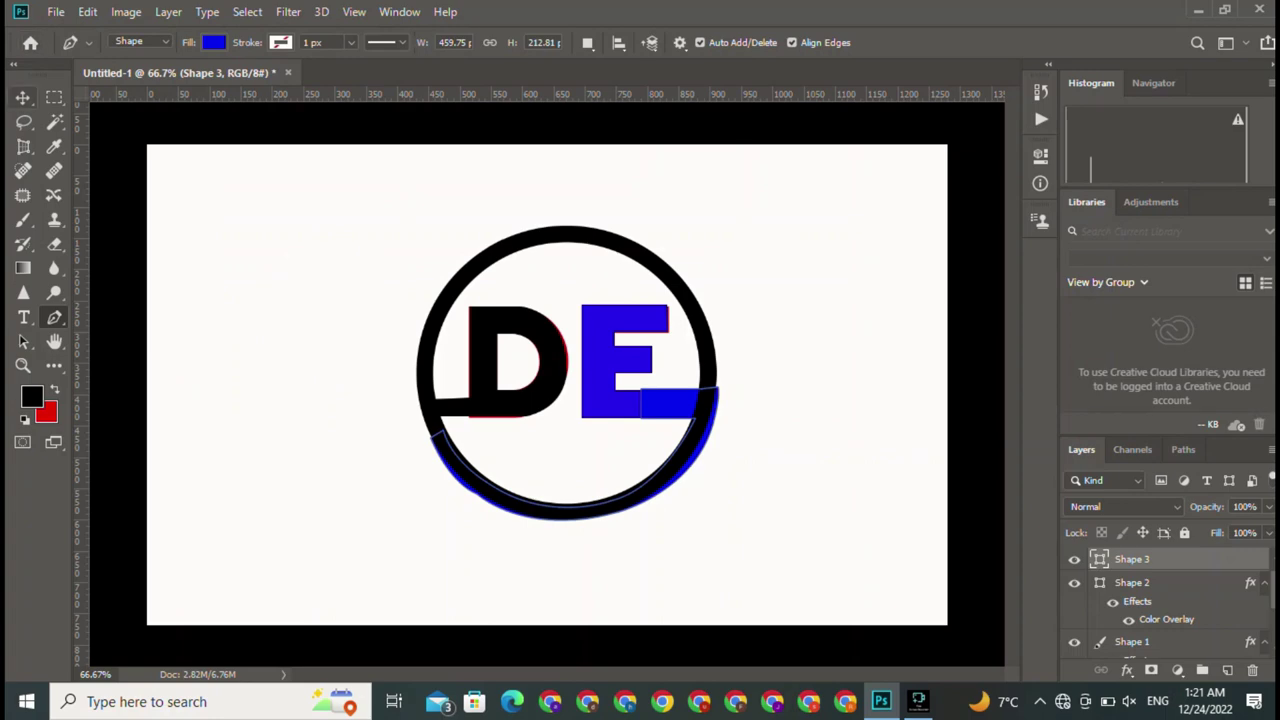
click(640, 365)
key(p)
click(280, 42)
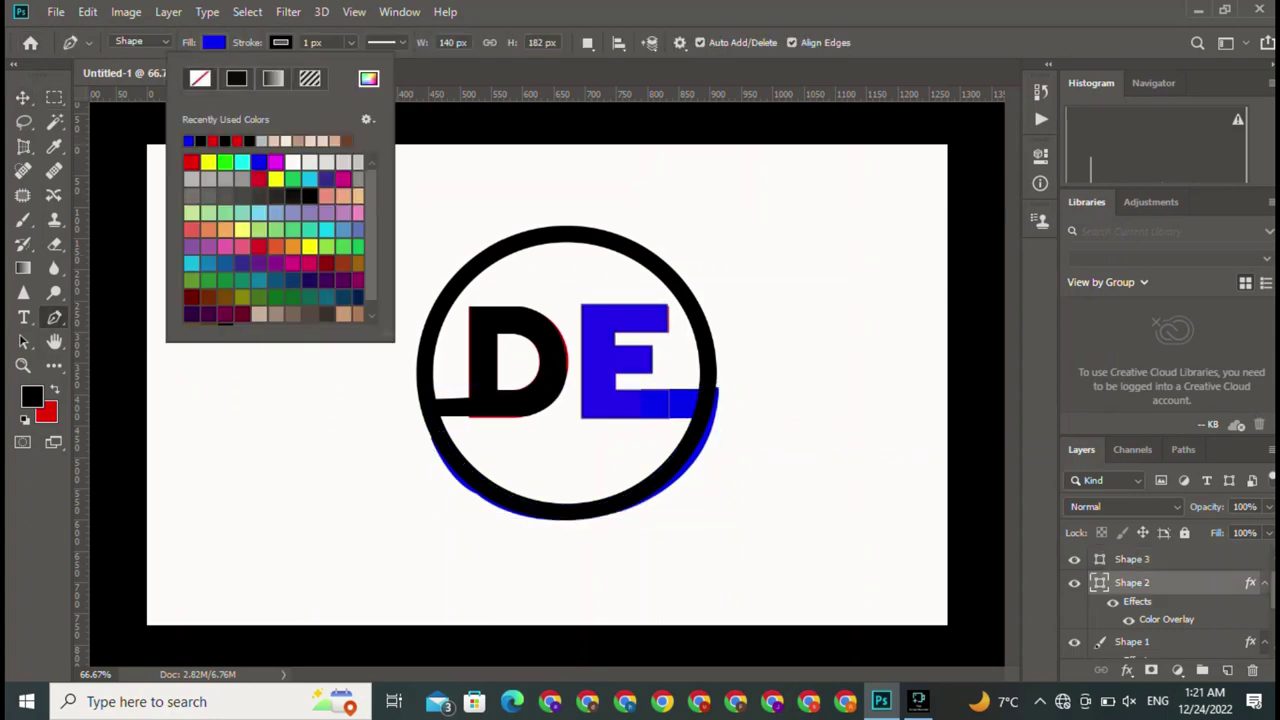
click(192, 78)
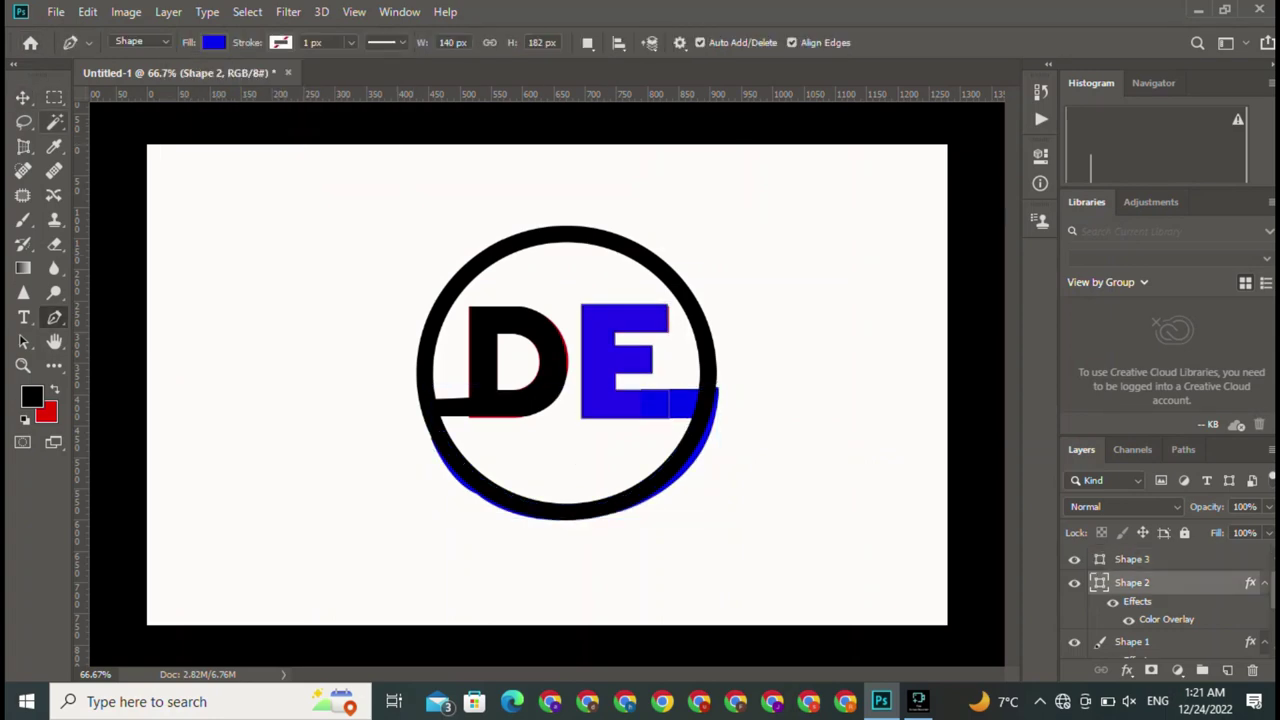
click(22, 97)
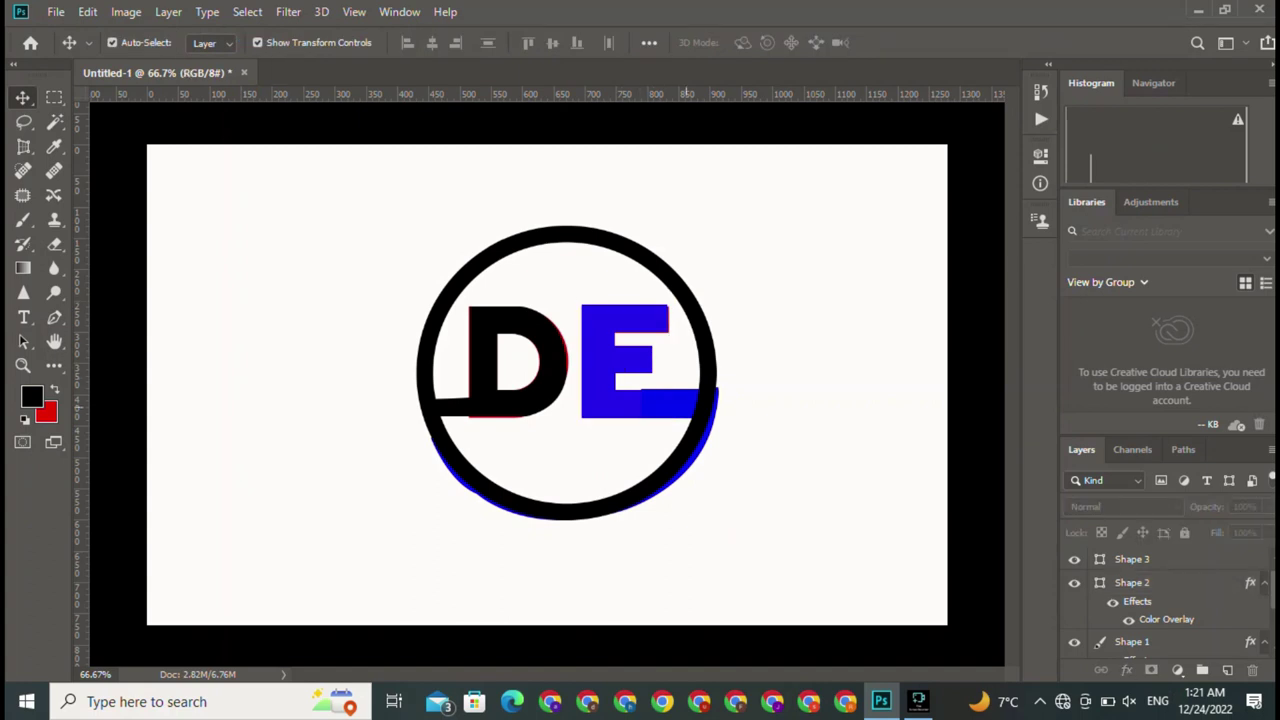
mouse_move(700, 405)
mouse_down()
mouse_move(461, 396)
mouse_move(700, 481)
mouse_up()
- Duplicate the ring and D to the left, deleting the copied D and the blue arc
click(566, 374)
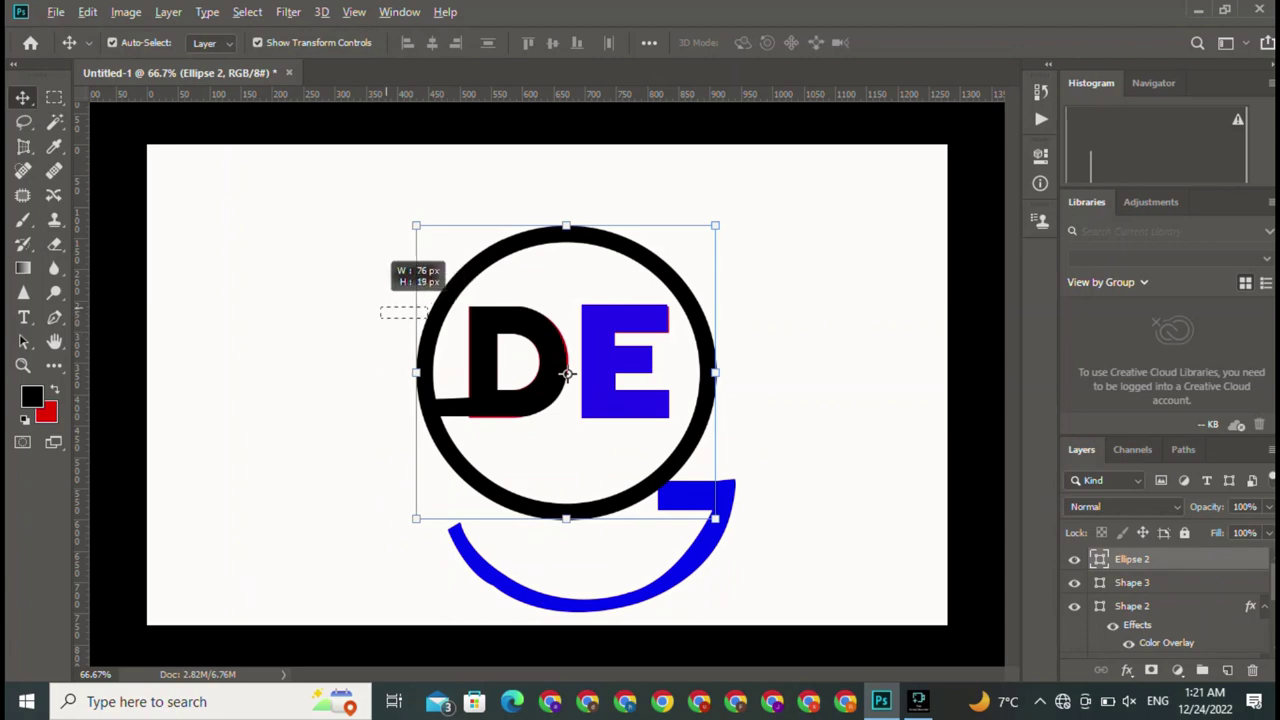
drag(425, 300, 385, 308)
mouse_move(478, 252)
mouse_down()
mouse_move(297, 240)
mouse_move(231, 218)
mouse_up()
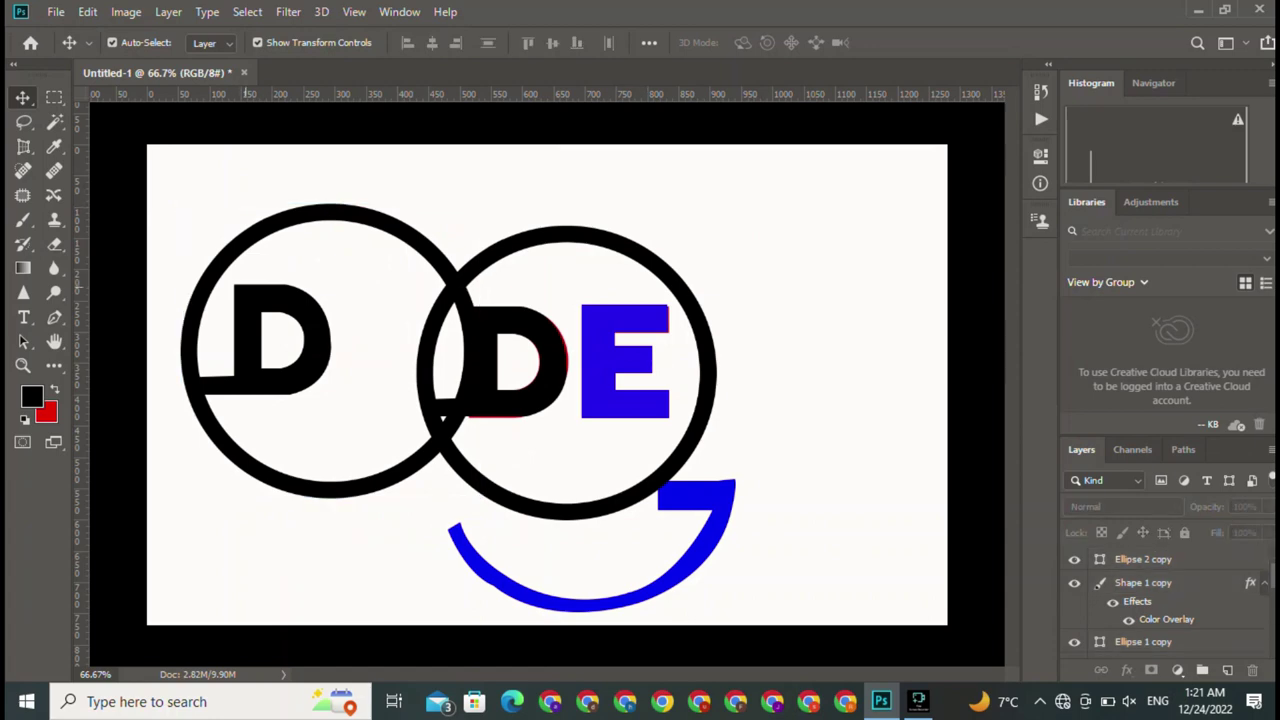
key(Delete)
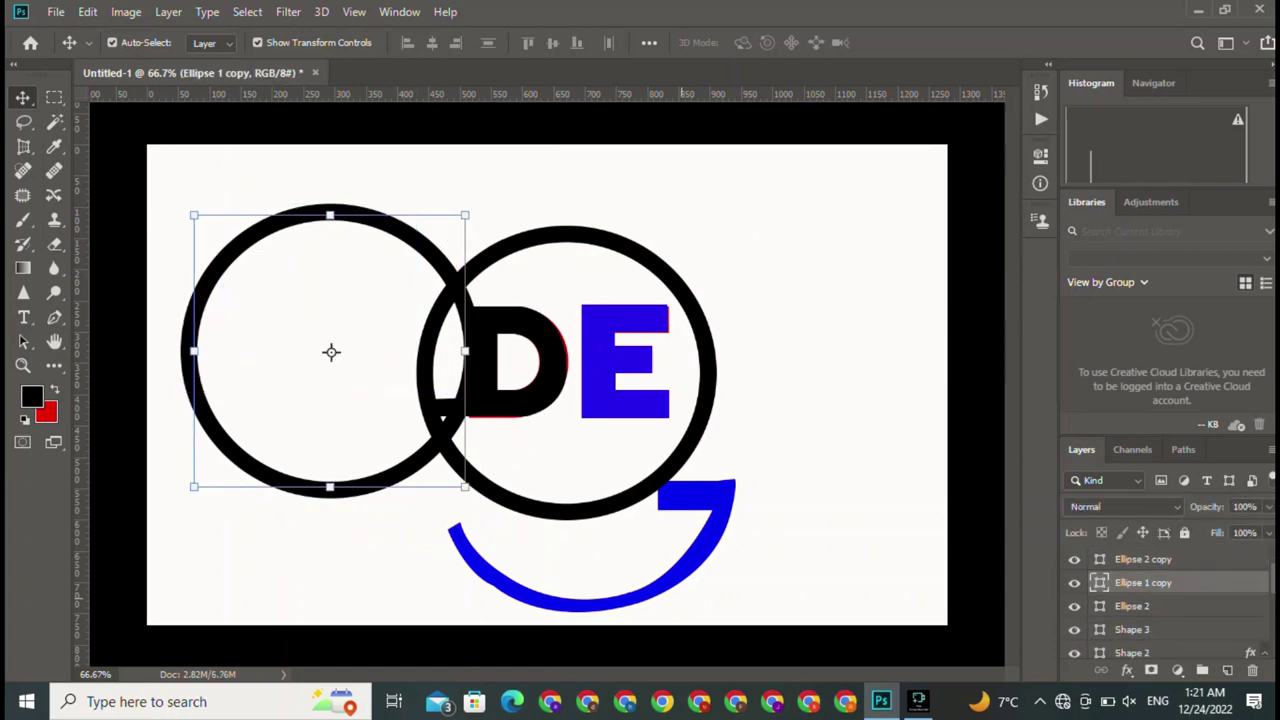
key(alt+bracketleft)
key(alt+bracketleft)
- Delete the unused DE text layer
click(625, 362)
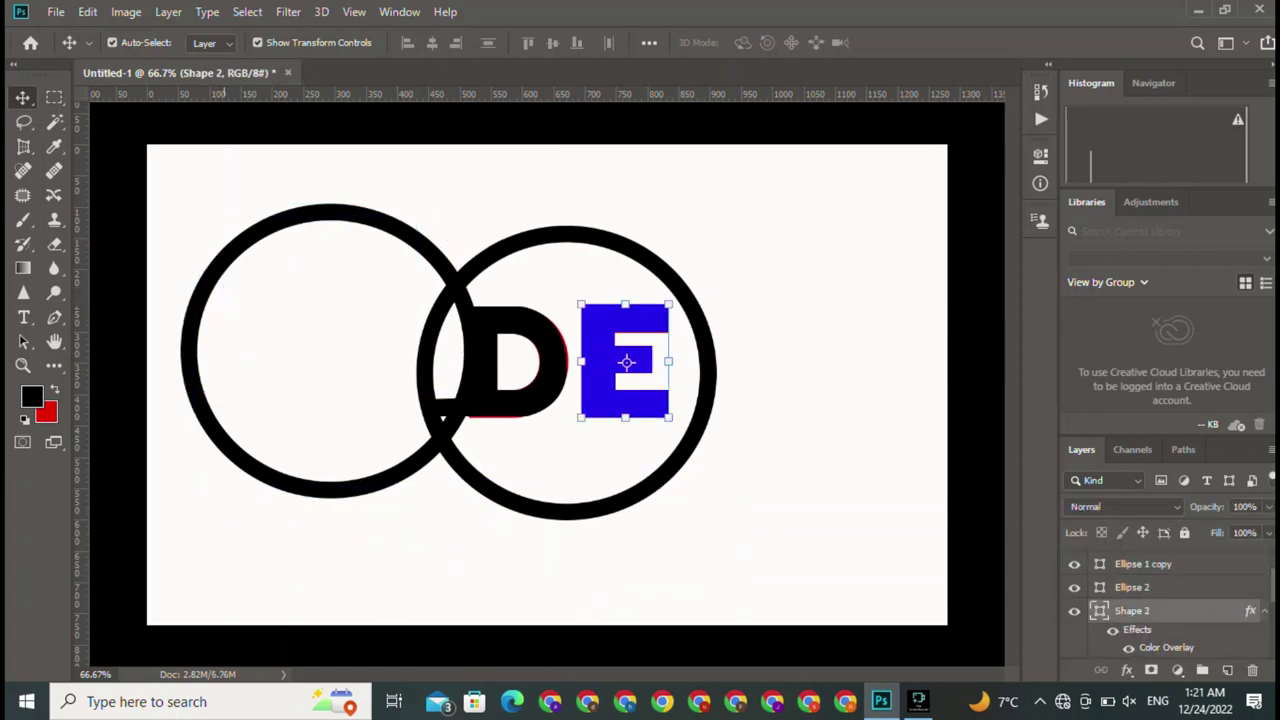
scroll(1165, 600, down, 1)
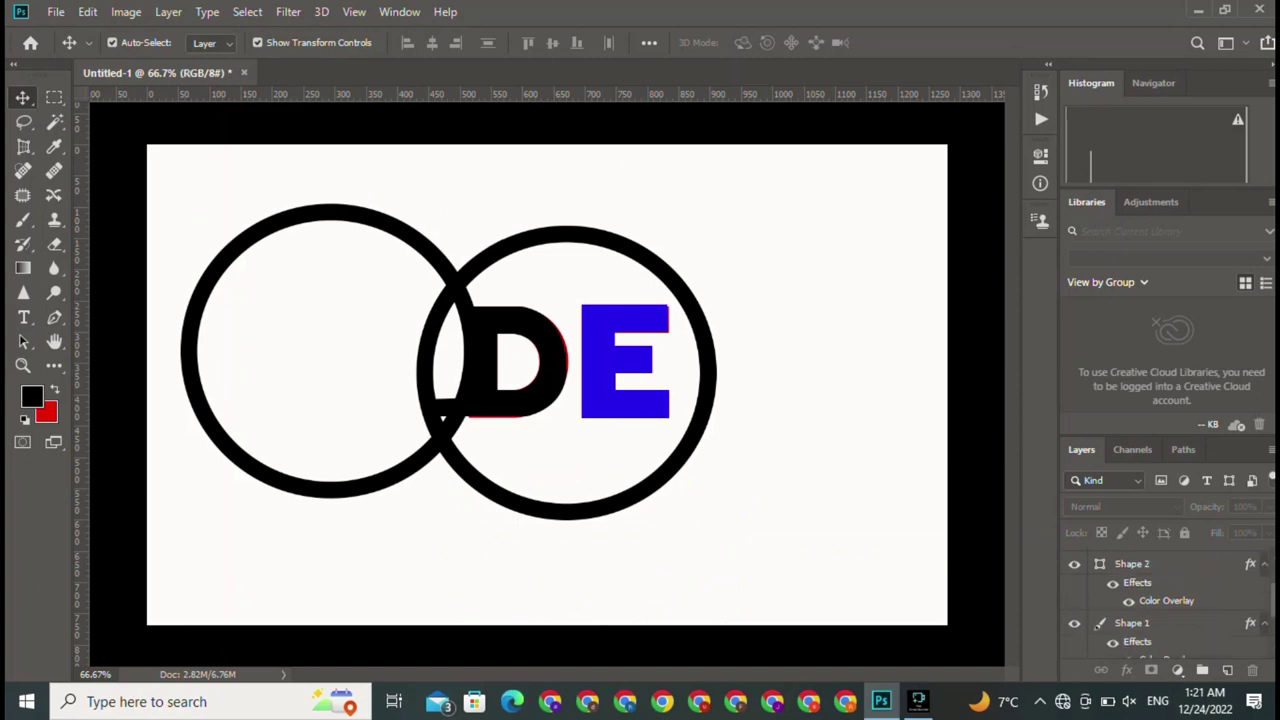
scroll(1165, 600, down, 1)
click(1150, 611)
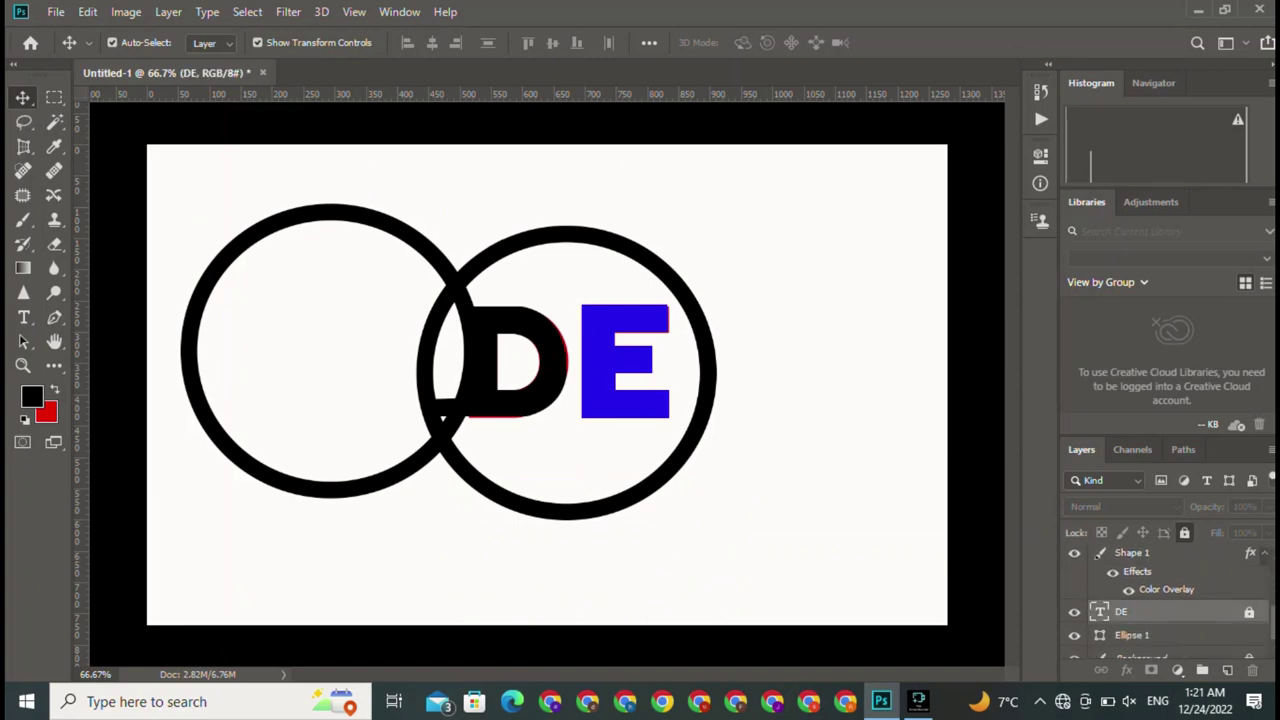
click(568, 363)
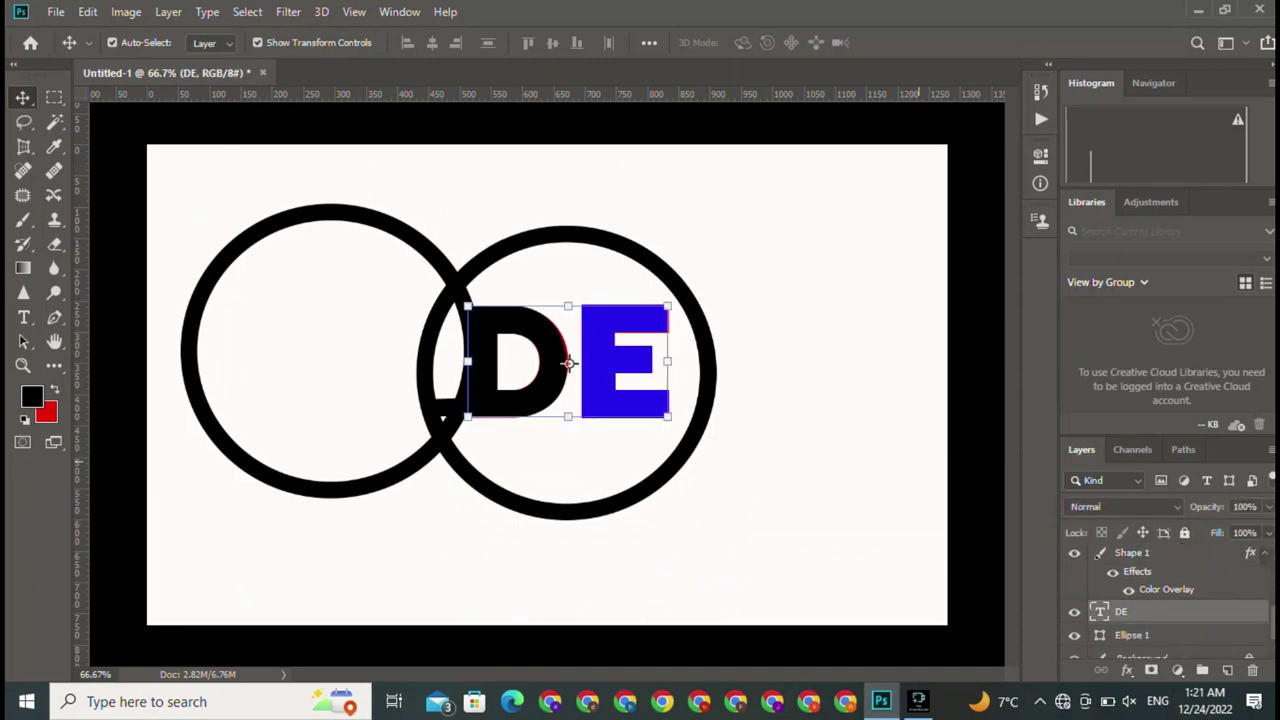
key(Delete)
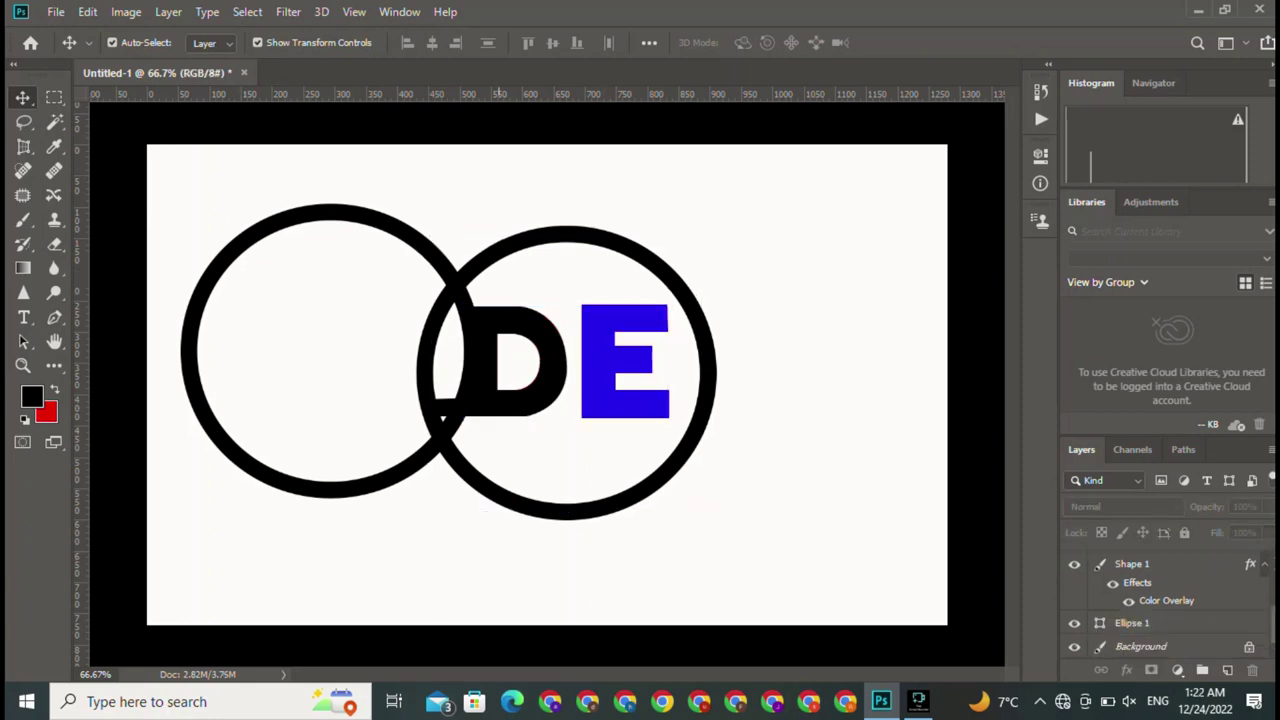
- Move the ring copy back, delete the thin left circle, and align it over the original
mouse_move(440, 278)
mouse_down()
mouse_move(848, 365)
mouse_move(850, 335)
mouse_up()
click(343, 122)
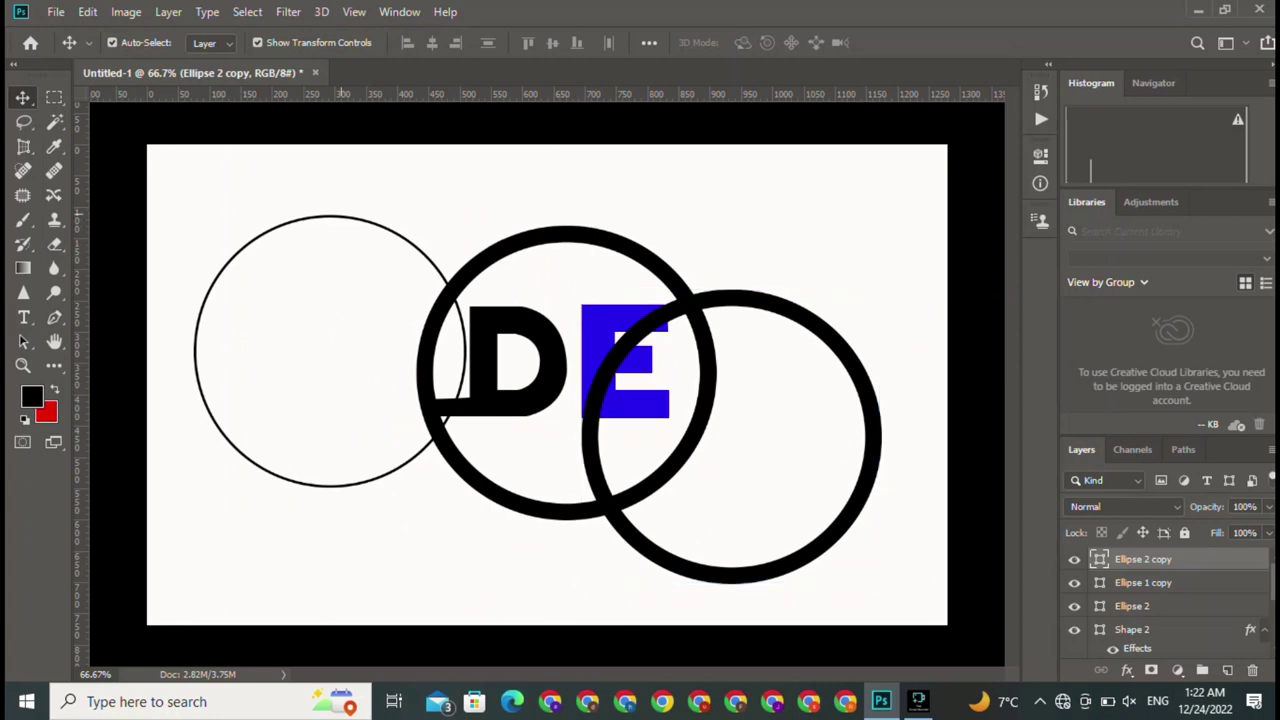
click(335, 216)
key(Delete)
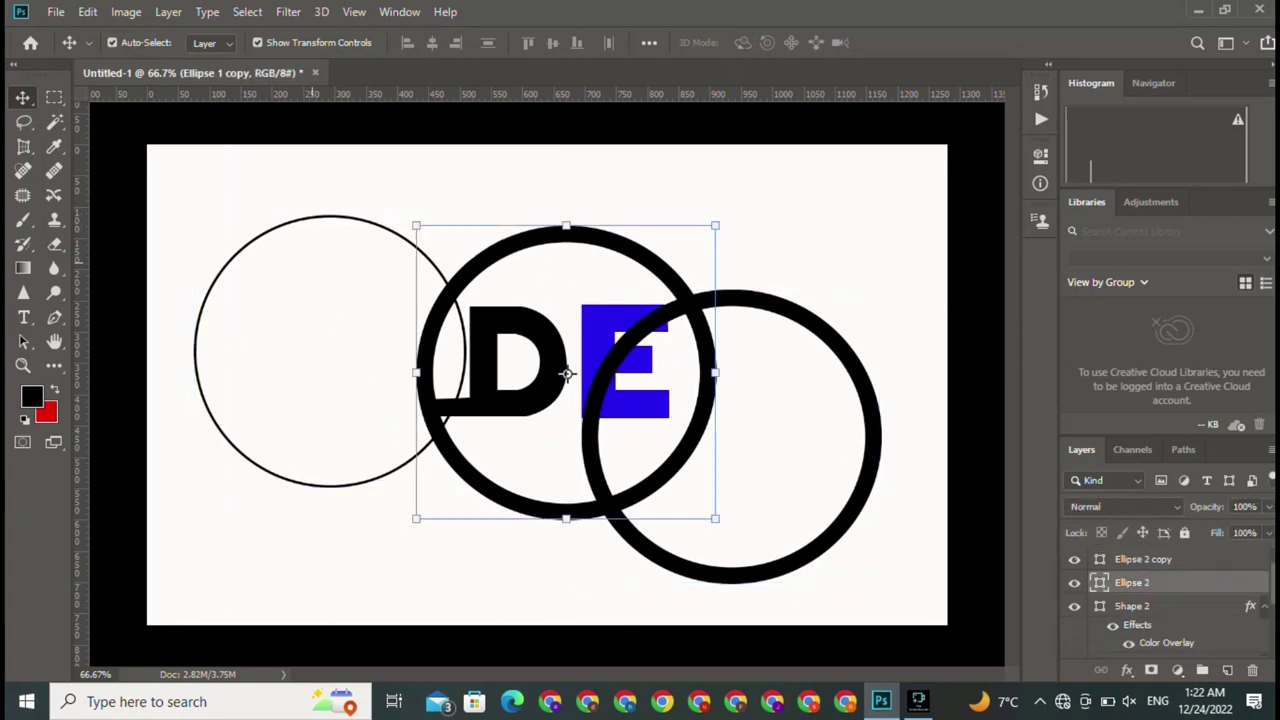
mouse_move(748, 296)
mouse_down()
mouse_move(795, 296)
mouse_move(850, 261)
mouse_move(526, 236)
mouse_up()
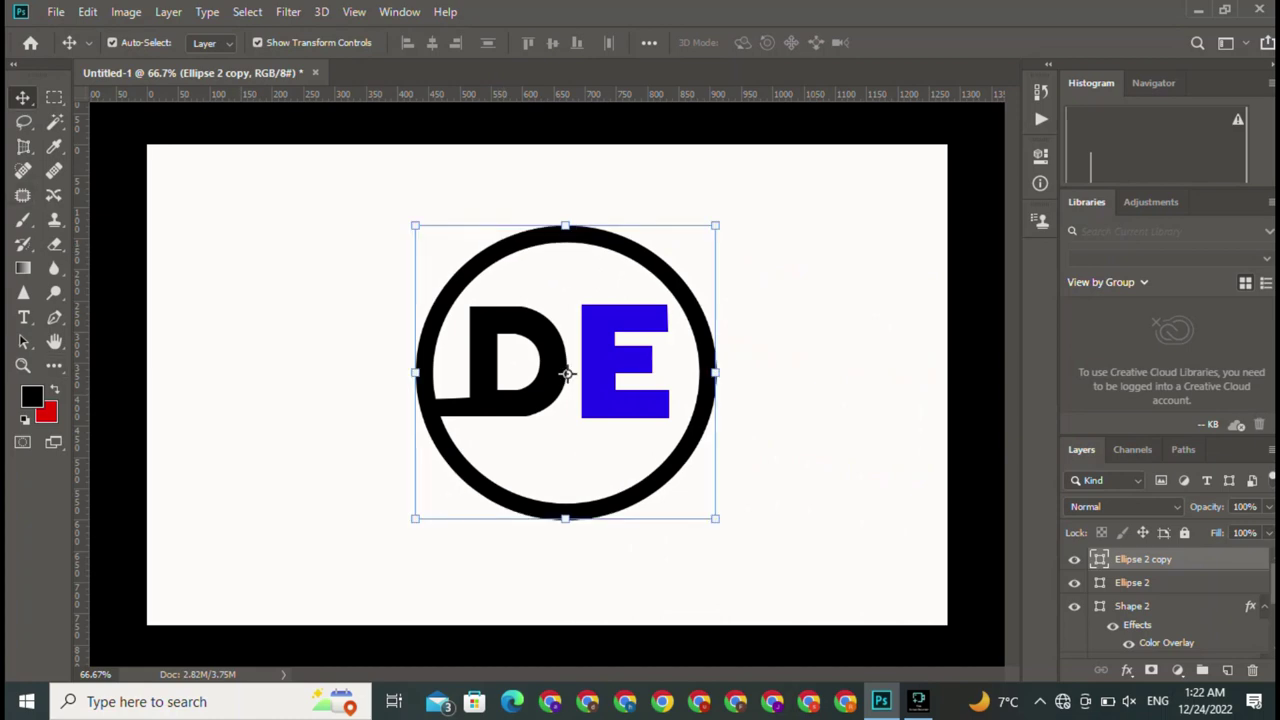
- Convert the copied ring layer to a smart object
key(e)
right_click(1150, 559)
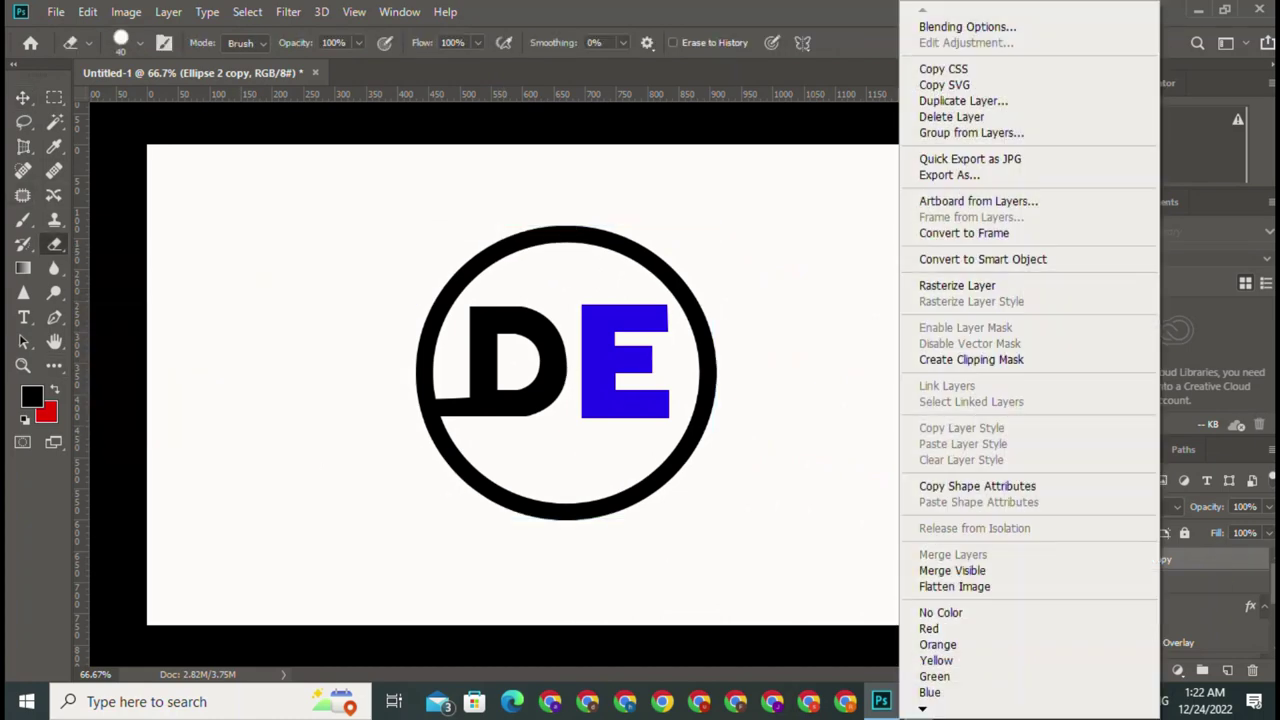
click(983, 259)
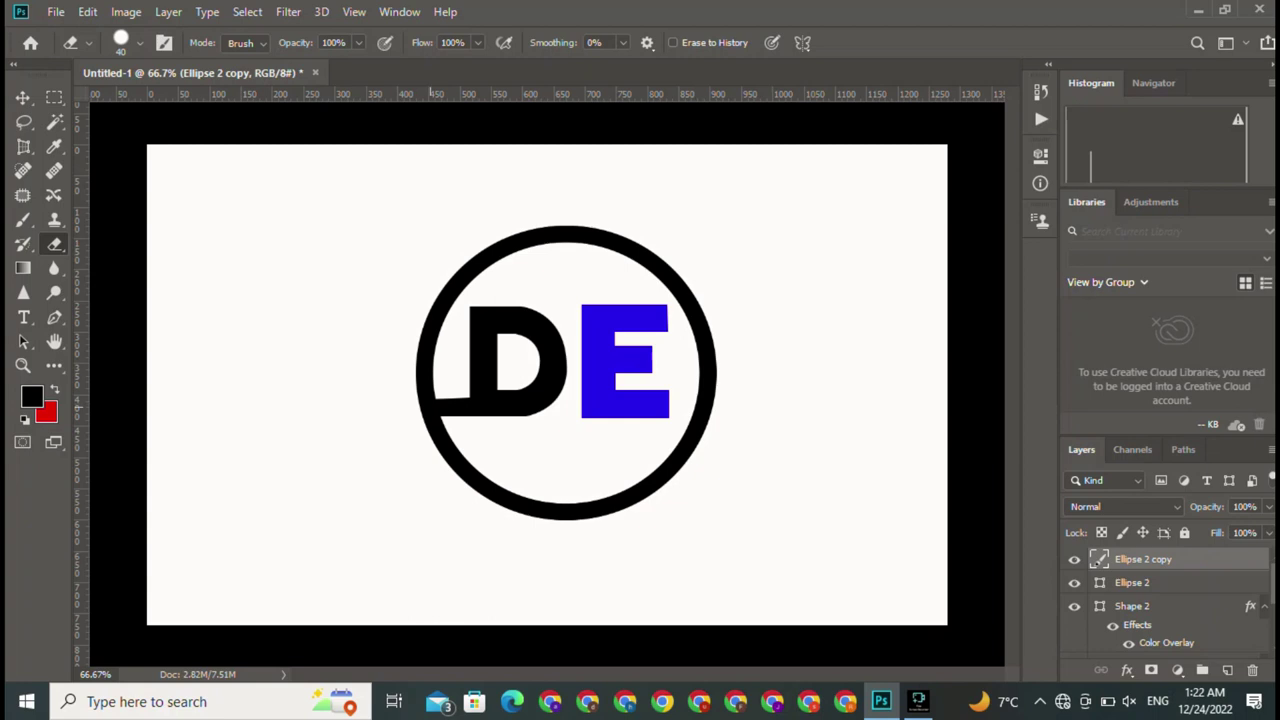
- Switch to the Background Eraser with a 115 px brush
right_click(54, 243)
click(120, 260)
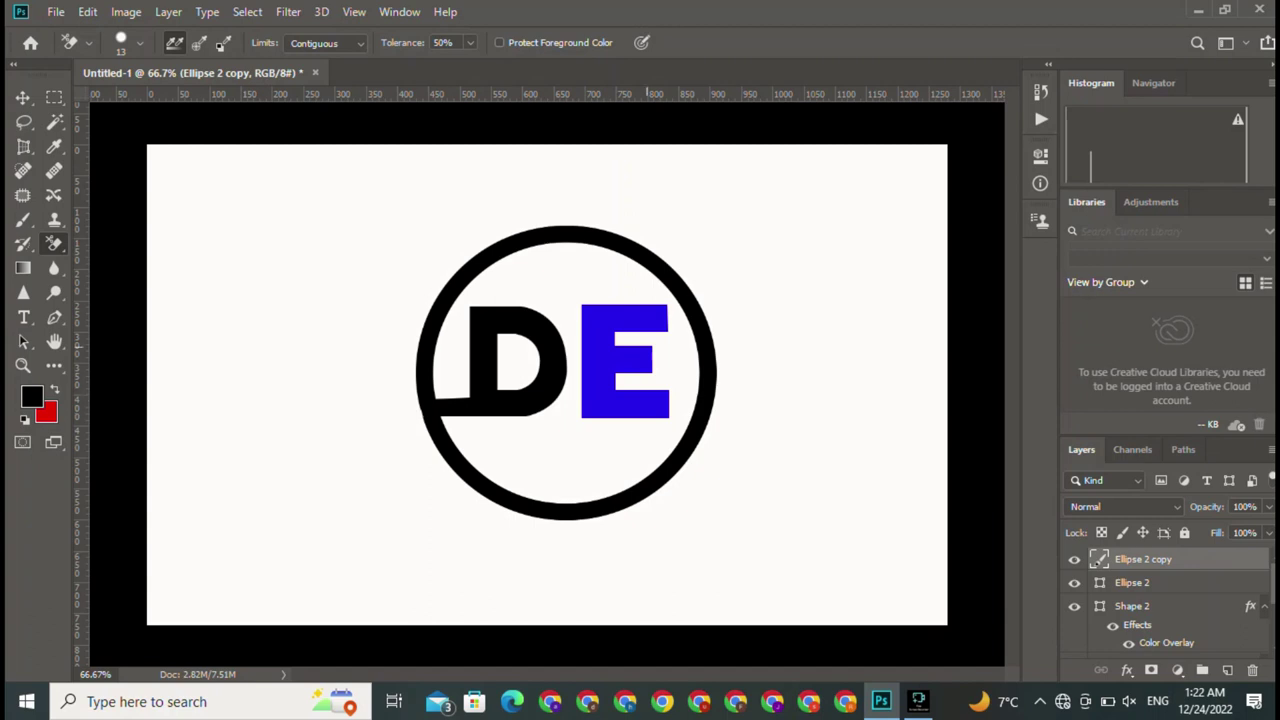
right_click(496, 244)
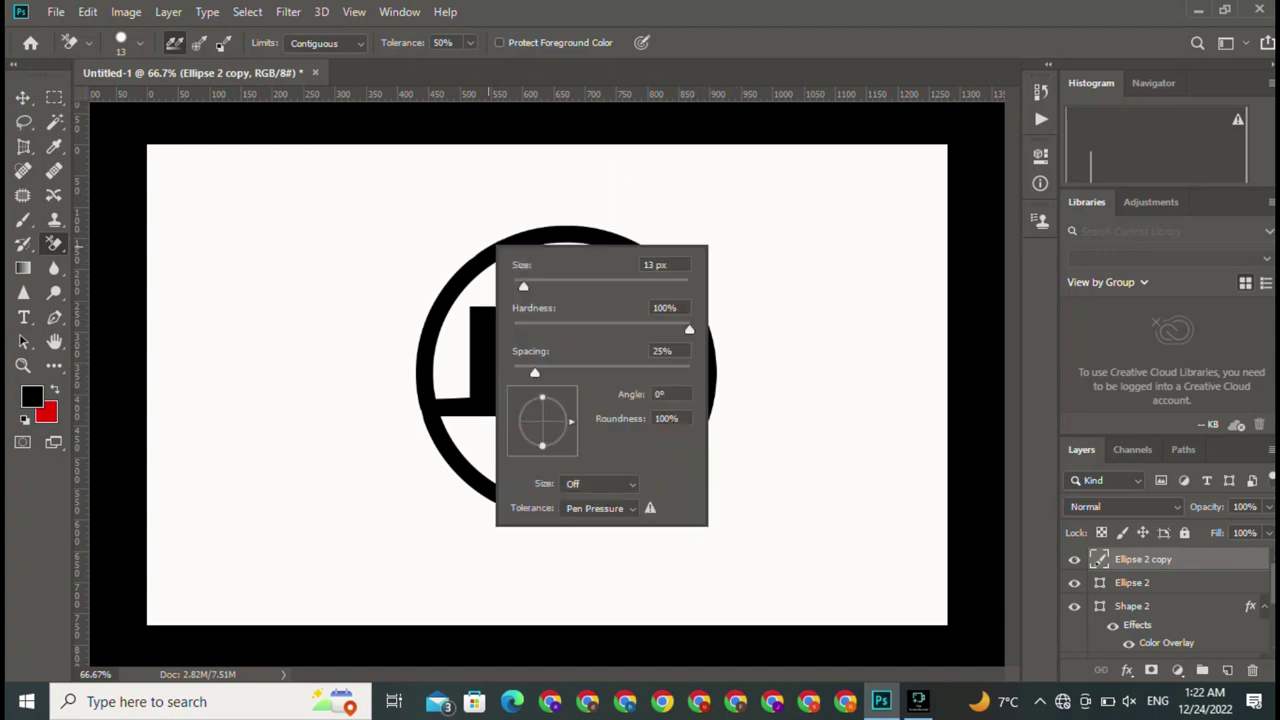
double_click(643, 260)
text(115)
key(Return)
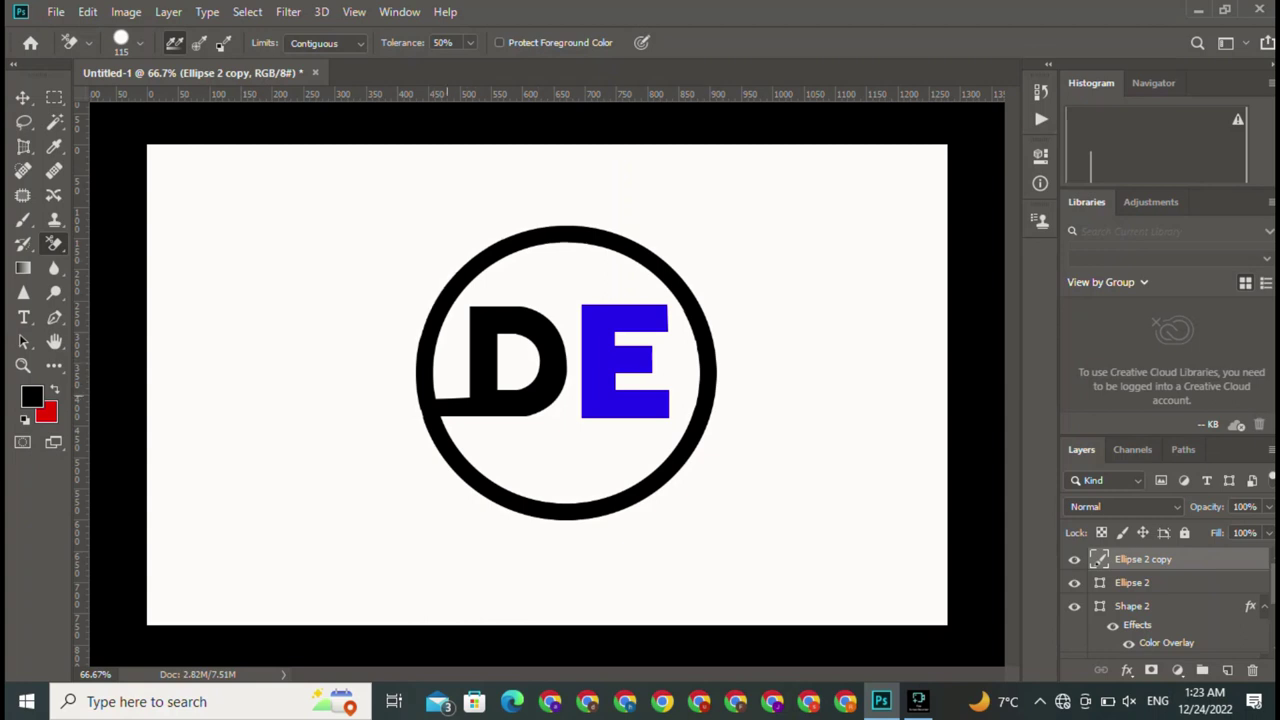
- Shift the ring copy and drag it back into alignment, checking its fill and layer menus
key(v)
mouse_move(445, 366)
mouse_down()
mouse_move(205, 390)
mouse_move(548, 419)
mouse_up()
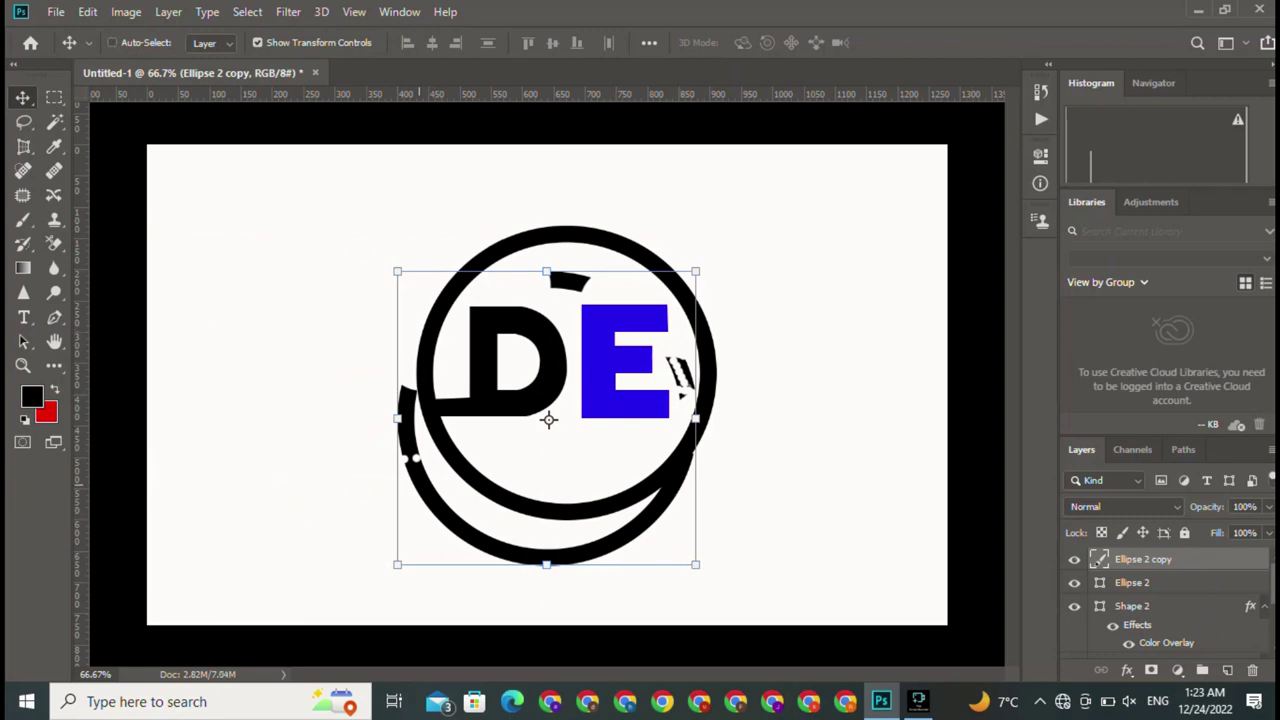
drag(548, 419, 565, 373)
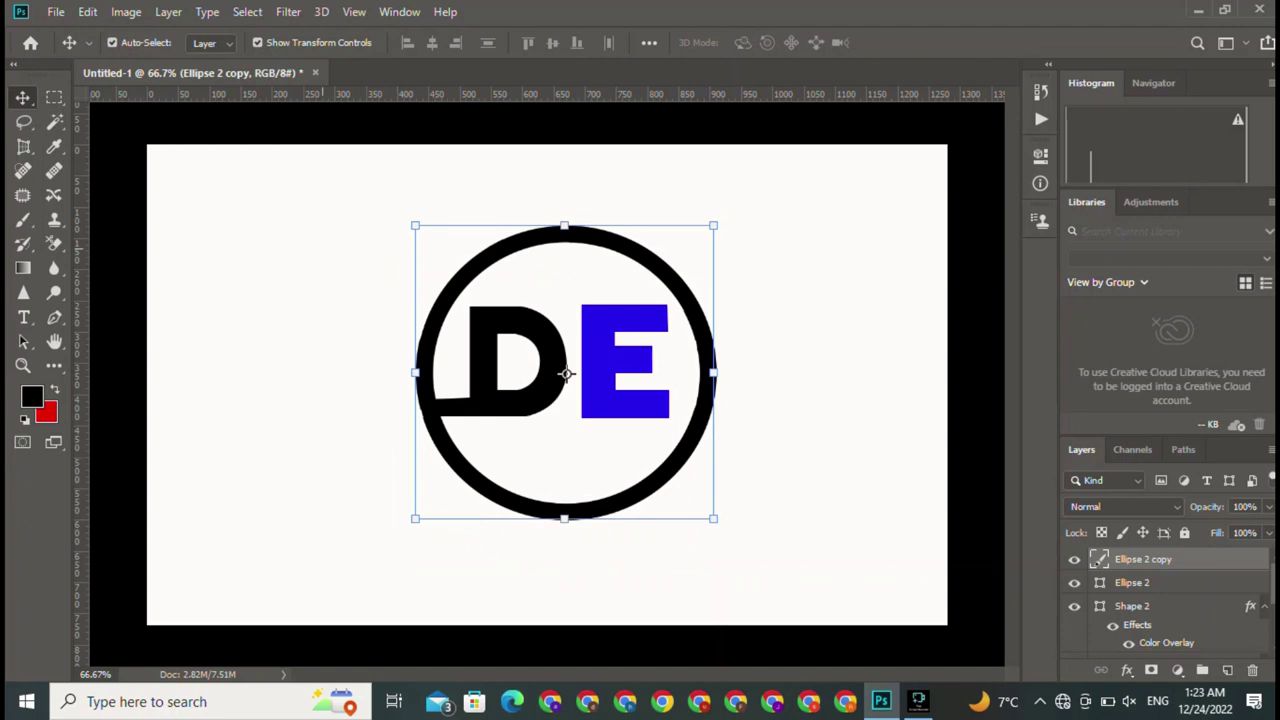
click(54, 317)
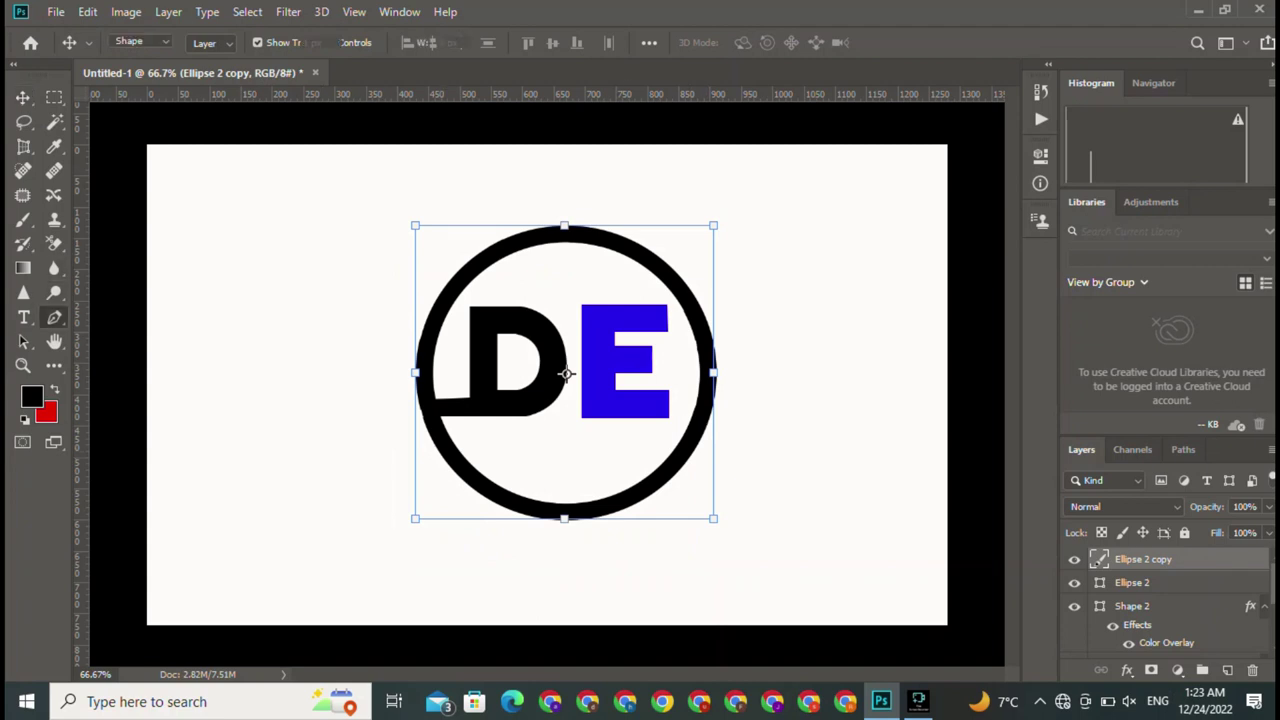
click(213, 42)
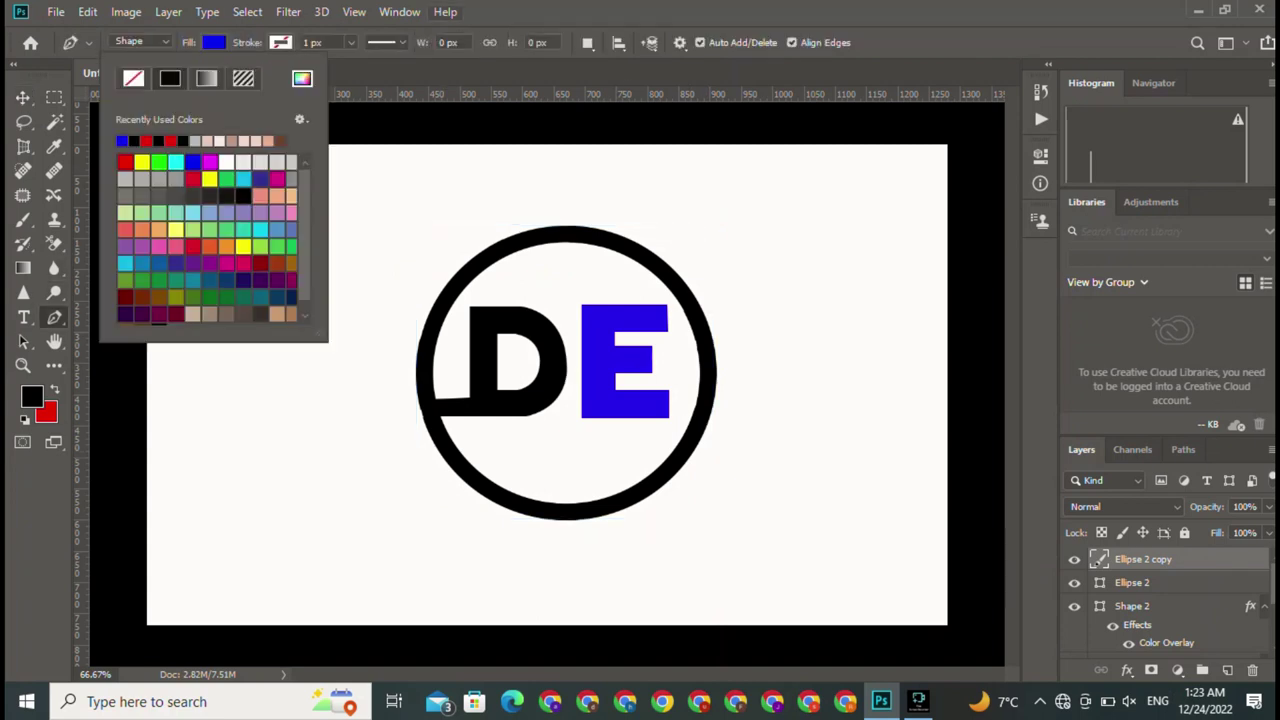
right_click(1200, 559)
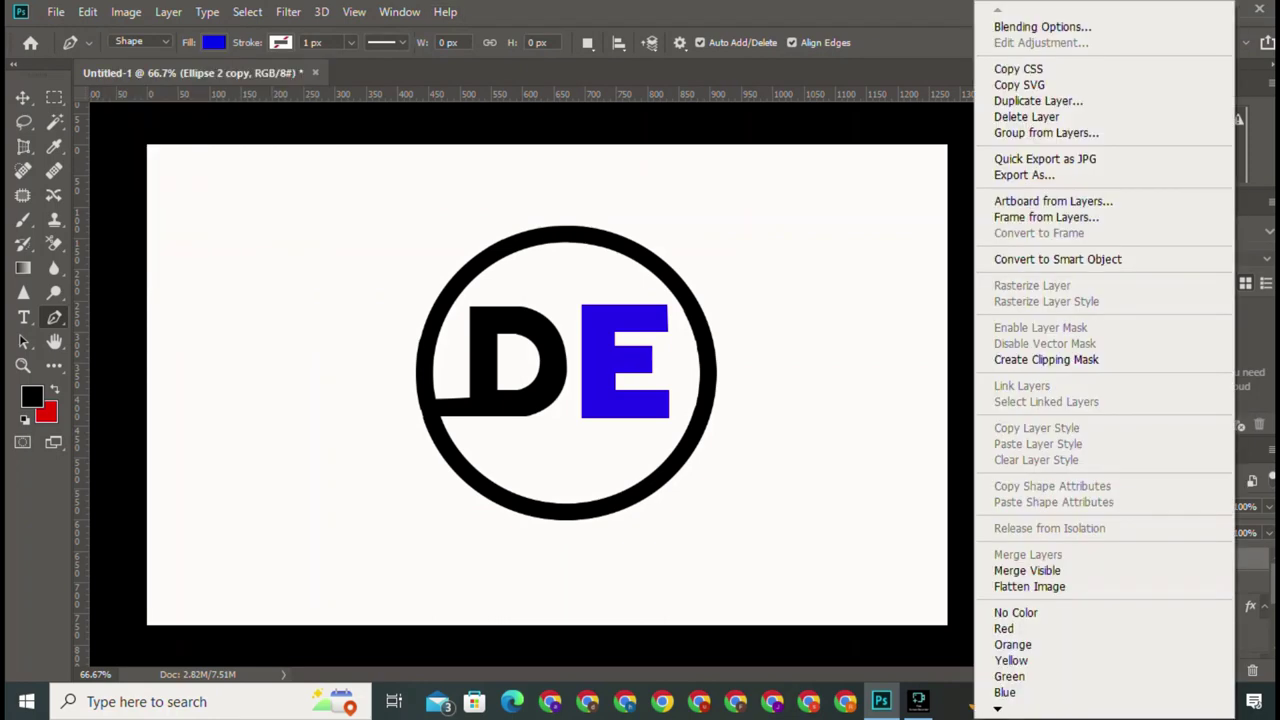
key(Escape)
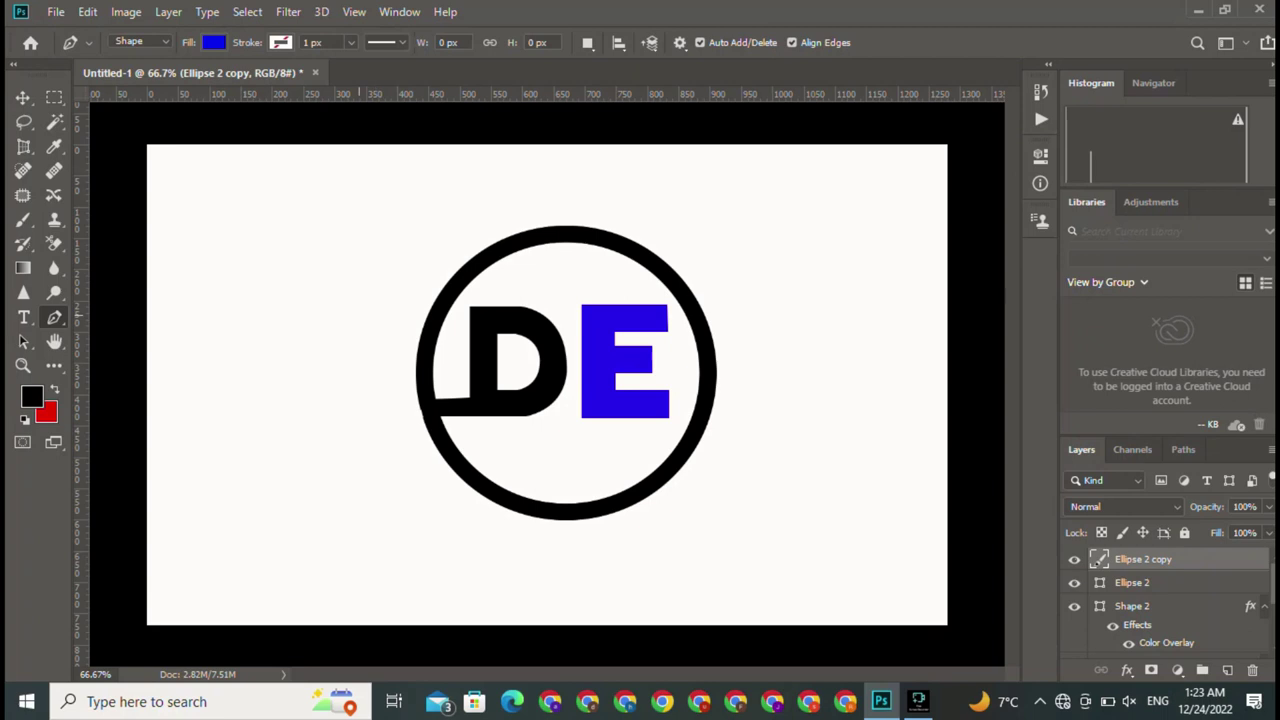
- Drag the duplicate ring down-left, then undo so it stays aligned
key(v)
click(566, 371)
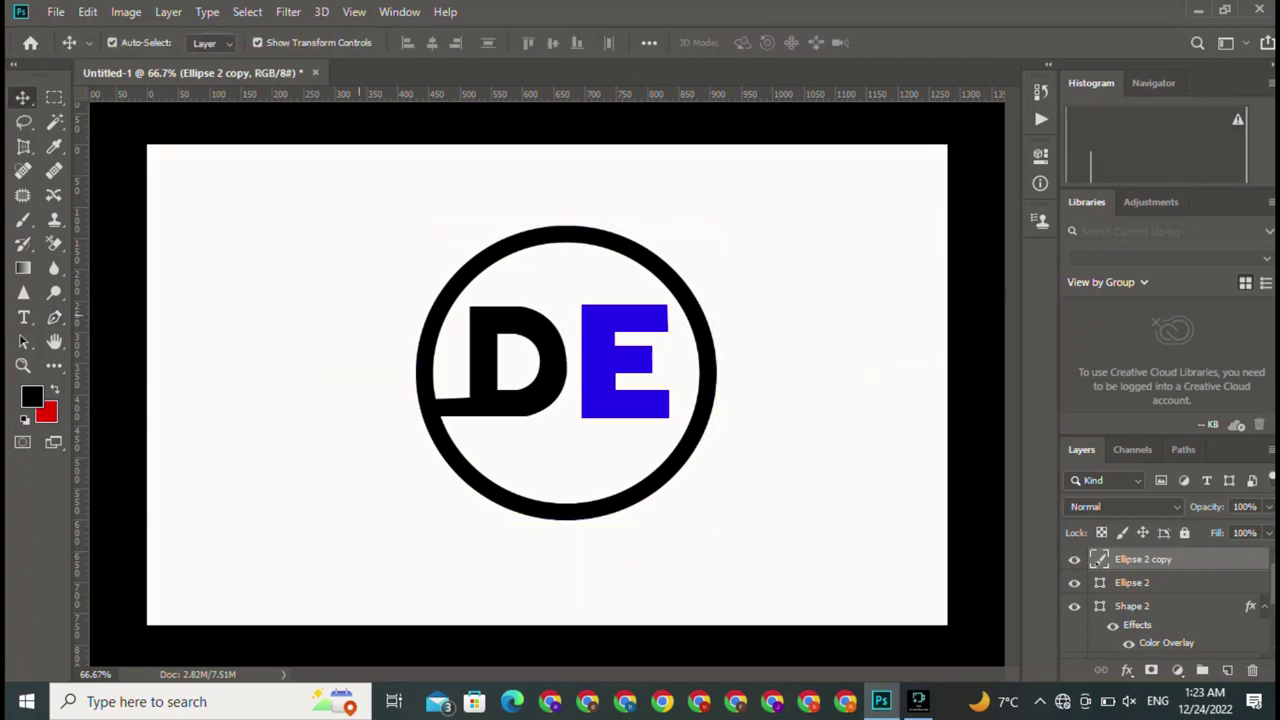
drag(428, 370, 348, 485)
key(z)
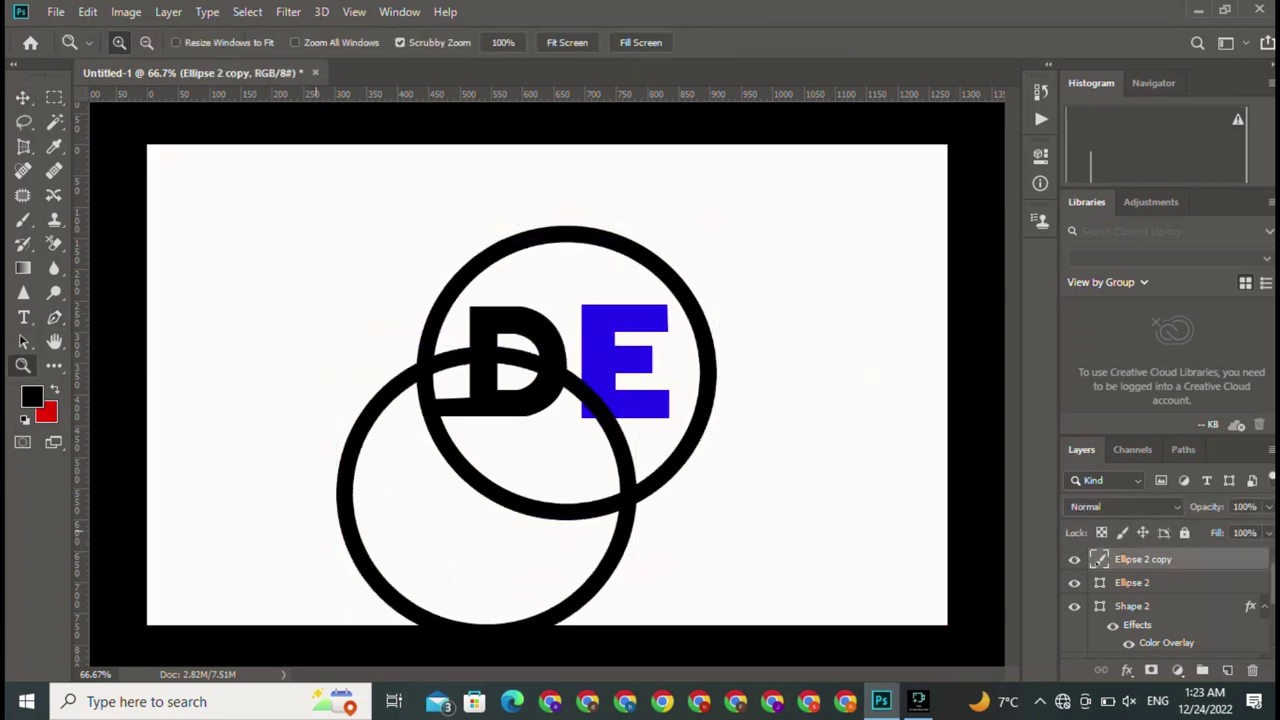
key(ctrl+z)
- Add a blue Color Overlay to the Ellipse 2 copy layer
key(v)
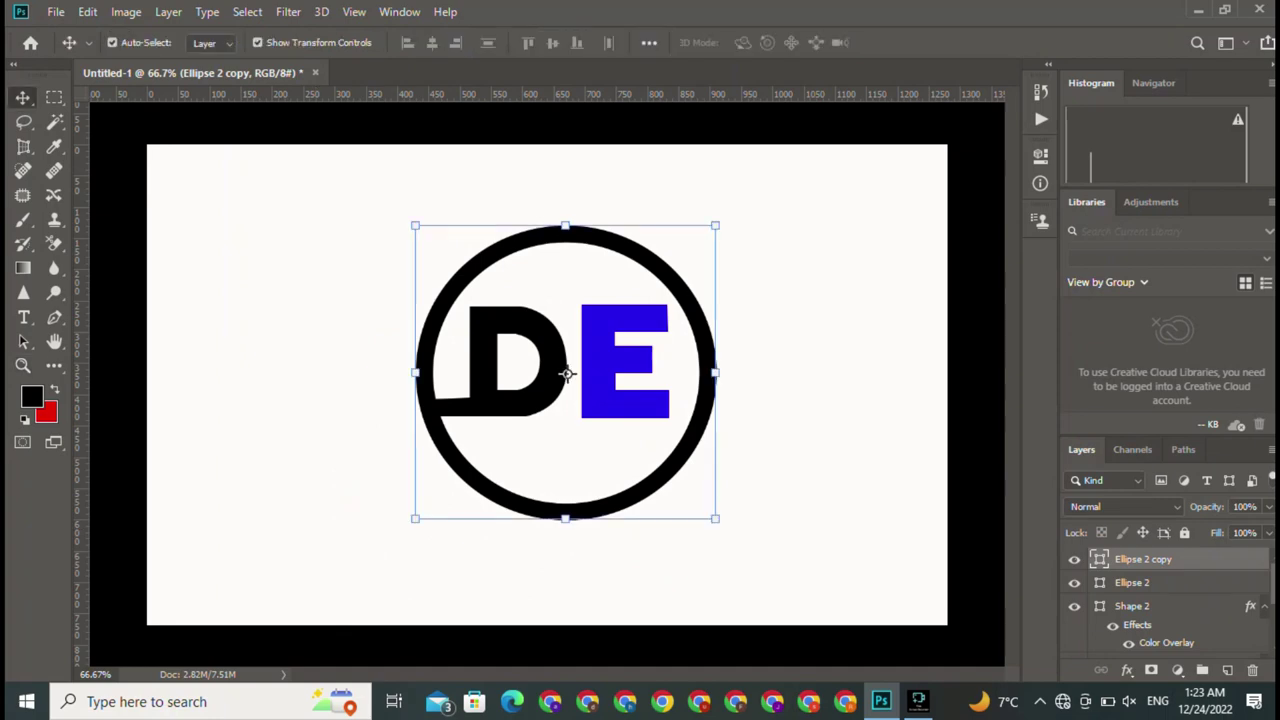
right_click(1200, 559)
click(985, 26)
click(600, 388)
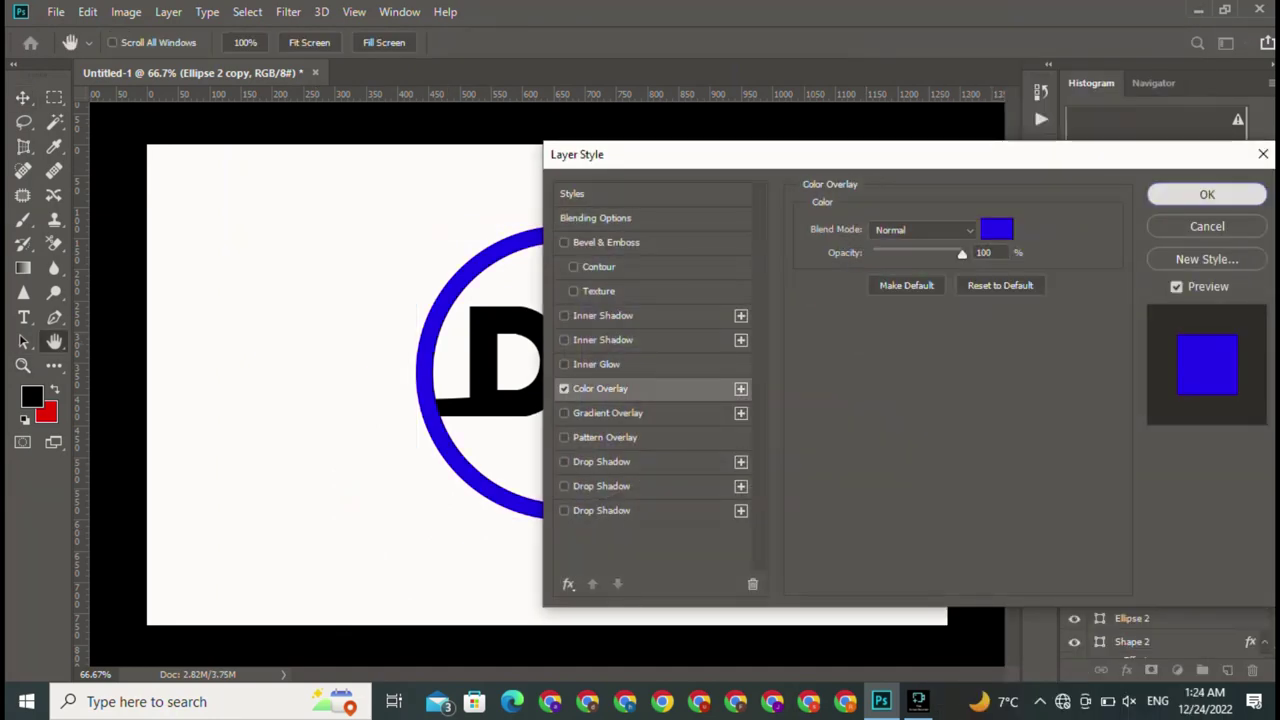
click(1207, 194)
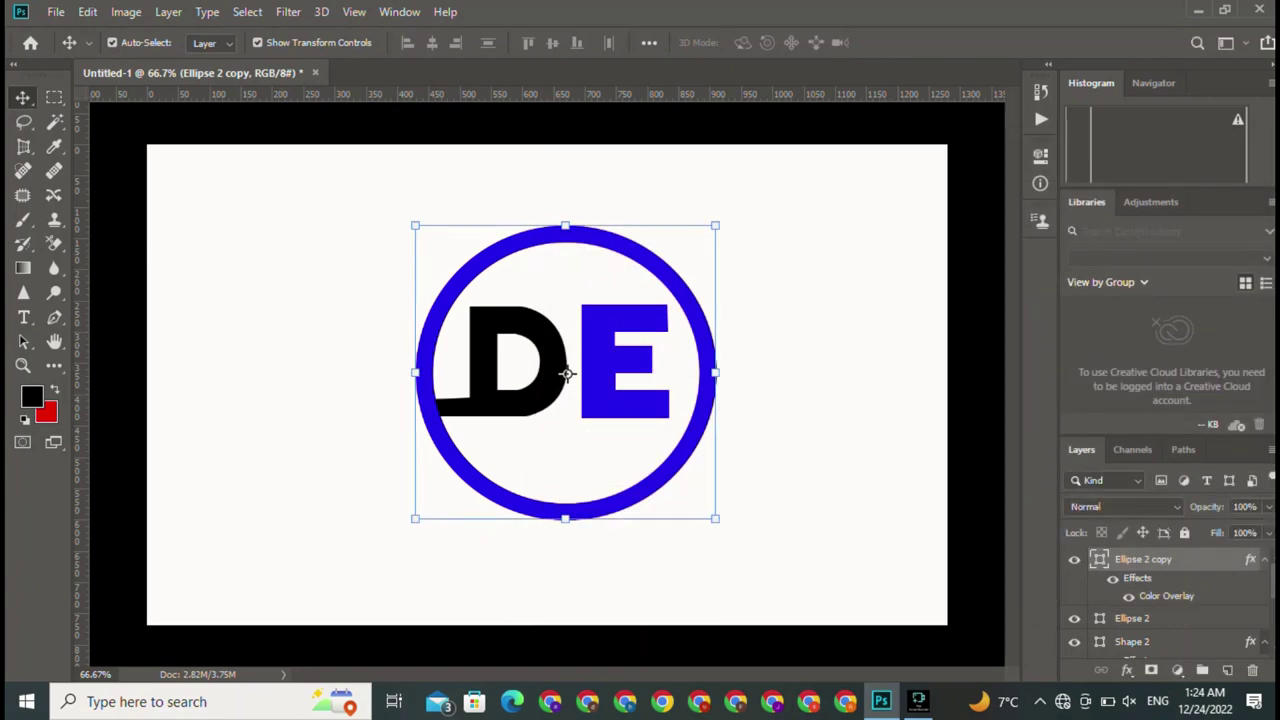
- Switch to the plain Eraser and rasterize the Ellipse 2 copy layer
click(54, 243)
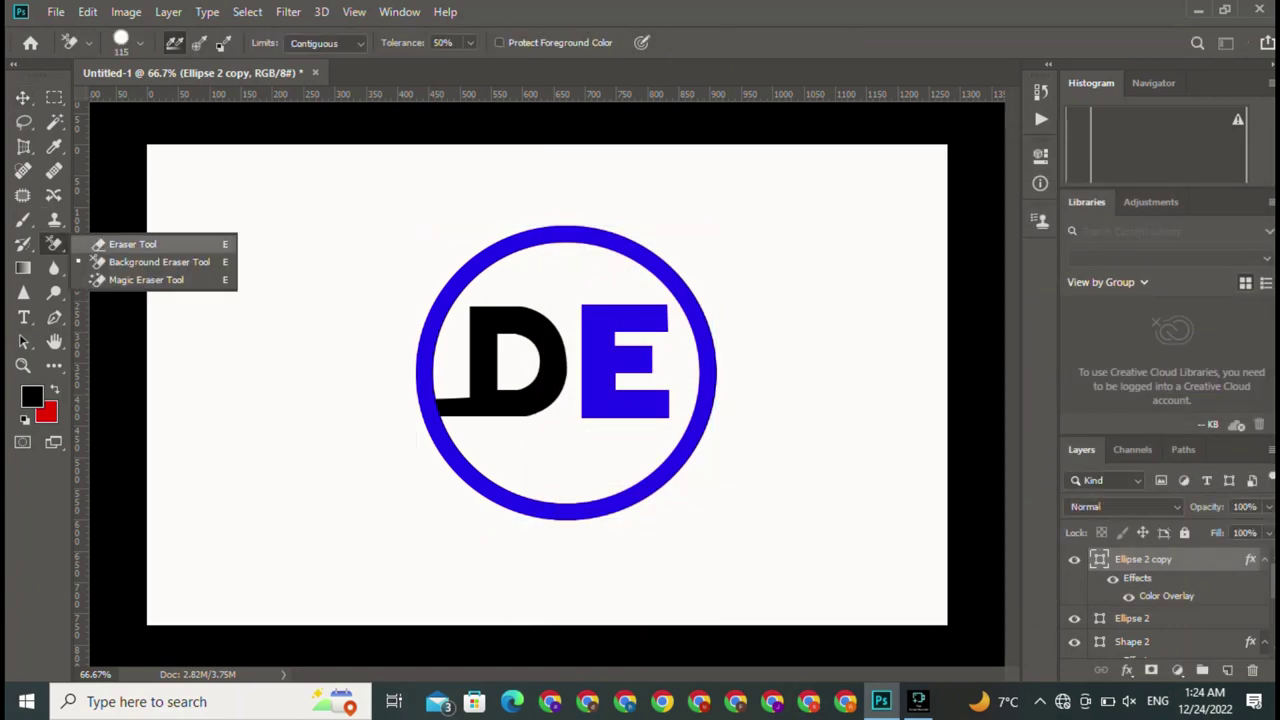
click(145, 257)
right_click(1190, 559)
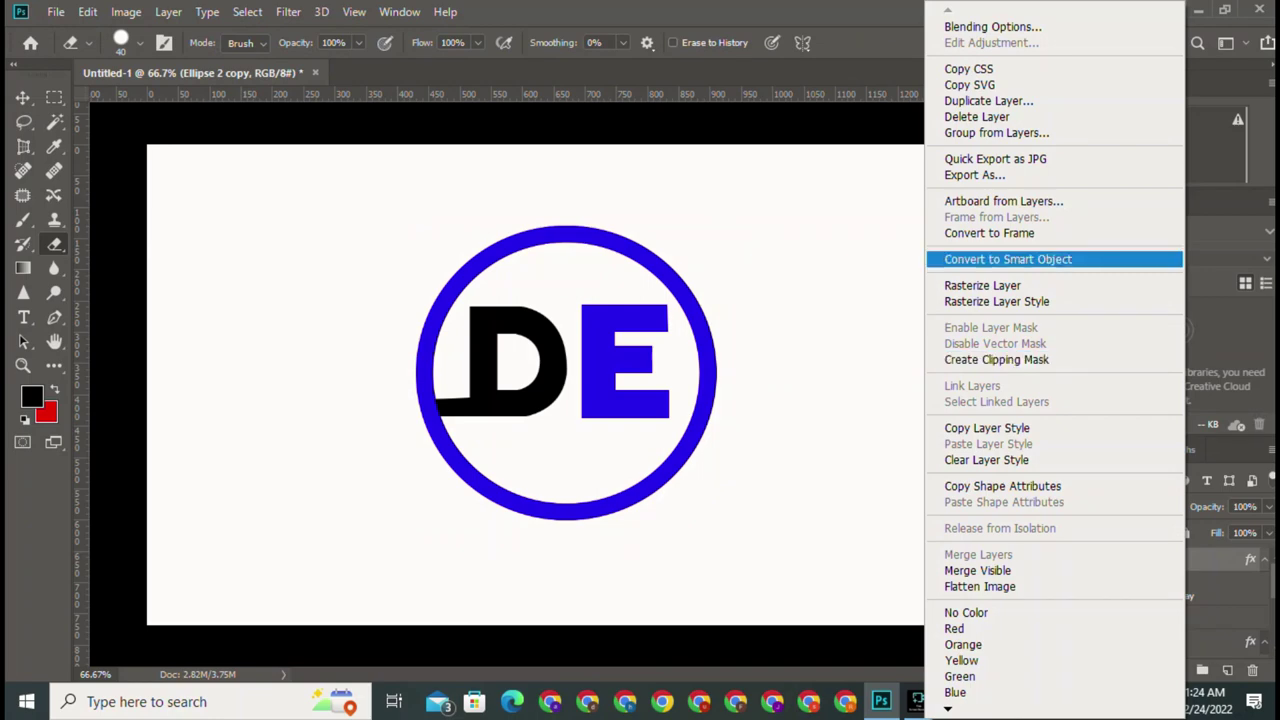
click(1000, 285)
- Erase the blue ring copy's upper-left and top arcs with a 400 px eraser
key(v)
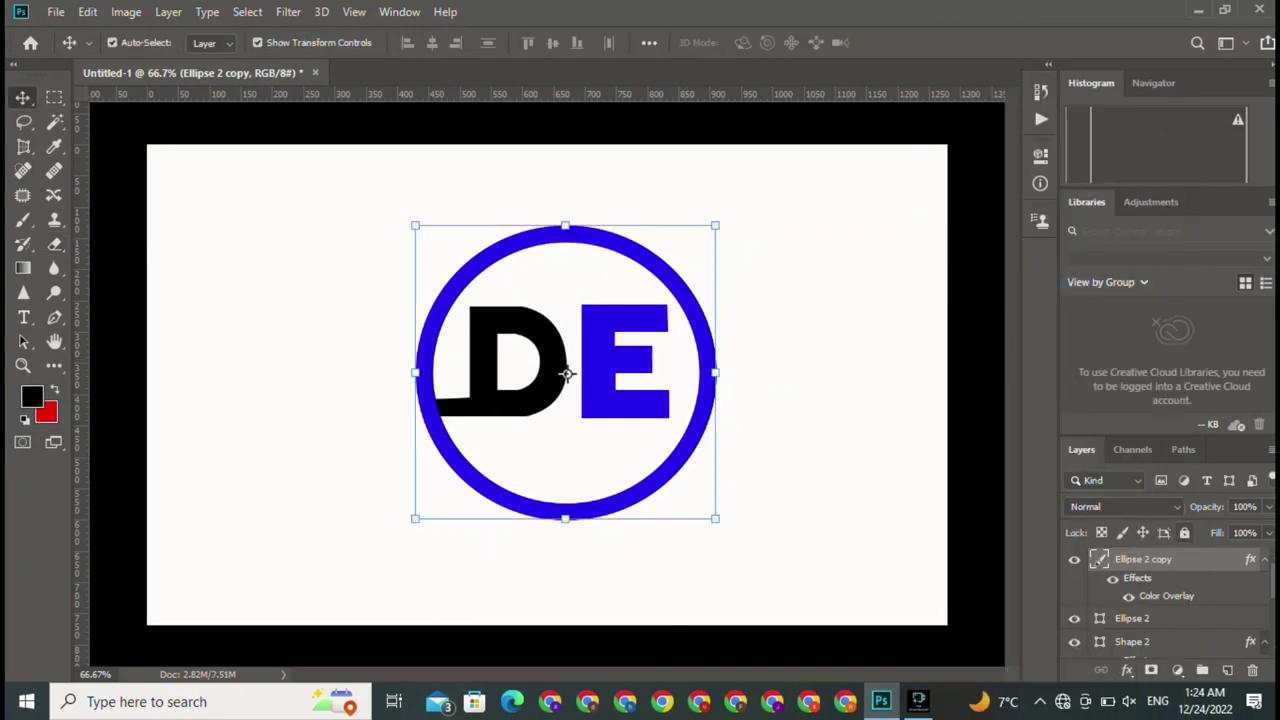
click(54, 244)
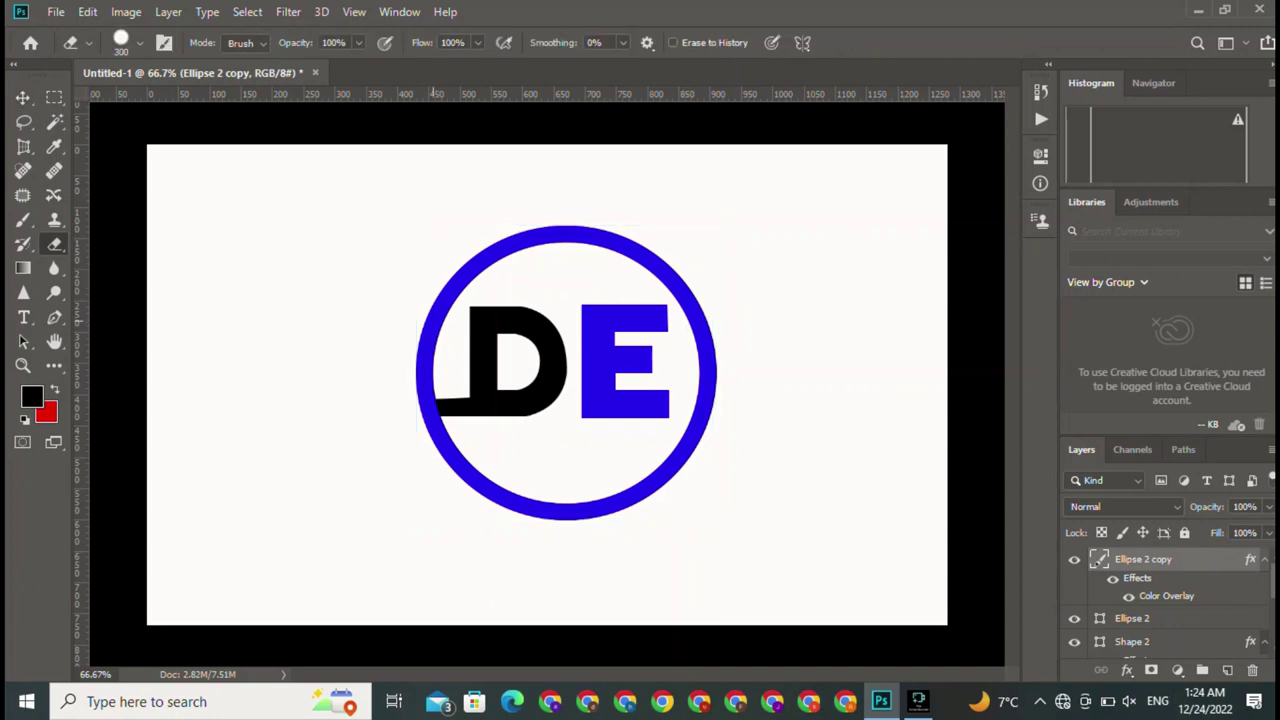
key(bracketright)
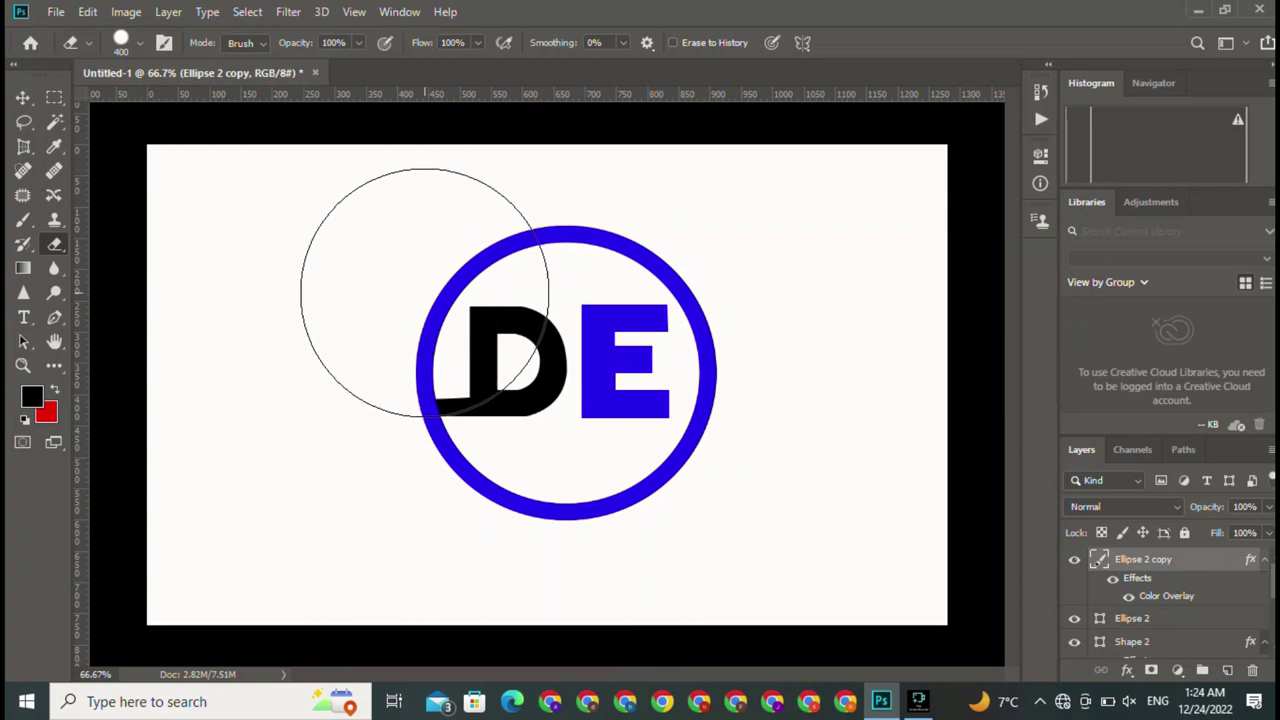
click(424, 292)
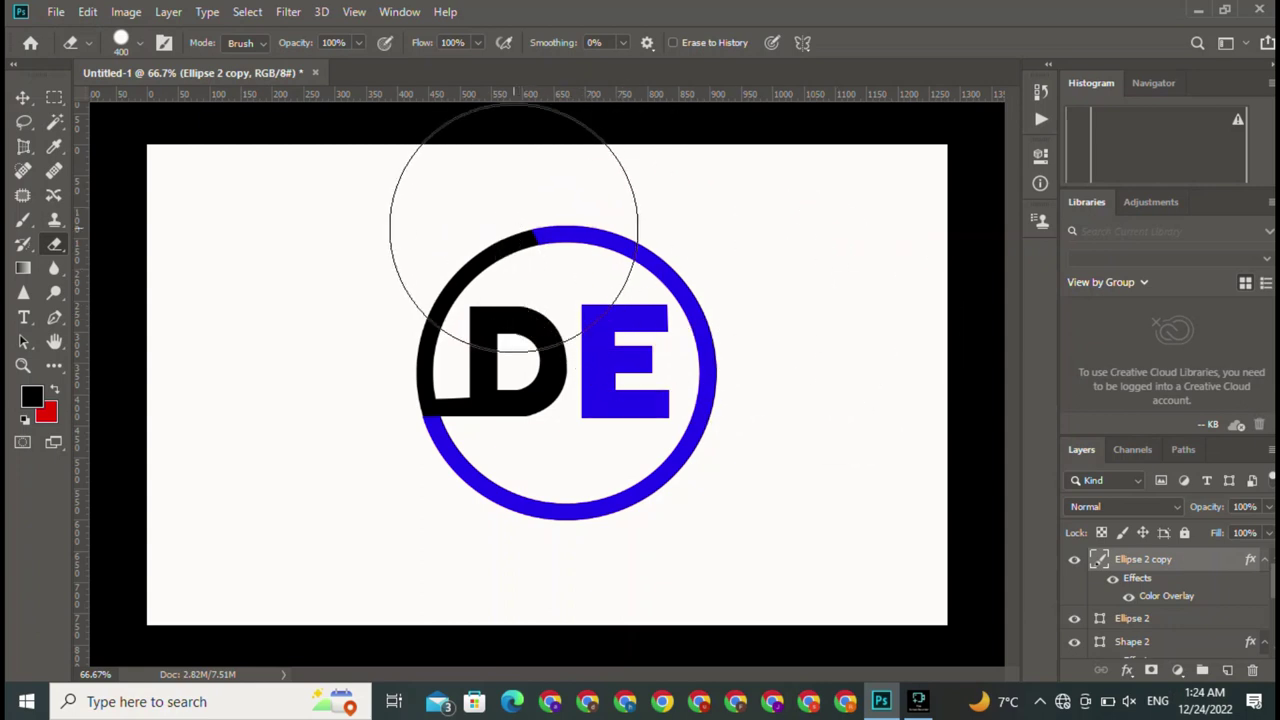
click(576, 213)
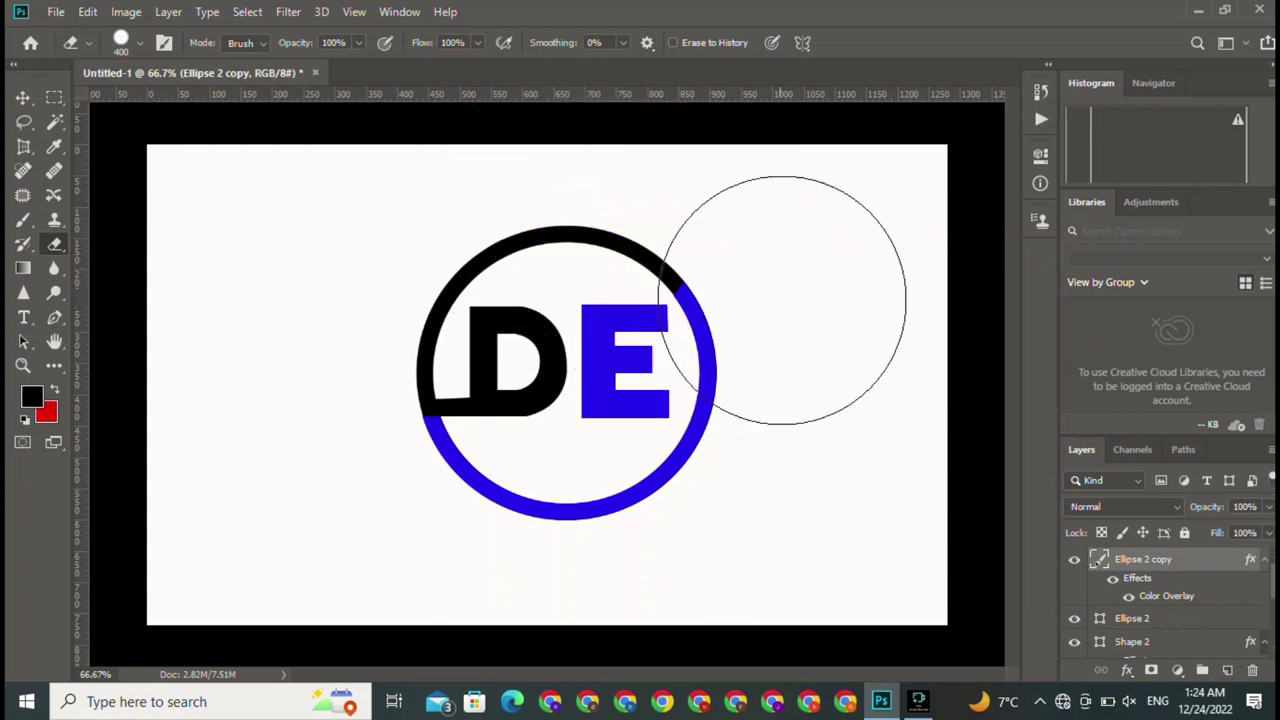
click(606, 208)
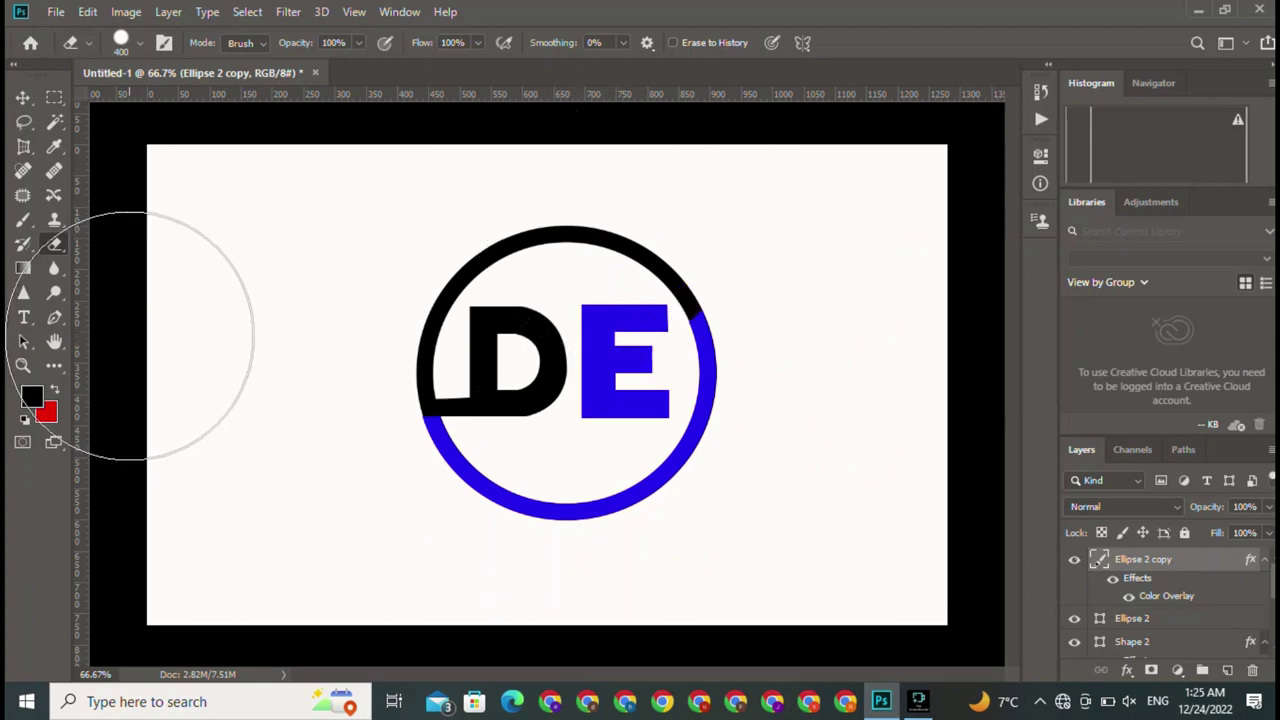
click(22, 97)
click(570, 416)
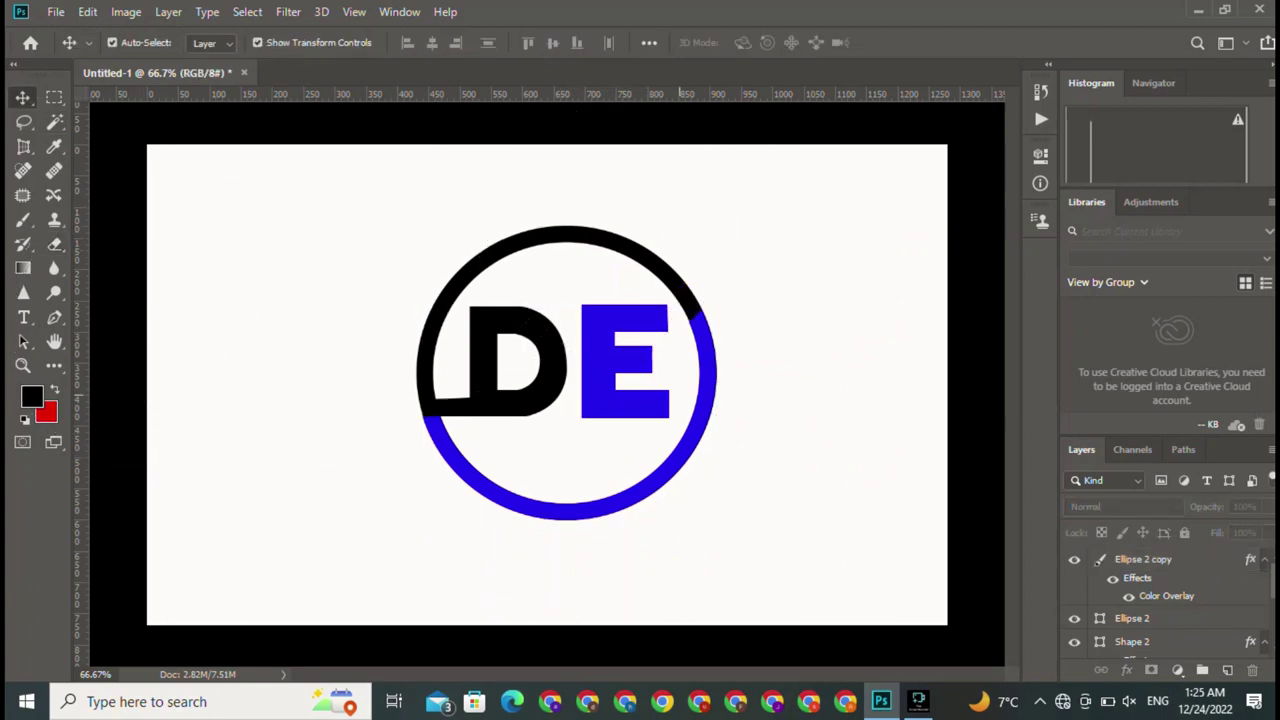
- Zoom in and start a pen shape from the E's lower corner to the ring's inner edge
key(ctrl+plus)
key(ctrl+plus)
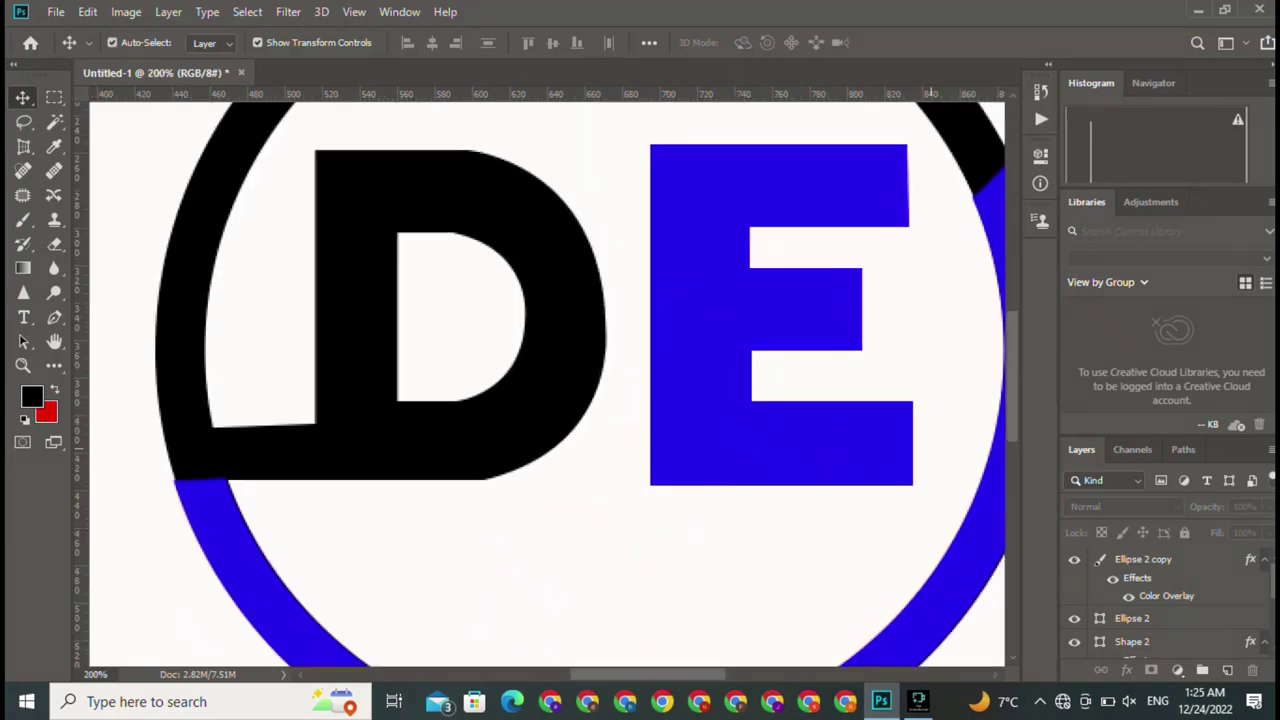
scroll(547, 380, right, 3)
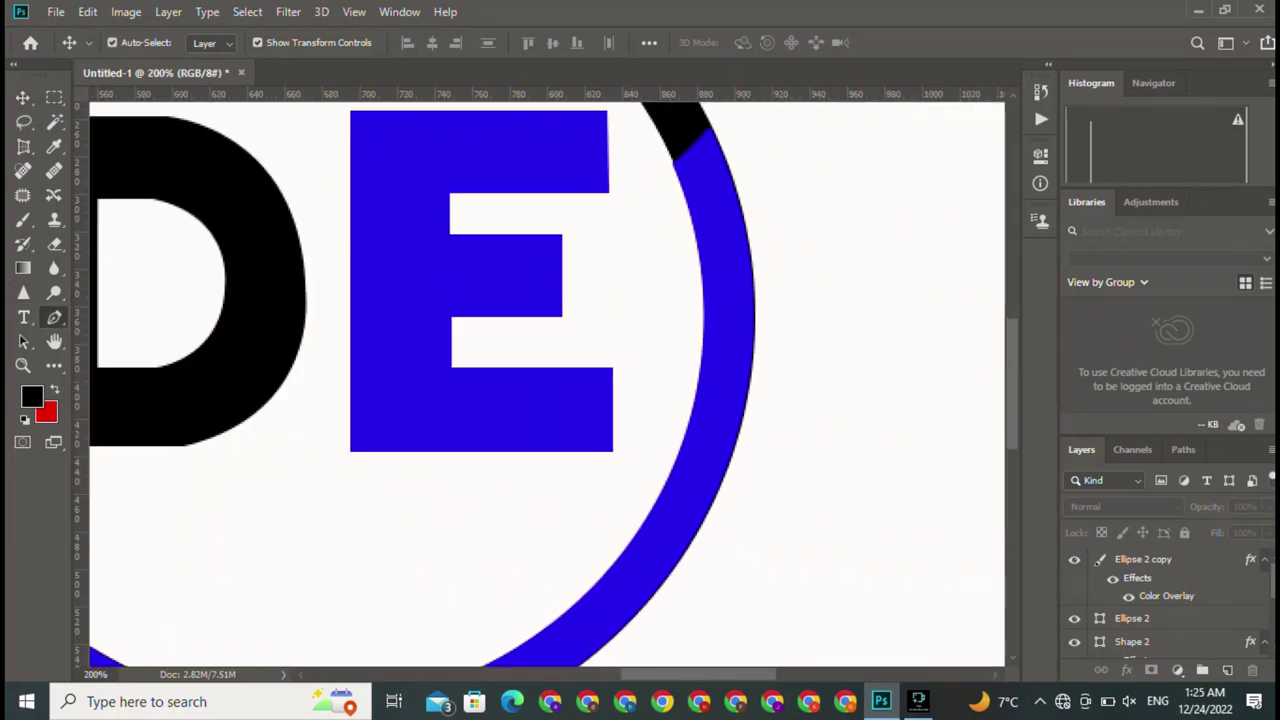
click(54, 317)
click(613, 367)
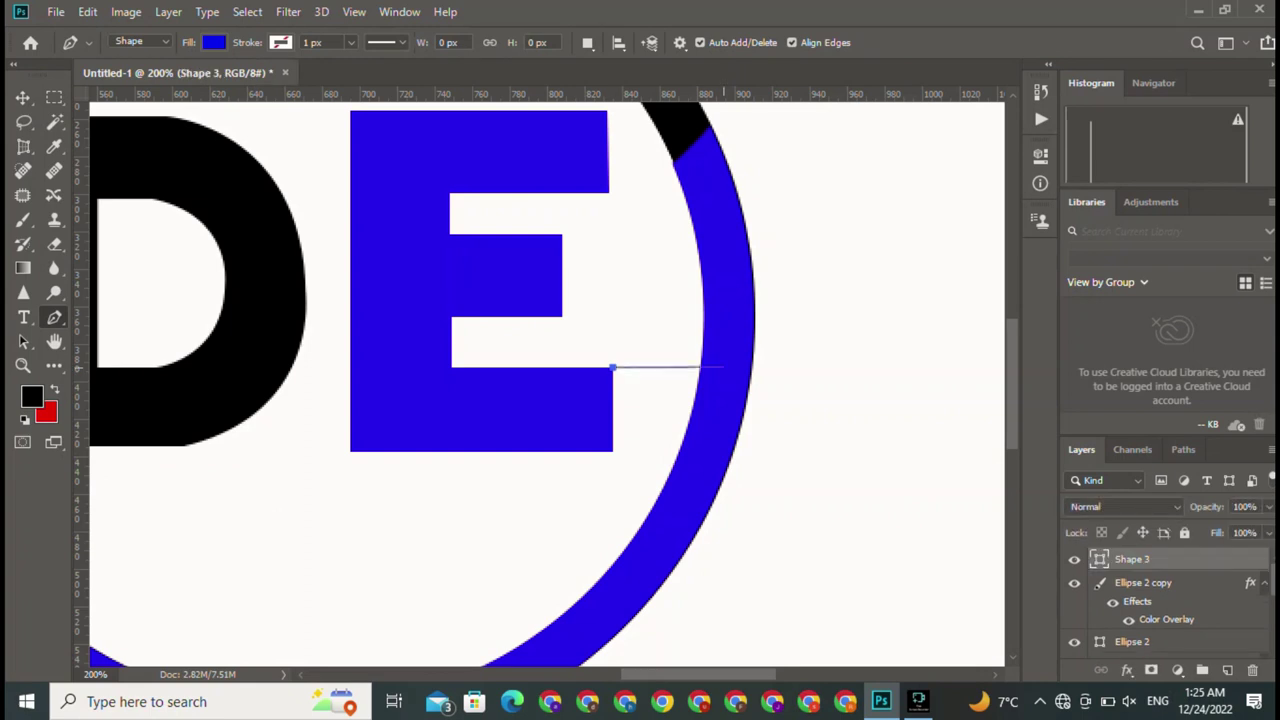
click(705, 364)
key(ctrl+z)
click(703, 367)
- Add the lower ring-edge and E bottom-edge points and close the blue quadrilateral
drag(702, 457, 720, 443)
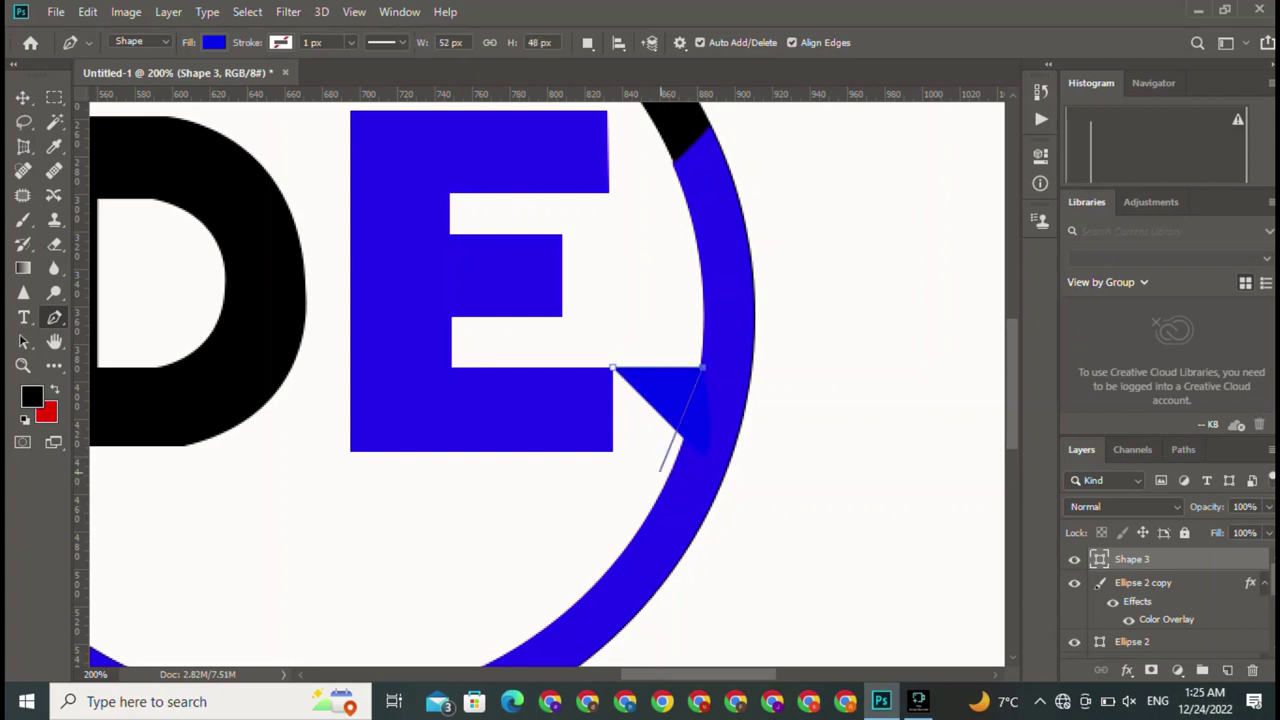
key(ctrl+z)
click(699, 443)
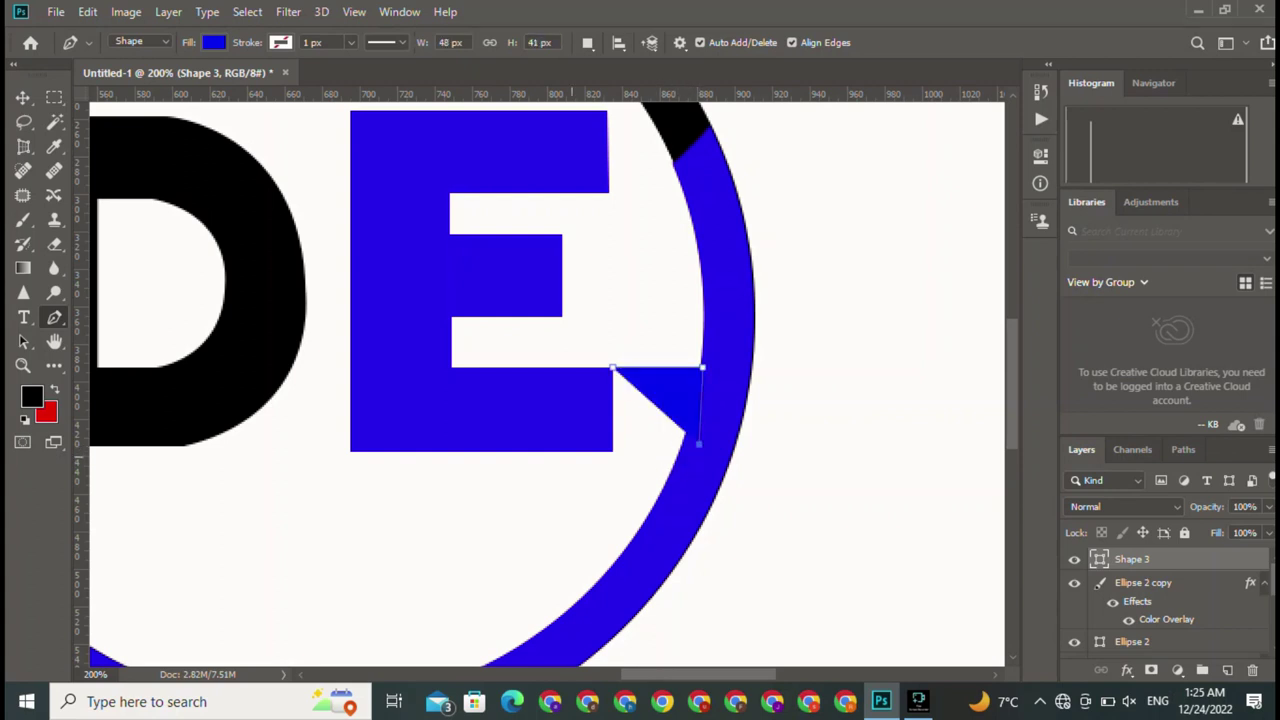
key(ctrl+z)
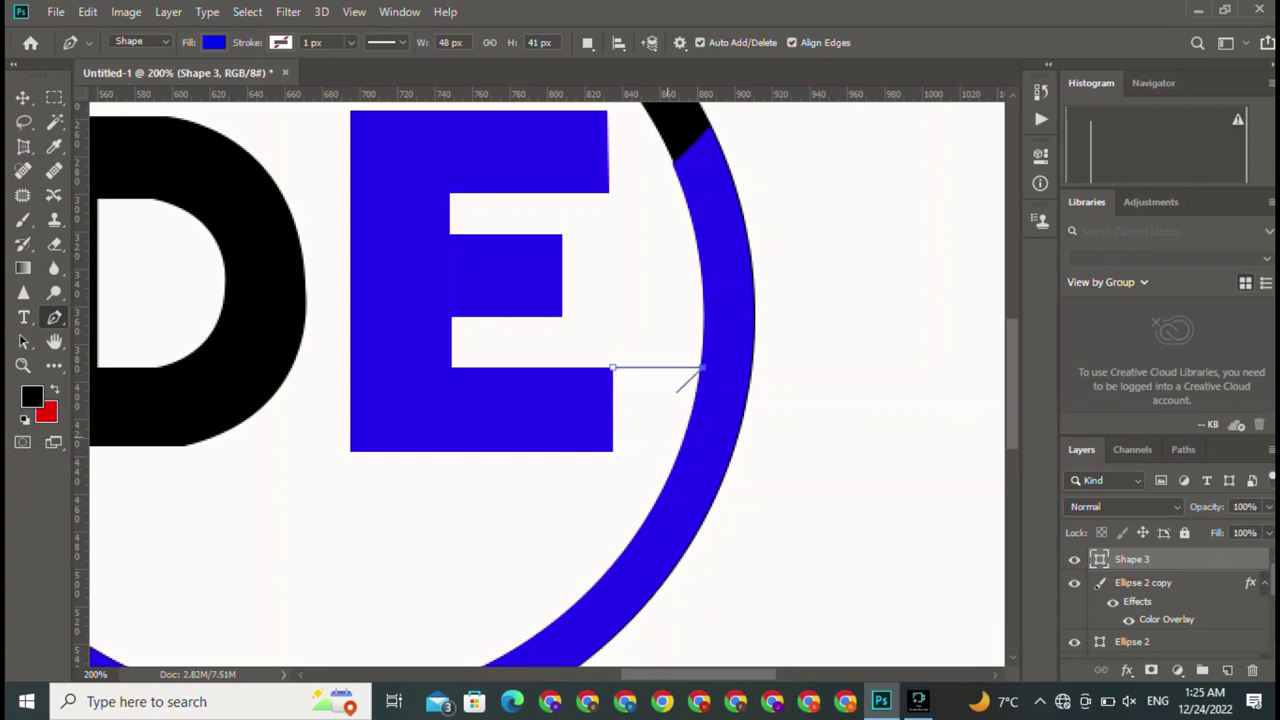
click(702, 453)
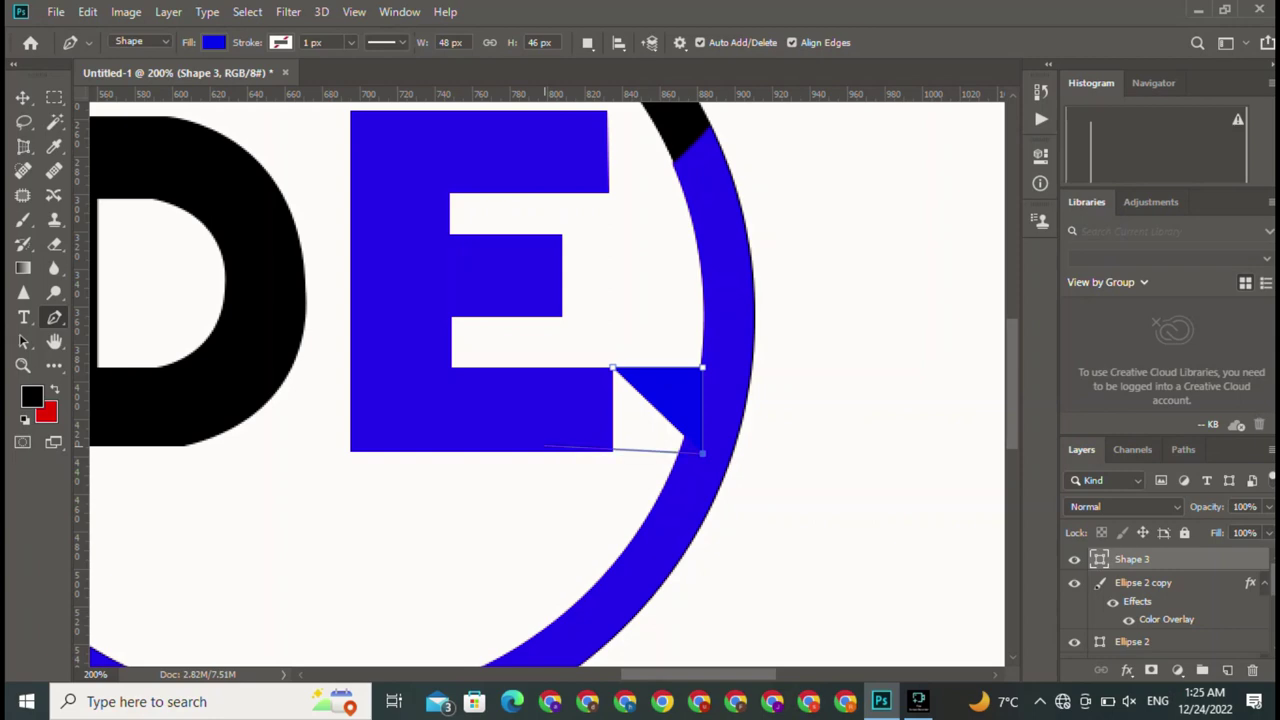
key(ctrl+z)
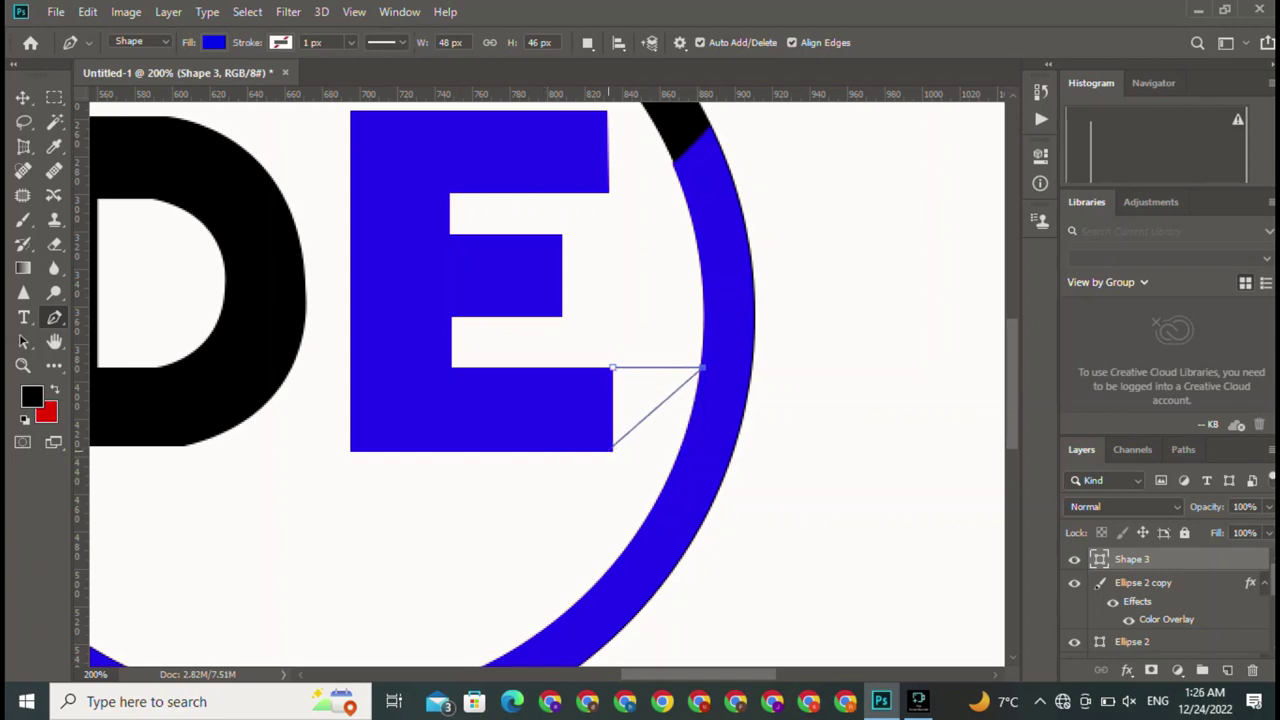
click(612, 451)
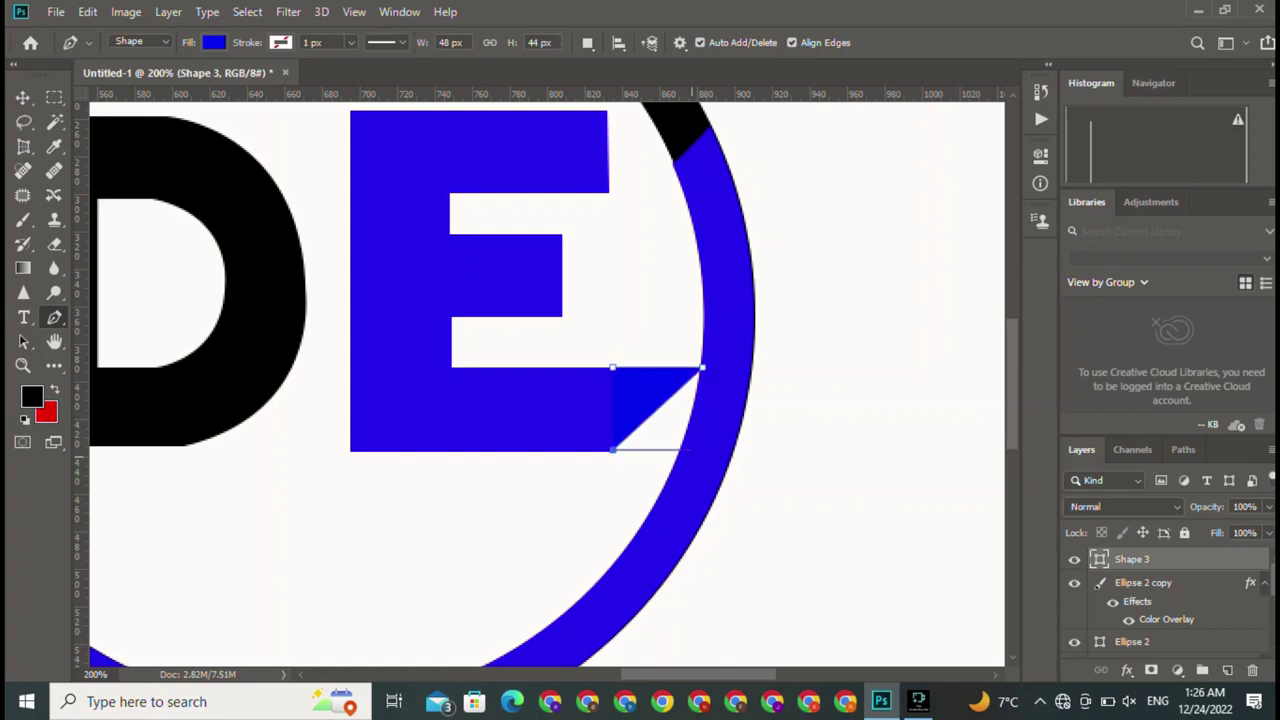
click(697, 450)
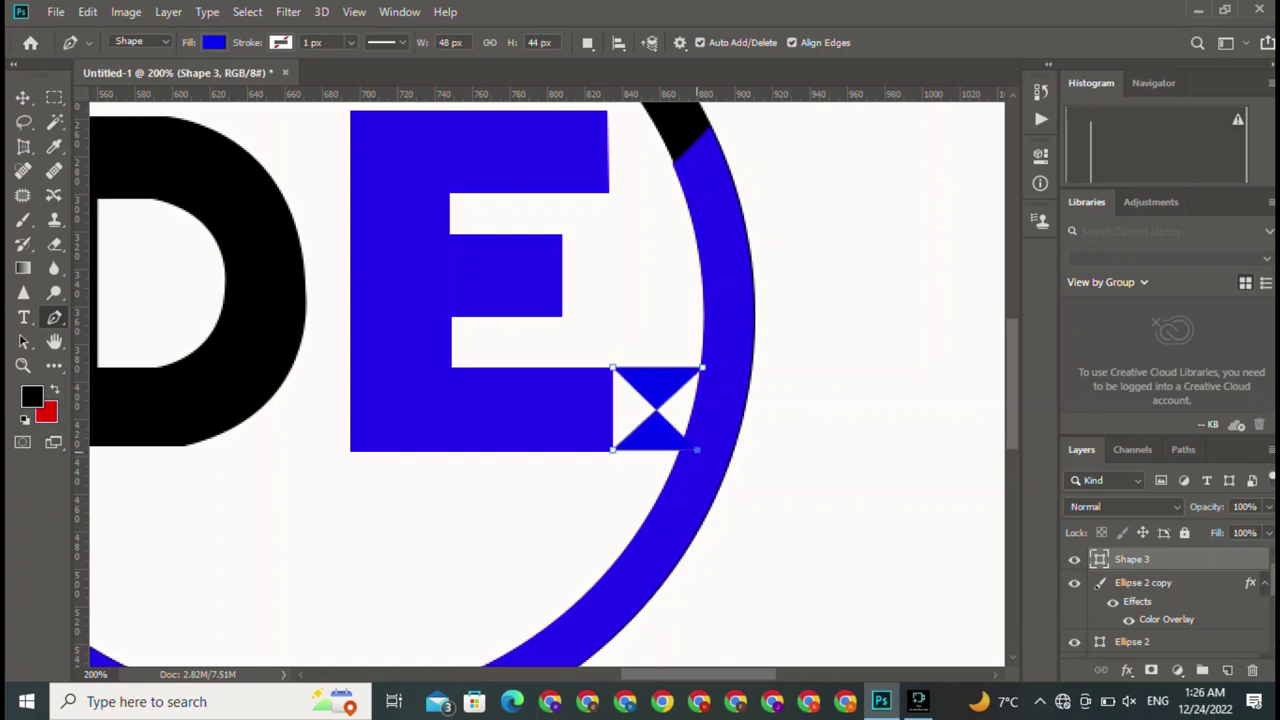
key(ctrl+z)
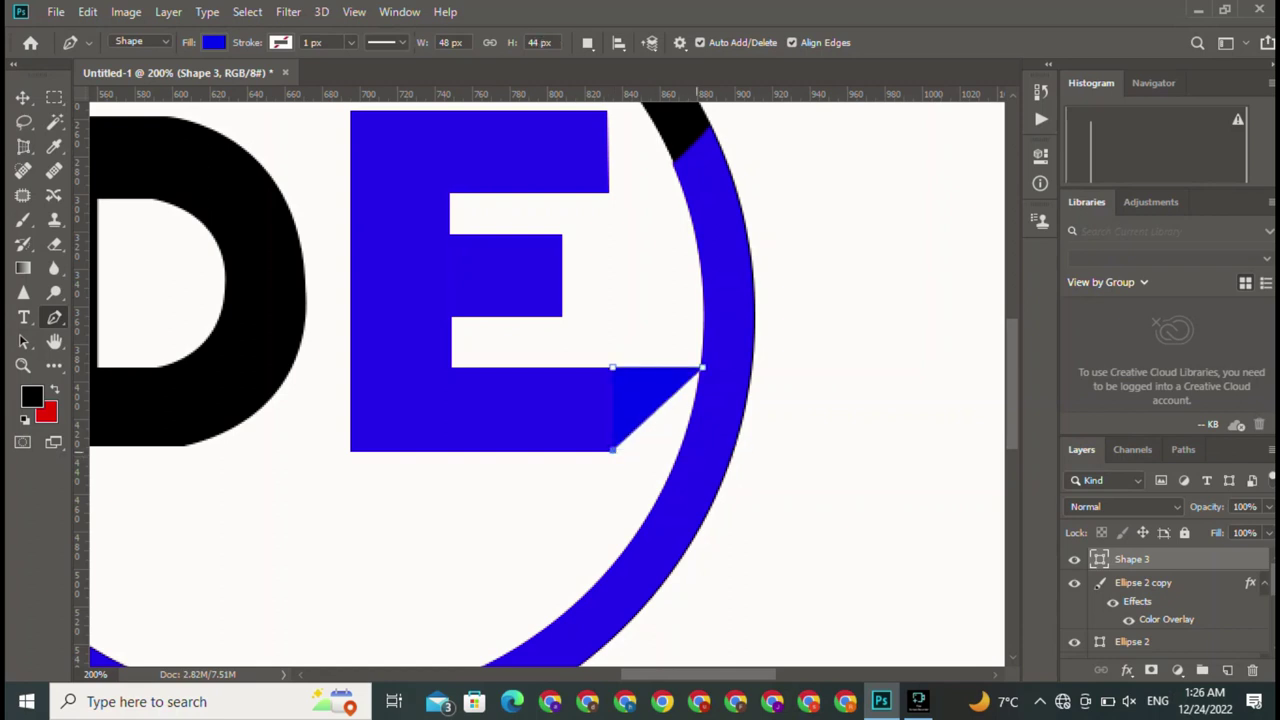
key(ctrl+z)
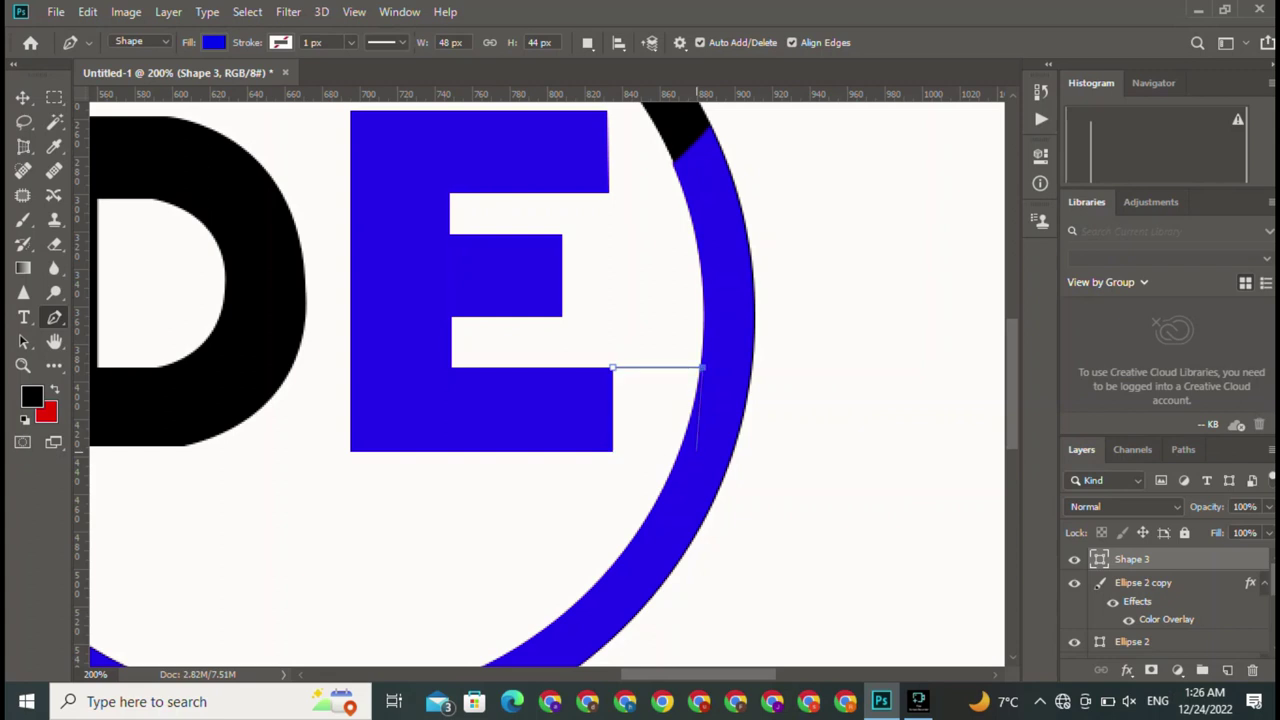
click(702, 452)
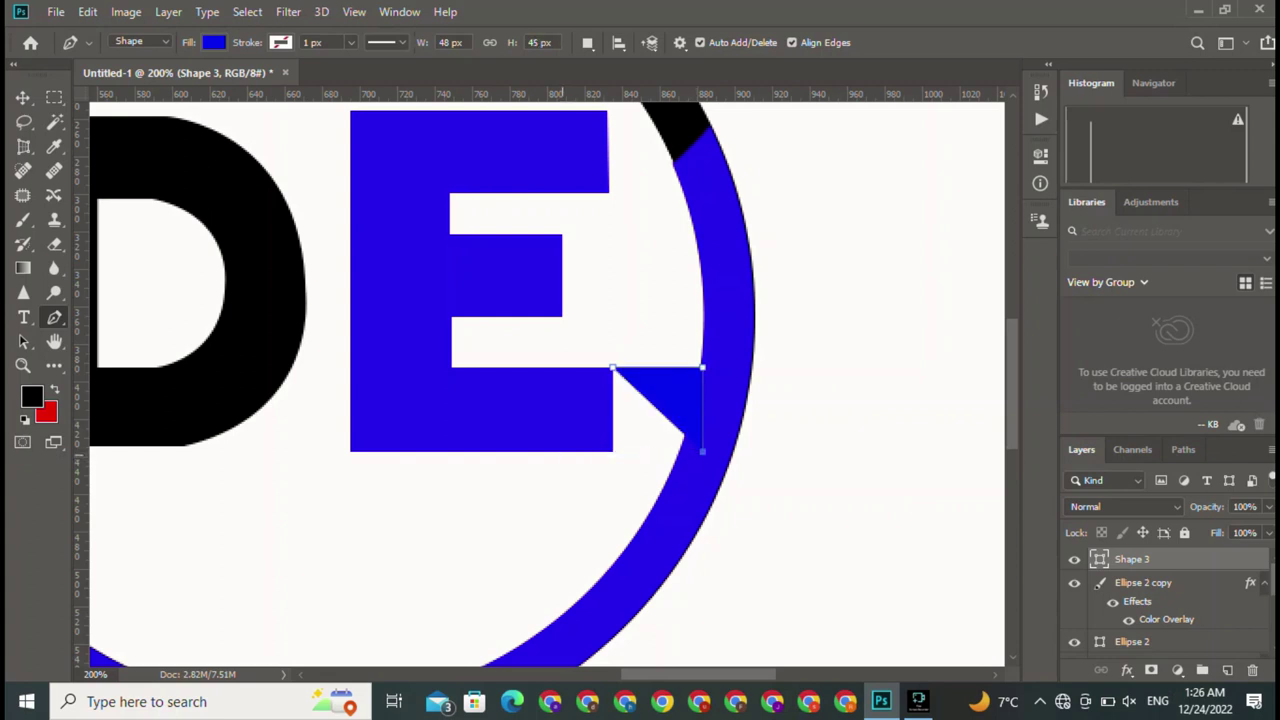
click(562, 452)
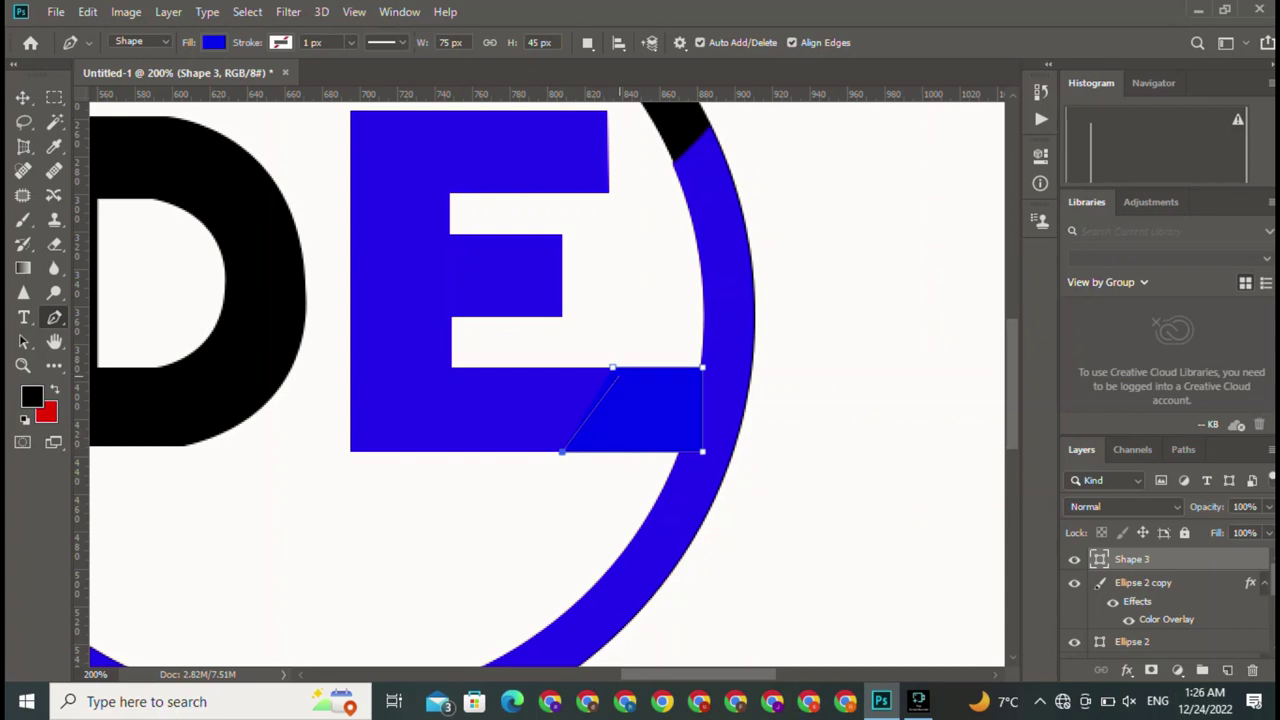
click(612, 368)
- Select the Ellipse 2 copy layer and inspect its layer options menus
key(v)
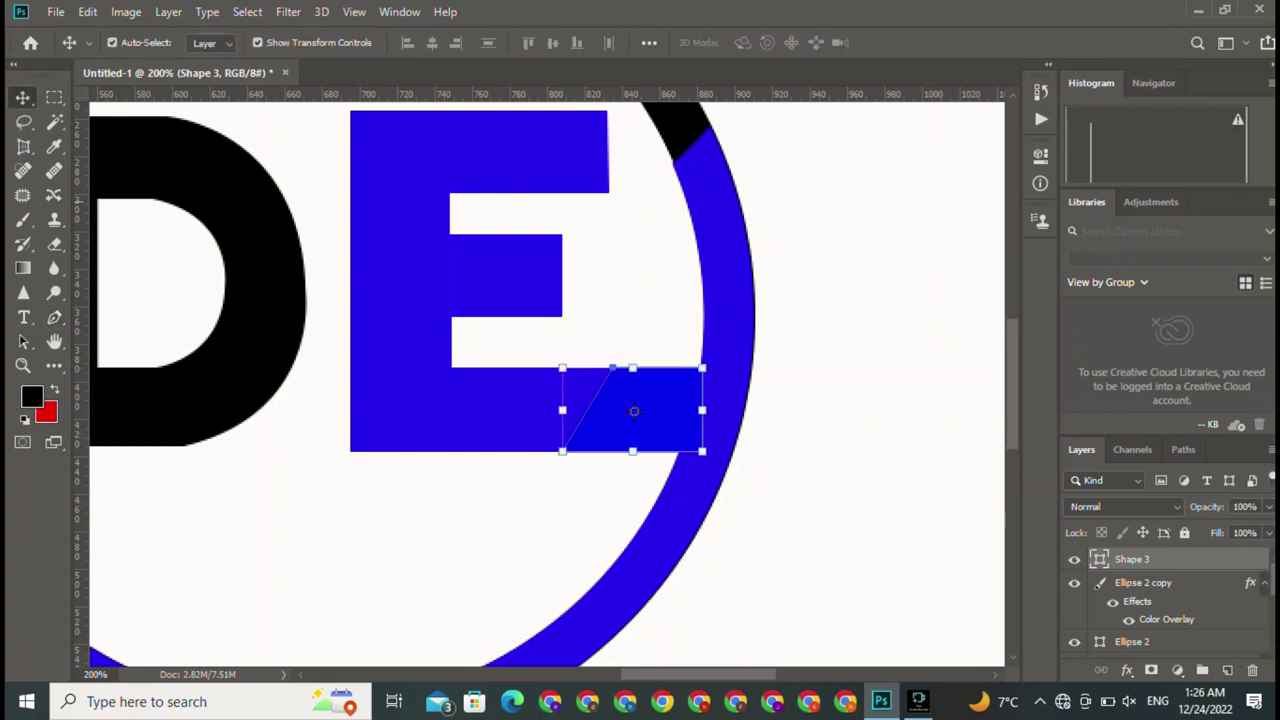
click(1143, 582)
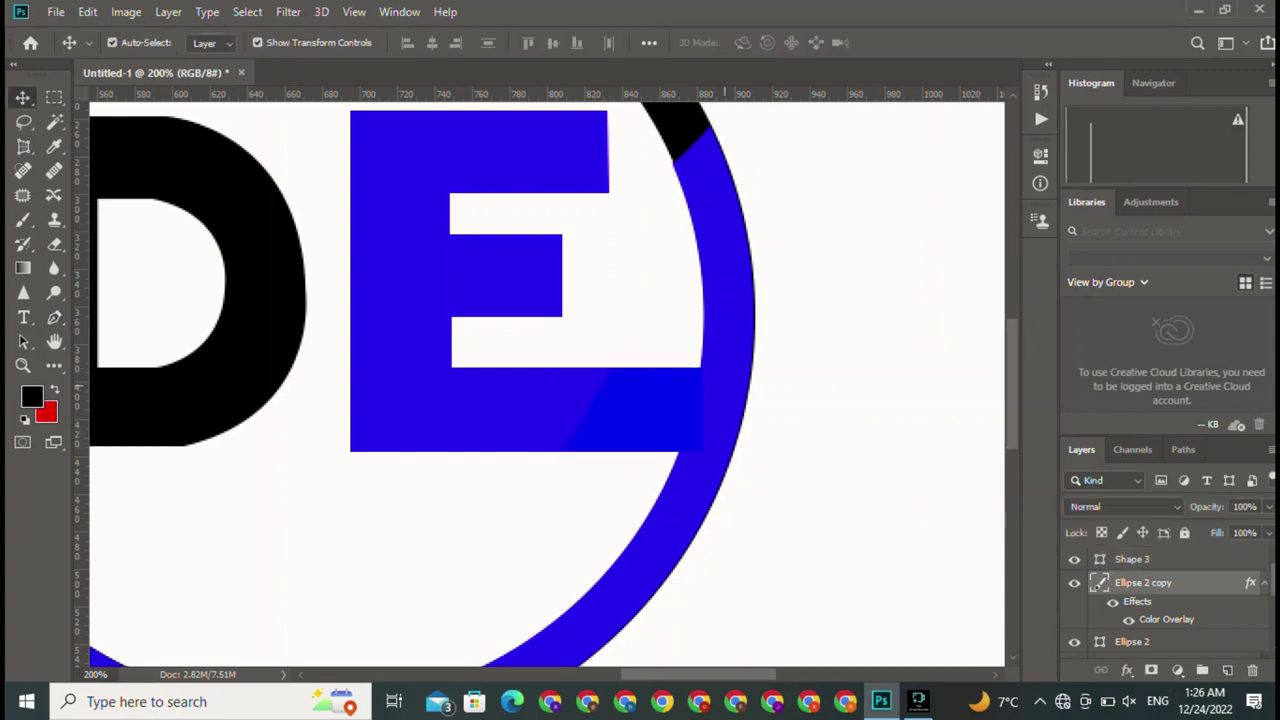
right_click(1131, 559)
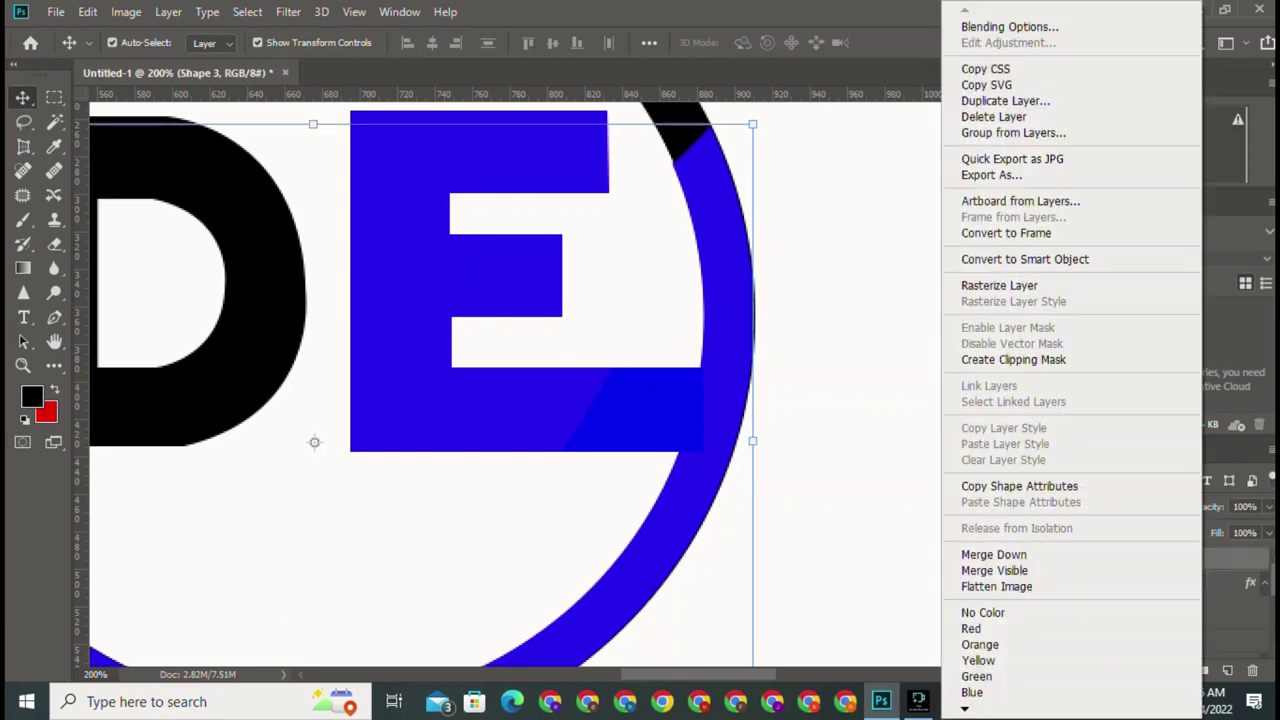
right_click(850, 505)
key(Escape)
right_click(1143, 582)
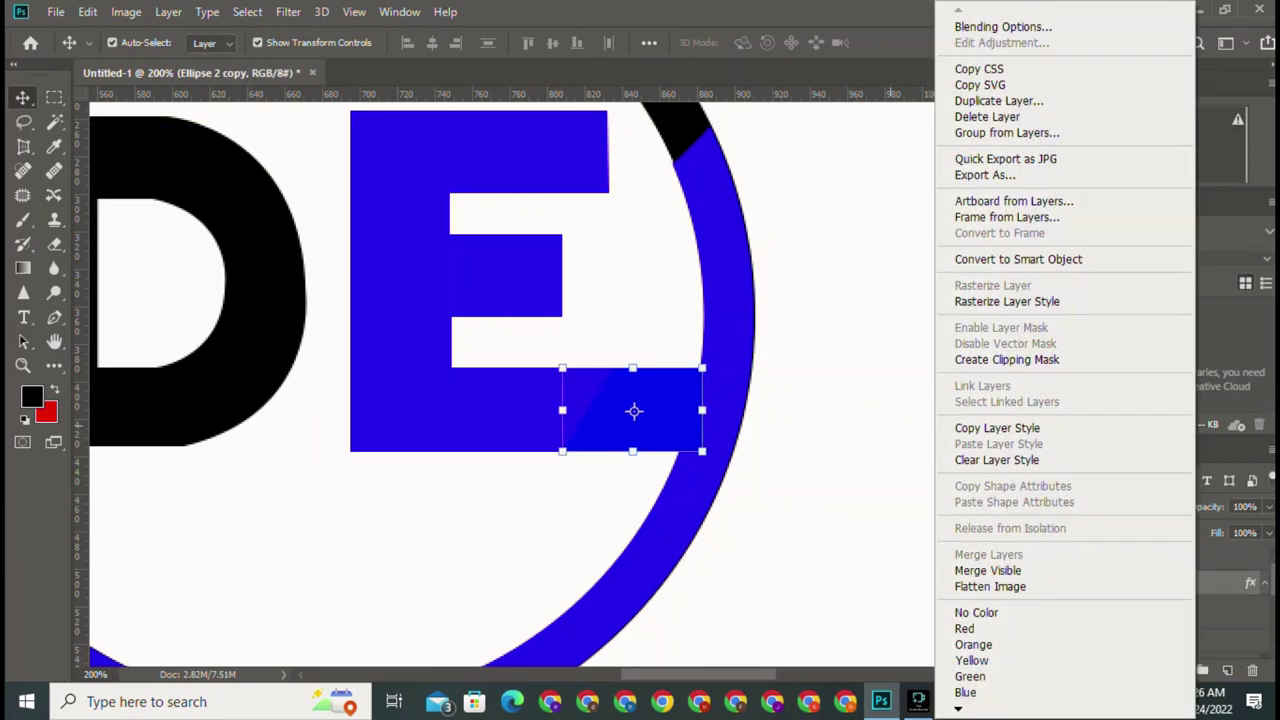
key(Escape)
right_click(1143, 582)
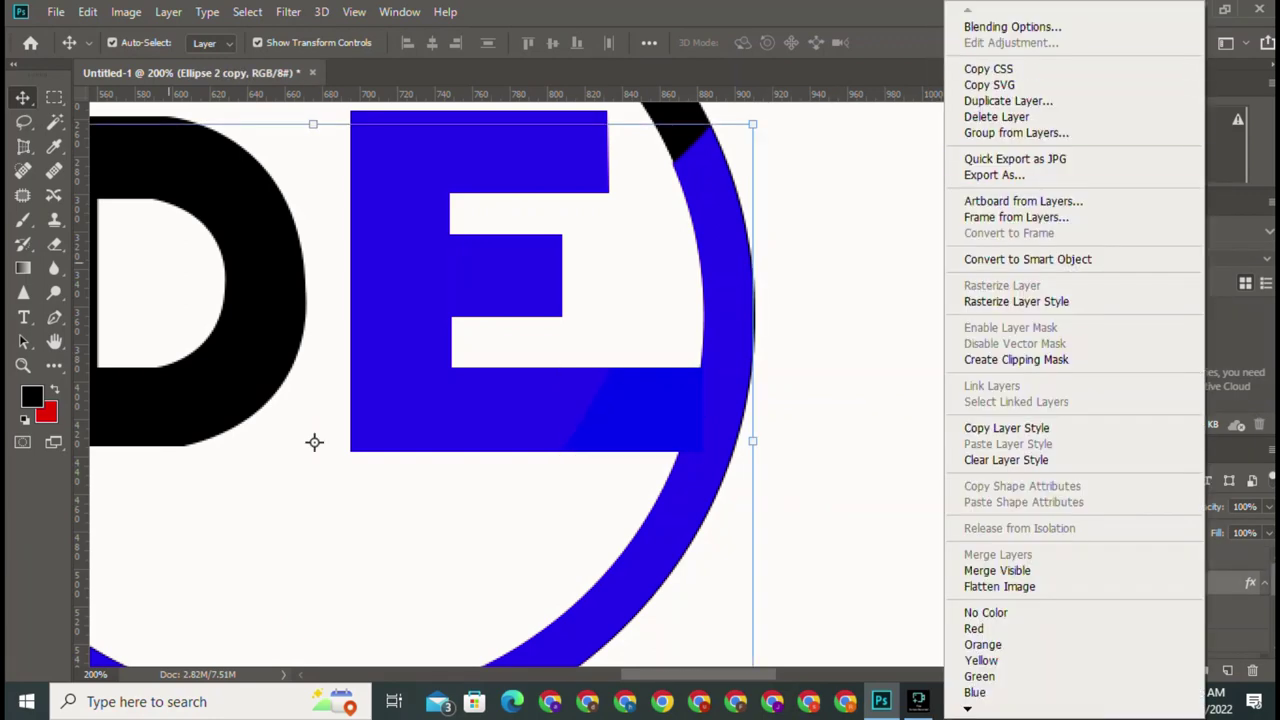
key(Escape)
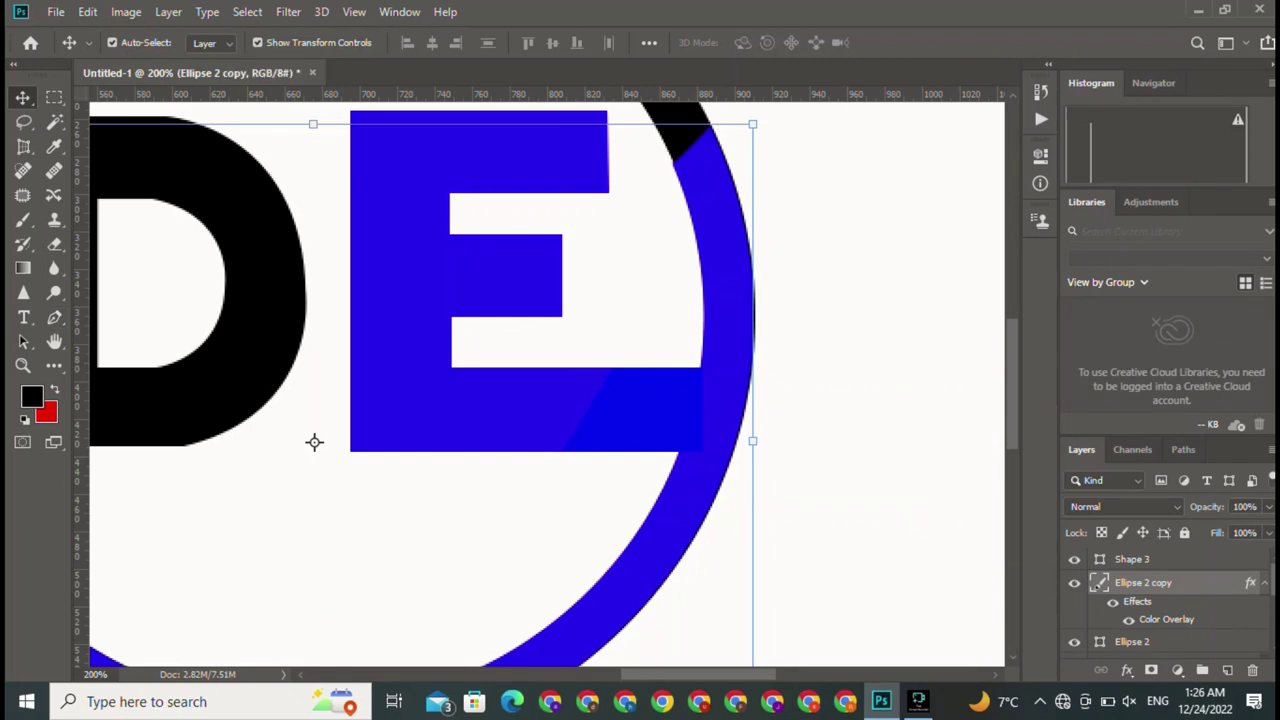
- Deselect the ring copy and zoom out to fit the whole logo on screen
key(p)
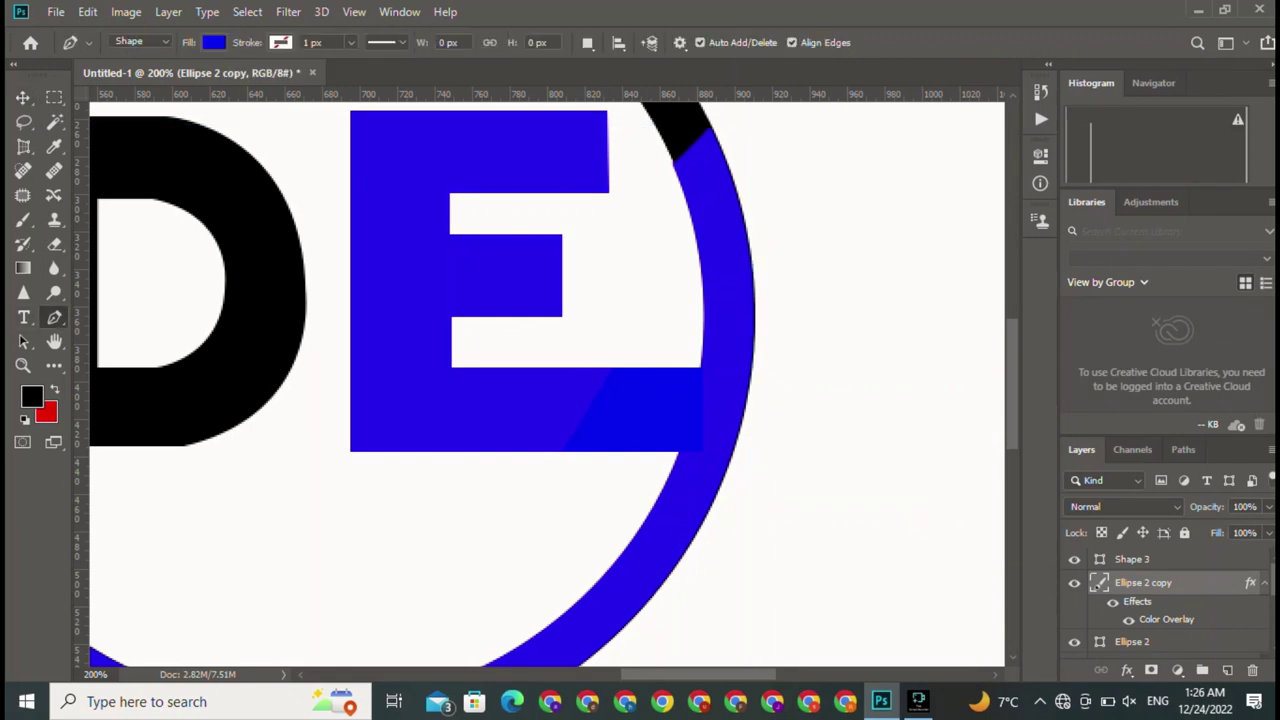
key(v)
click(314, 443)
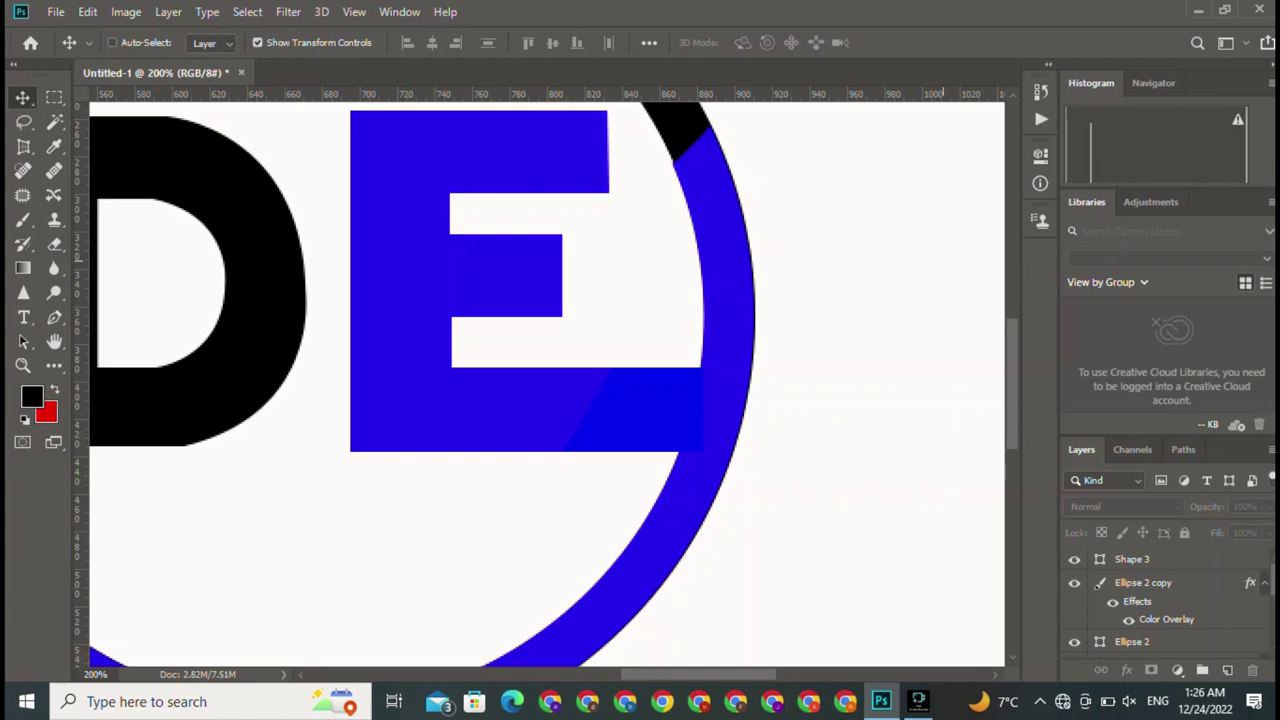
key(ctrl+0)
key(ctrl+minus)
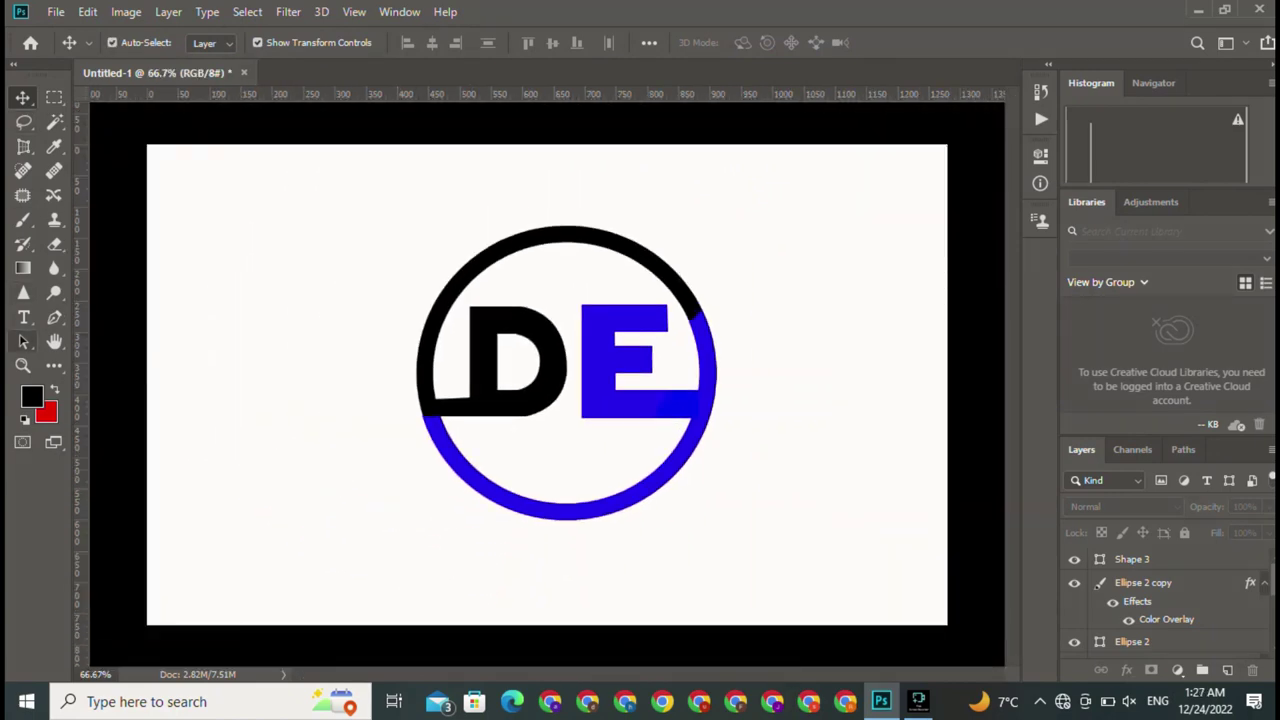
- Draw a thin 539×4 px blue bar below the ring and nudge it into alignment
key(i)
right_click(54, 365)
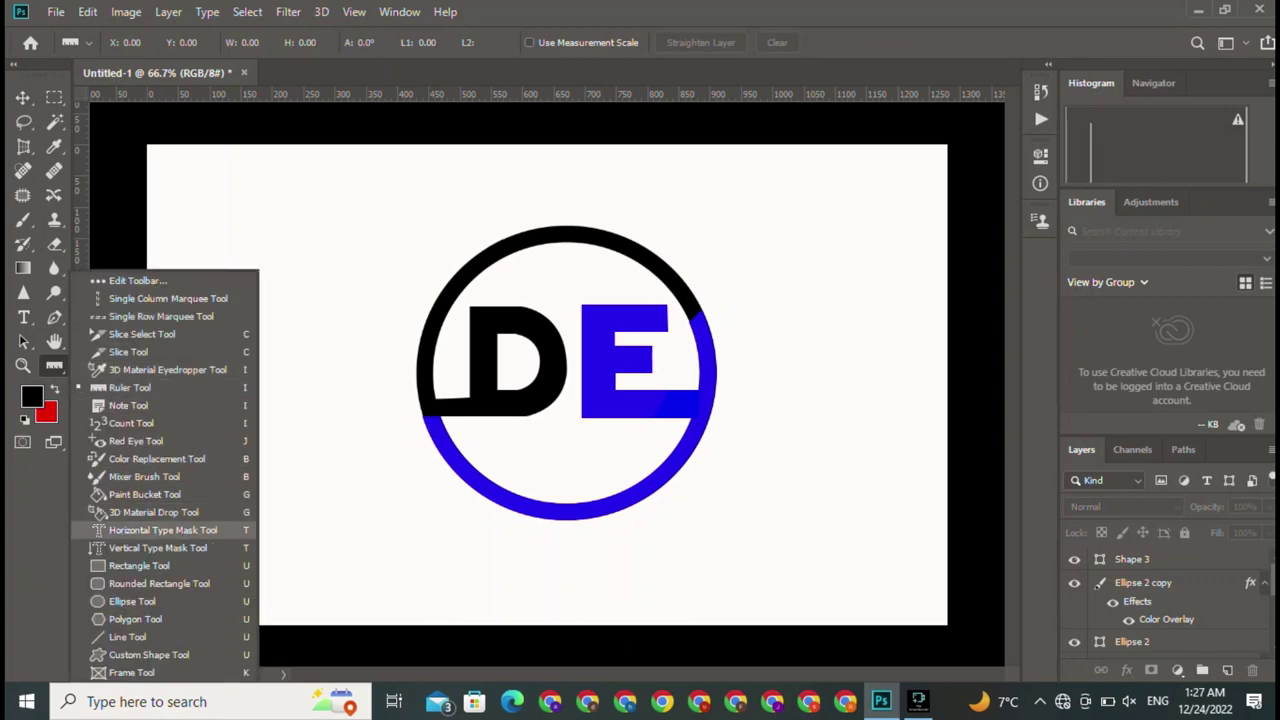
click(120, 583)
drag(419, 533, 757, 537)
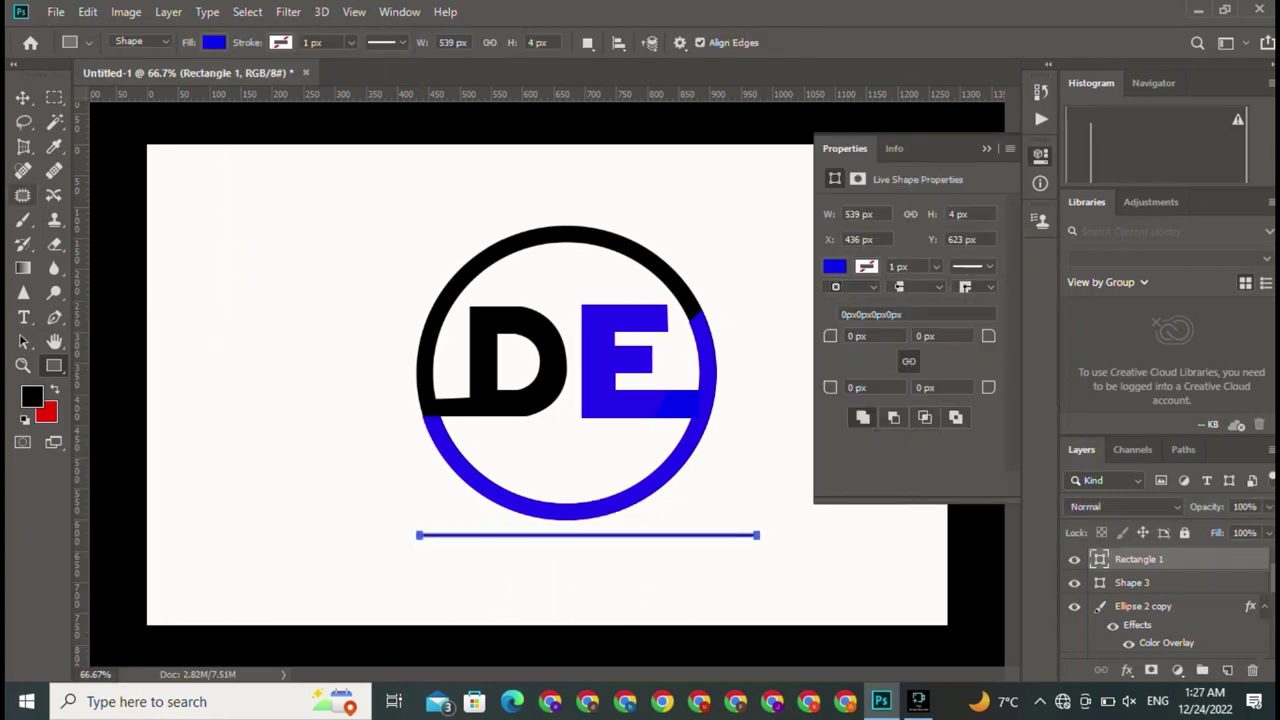
key(v)
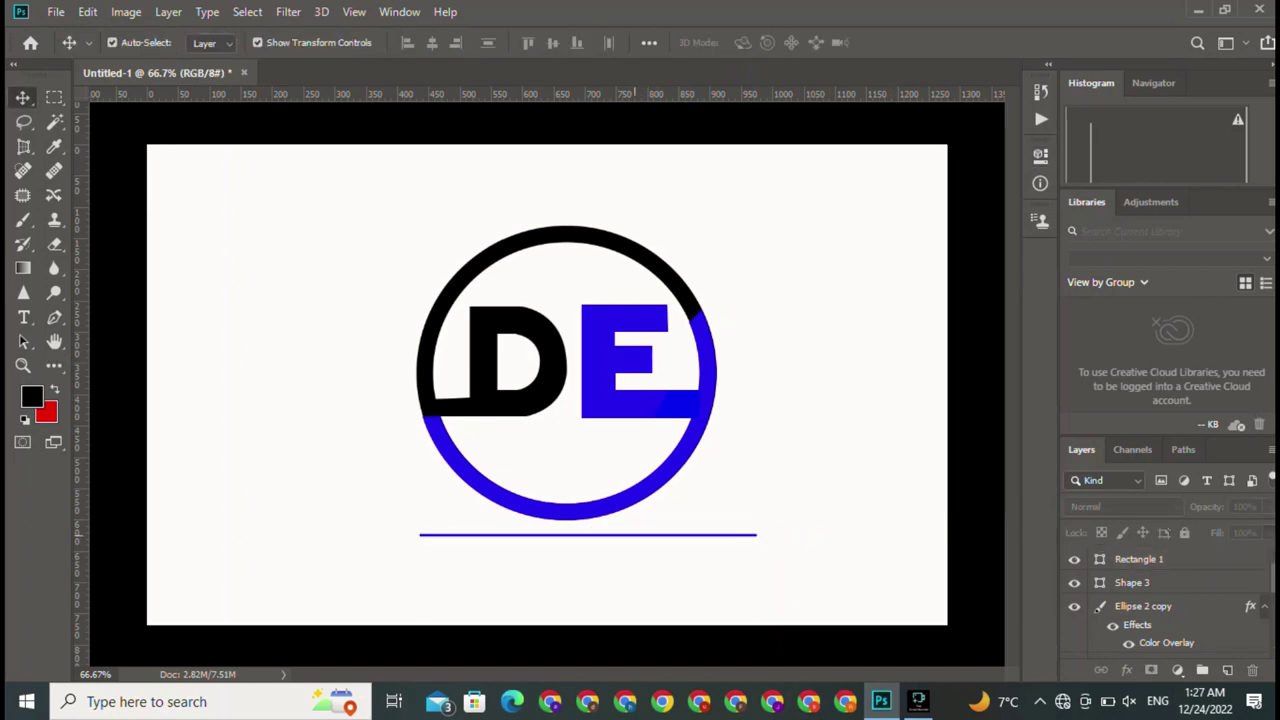
mouse_move(567, 534)
mouse_down()
mouse_move(545, 526)
mouse_move(561, 535)
mouse_up()
- Add a text layer above the logo reading DANIEXPART, correcting typos
click(23, 317)
click(268, 210)
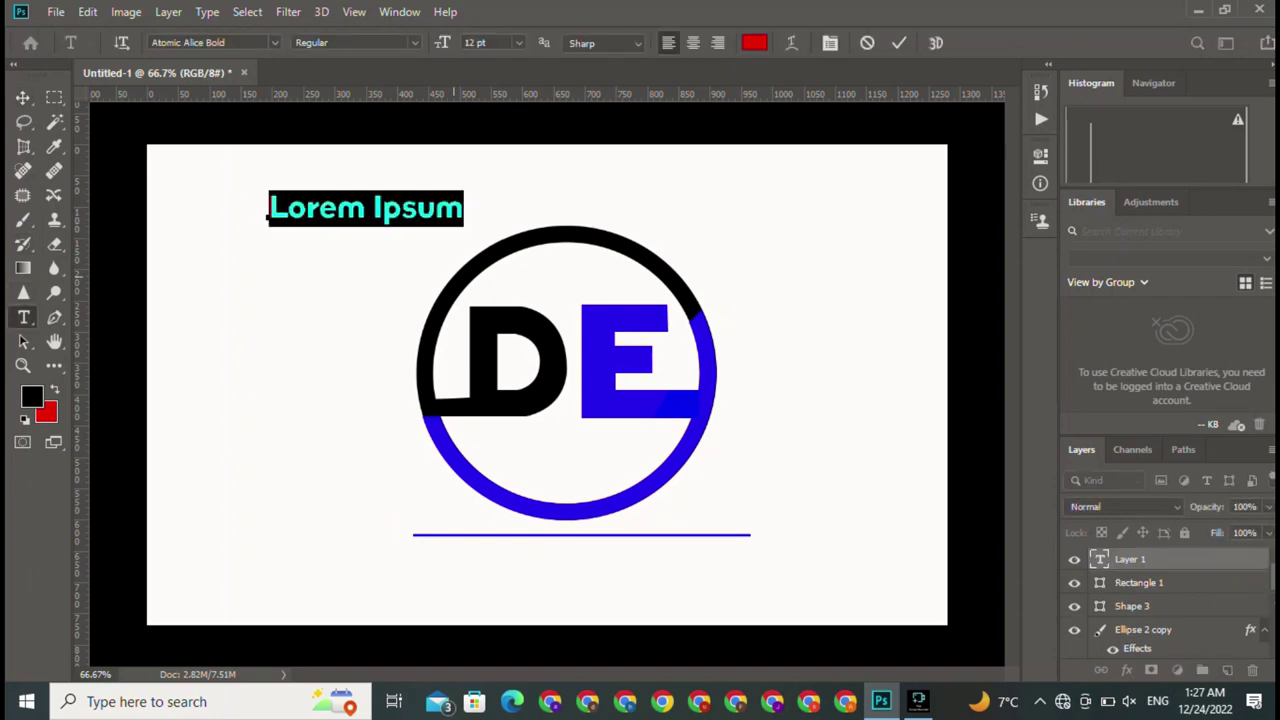
key(BackSpace)
text(D)
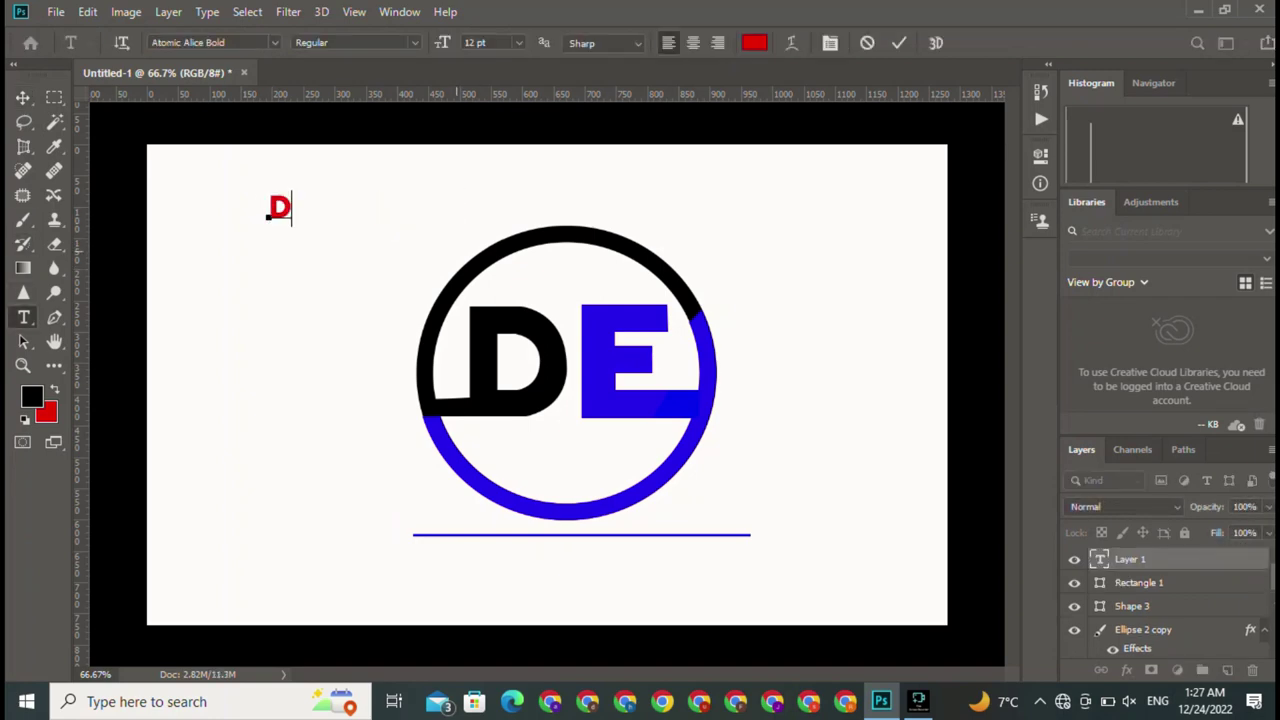
text(A)
key(BackSpace)
text(AN)
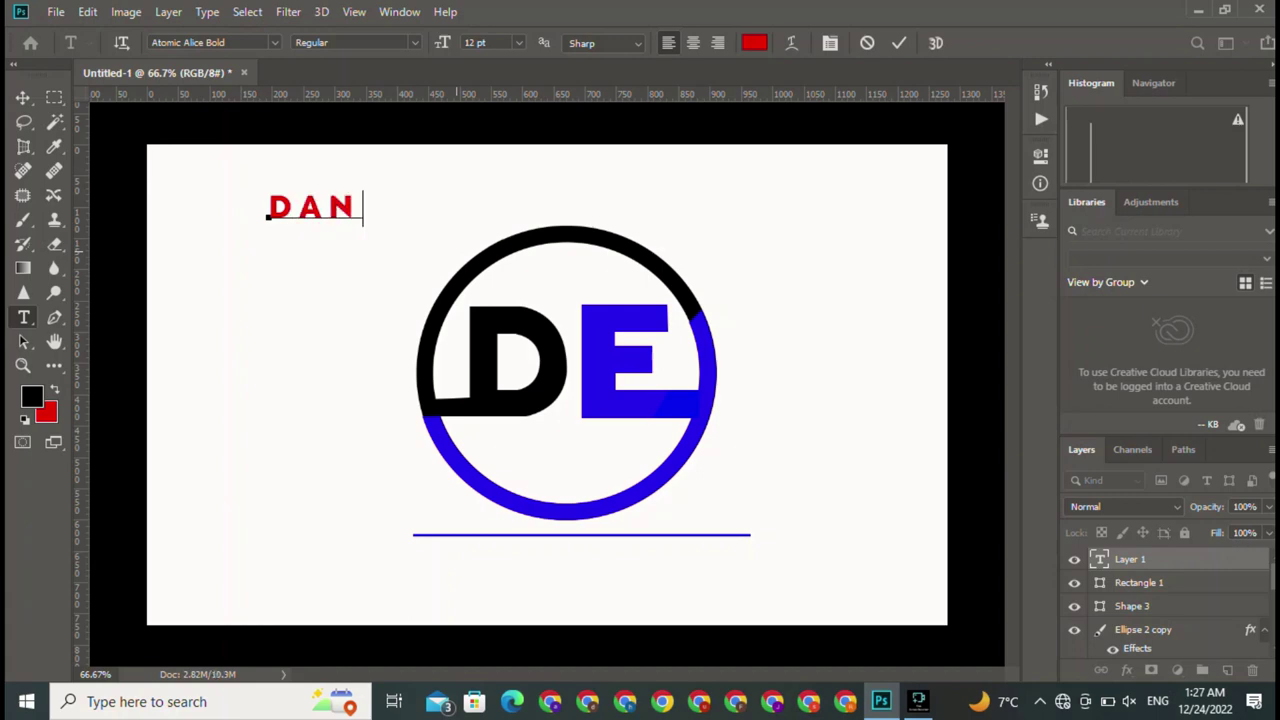
text(I)
key(BackSpace)
text(I)
text(EXPAR )
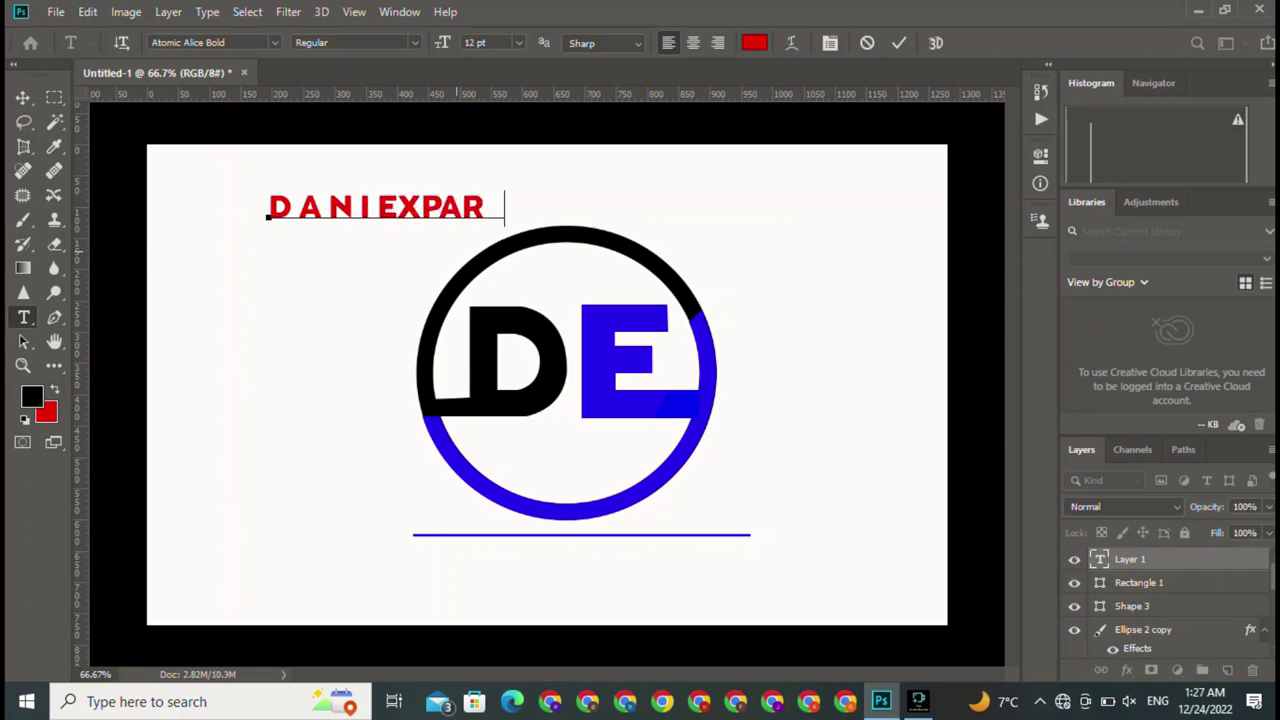
text(T)
- Space out the DANIEXPART letters and commit the wordmark text
click(398, 207)
click(428, 207)
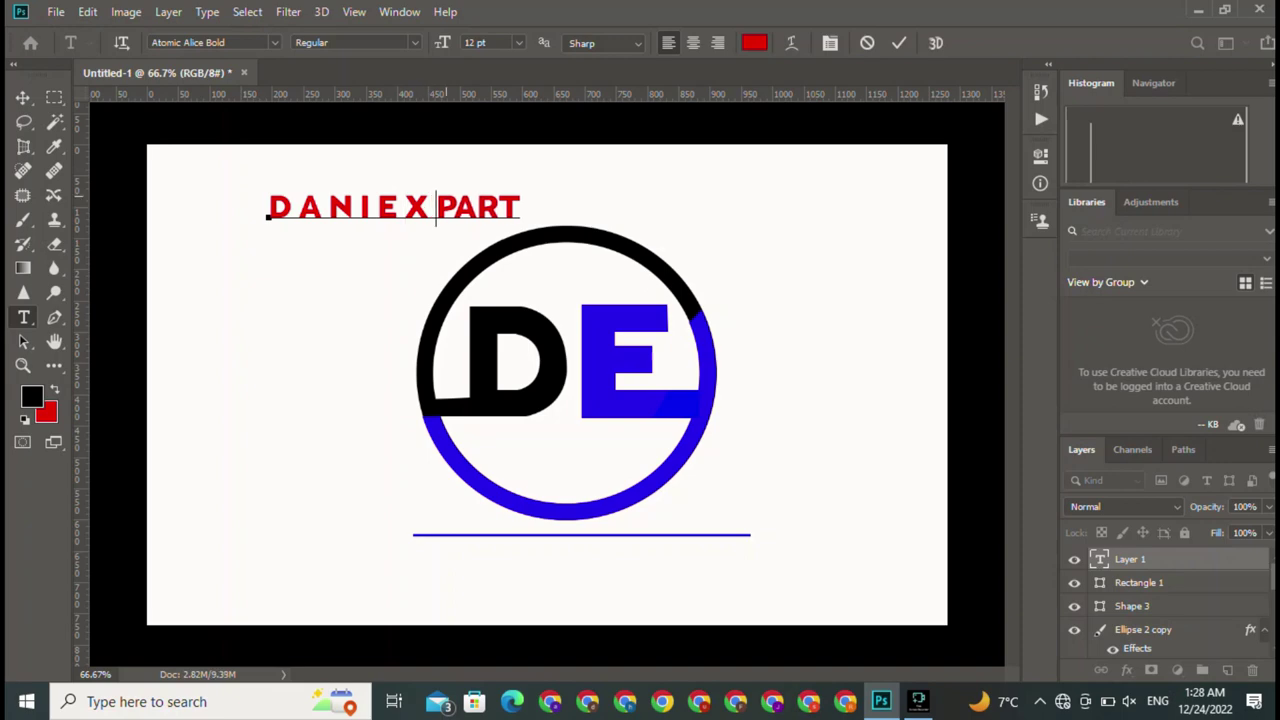
key(Right)
key(Right)
key(Right)
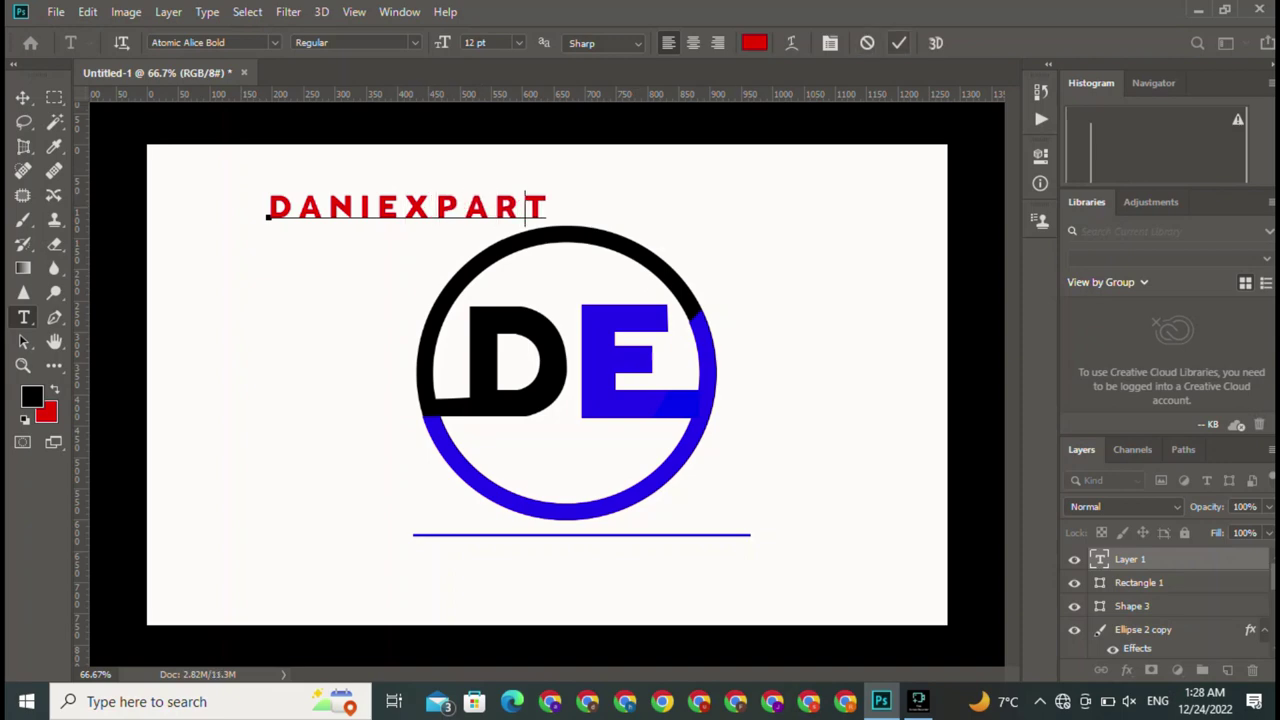
click(899, 42)
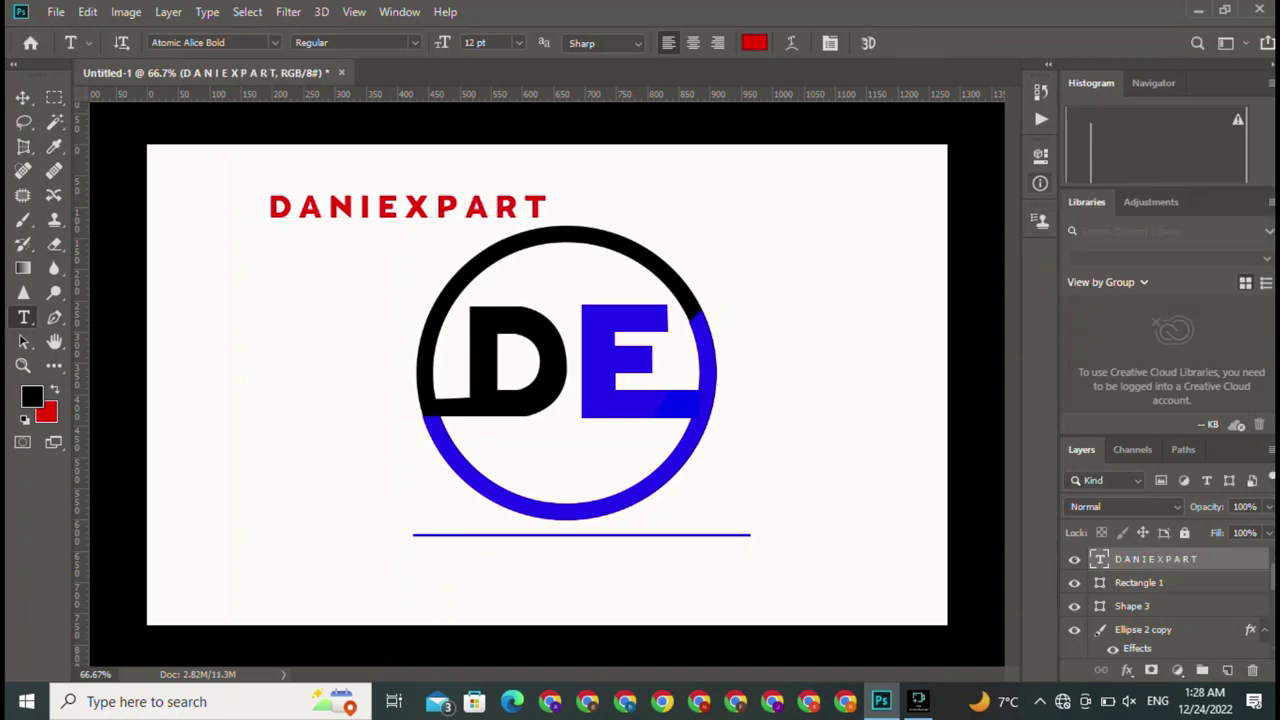
click(1040, 155)
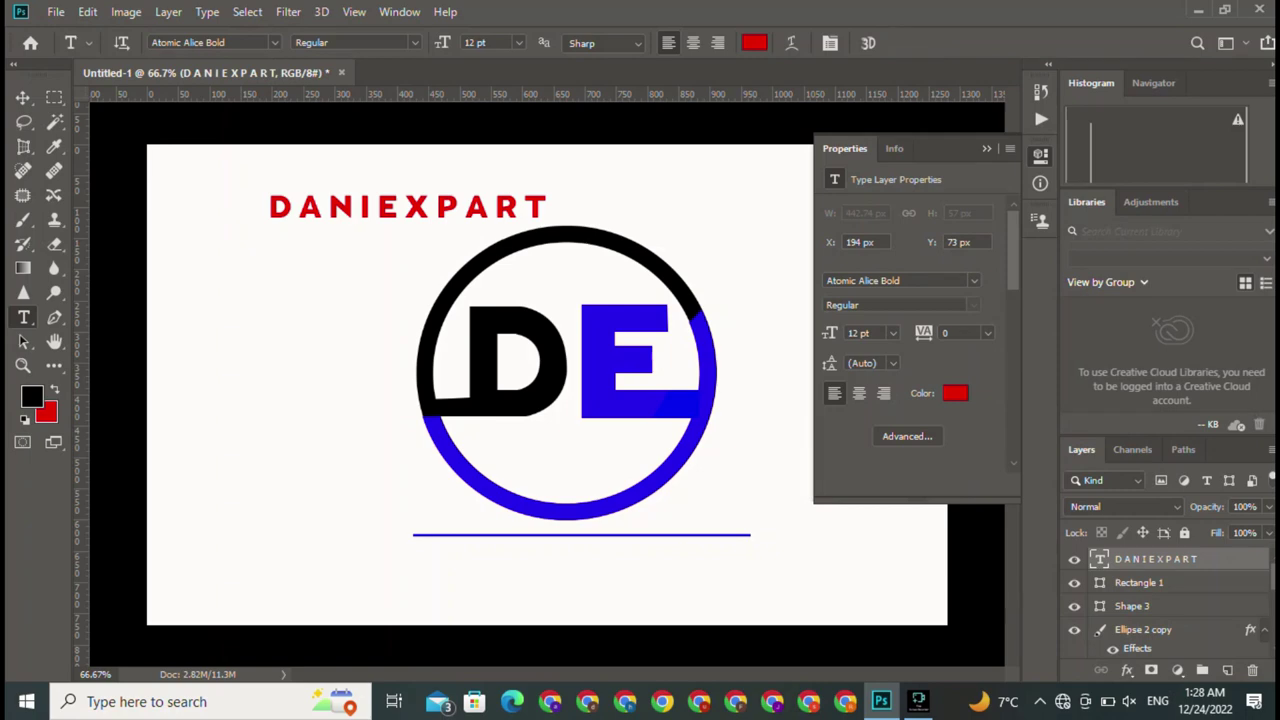
- Preview font families on the wordmark, including Agency FB
click(973, 281)
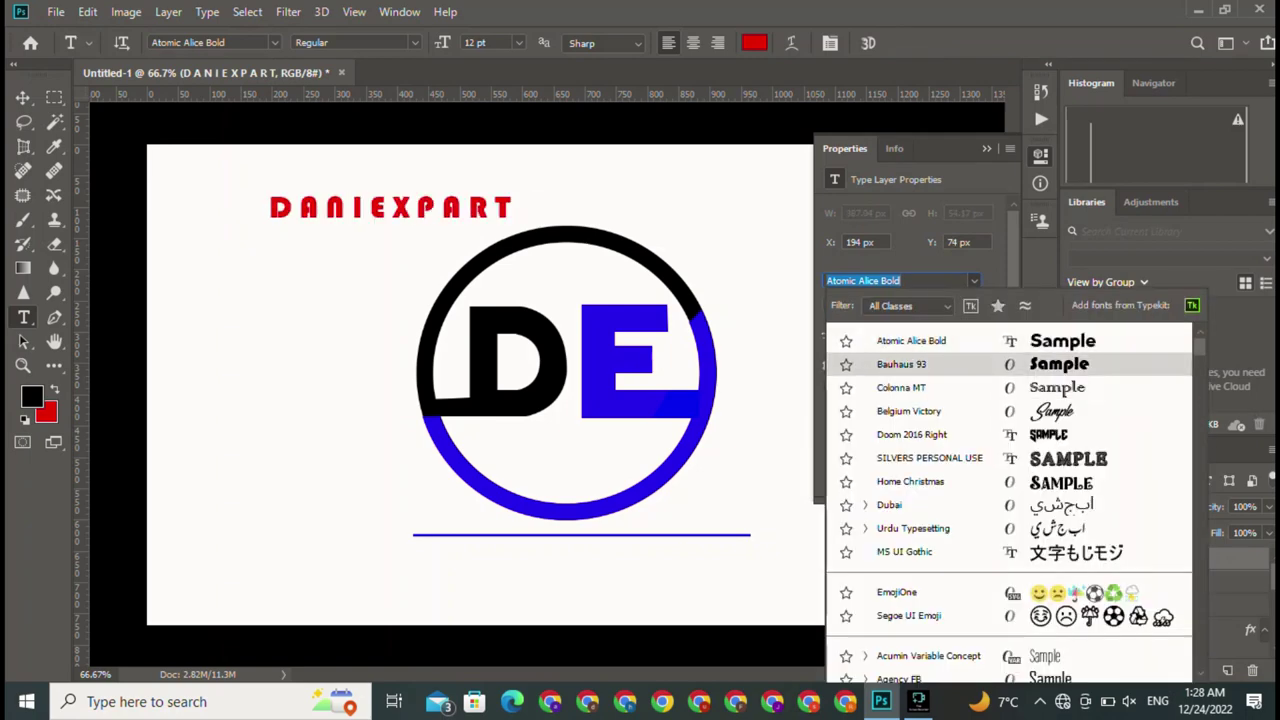
key(Down)
key(Down)
key(Down)
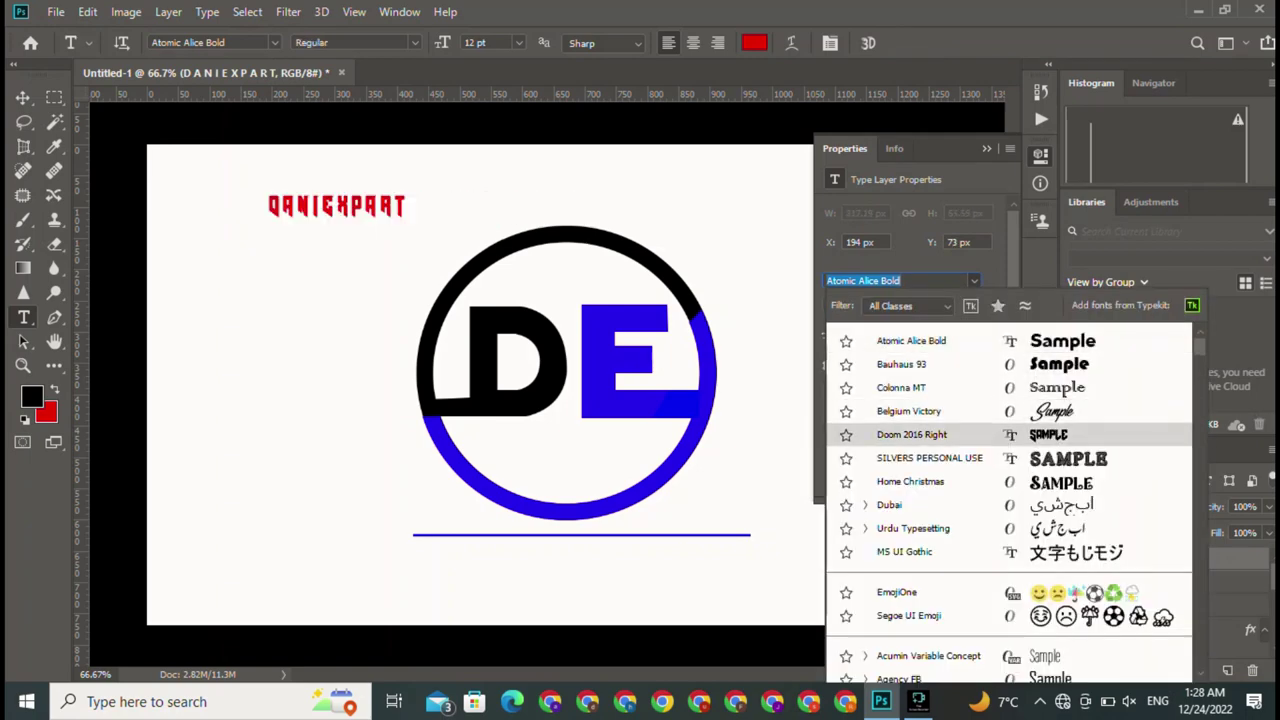
key(Down)
key(Down)
key(Down)
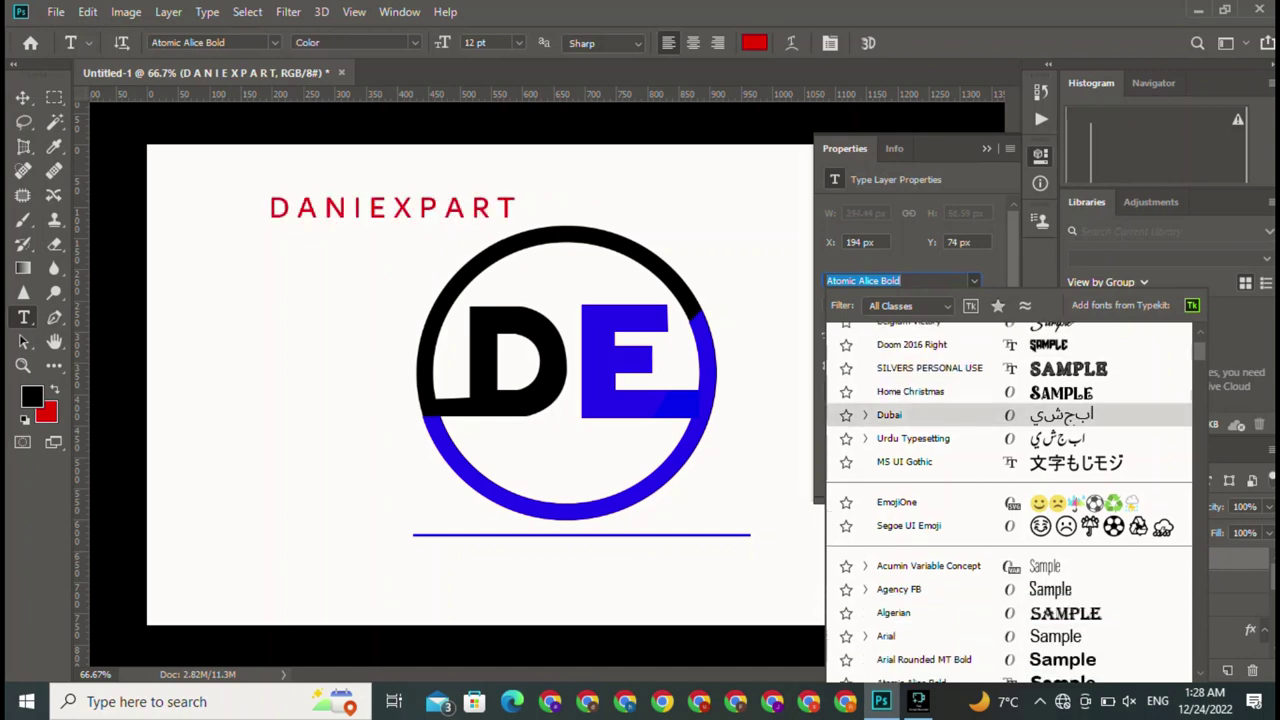
key(Down)
key(Down)
key(Down)
key(Down)
key(Down)
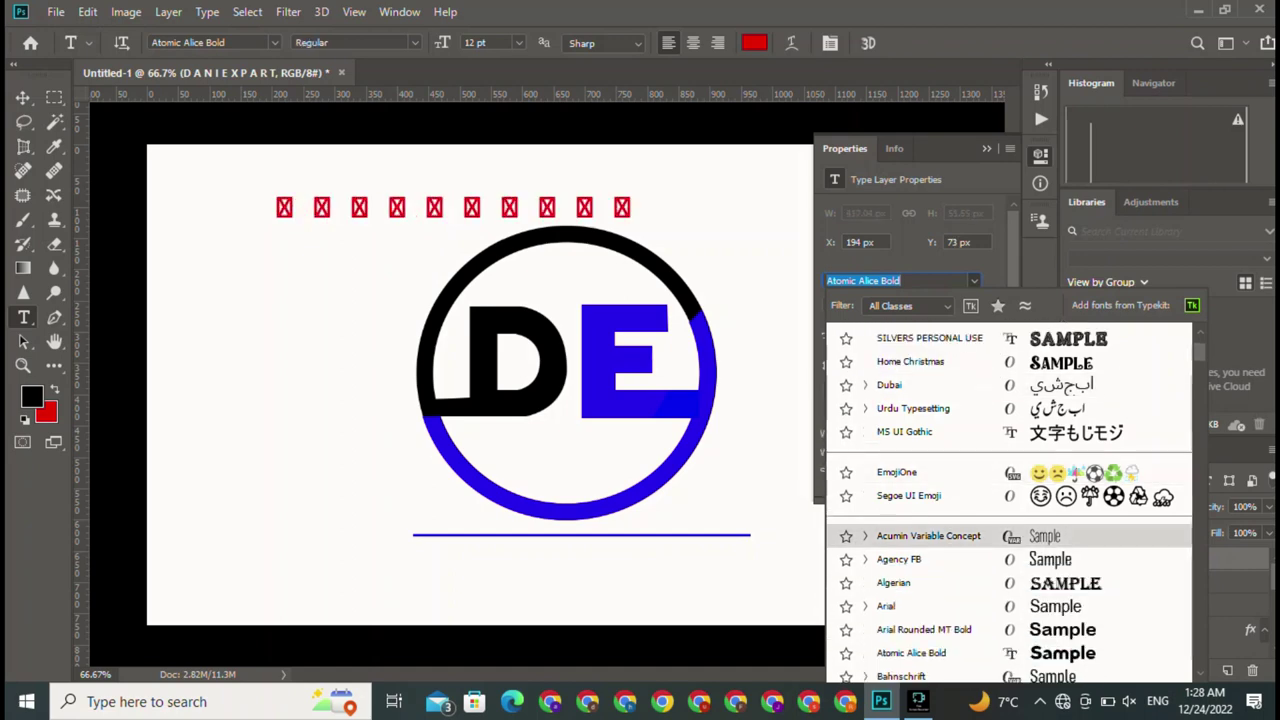
key(Down)
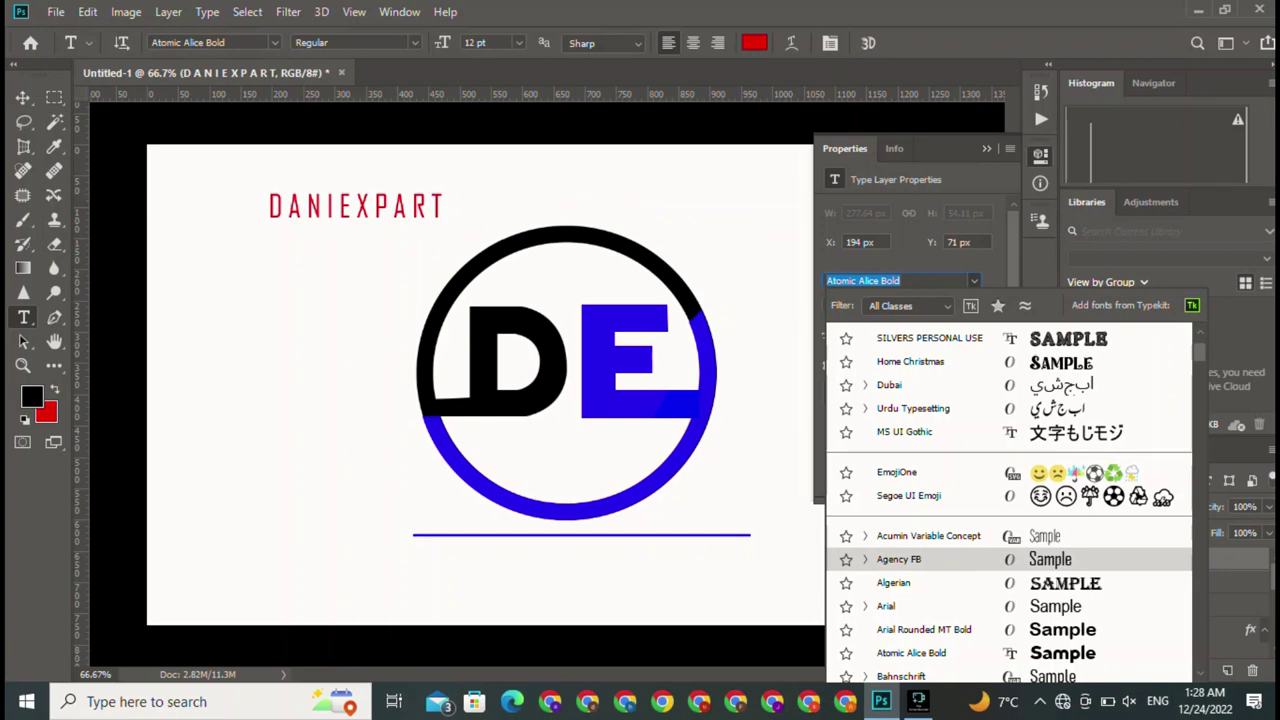
scroll(1010, 500, down, 1)
scroll(1010, 500, down, 1)
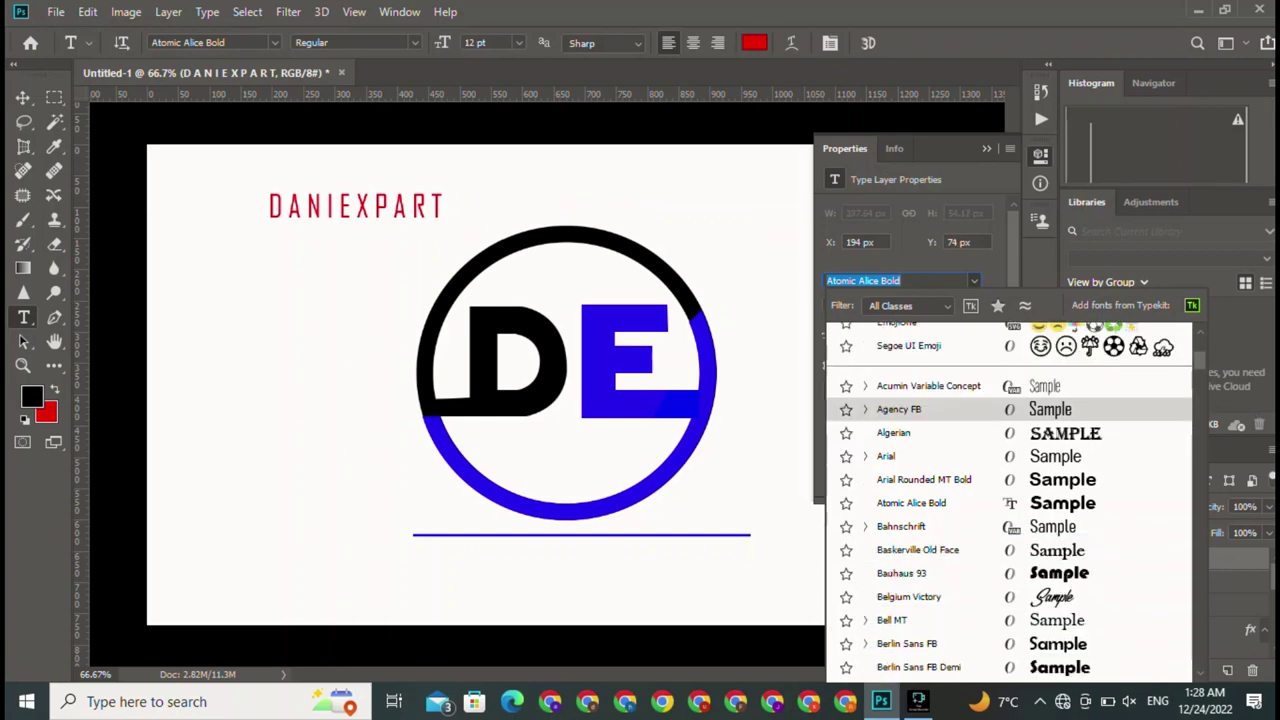
key(Down)
key(Down)
key(Down)
key(Up)
key(Up)
key(Up)
key(Up)
key(Up)
key(Up)
key(Up)
key(Up)
key(Up)
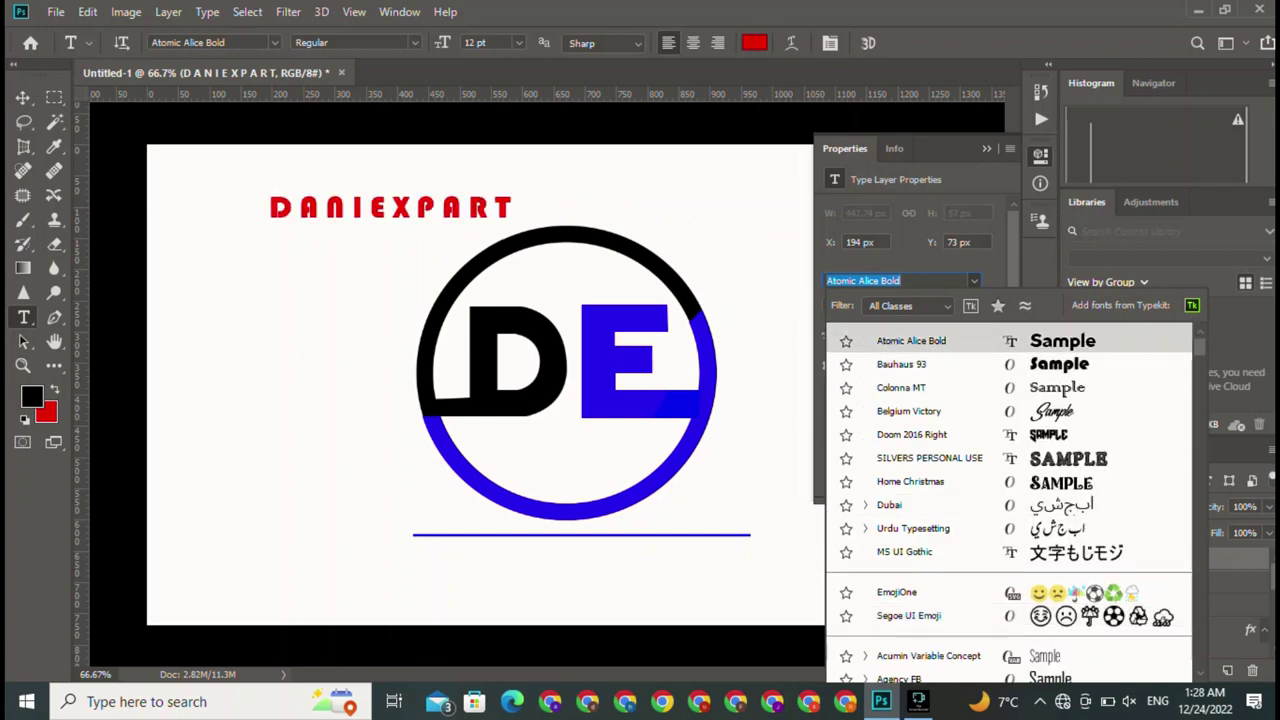
- Compare Acumin SemiCondensed Black, Algerian and Agency FB Regular on the wordmark
key(Down)
key(Down)
key(Down)
key(Down)
key(Down)
key(Down)
key(Down)
key(Down)
key(Down)
key(Down)
key(Down)
key(Down)
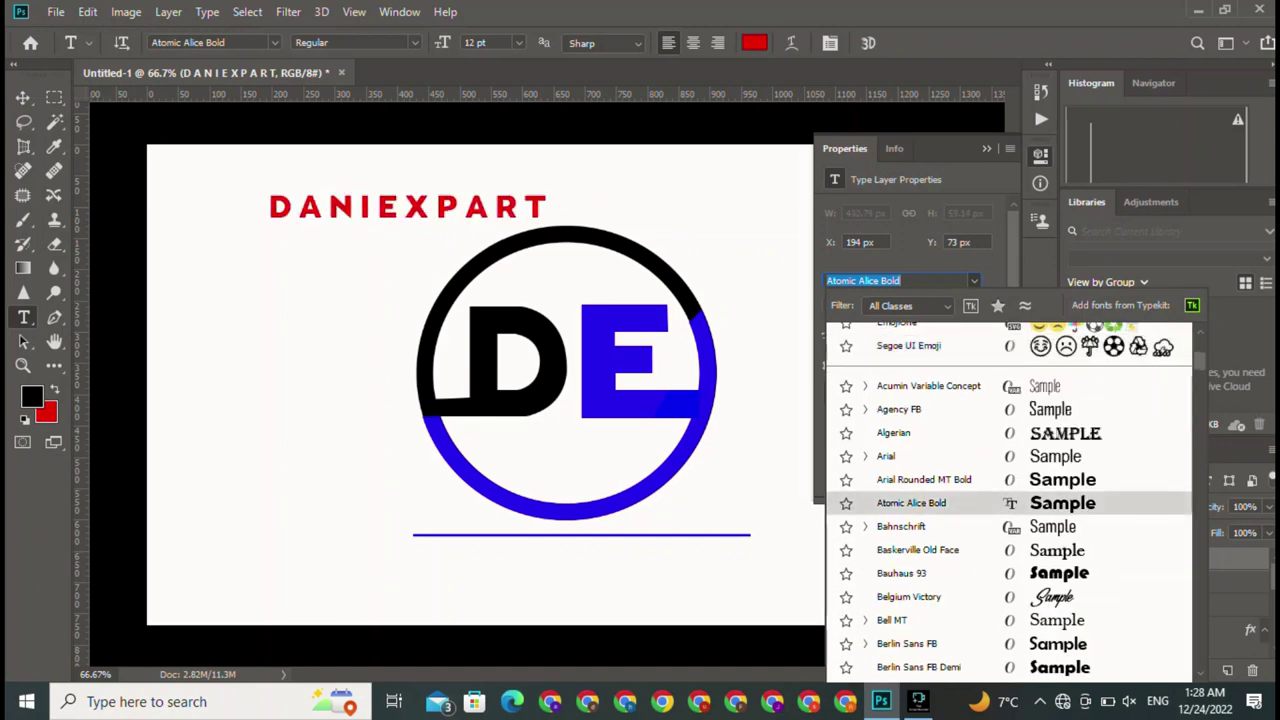
key(Up)
key(Up)
key(Up)
key(Up)
key(Up)
key(Up)
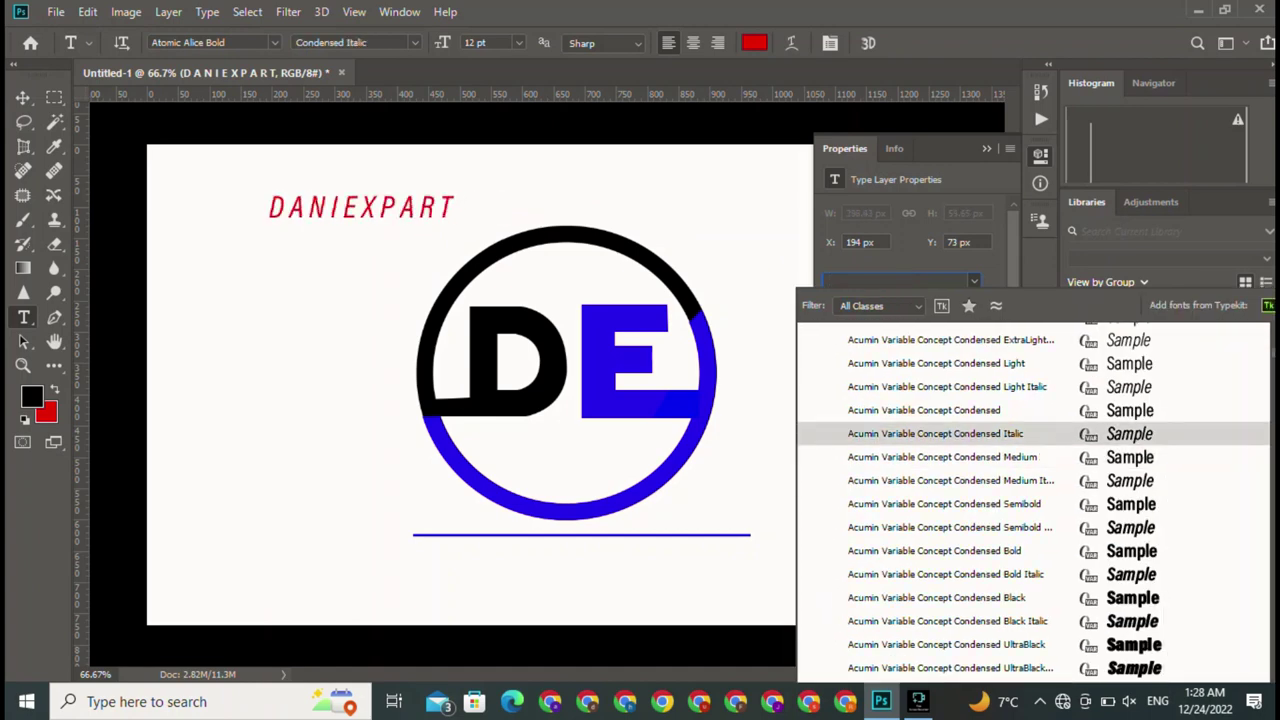
key(Up)
key(Up)
key(Up)
key(Up)
key(Up)
key(Up)
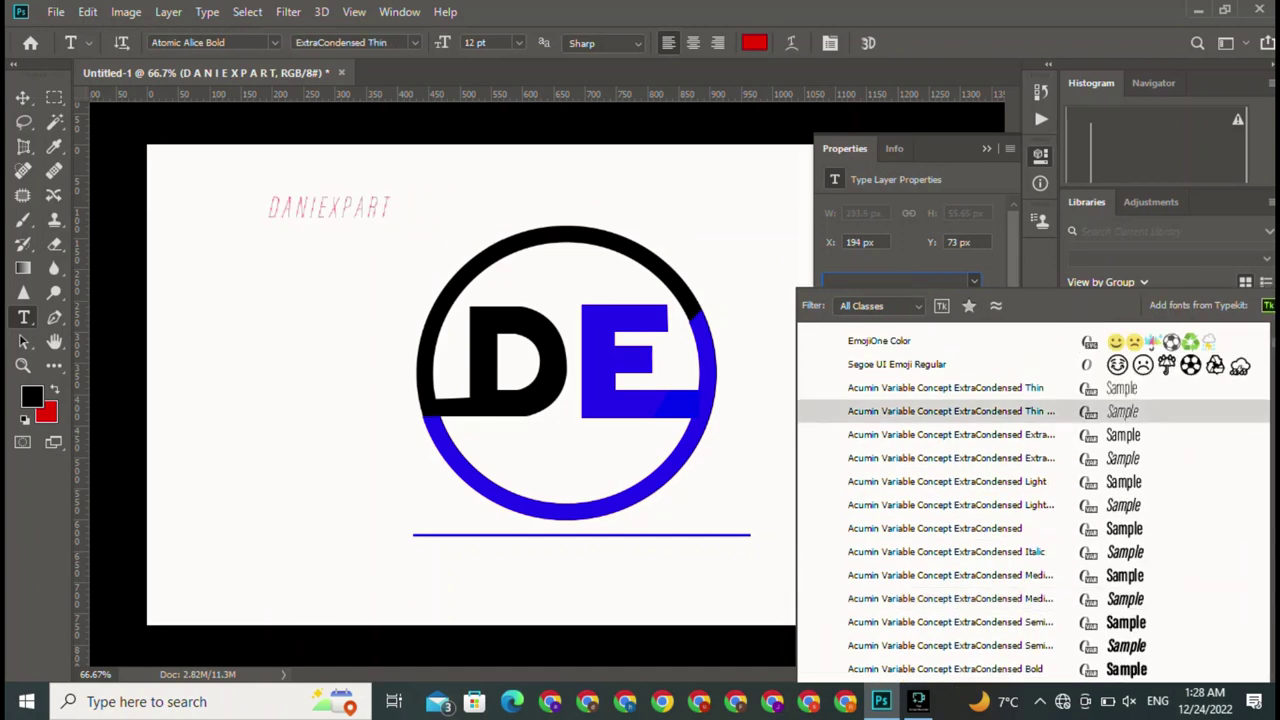
key(Down)
key(Down)
key(Down)
key(Down)
key(Down)
key(Down)
key(Down)
key(Down)
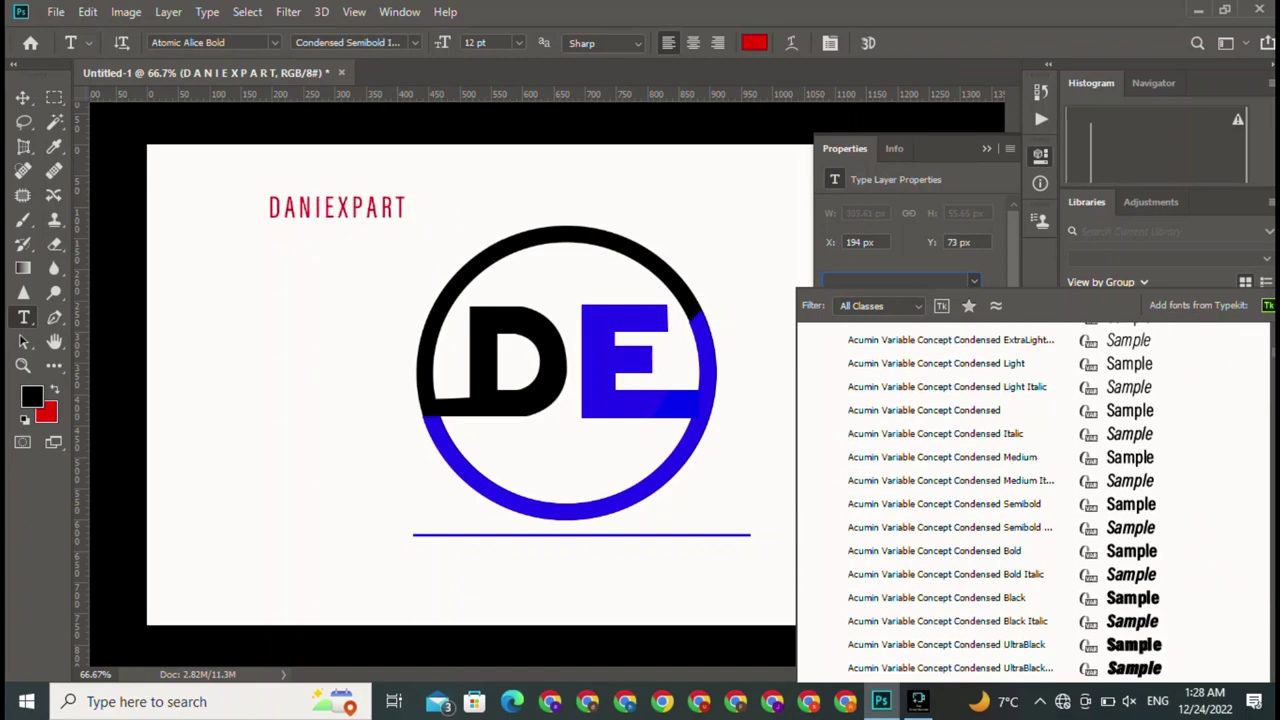
key(Down)
key(Down)
key(Down)
key(Down)
key(Down)
key(Down)
key(Down)
key(Down)
key(Down)
key(Down)
key(Down)
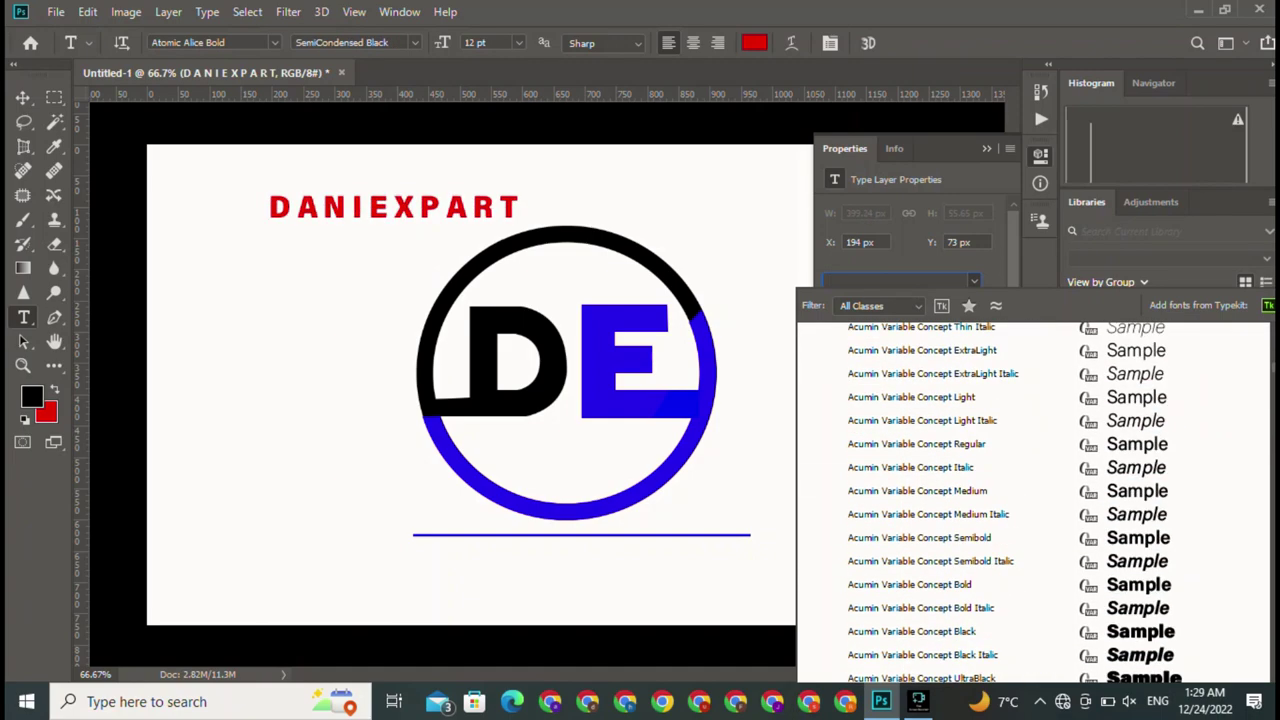
key(Down)
key(Down)
key(Down)
key(Down)
key(Down)
key(Down)
key(Down)
key(Down)
key(Up)
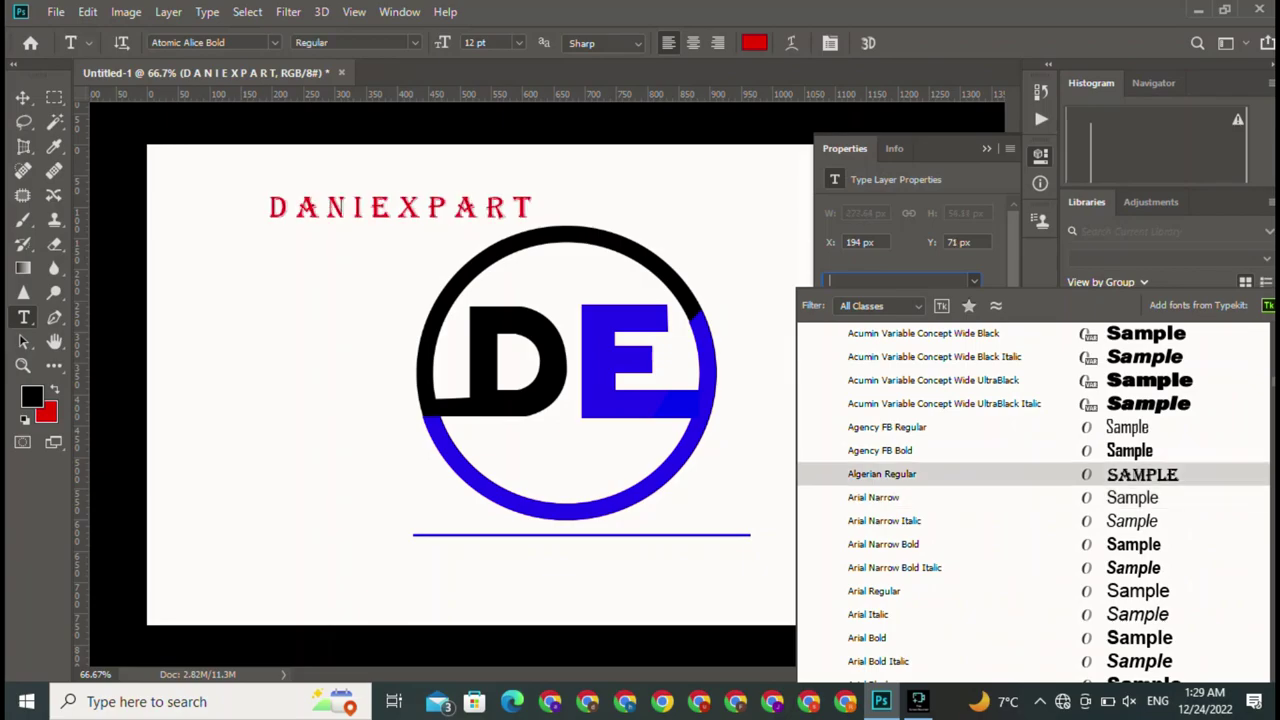
key(Up)
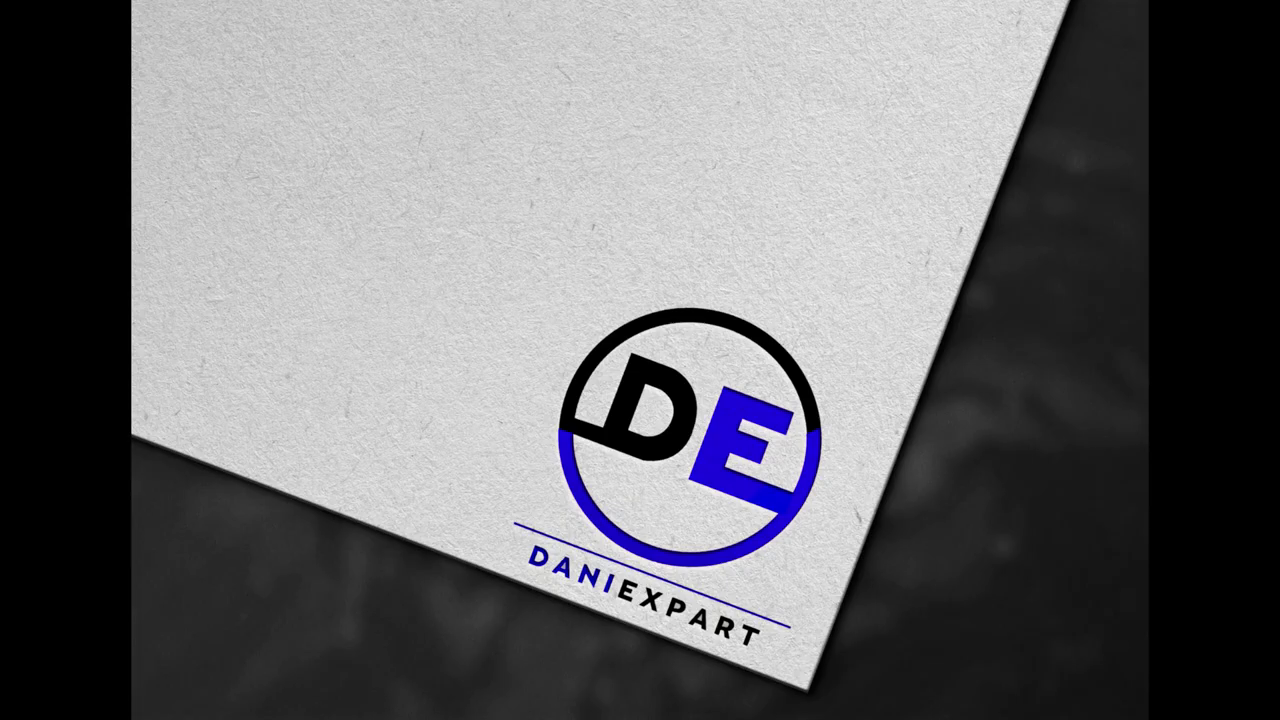